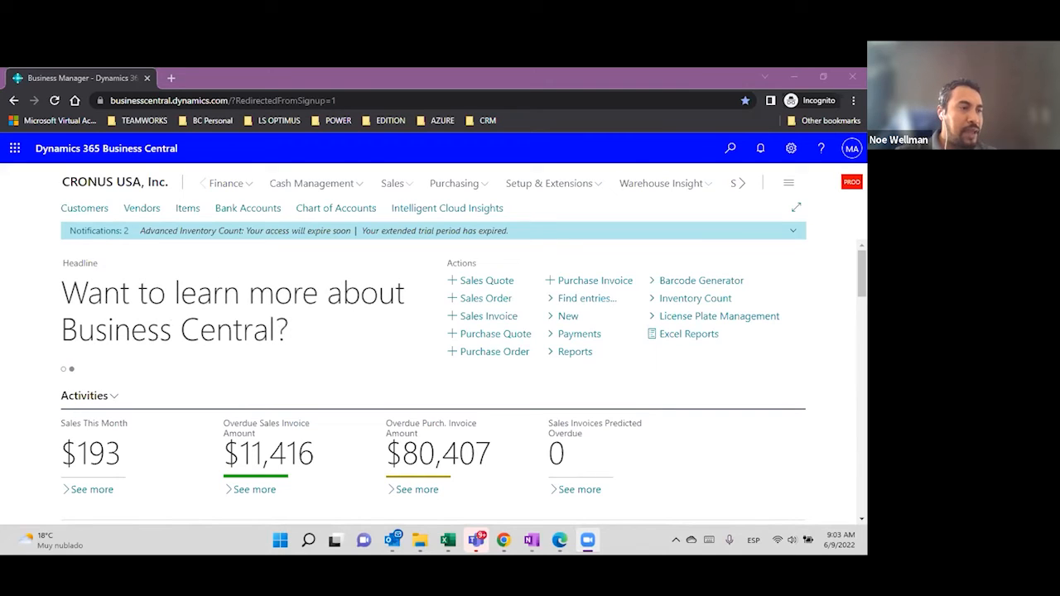
Open the item card for Pineapple from the Items list.
key(alt+Tab)
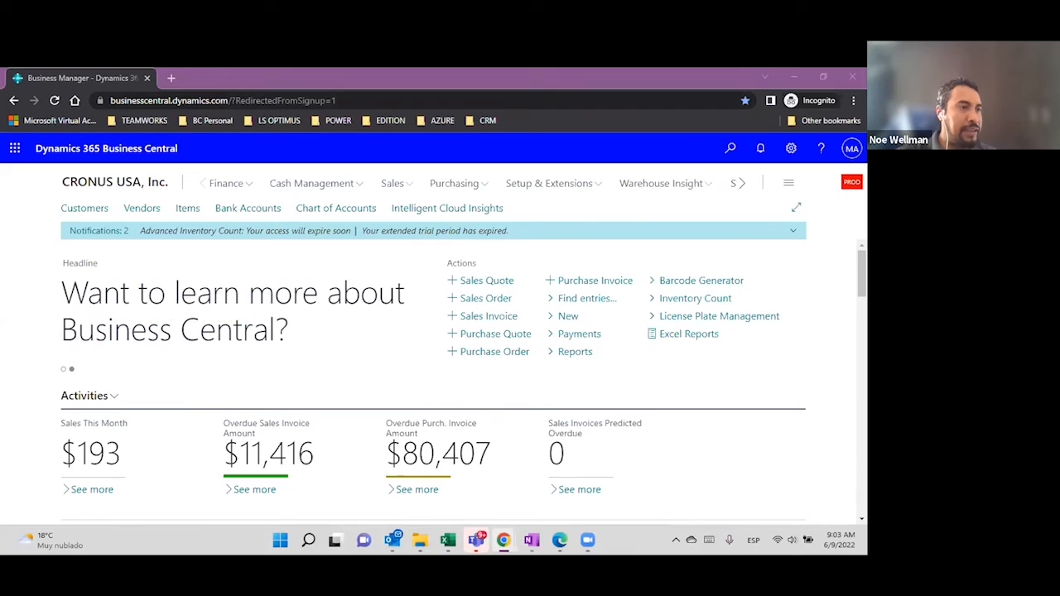
click(189, 215)
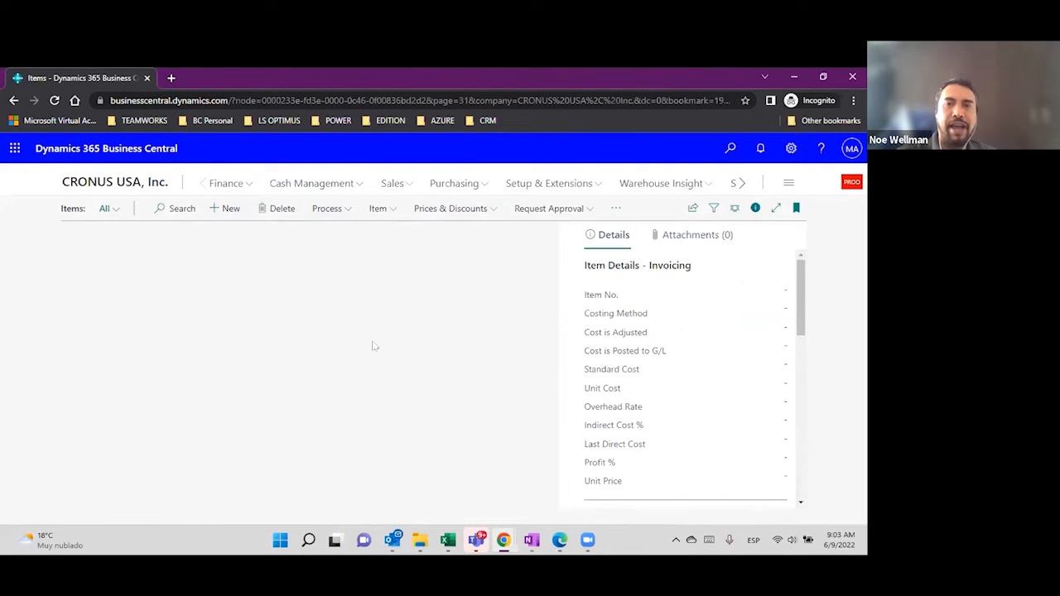
scroll(428, 293, down, 1)
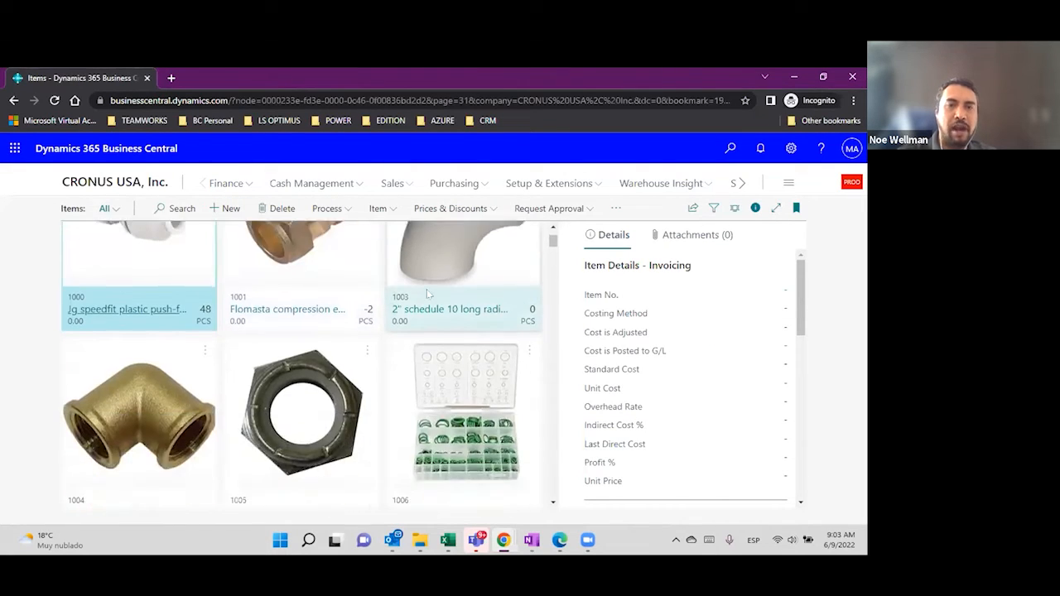
scroll(428, 293, down, 8)
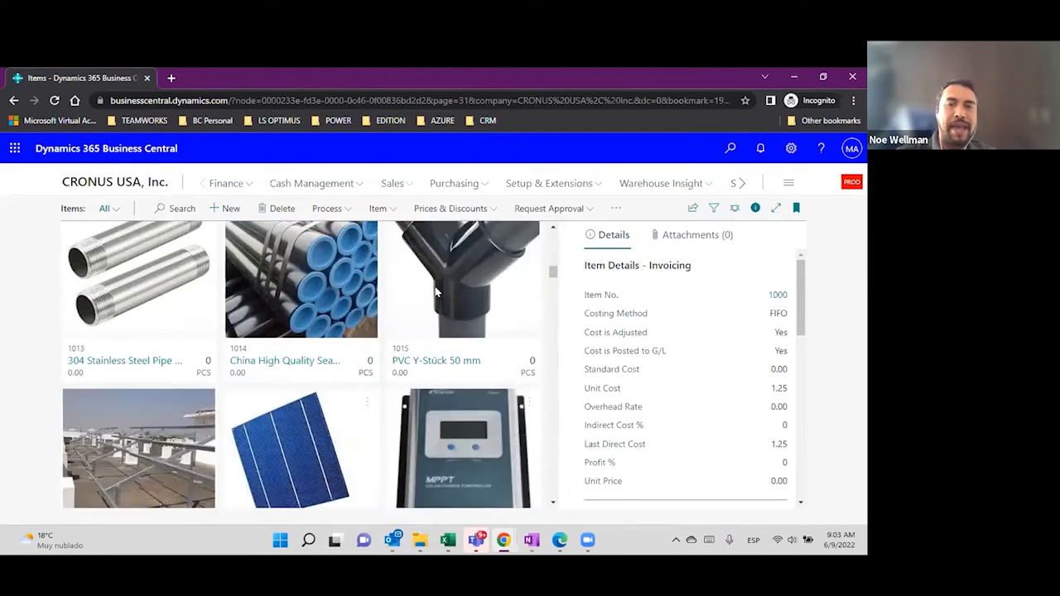
scroll(436, 292, down, 4)
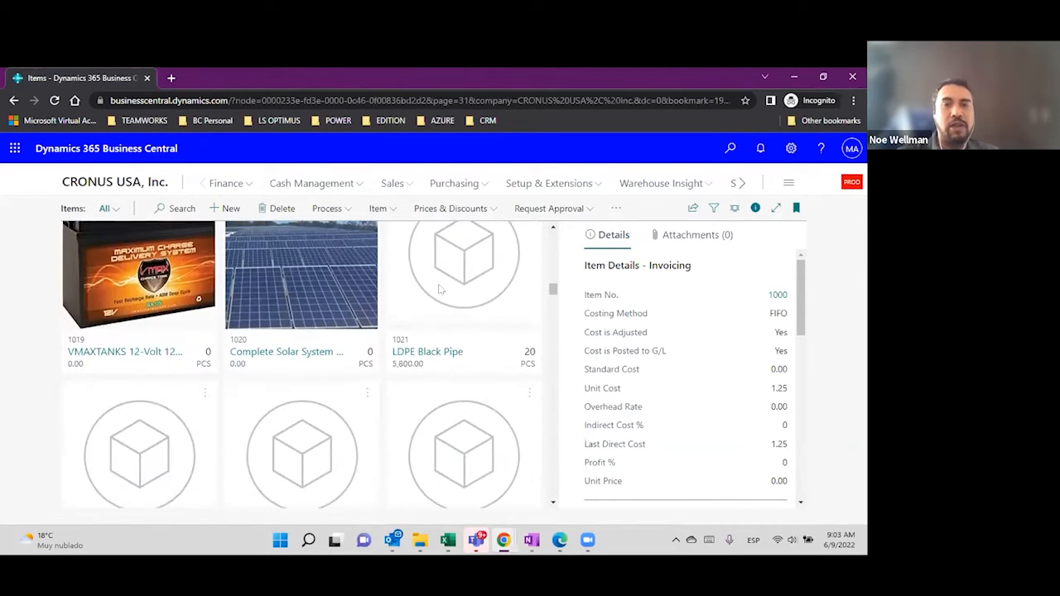
scroll(439, 288, down, 4)
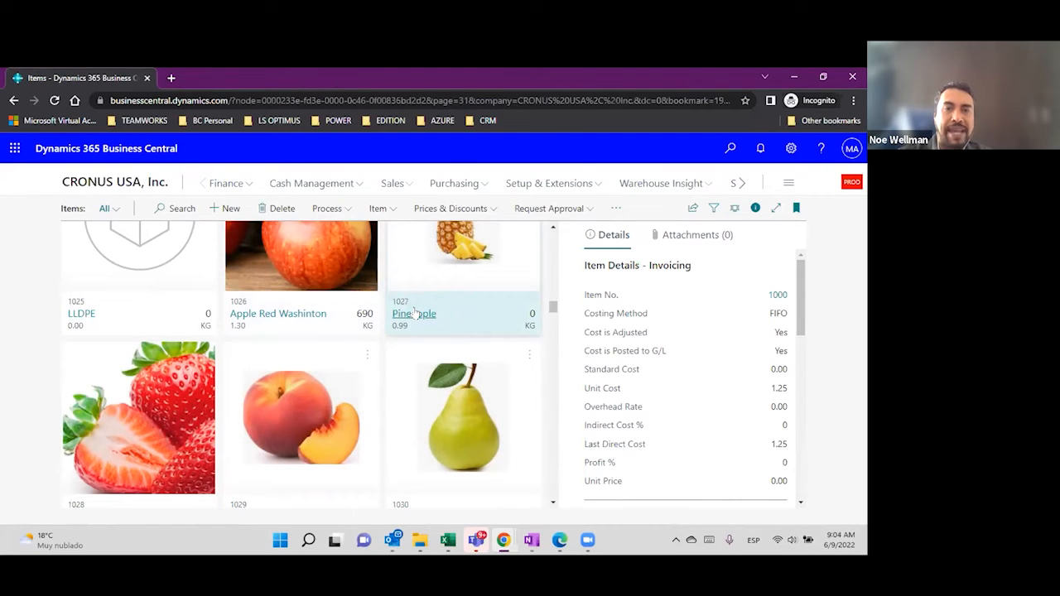
click(414, 312)
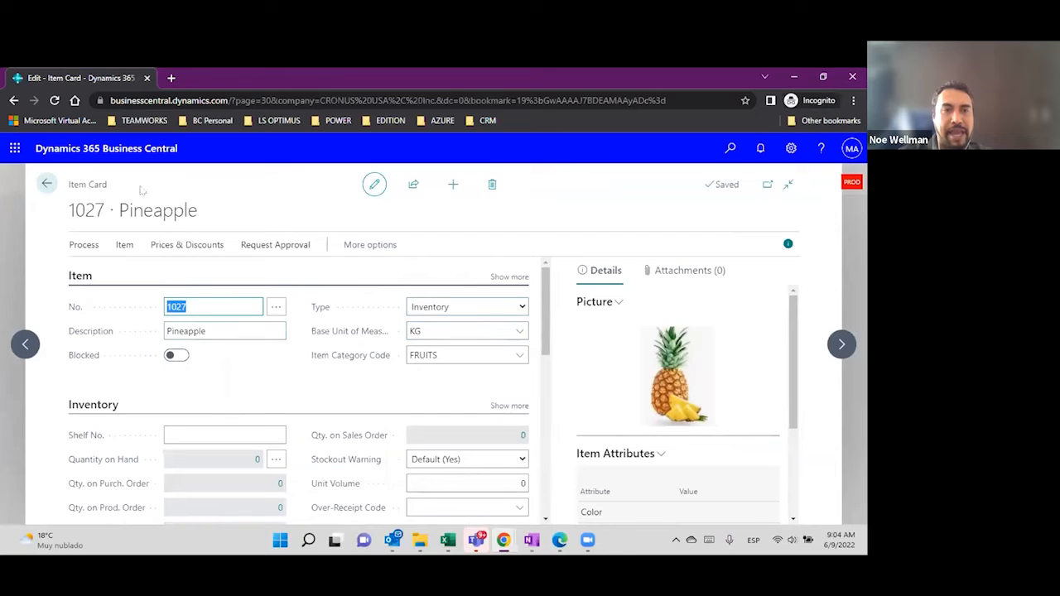
Review the description and base unit of measure on the Pineapple item card.
click(217, 327)
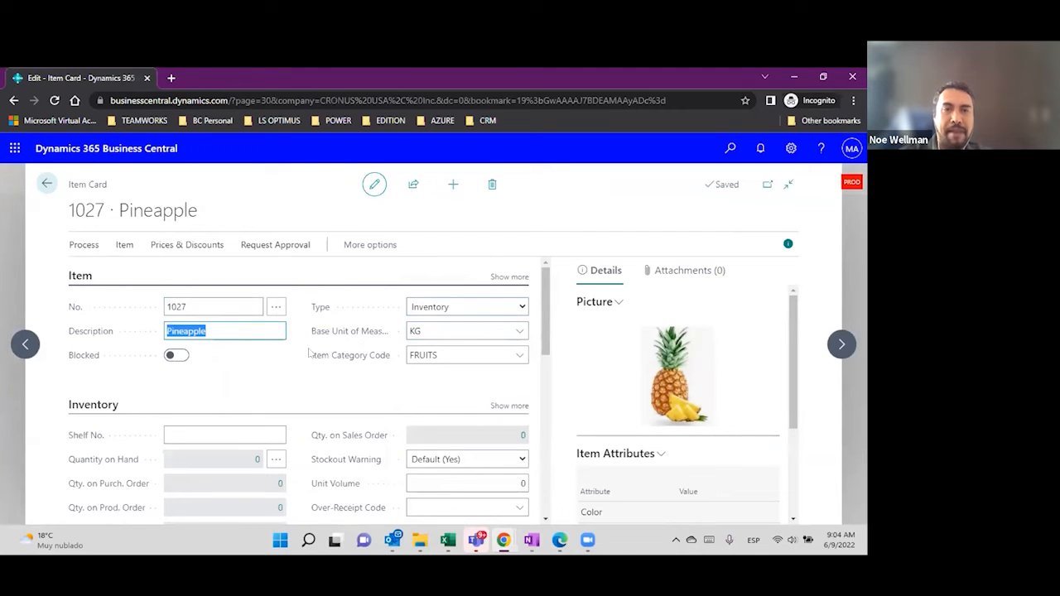
click(425, 333)
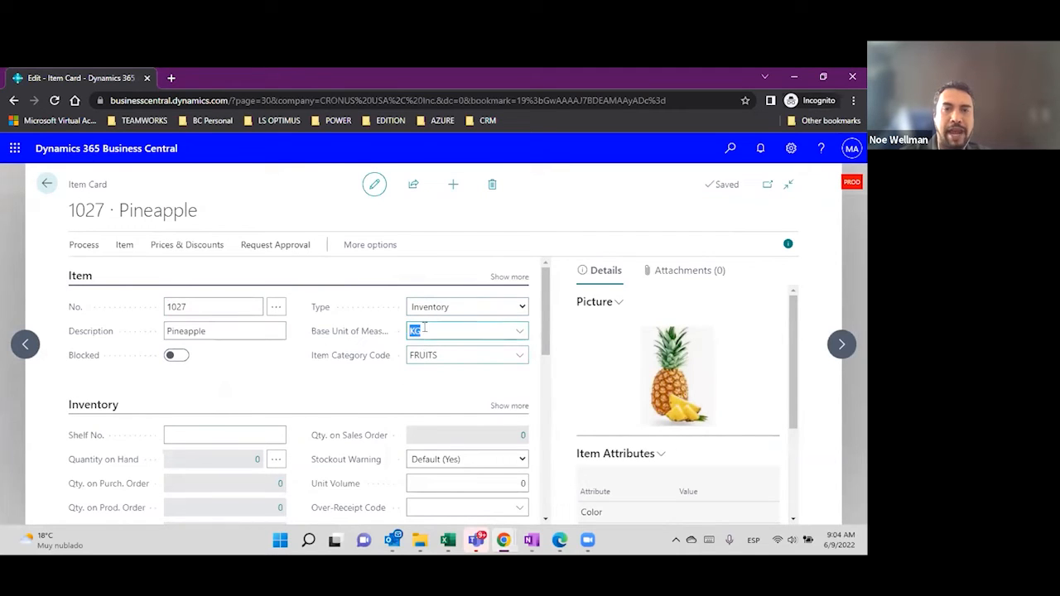
mouse_move(370, 343)
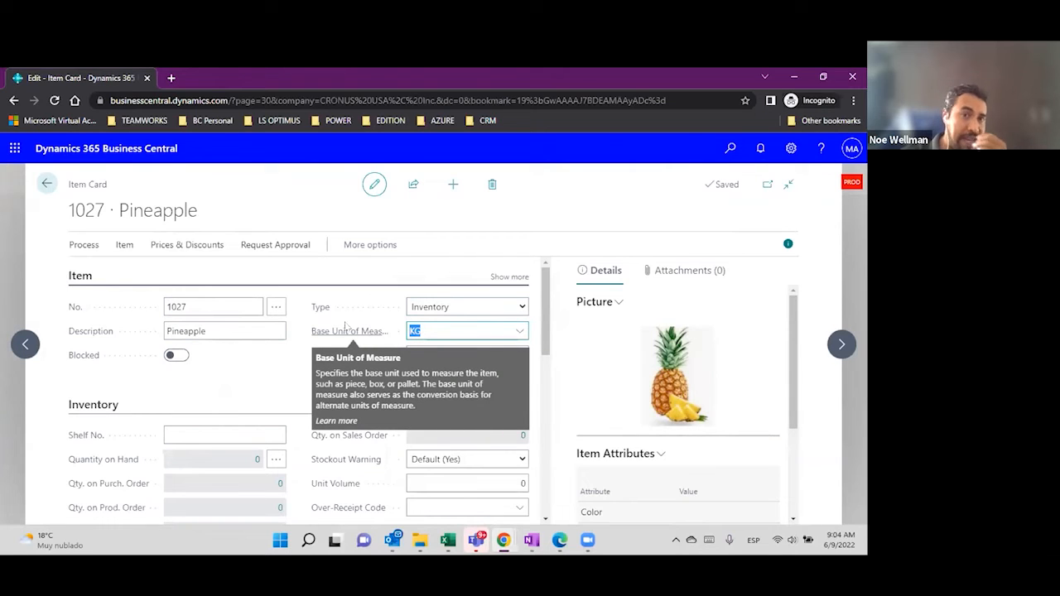
Look through the item card's extended commands for item variants, identifiers and units of measure.
click(353, 251)
click(356, 246)
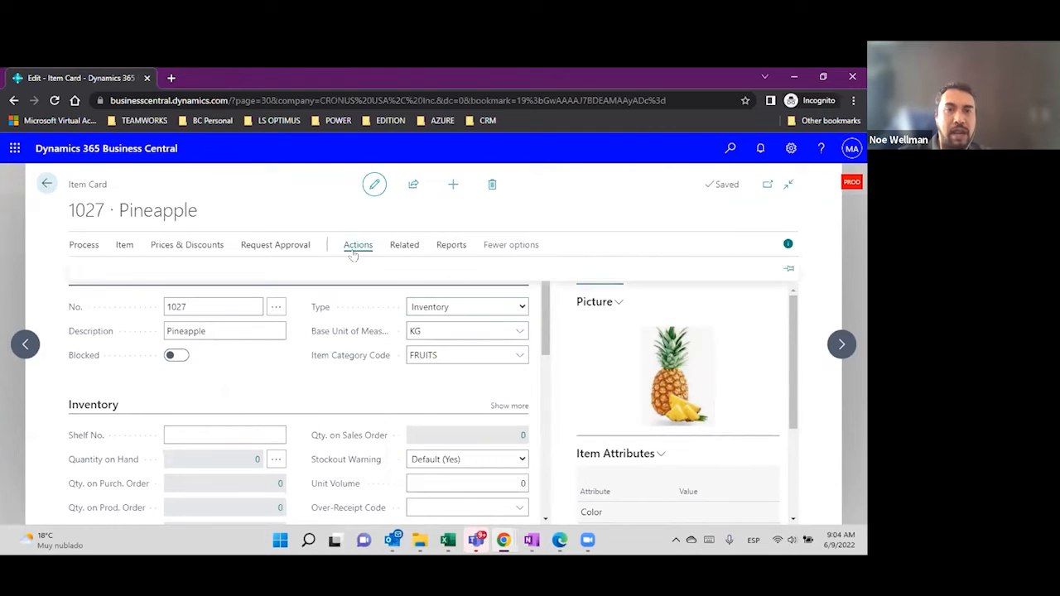
click(110, 271)
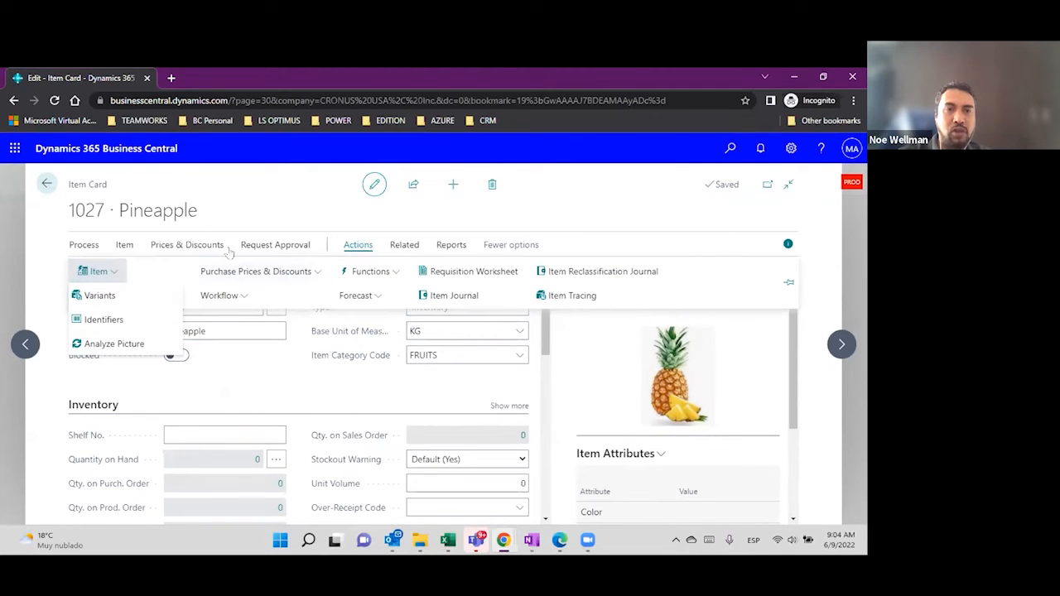
click(131, 244)
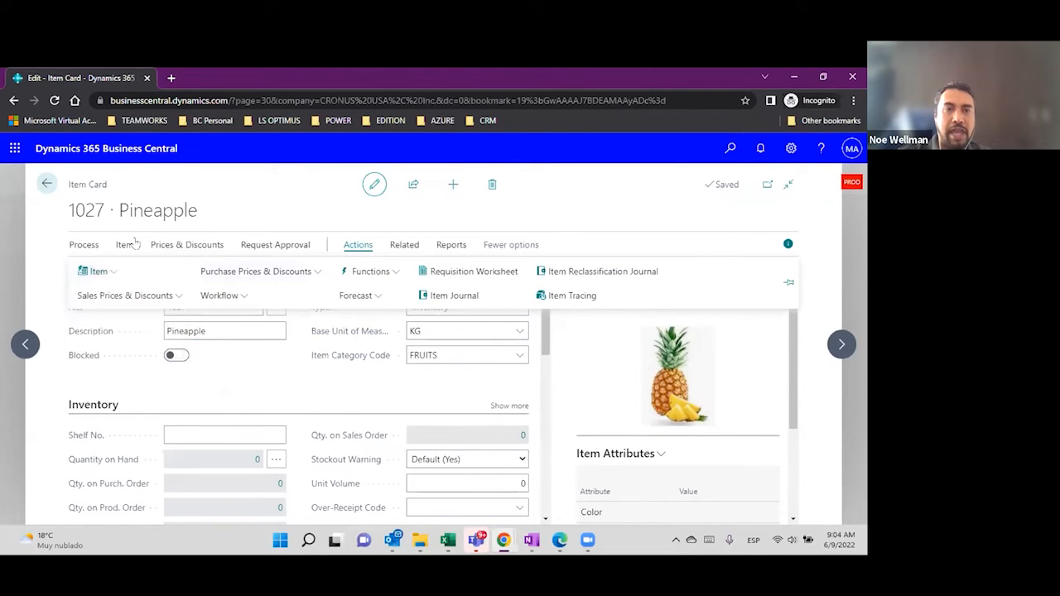
click(410, 245)
click(162, 272)
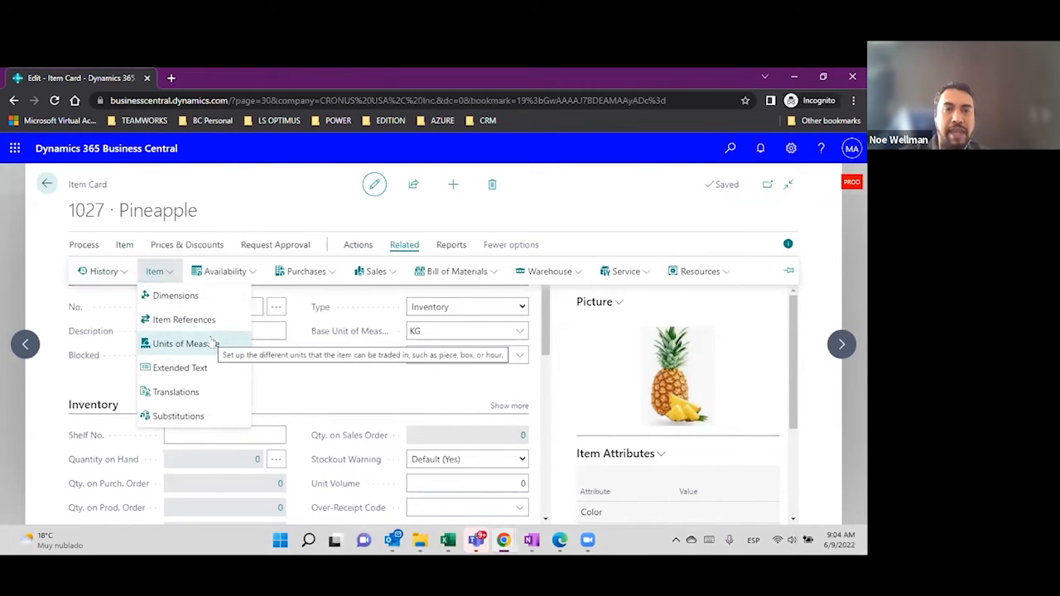
click(357, 248)
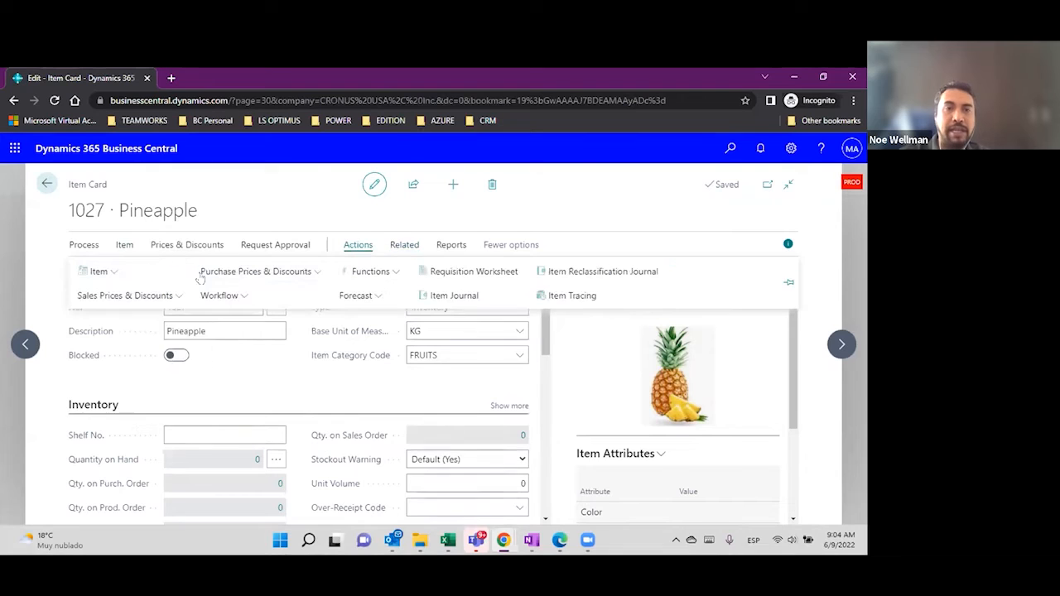
click(98, 272)
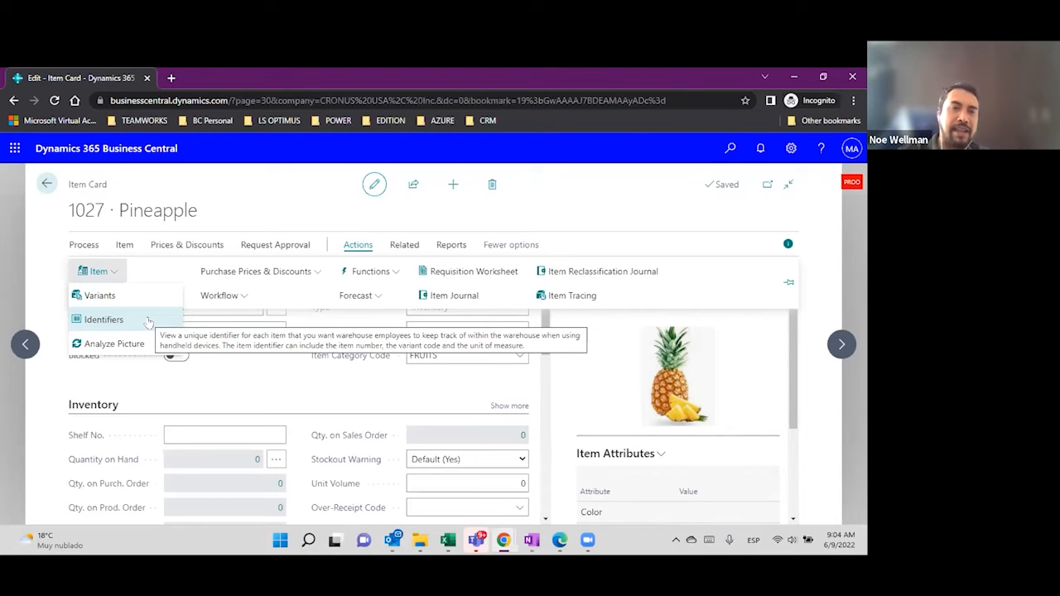
click(228, 395)
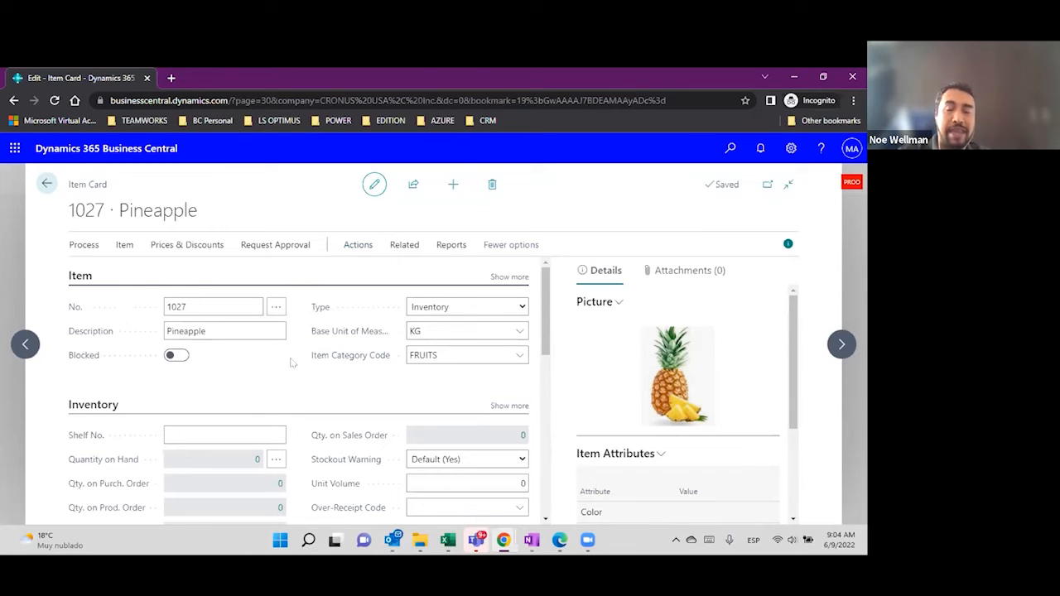
Examine Pineapple's base unit of measure, costs and posting details, planning parameters and replenishment settings.
click(452, 327)
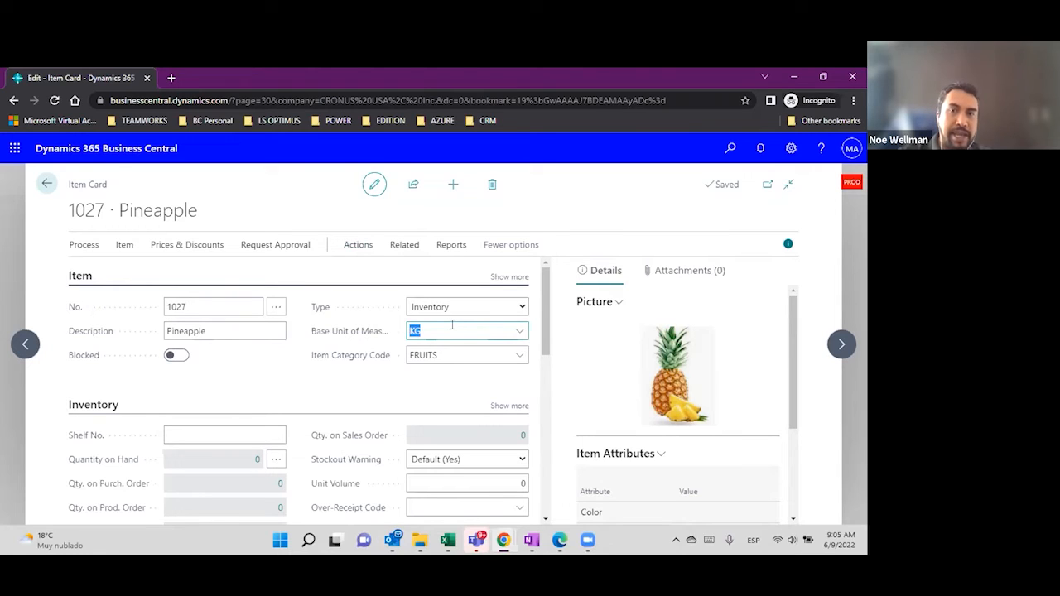
click(312, 382)
scroll(313, 382, down, 3)
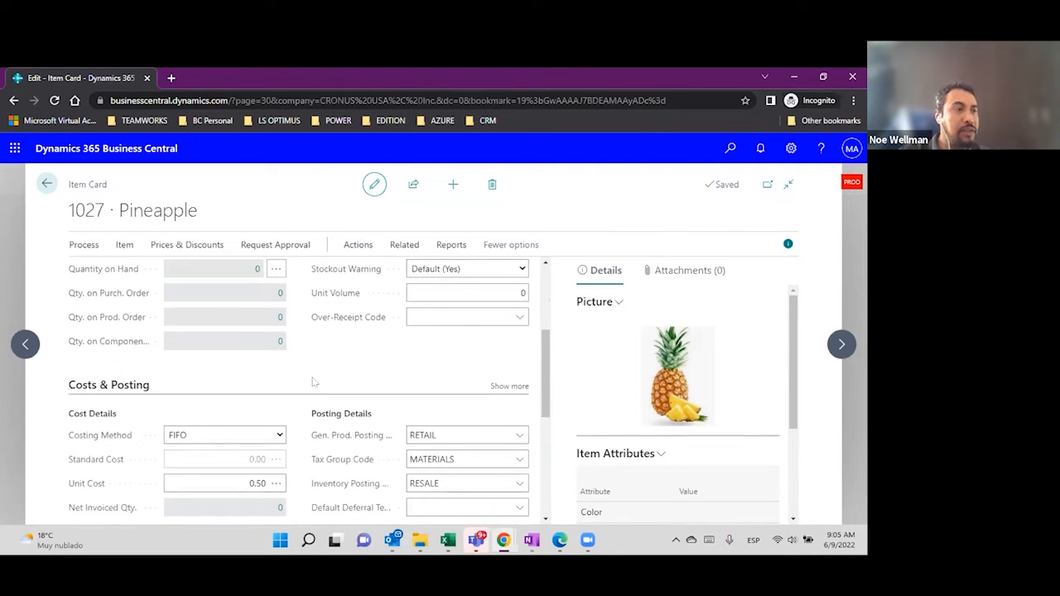
scroll(314, 382, down, 3)
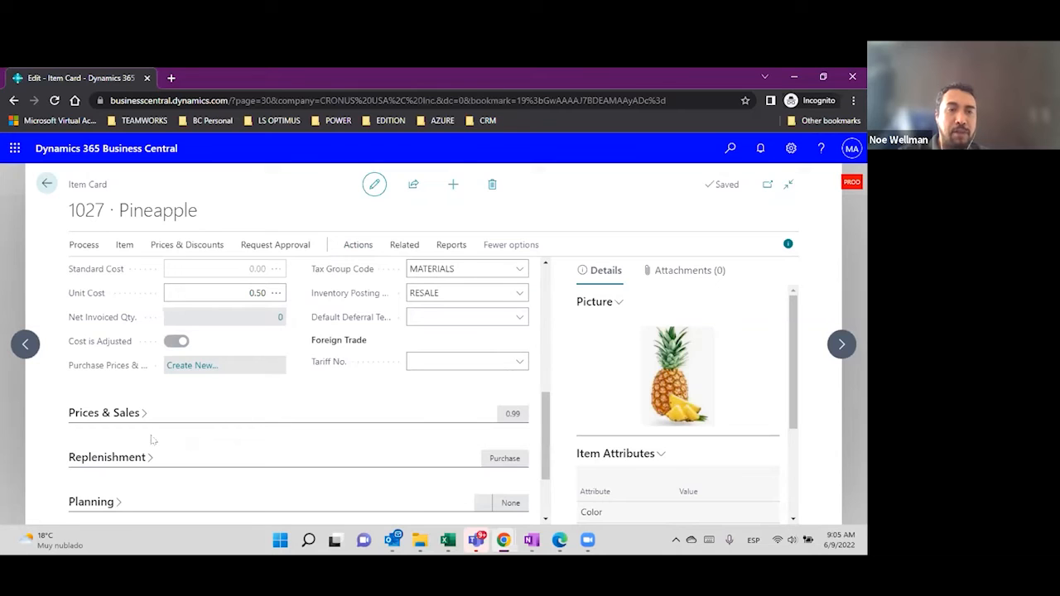
scroll(190, 455, down, 2)
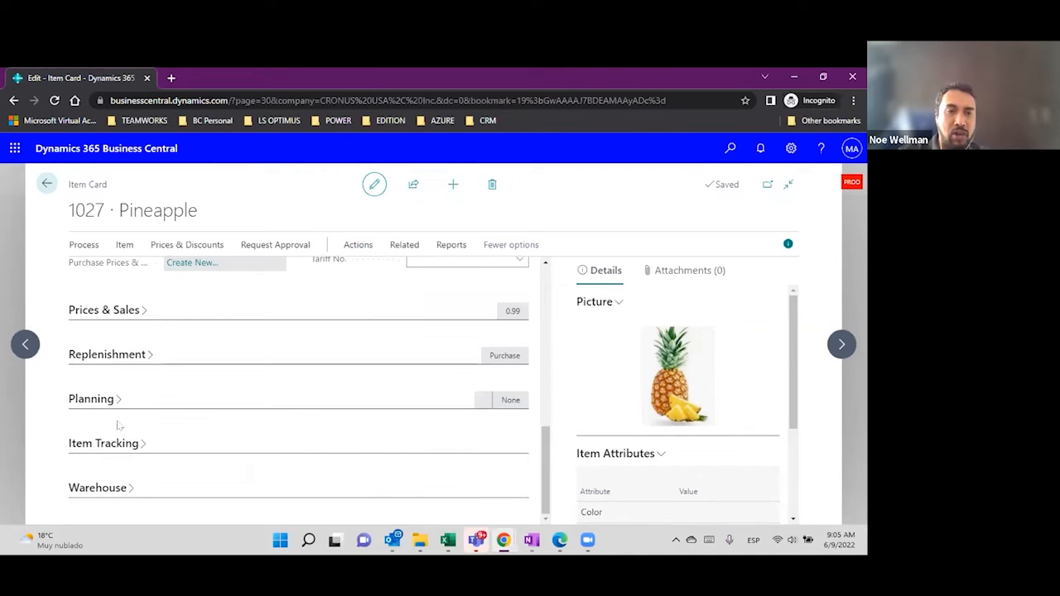
click(126, 398)
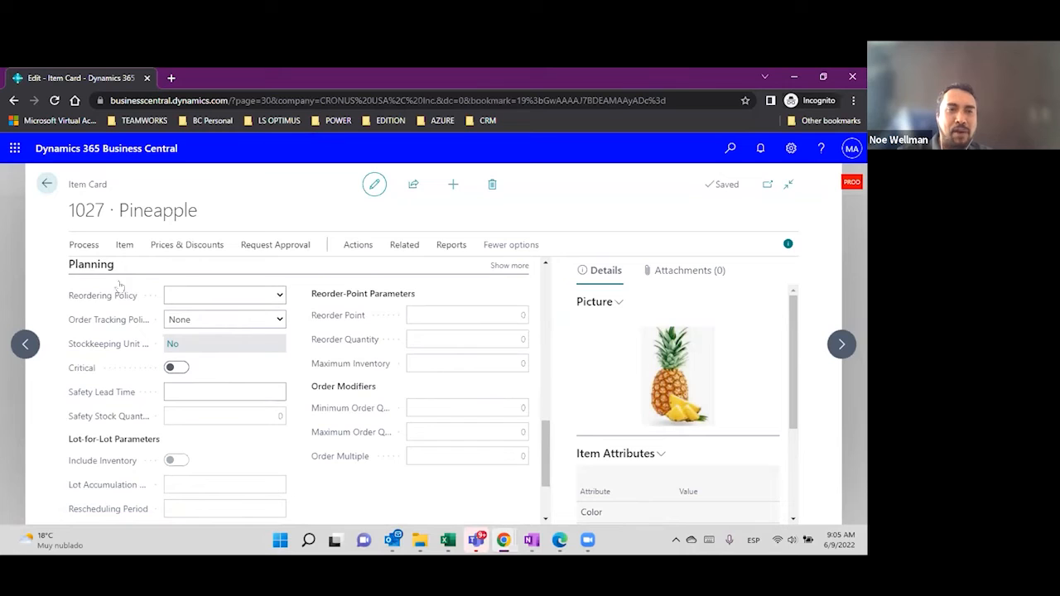
scroll(207, 285, up, 2)
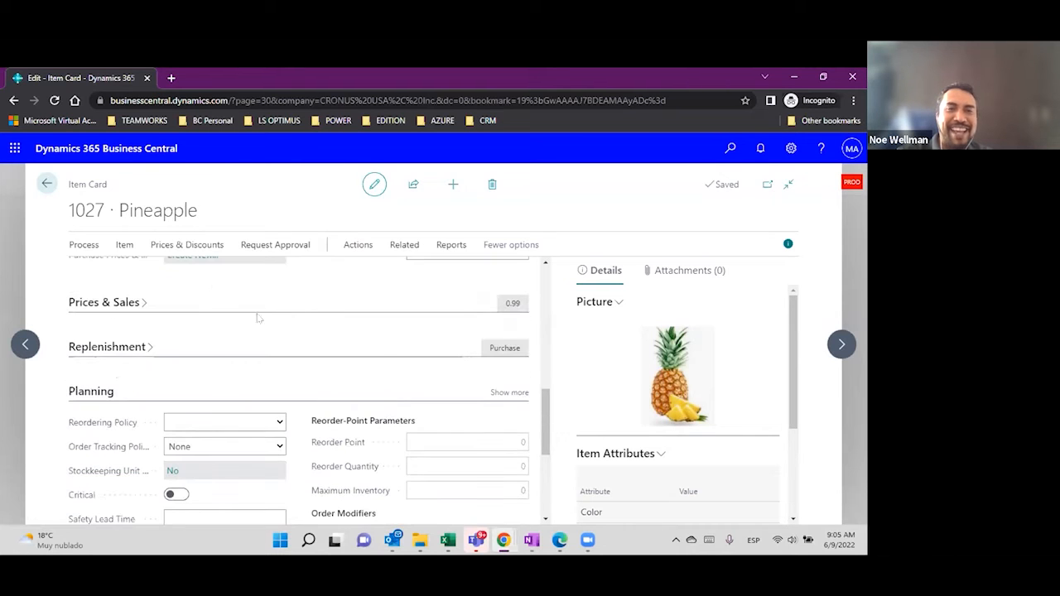
click(149, 347)
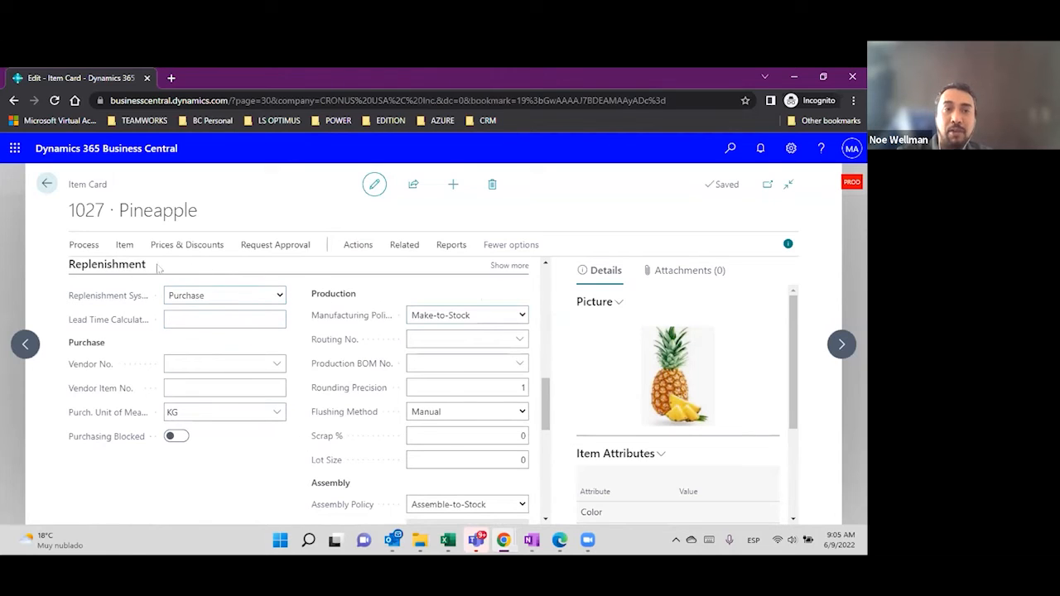
click(73, 276)
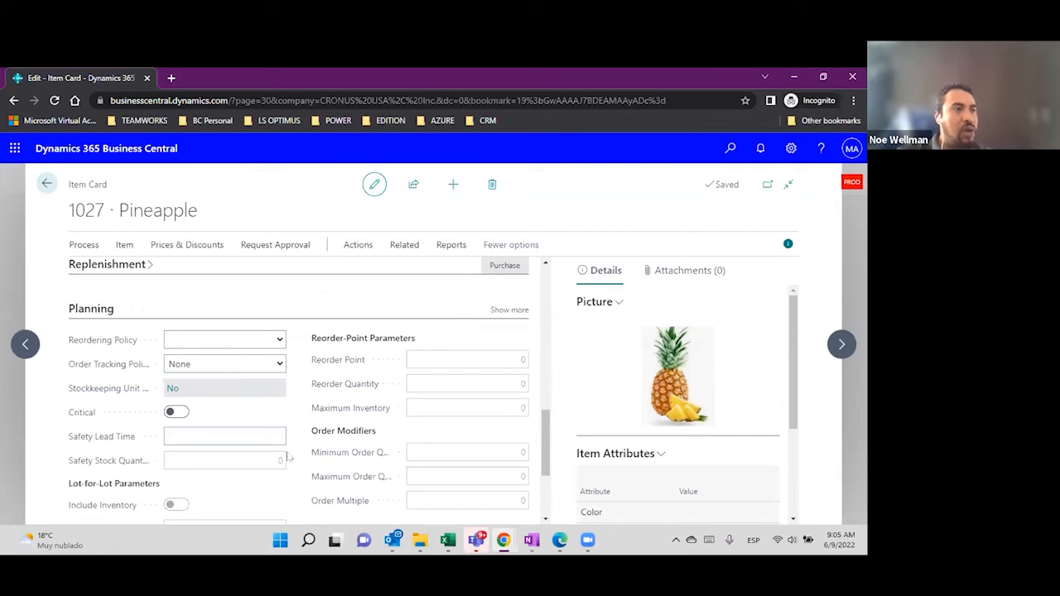
Check the Reordering Policy options available in the item's planning settings.
click(280, 339)
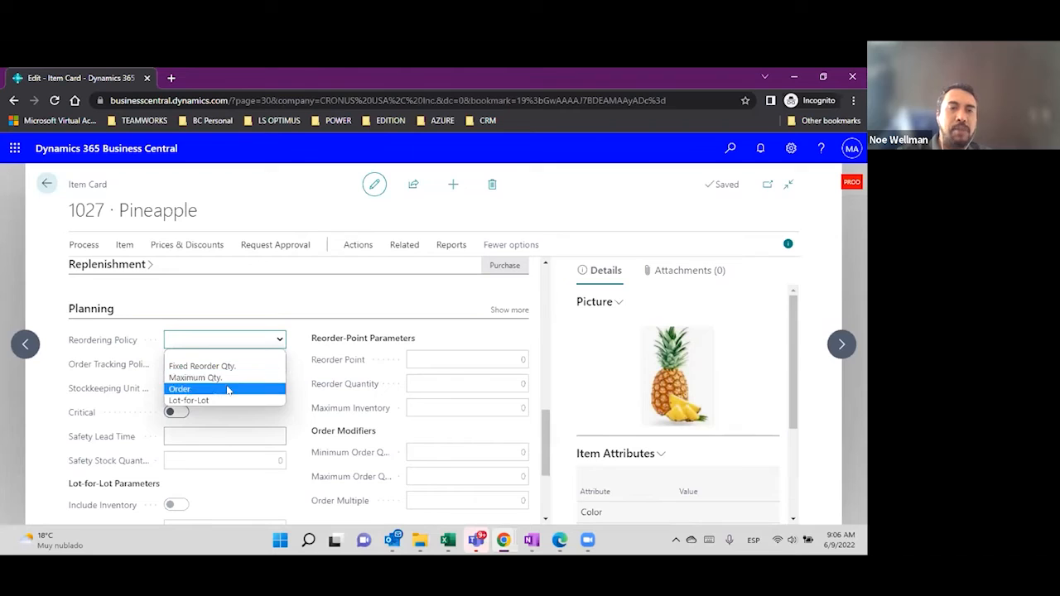
click(841, 344)
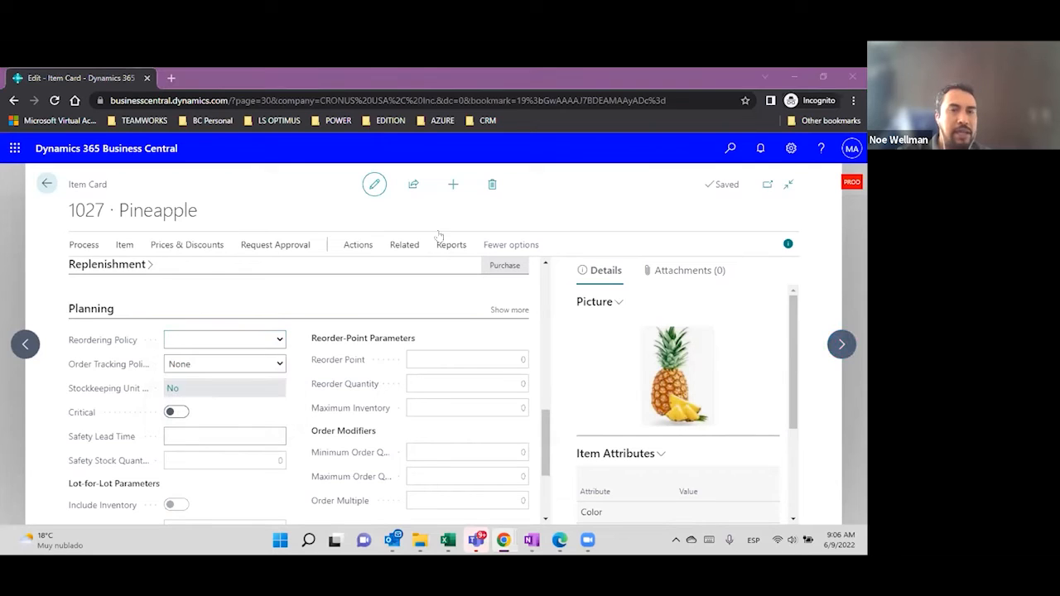
click(278, 338)
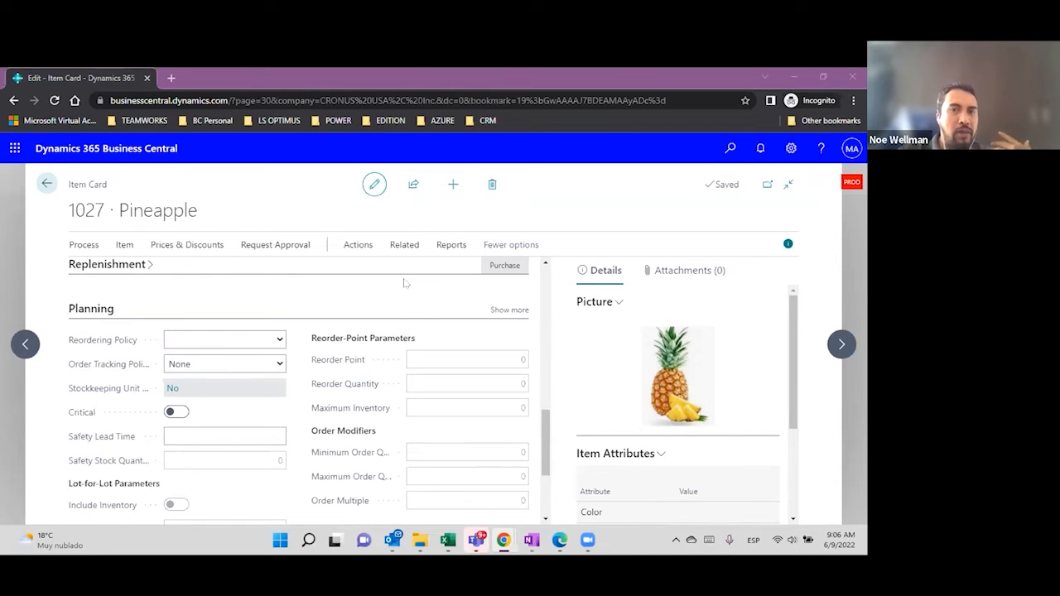
Locate the stockkeeping unit commands for Pineapple and open the Create Stockkeeping Unit function.
click(400, 249)
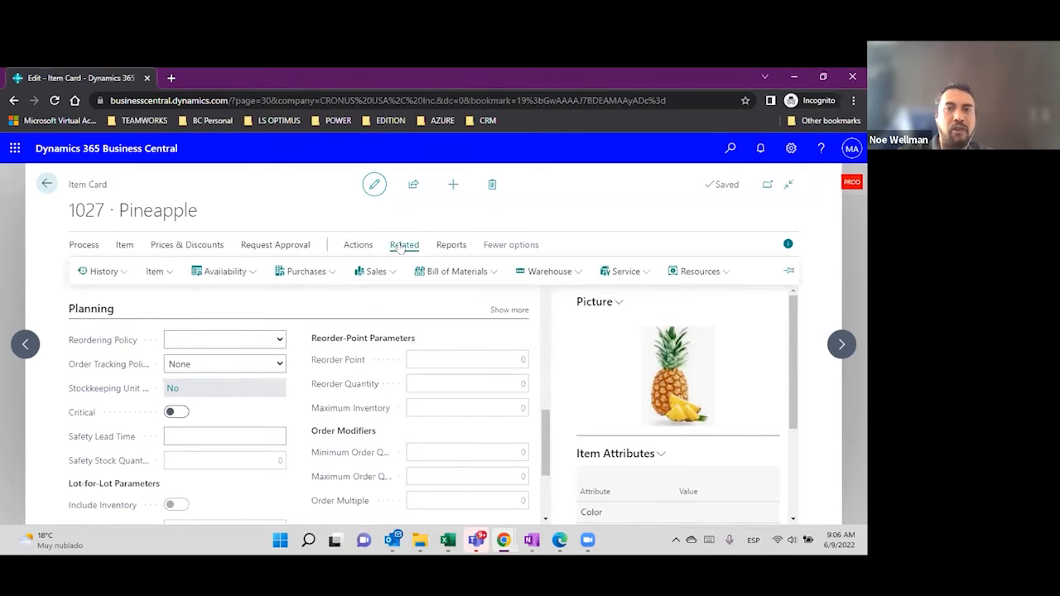
click(489, 280)
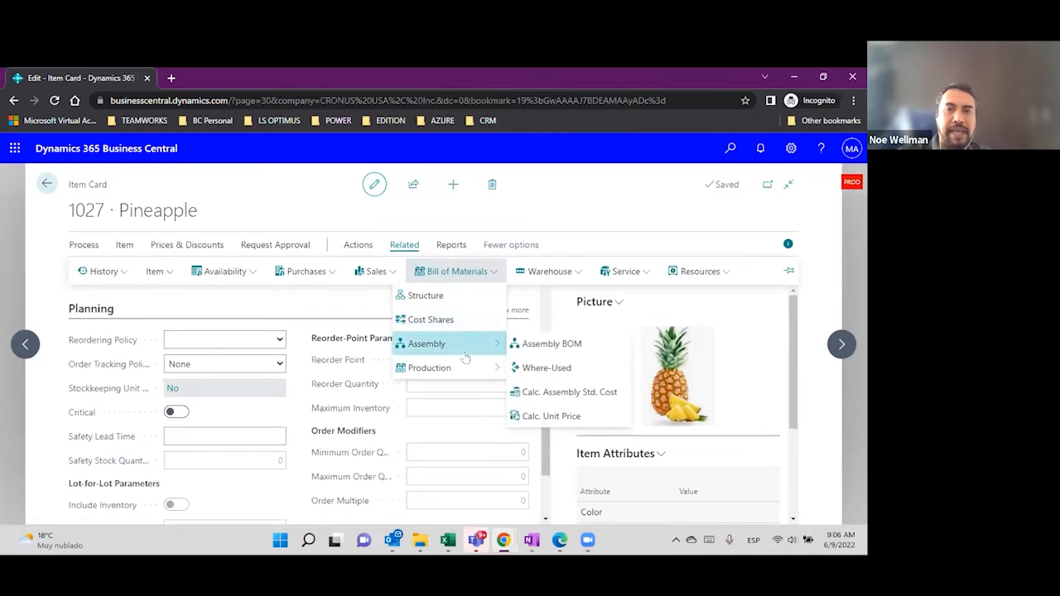
click(529, 276)
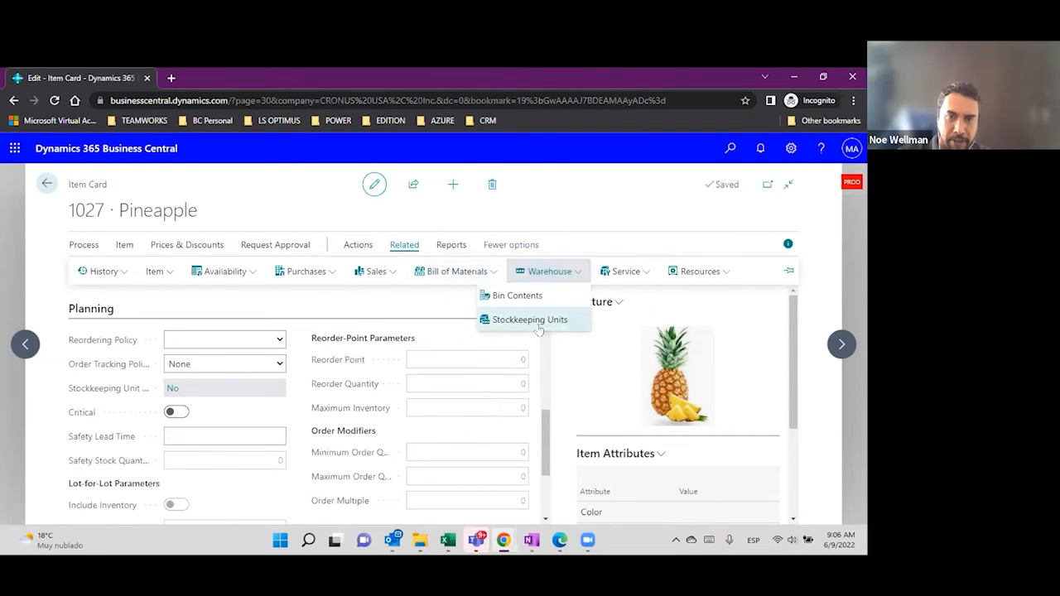
click(363, 246)
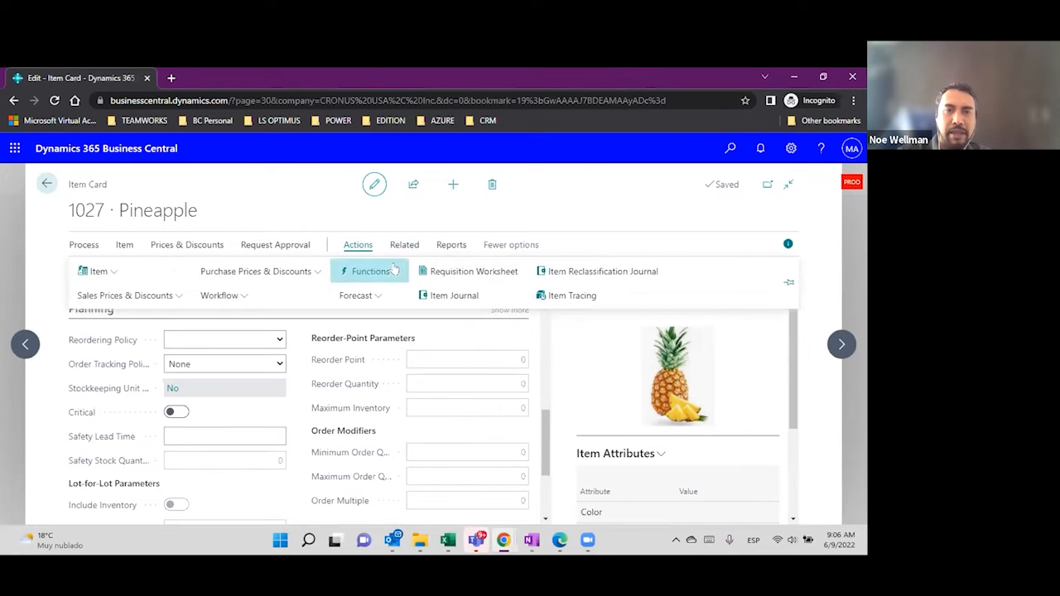
click(368, 270)
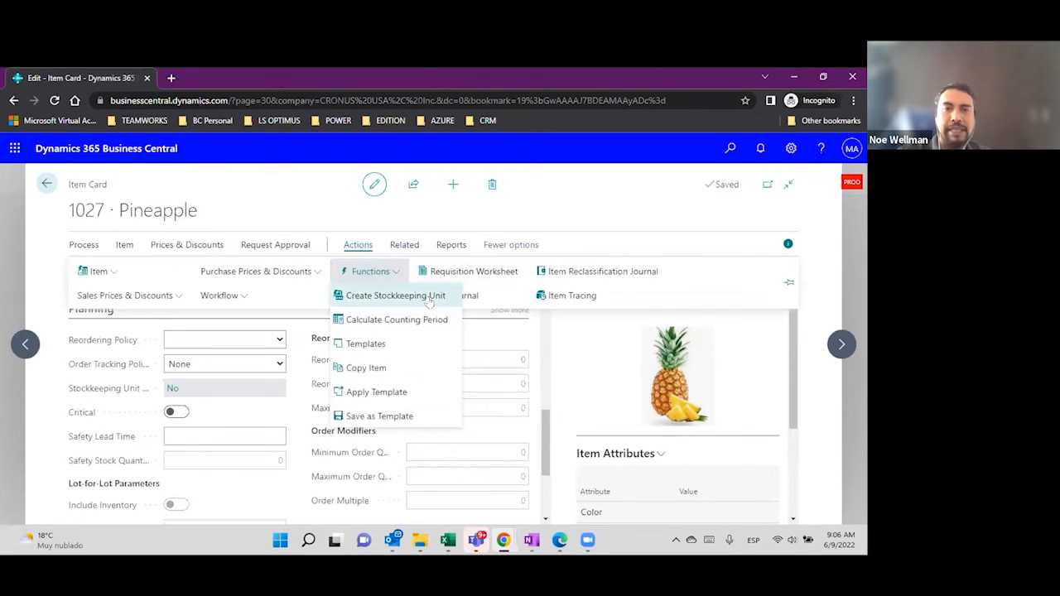
click(431, 300)
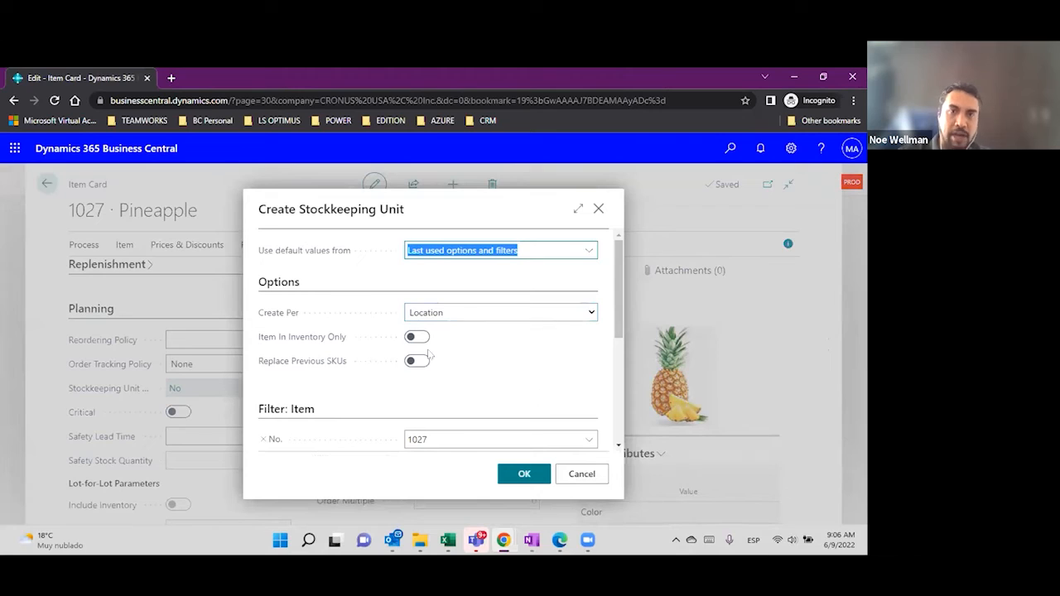
drag(300, 209, 420, 226)
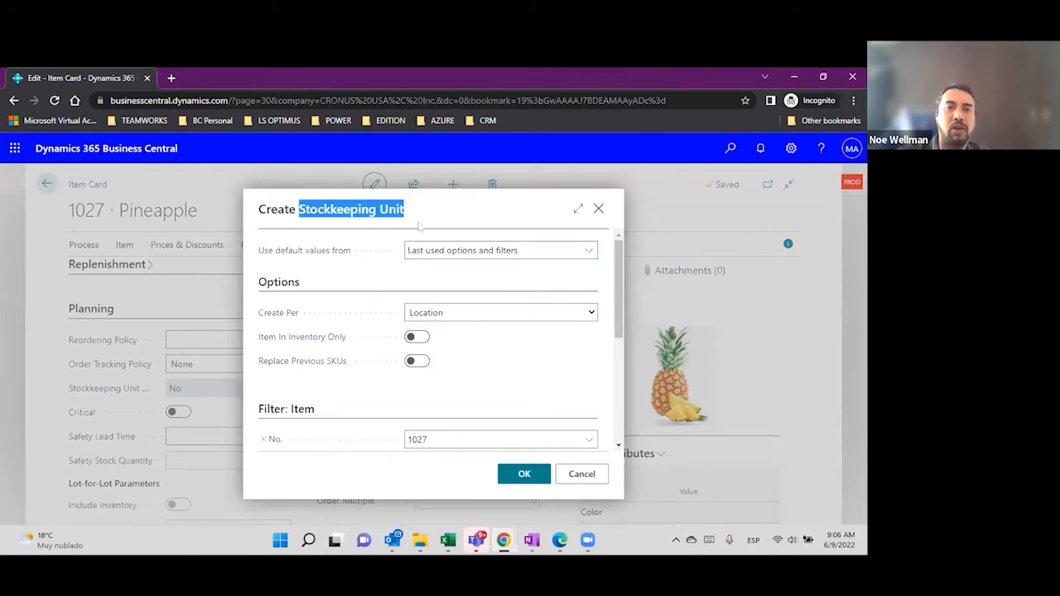
Dismiss the Create Stockkeeping Unit request and review Pineapple's unit cost in its cost and posting details.
click(596, 210)
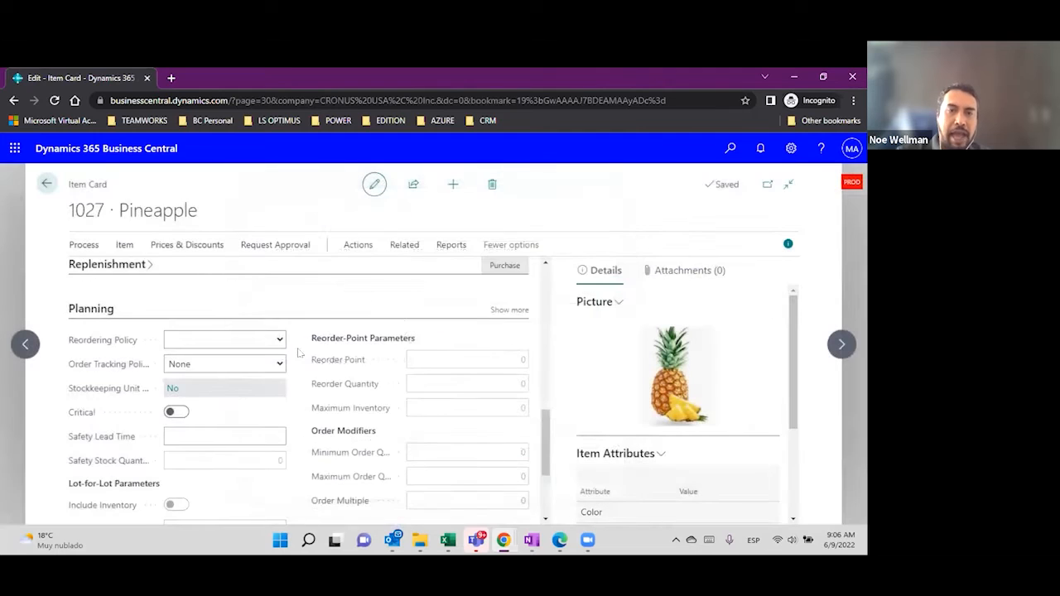
scroll(299, 351, down, 3)
scroll(303, 351, up, 2)
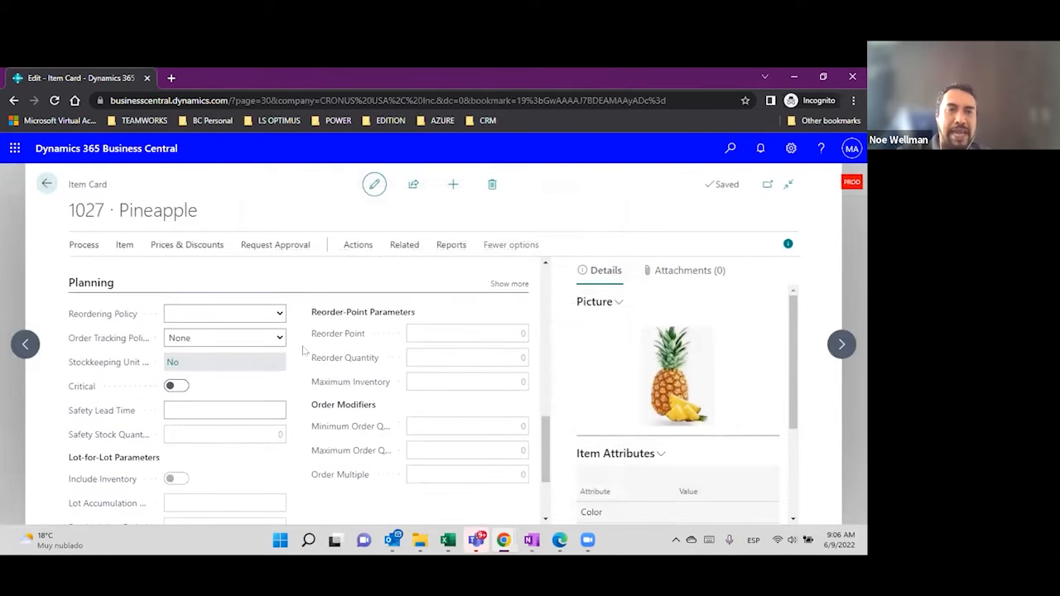
scroll(303, 351, up, 1)
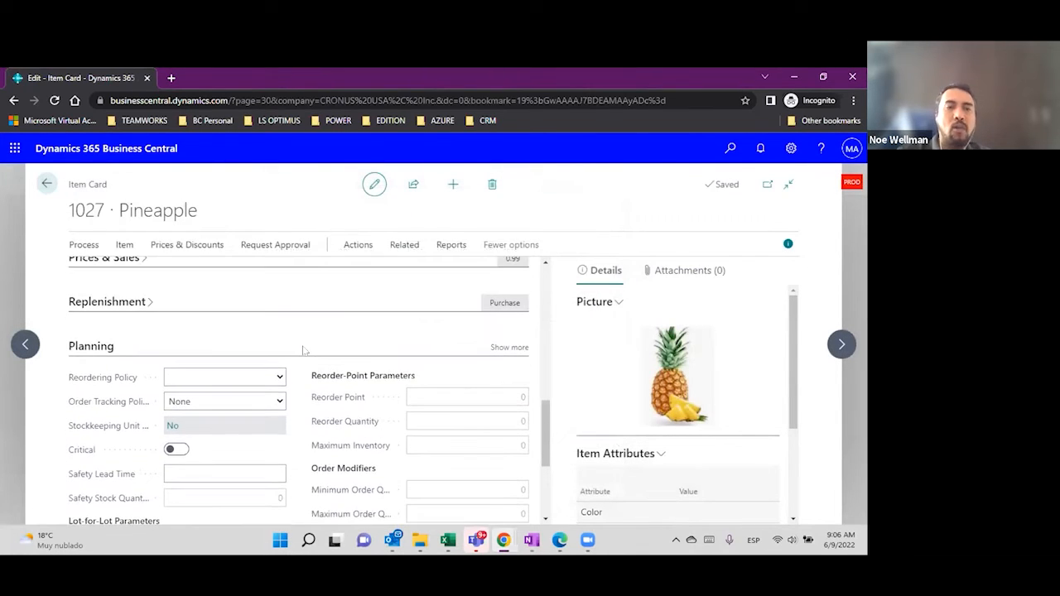
scroll(300, 348, up, 3)
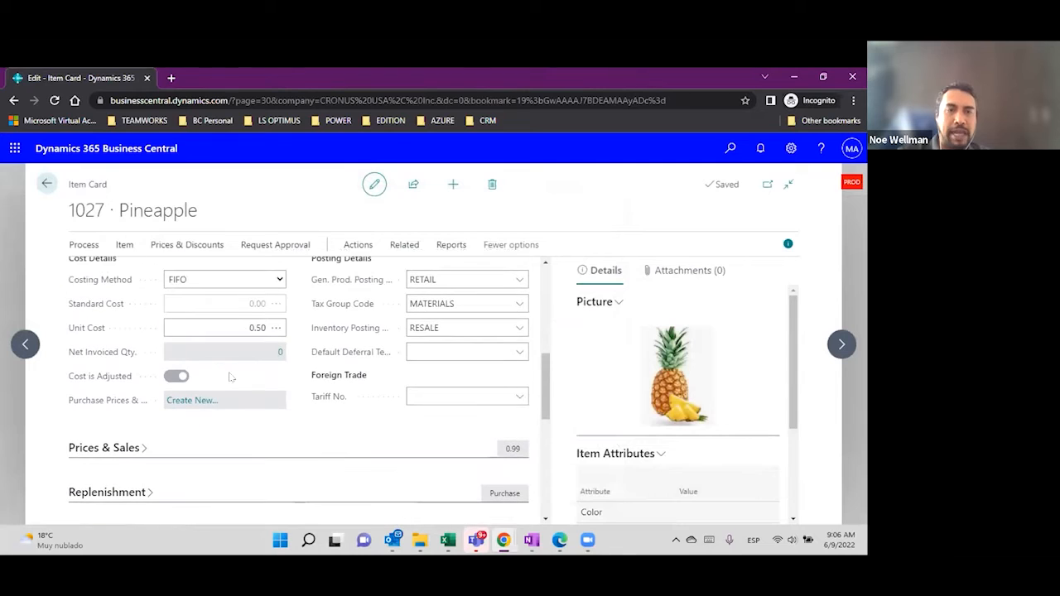
click(238, 327)
scroll(312, 335, up, 1)
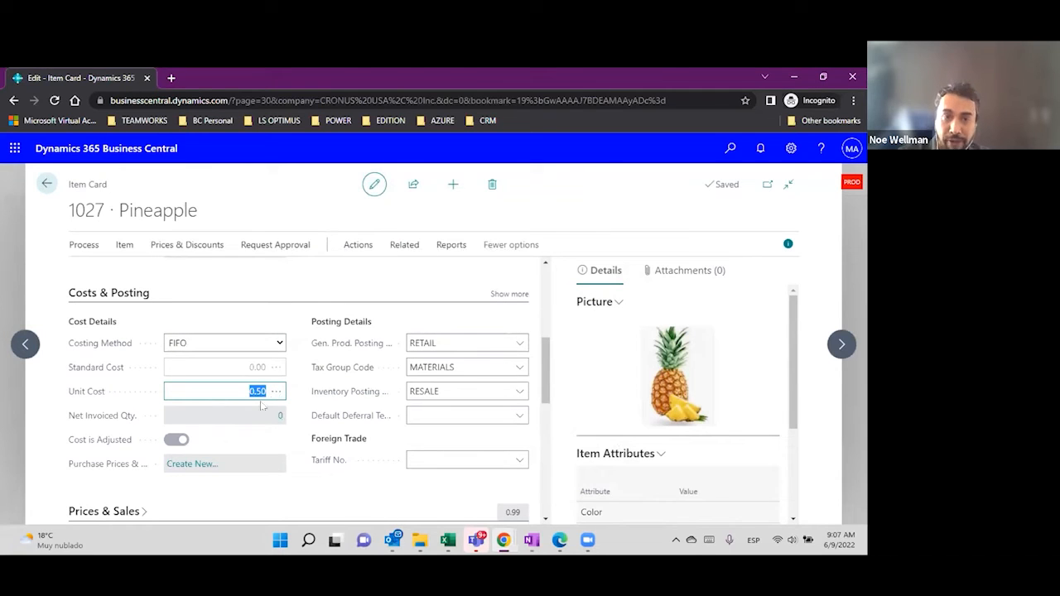
click(122, 247)
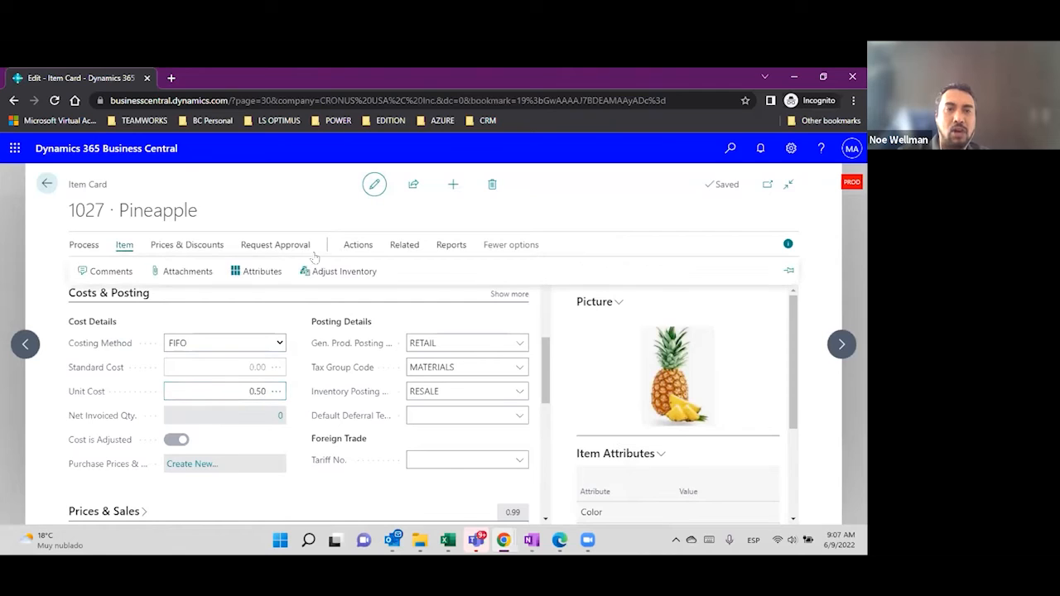
click(299, 362)
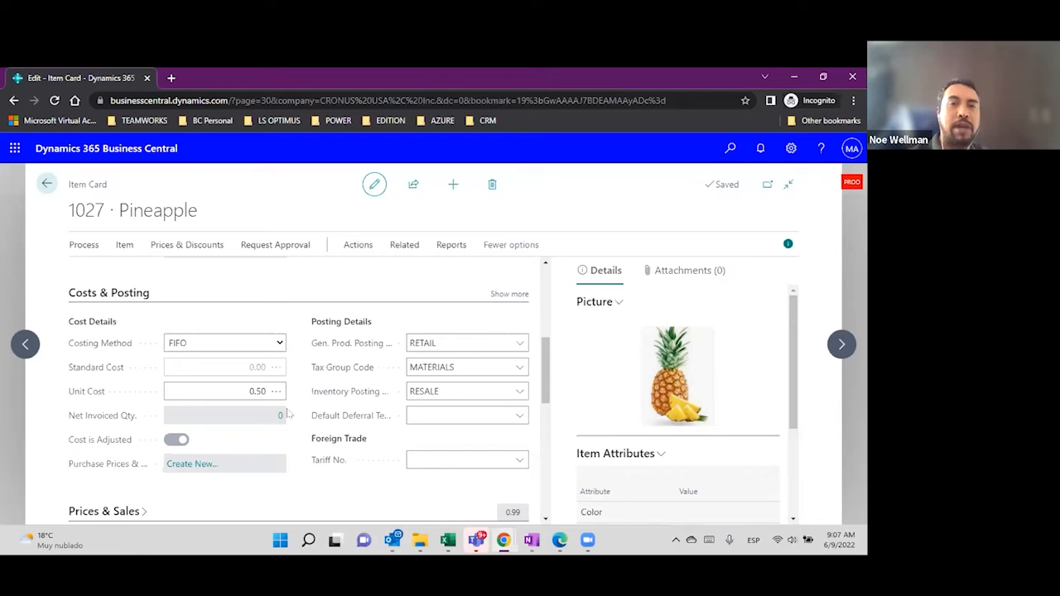
Check Pineapple's list of existing stockkeeping units and return to the item card.
click(366, 247)
click(375, 266)
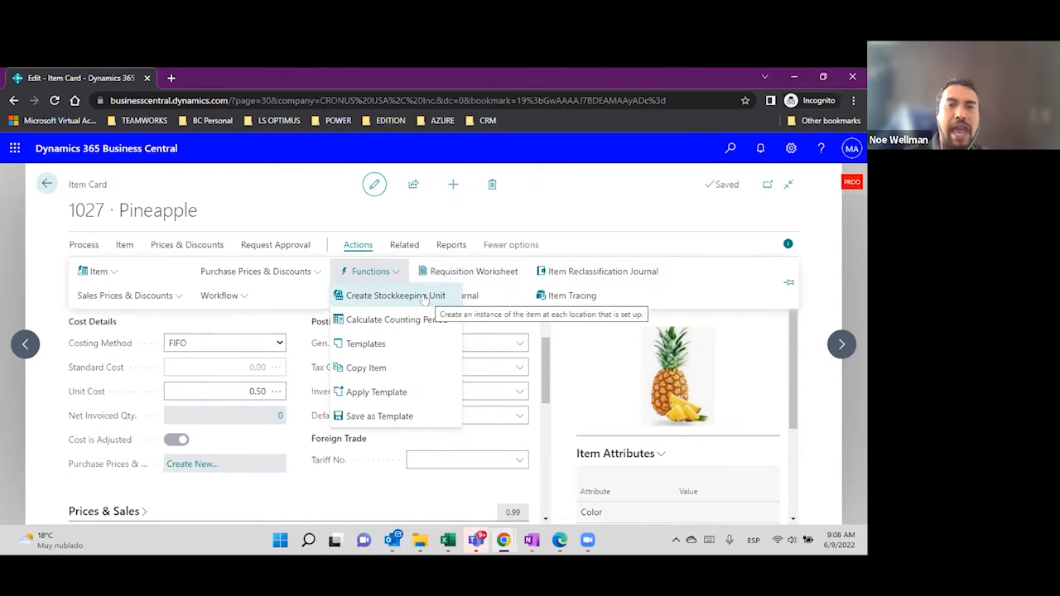
click(400, 247)
click(570, 273)
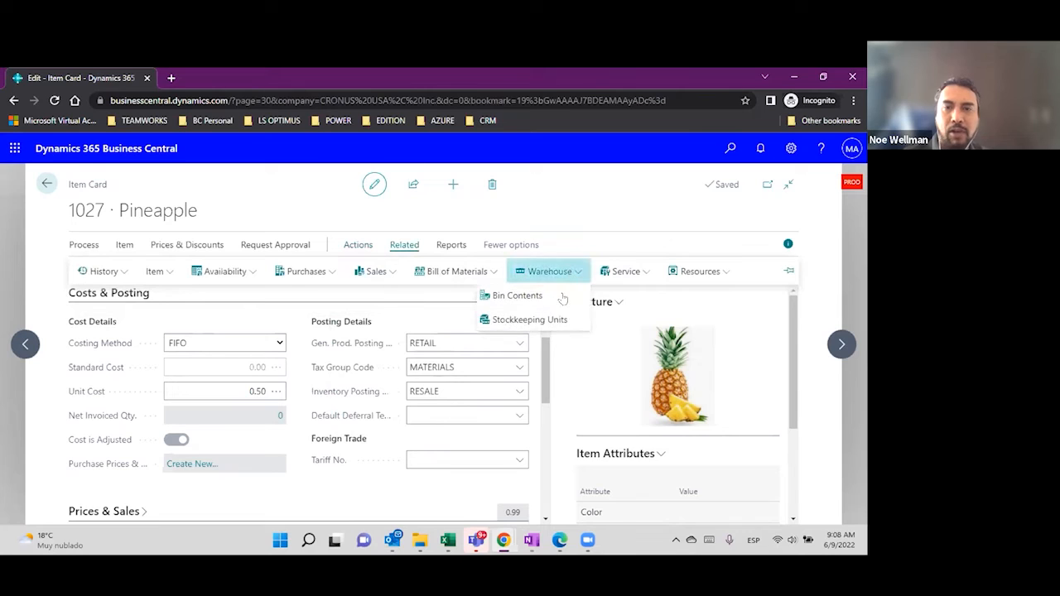
click(446, 418)
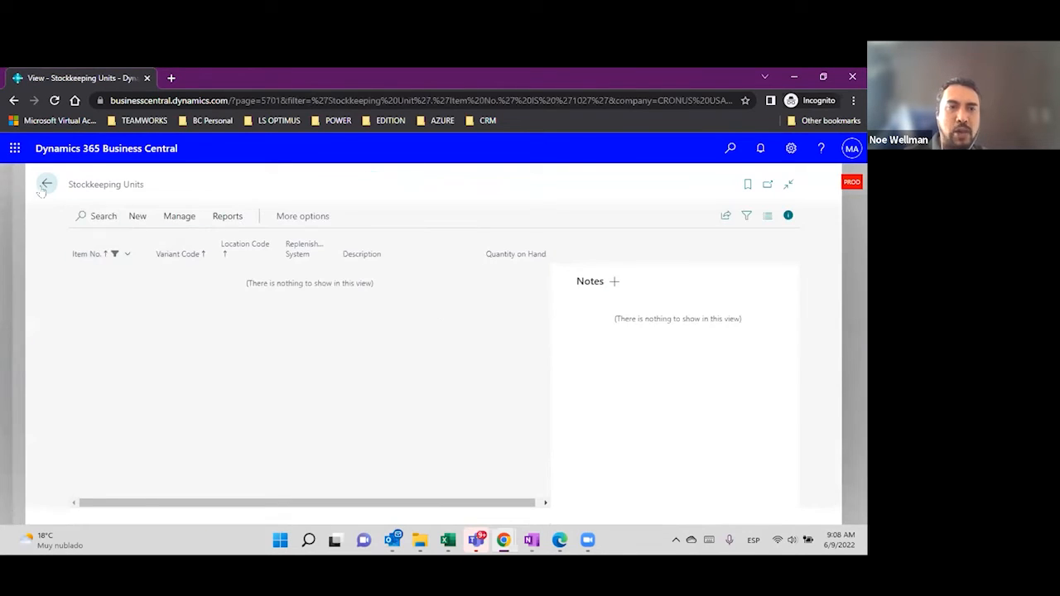
click(46, 184)
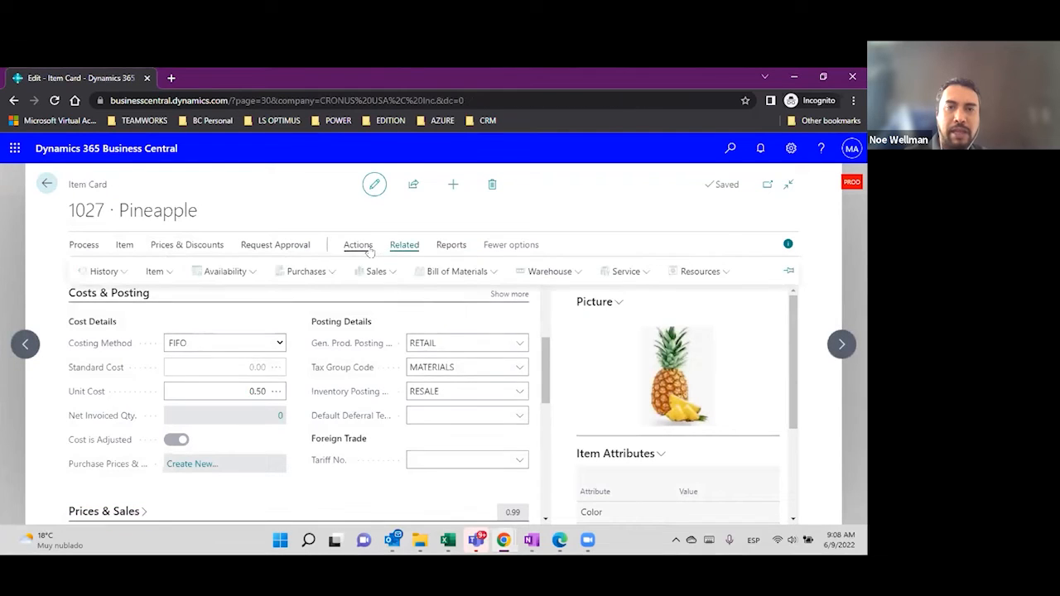
Create a stockkeeping unit for item 1027 per location, with the location filter set to MAIN.
click(364, 248)
click(370, 272)
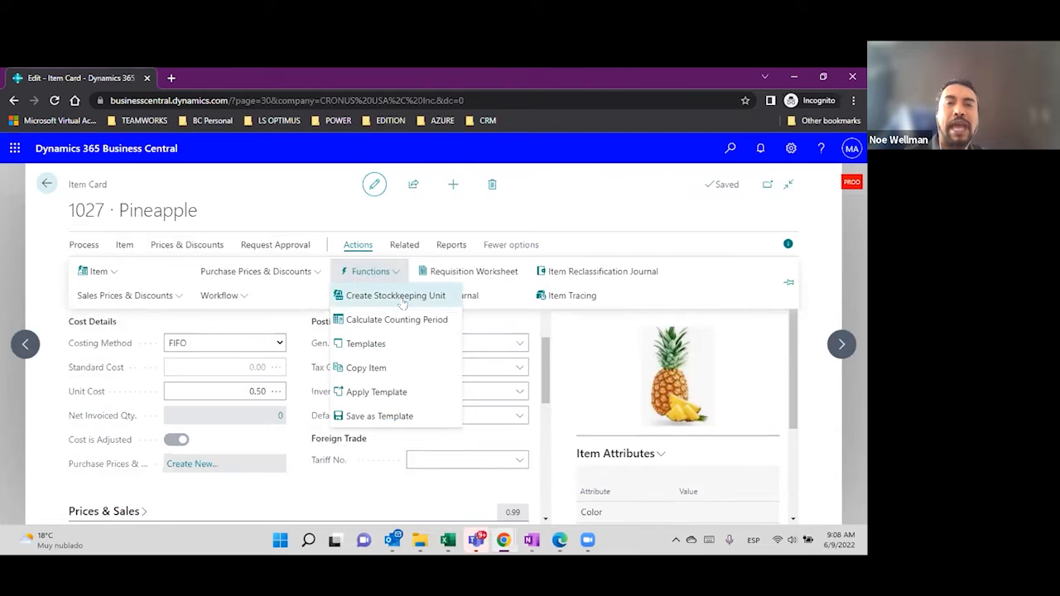
click(403, 298)
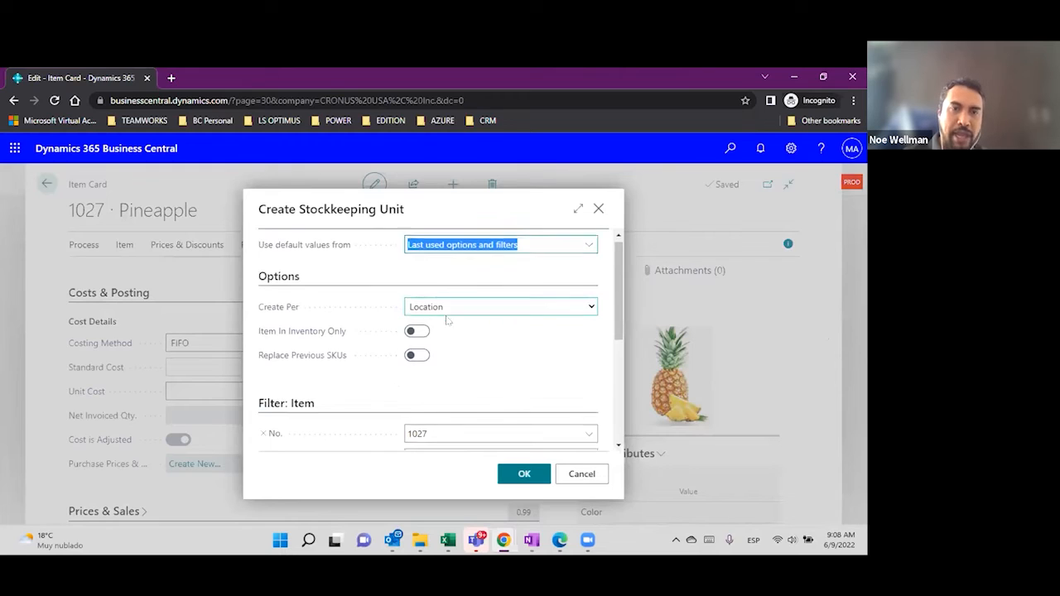
scroll(463, 315, down, 2)
scroll(463, 313, up, 2)
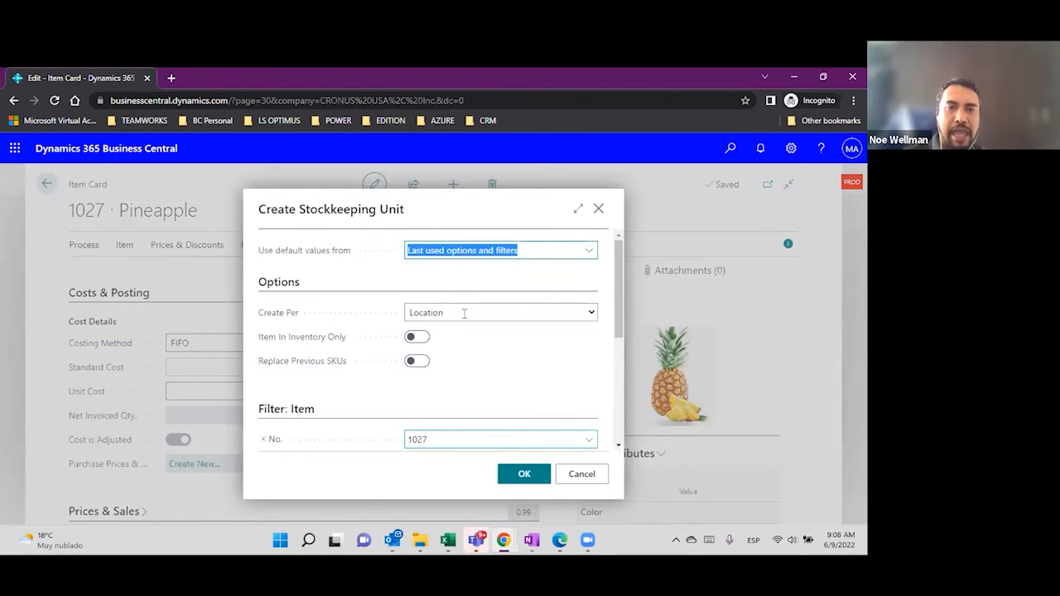
scroll(463, 314, down, 2)
click(587, 417)
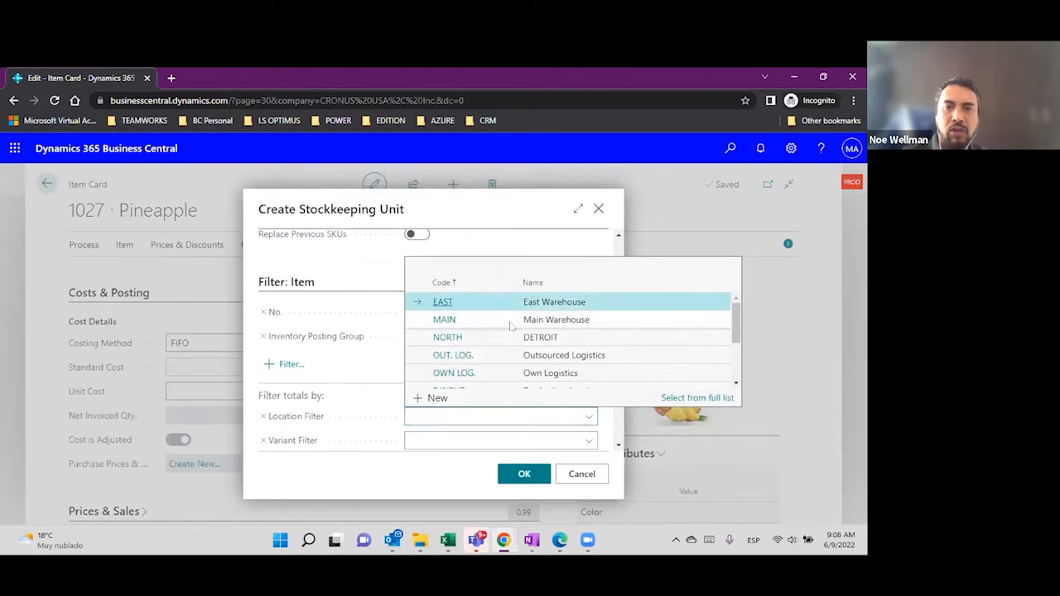
click(510, 322)
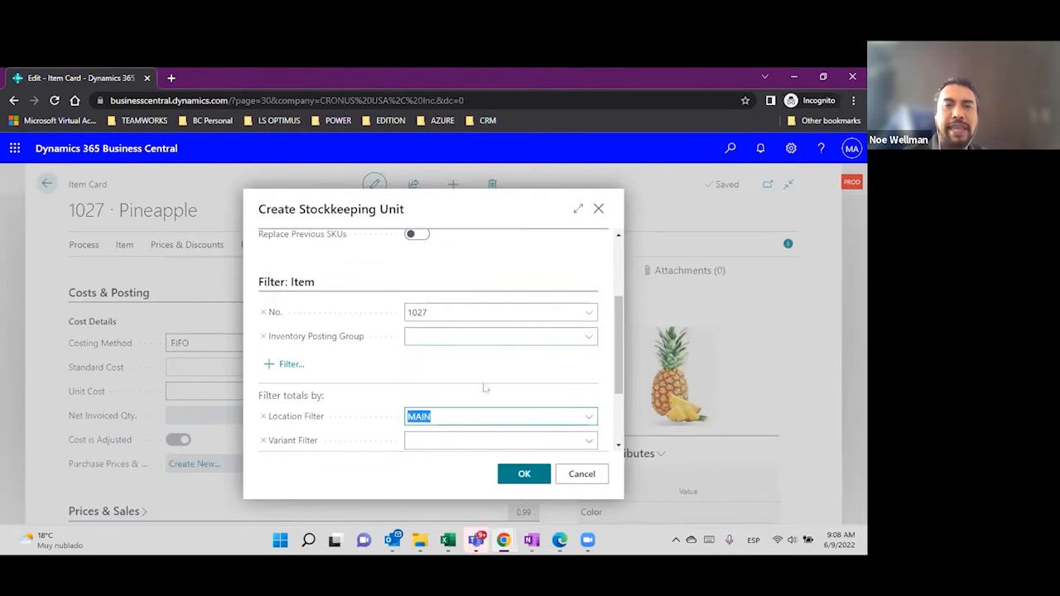
click(523, 475)
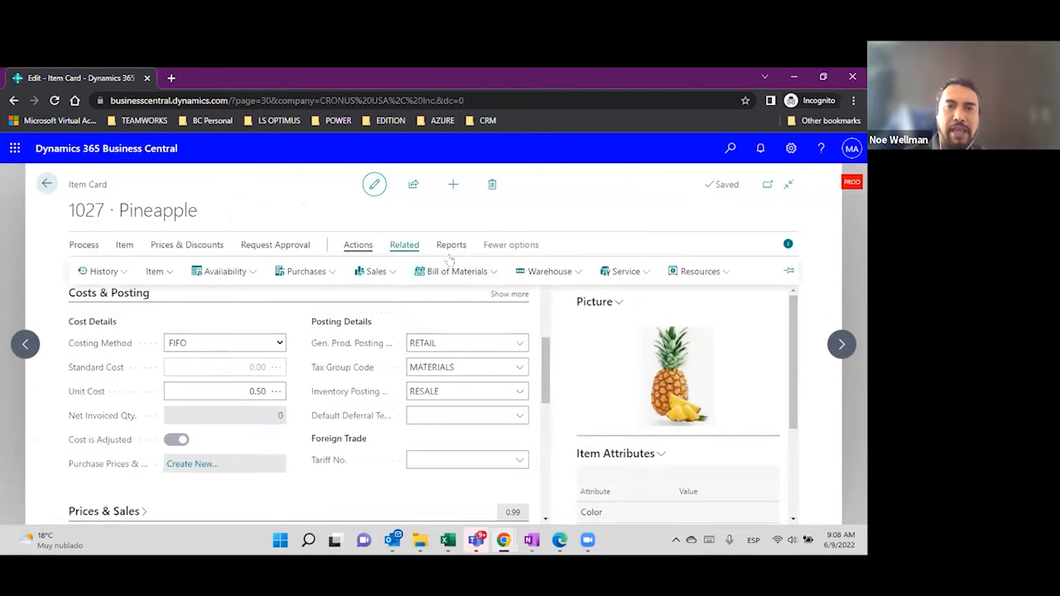
Open the stockkeeping unit card for Pineapple at the MAIN location from the item's stockkeeping units.
click(538, 281)
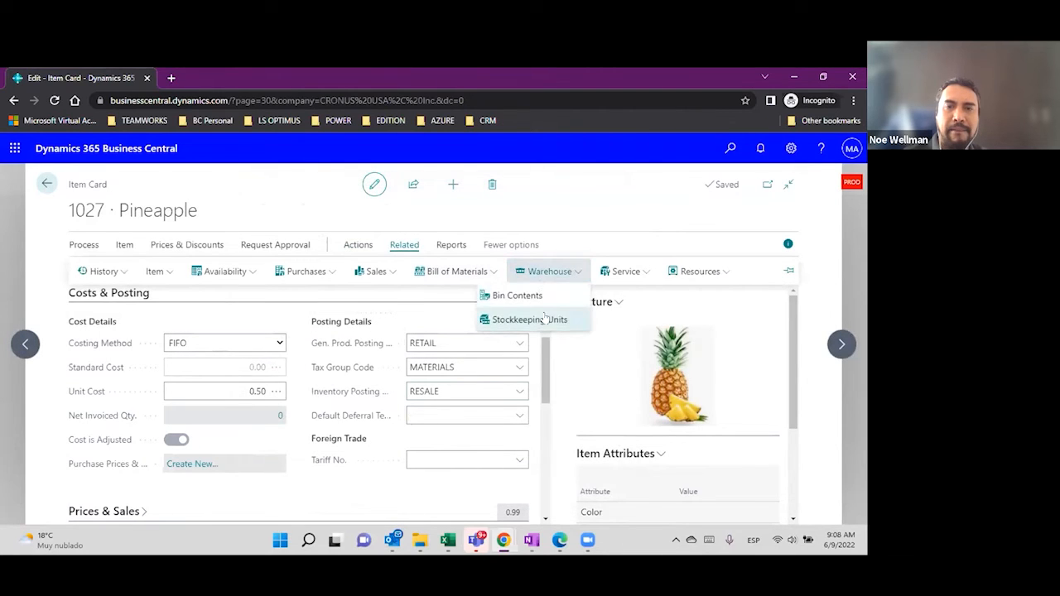
click(534, 316)
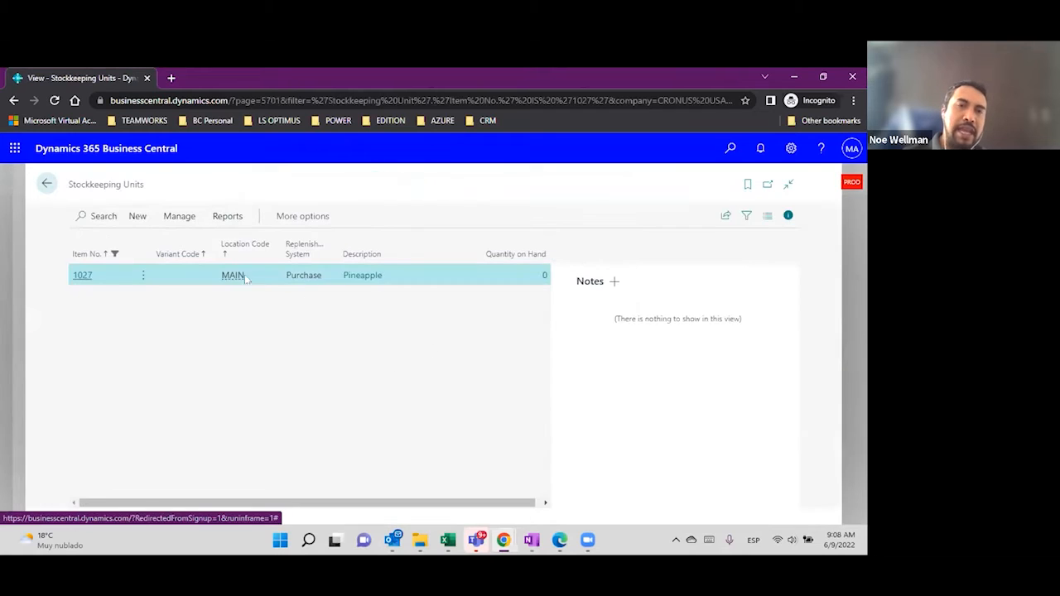
click(82, 276)
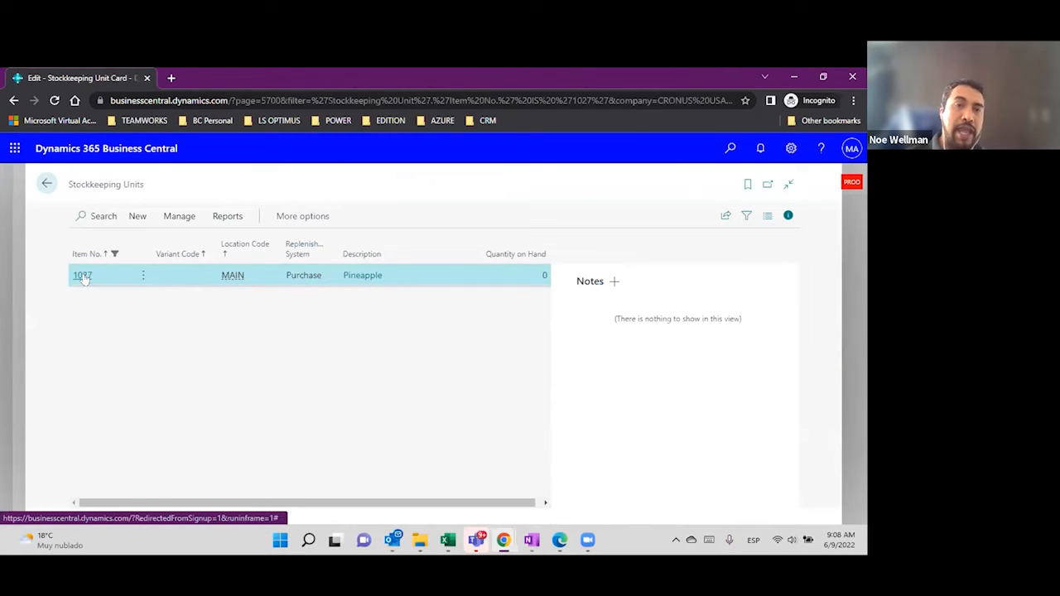
click(205, 354)
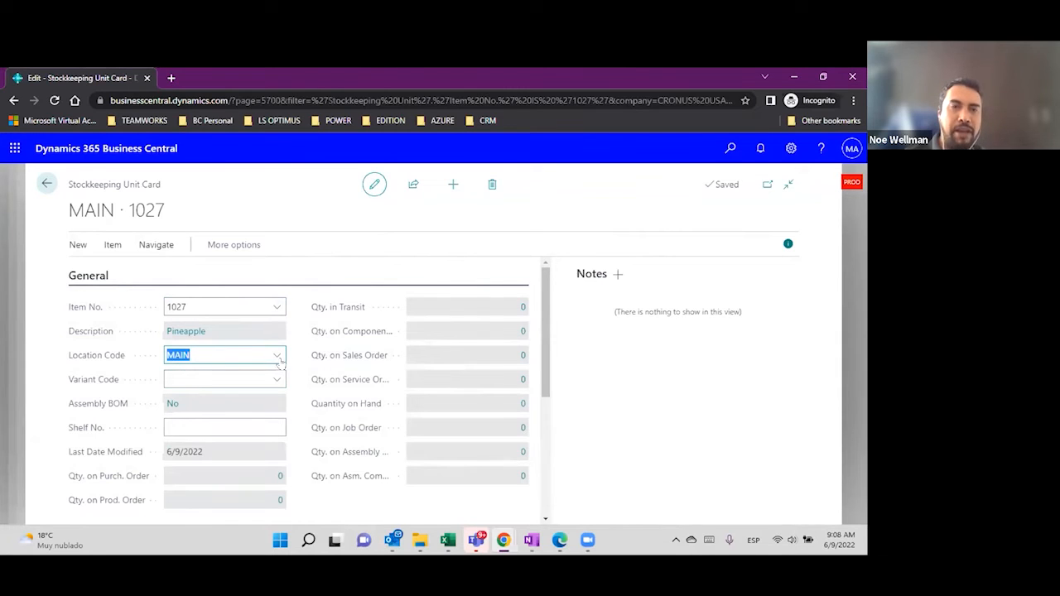
Set the MAIN stockkeeping unit's unit cost to 1.00 in the invoicing details.
scroll(207, 373, down, 3)
click(207, 356)
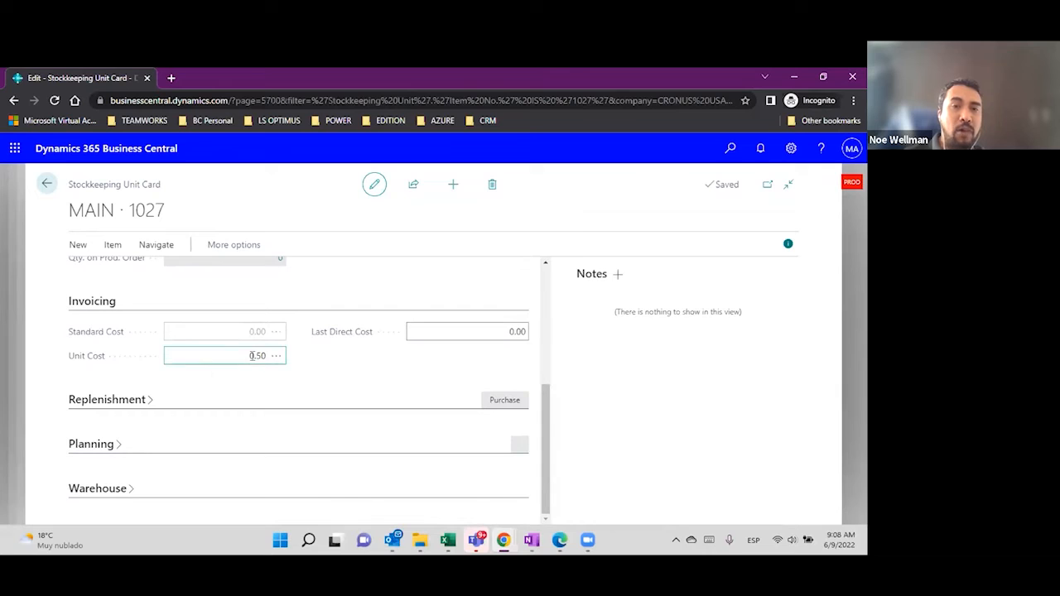
text(1)
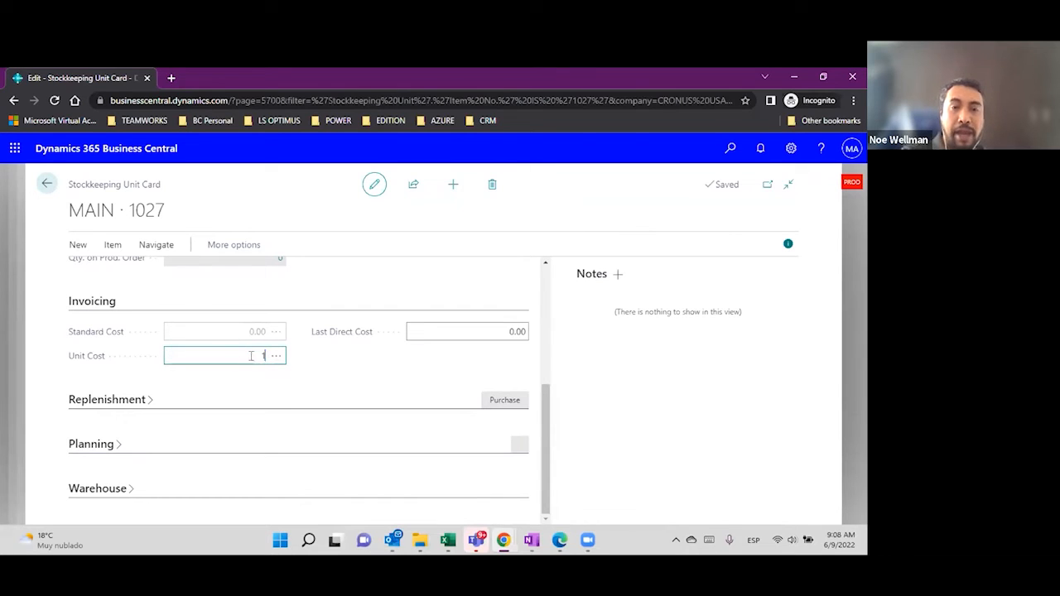
key(Tab)
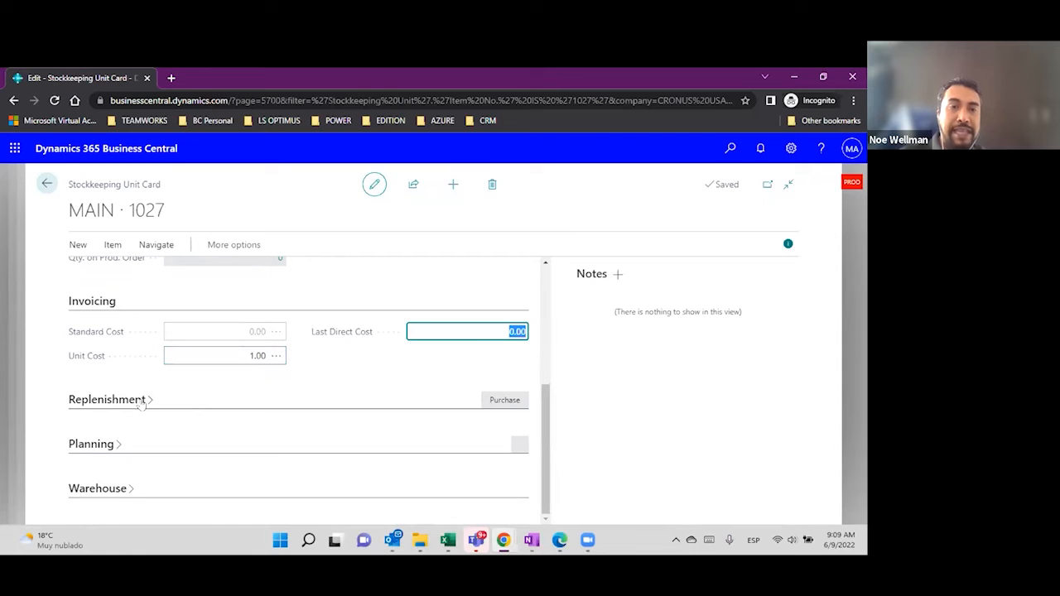
Expand the stockkeeping unit's replenishment and planning settings and check the available Replenishment System options.
click(106, 399)
scroll(194, 390, down, 5)
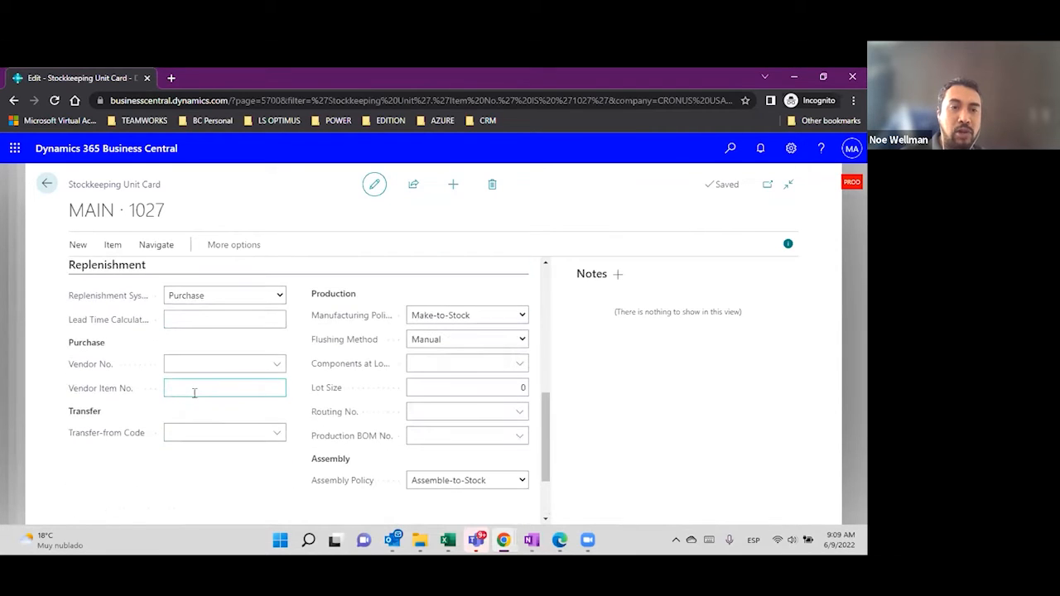
scroll(195, 393, down, 2)
click(109, 439)
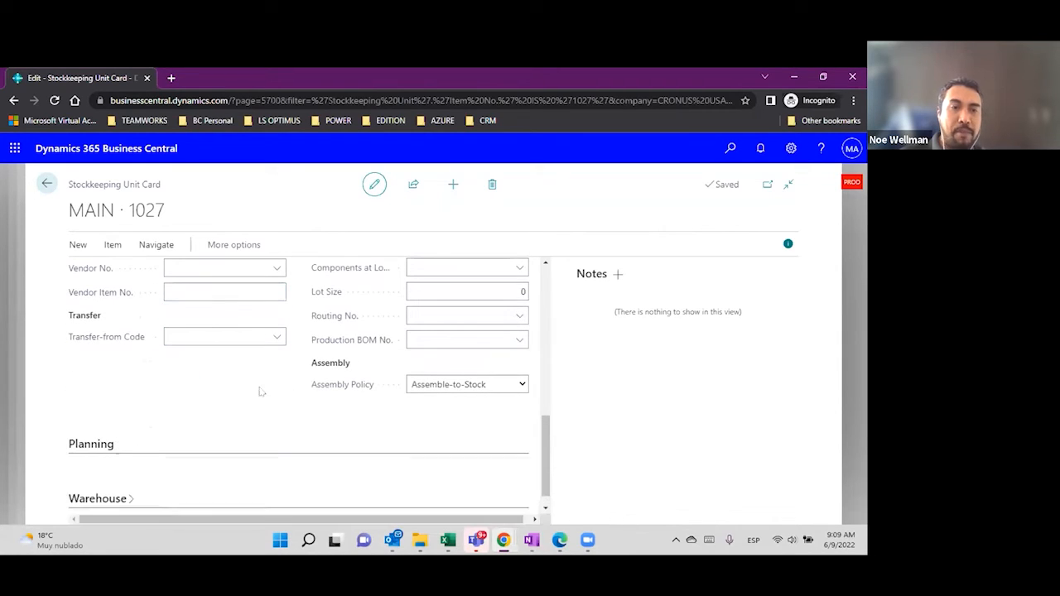
scroll(277, 388, down, 3)
scroll(278, 386, up, 5)
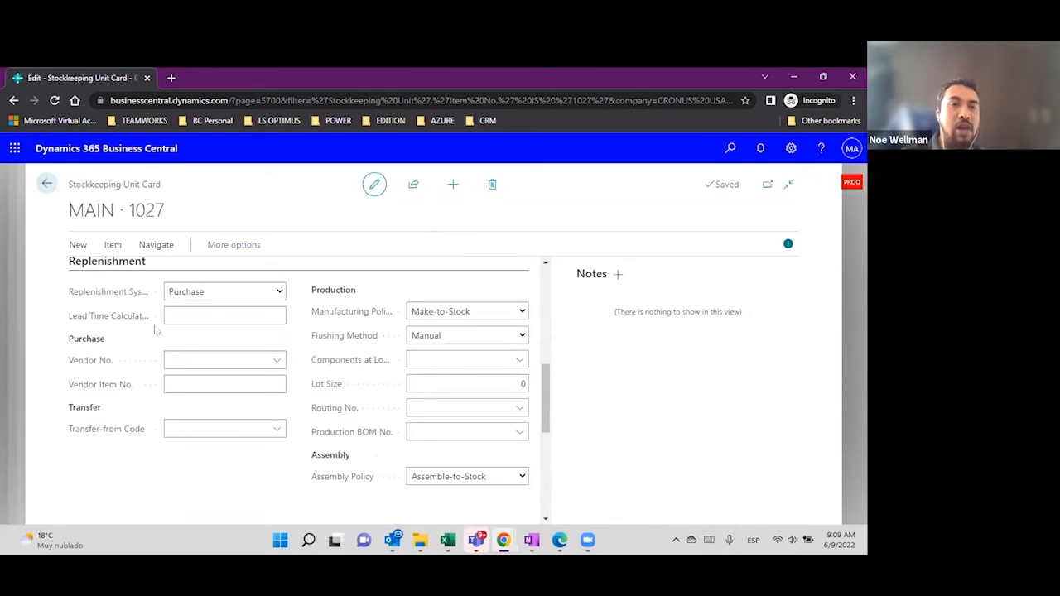
click(270, 295)
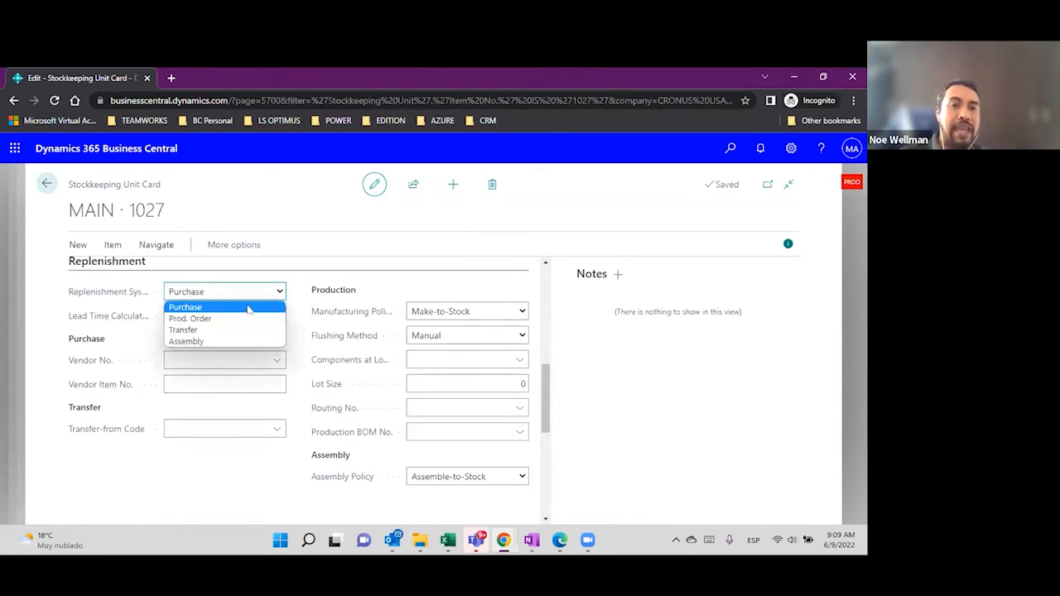
click(306, 303)
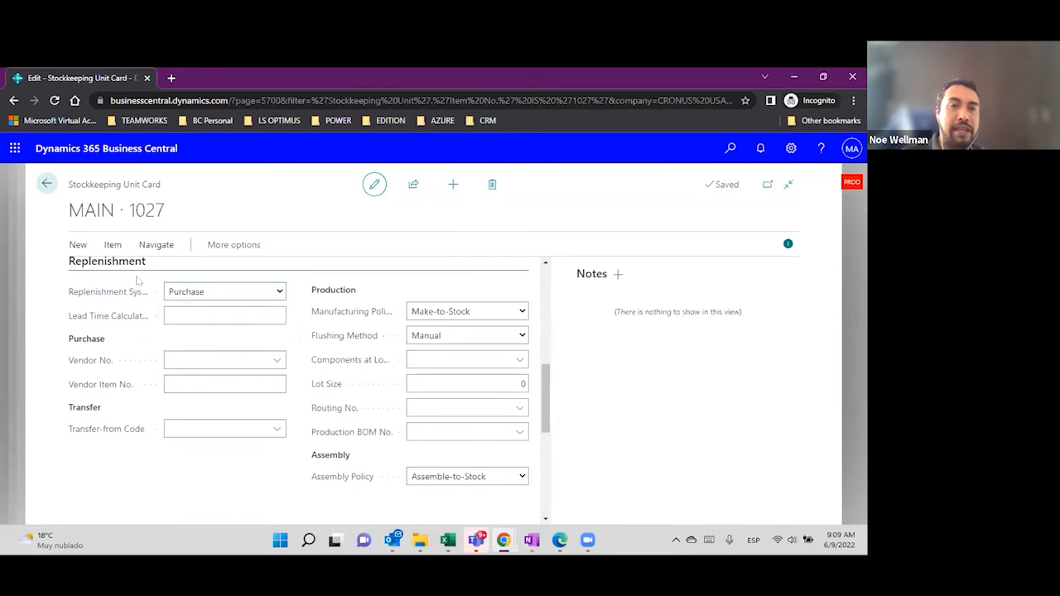
Assign Wide World Importers as the purchase vendor of the MAIN stockkeeping unit.
click(241, 358)
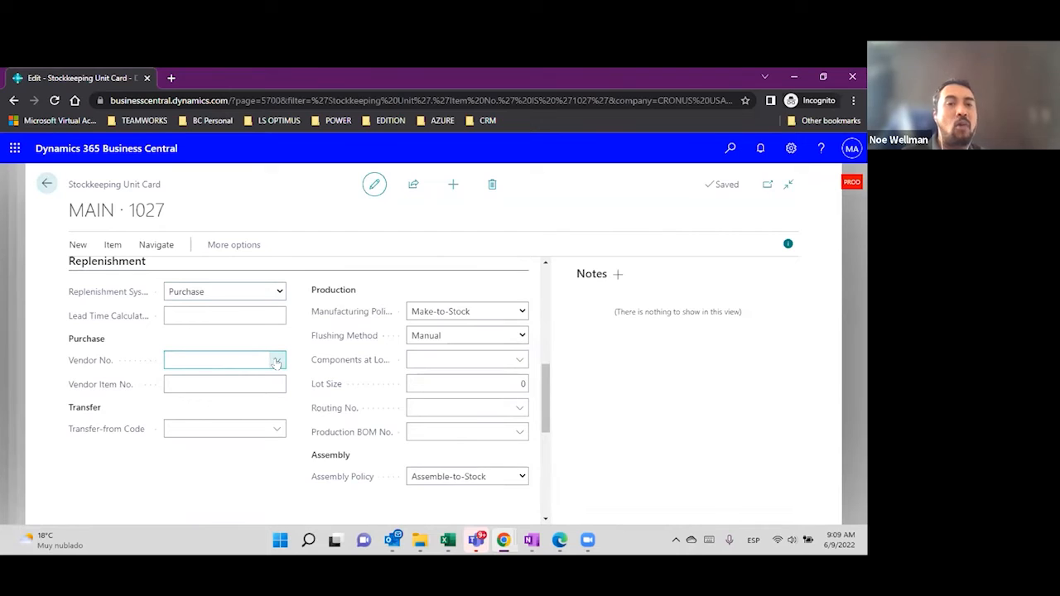
click(275, 361)
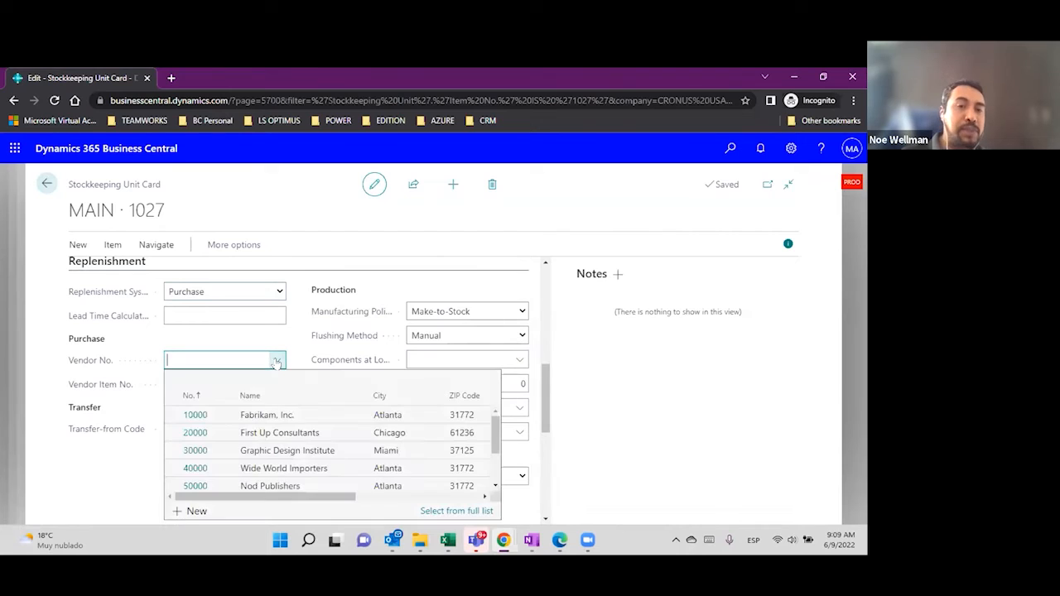
click(289, 468)
Set the MAIN stockkeeping unit's Vendor Item No. to PIN000003.
click(265, 384)
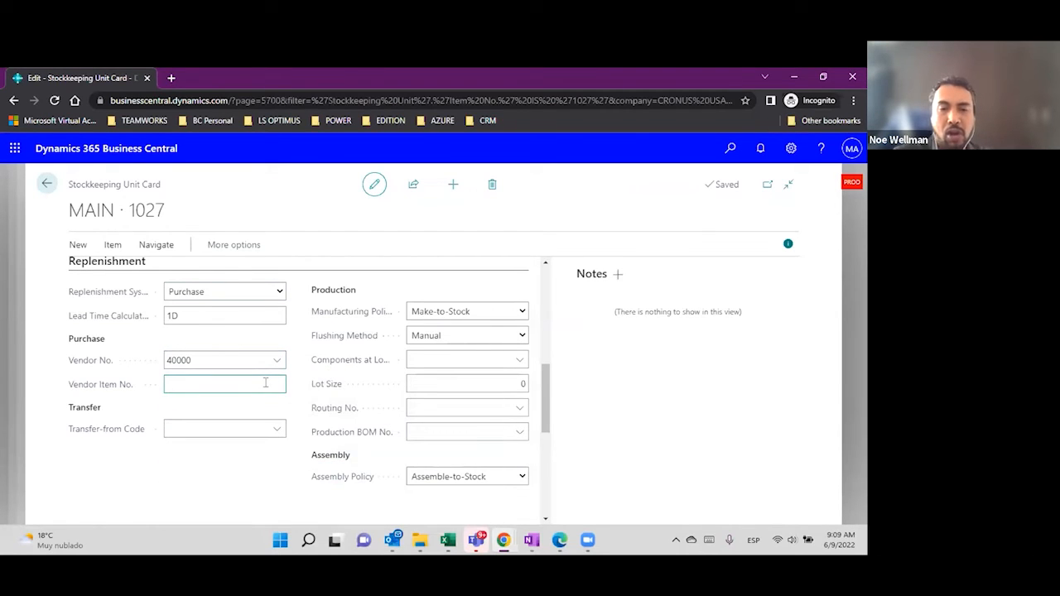
text(INV)
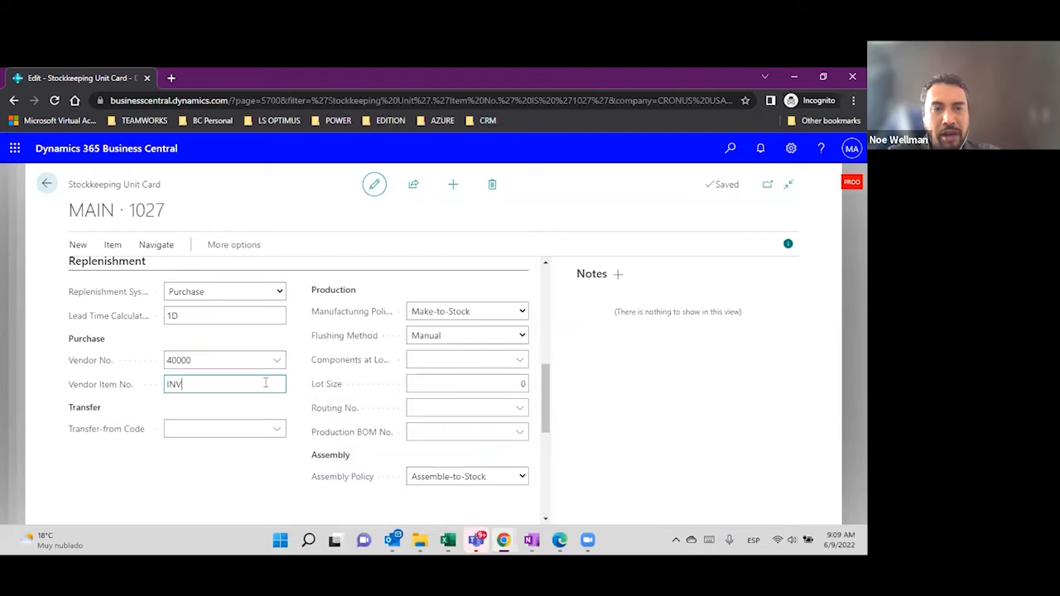
key(BackSpace)
key(BackSpace)
key(BackSpace)
text(PIN)
key(BackSpace)
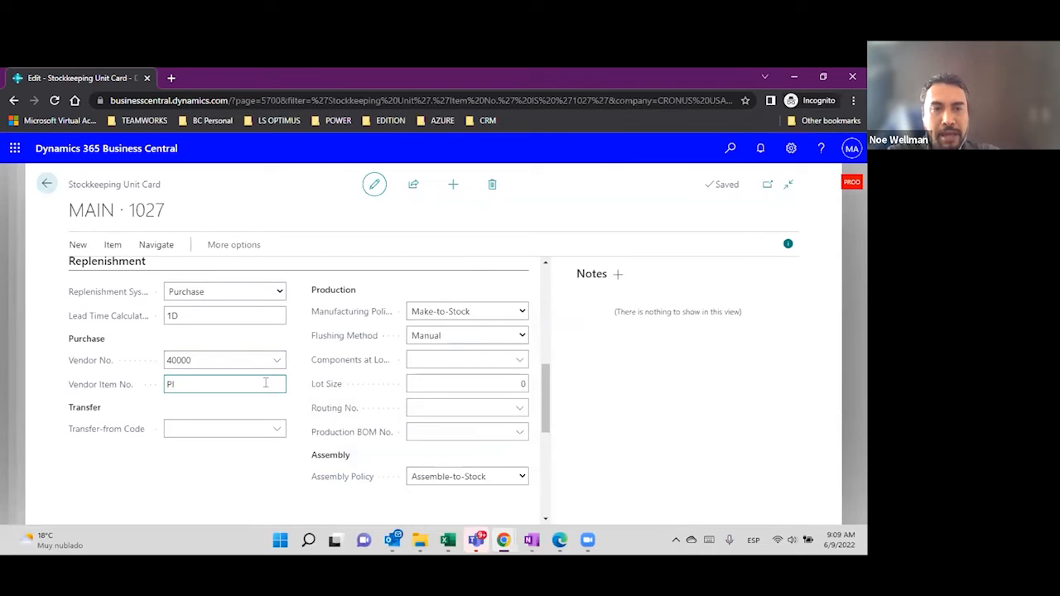
key(BackSpace)
key(BackSpace)
text(PIN000)
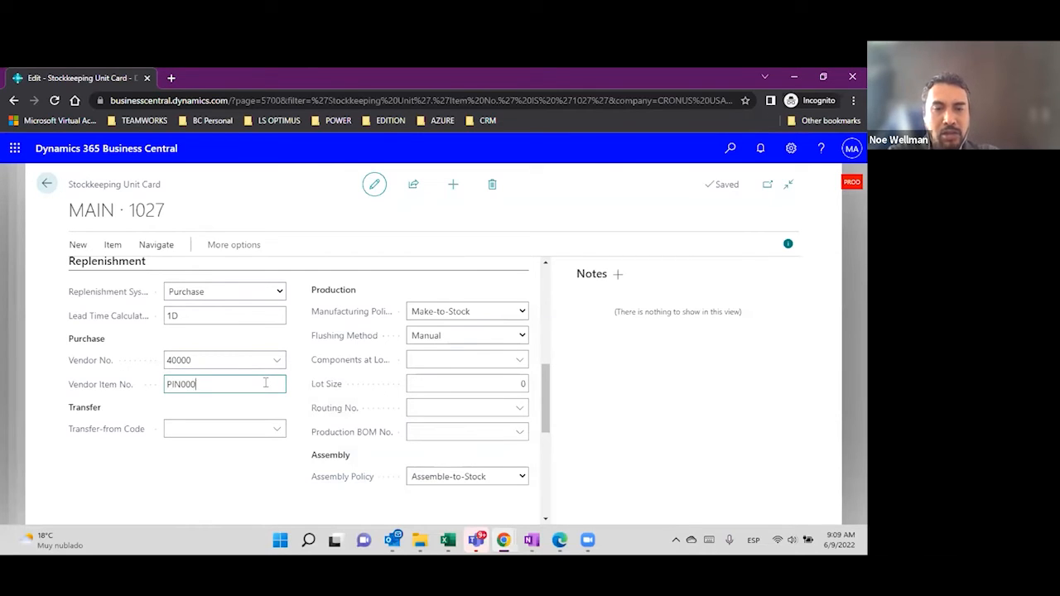
text(003)
key(Tab)
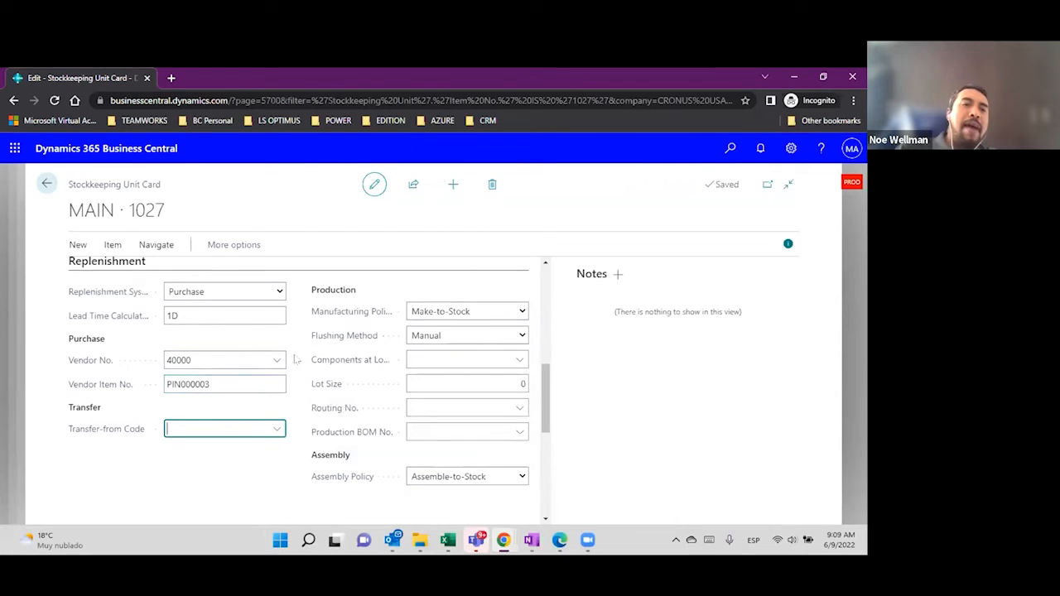
Review the stockkeeping unit's replenishment settings, the available Replenishment System options and the location code in the general details.
scroll(238, 354, down, 3)
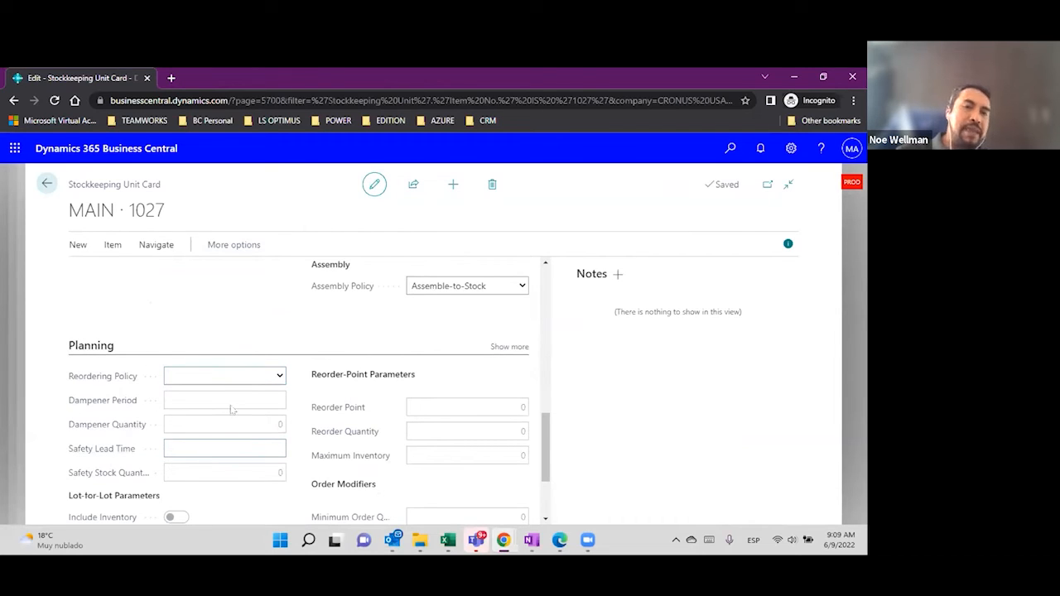
scroll(267, 365, up, 1)
scroll(267, 341, up, 1)
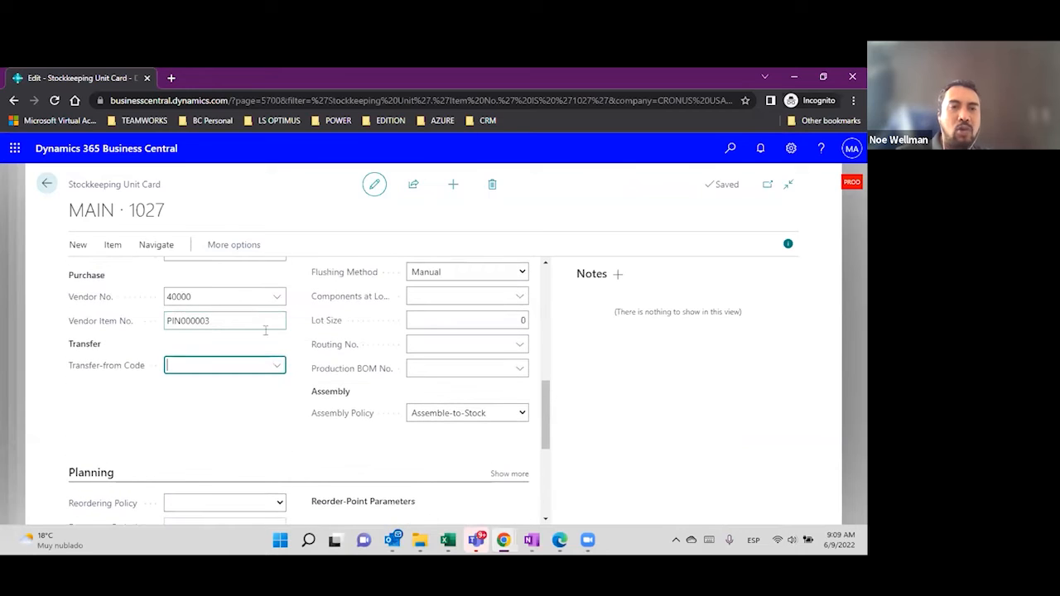
scroll(218, 336, up, 1)
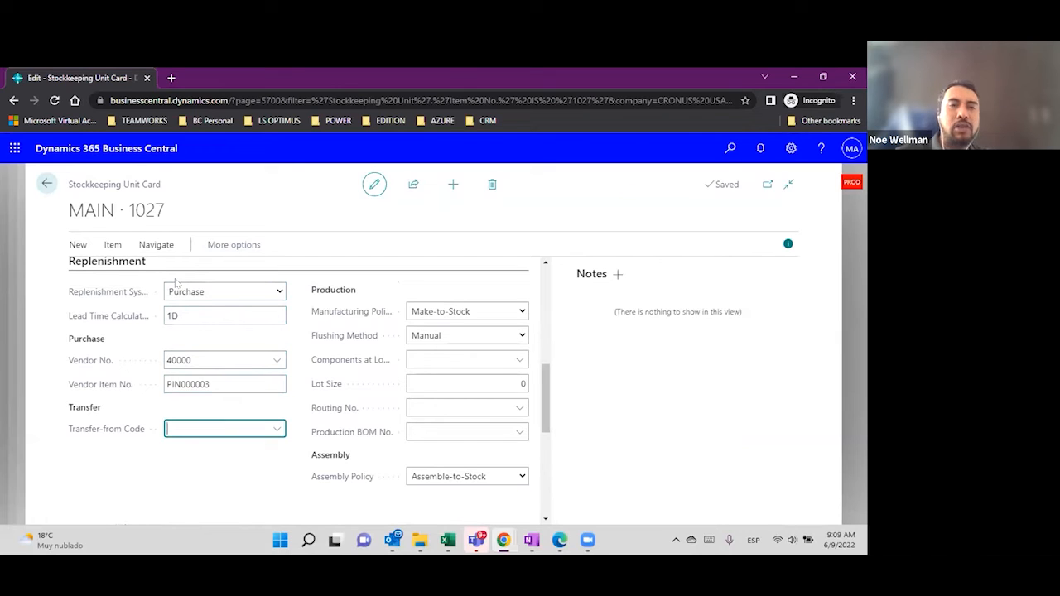
click(214, 298)
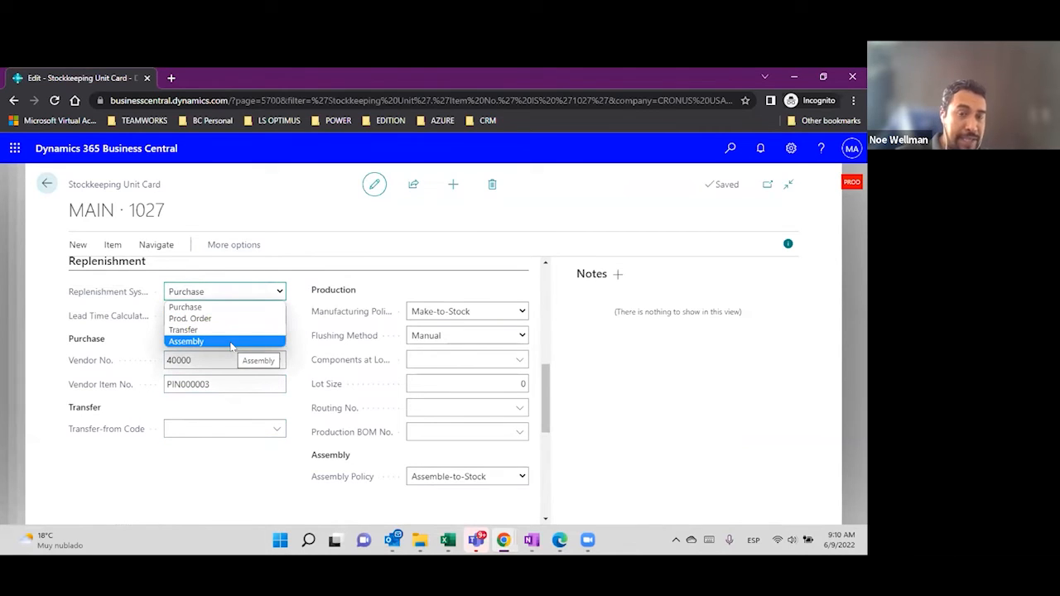
click(299, 371)
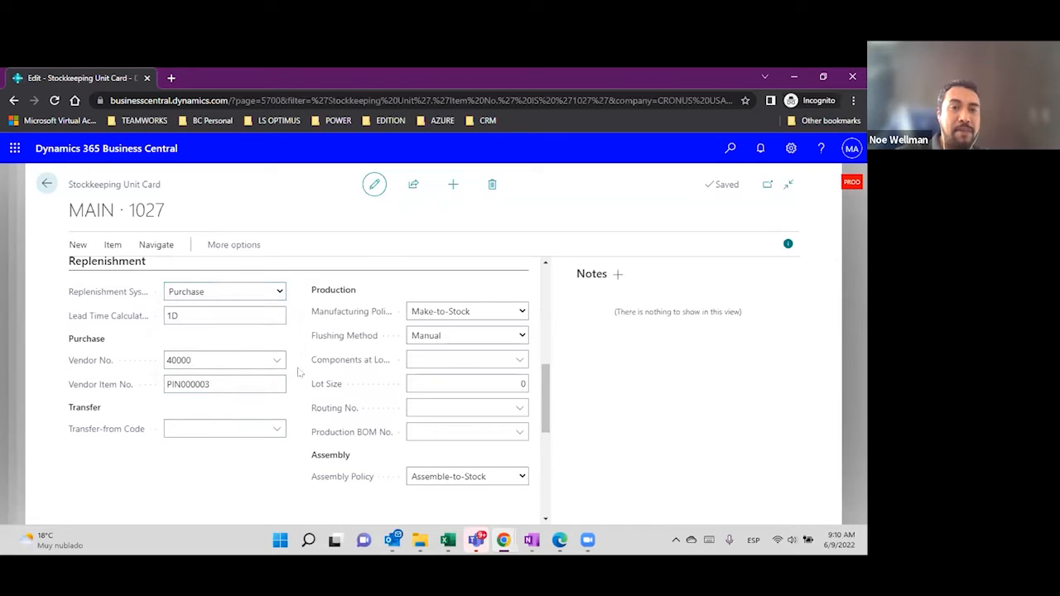
scroll(298, 370, up, 4)
scroll(291, 361, up, 1)
click(225, 296)
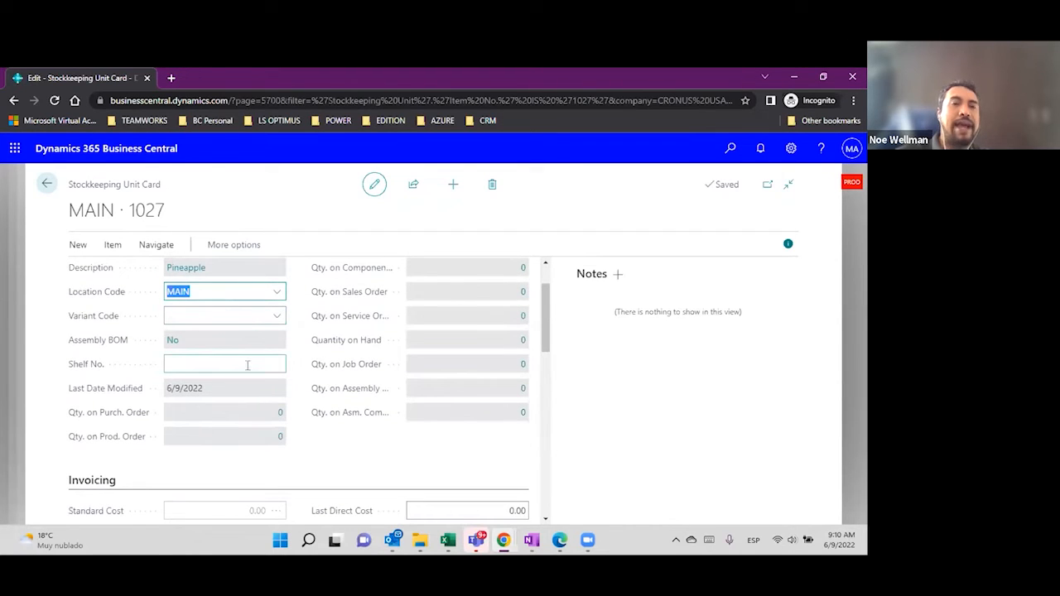
Set the Reordering Policy to Fixed Reorder Qty. in the stockkeeping unit's planning settings.
scroll(252, 358, down, 3)
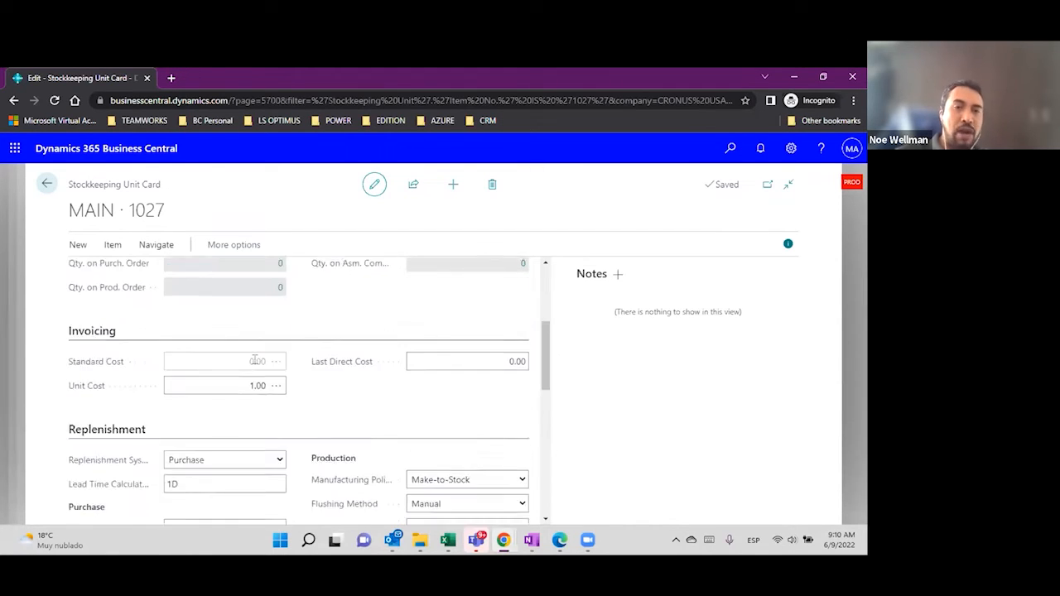
scroll(211, 402, down, 3)
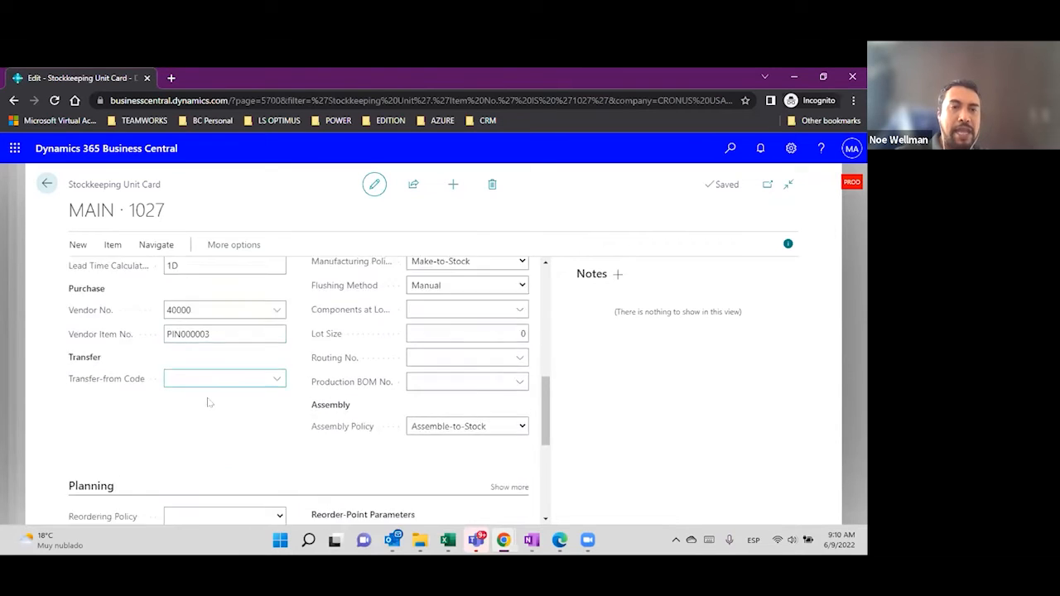
scroll(213, 395, down, 1)
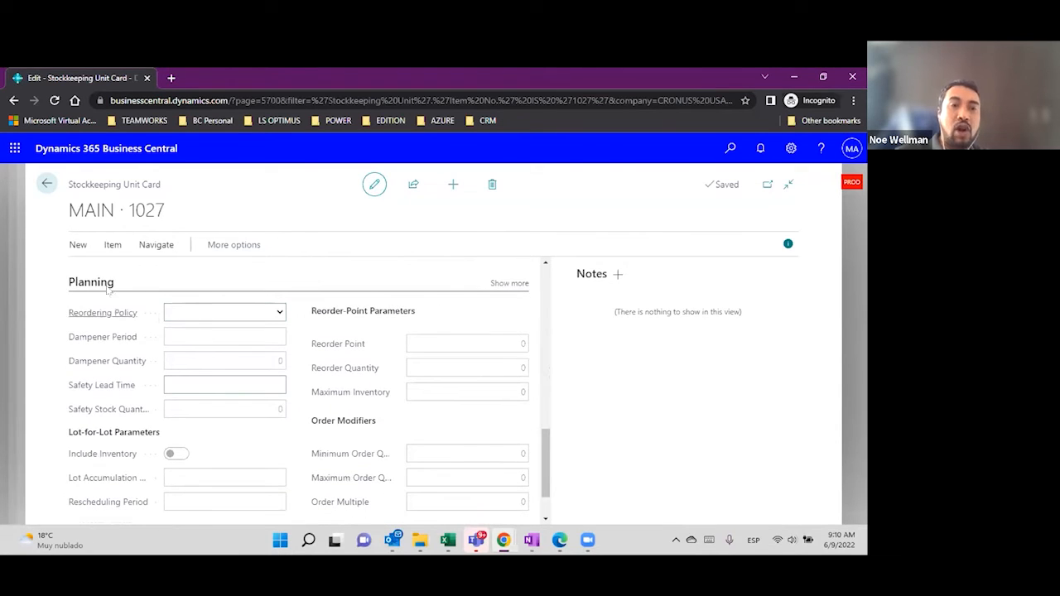
click(277, 314)
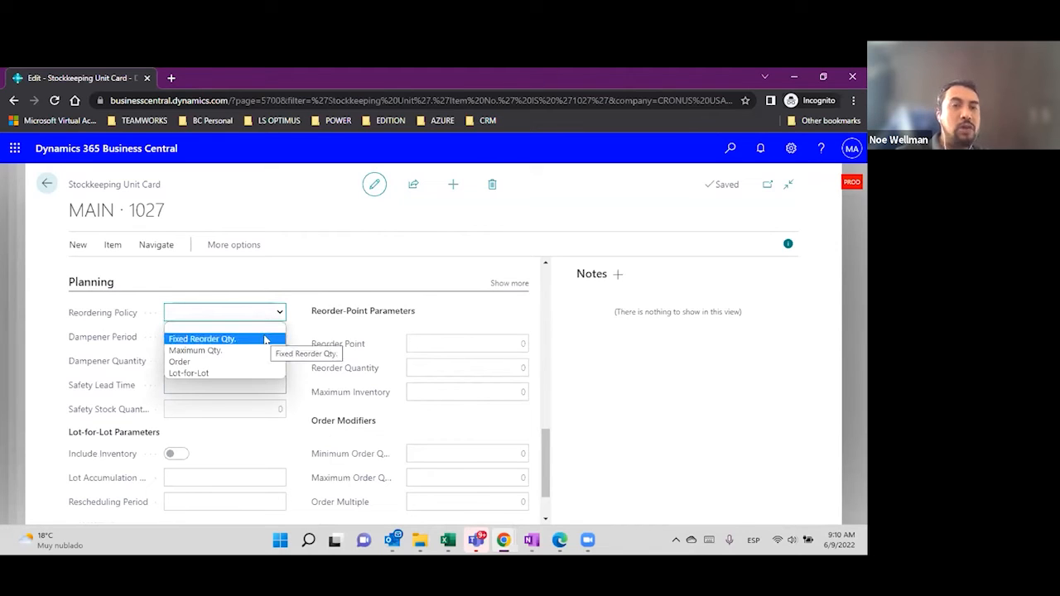
click(265, 340)
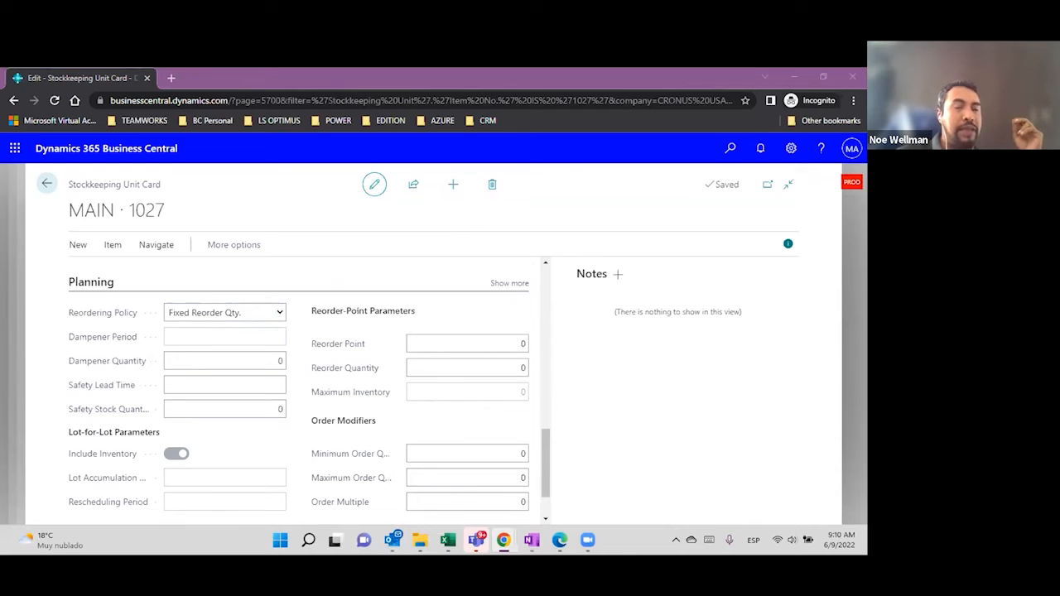
Set the Reorder Point to 50 in the stockkeeping unit's reorder-point parameters.
click(510, 347)
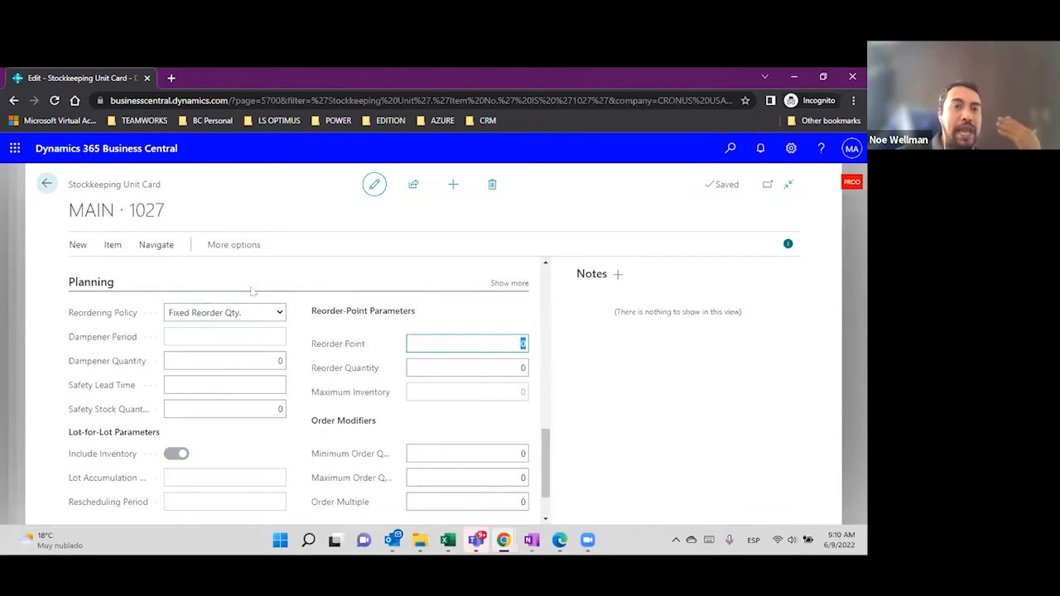
drag(166, 189, 66, 192)
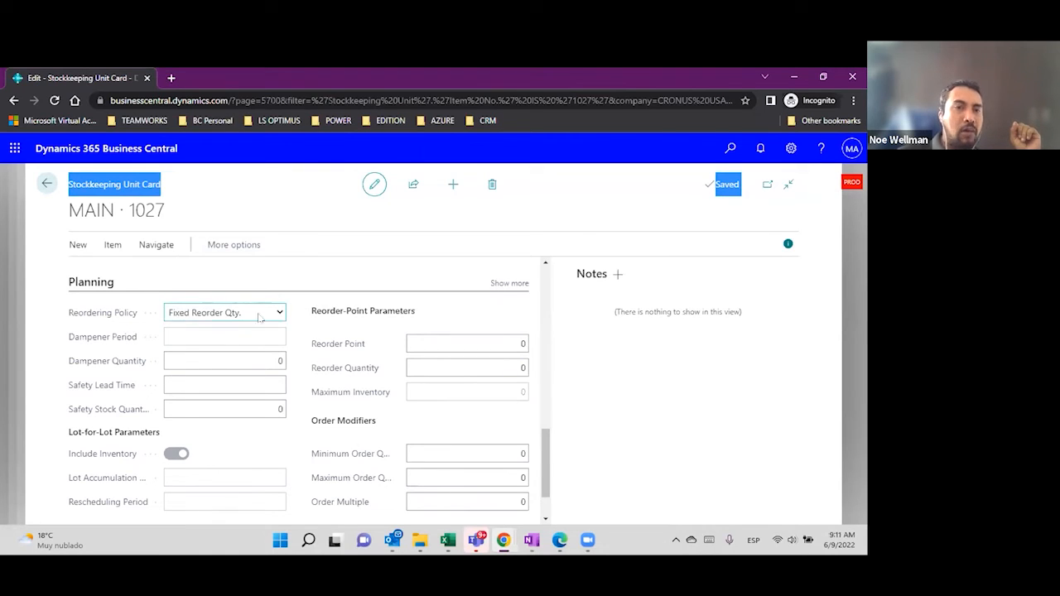
click(423, 340)
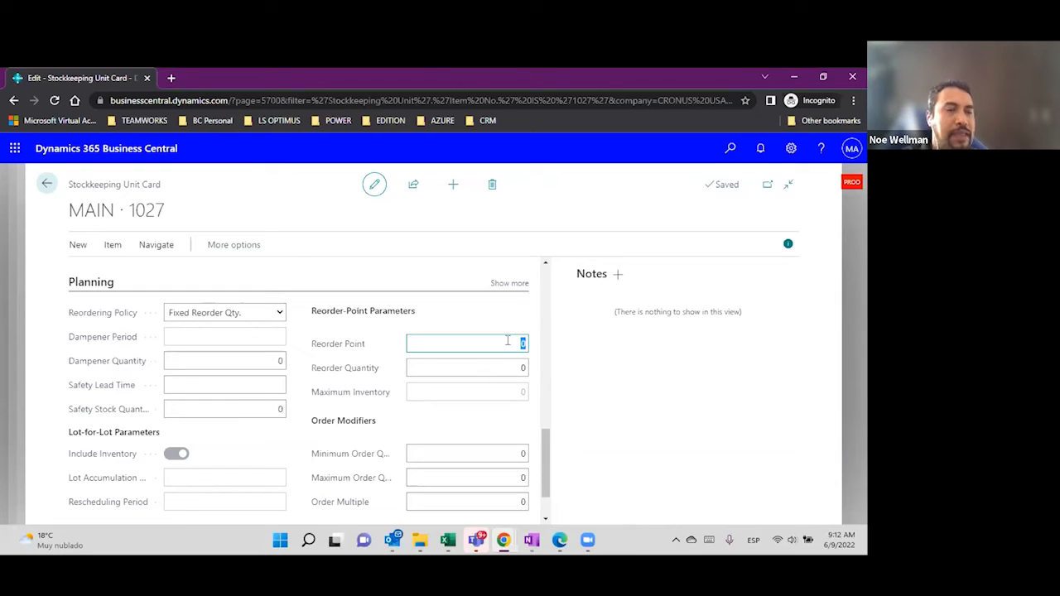
text(50)
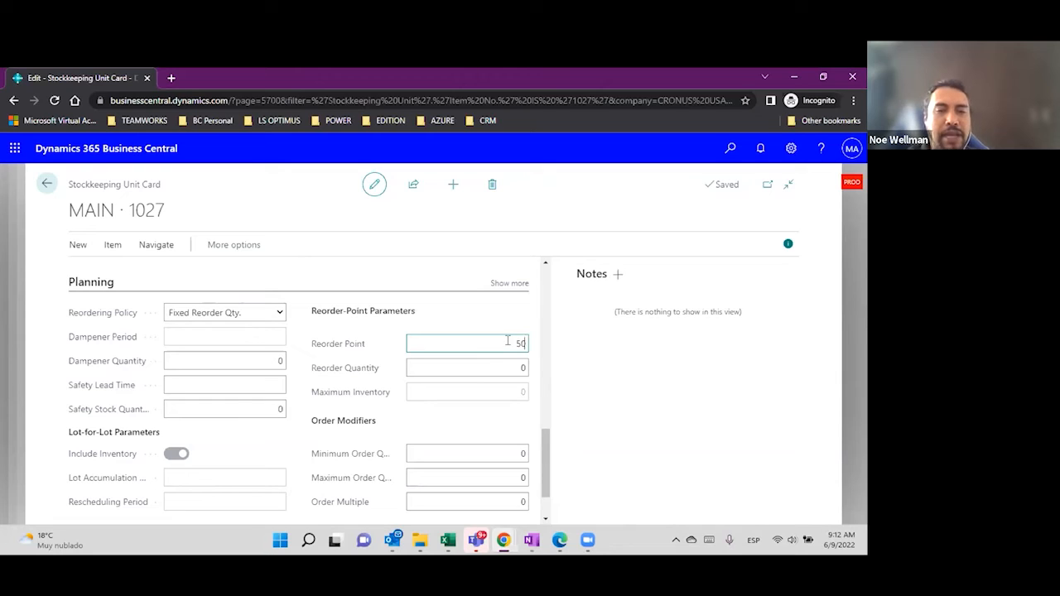
key(Tab)
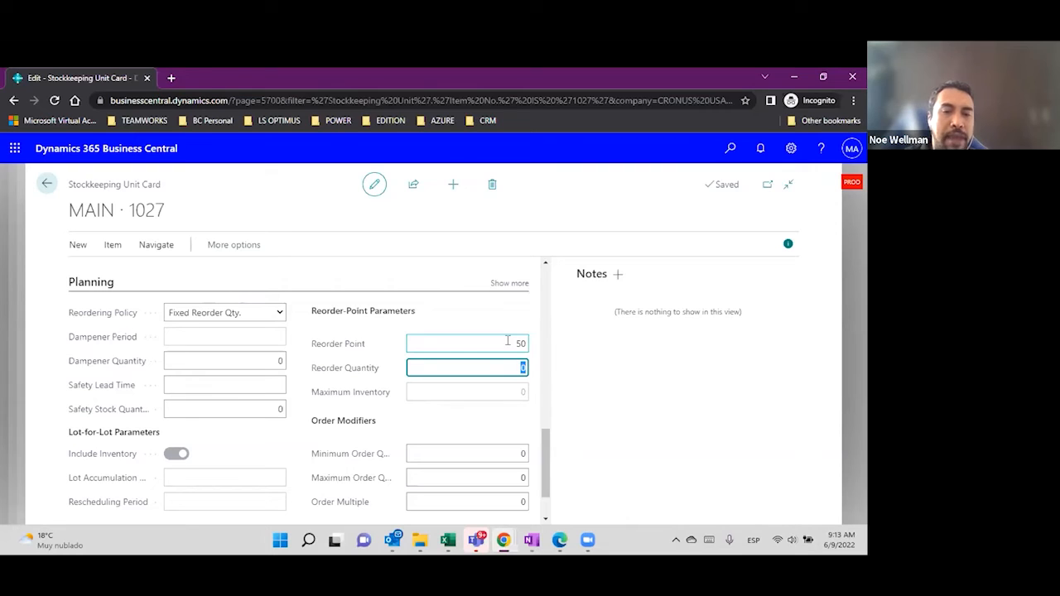
Enter a Reorder Quantity of 20 and replace it with 70.
text(20)
key(Tab)
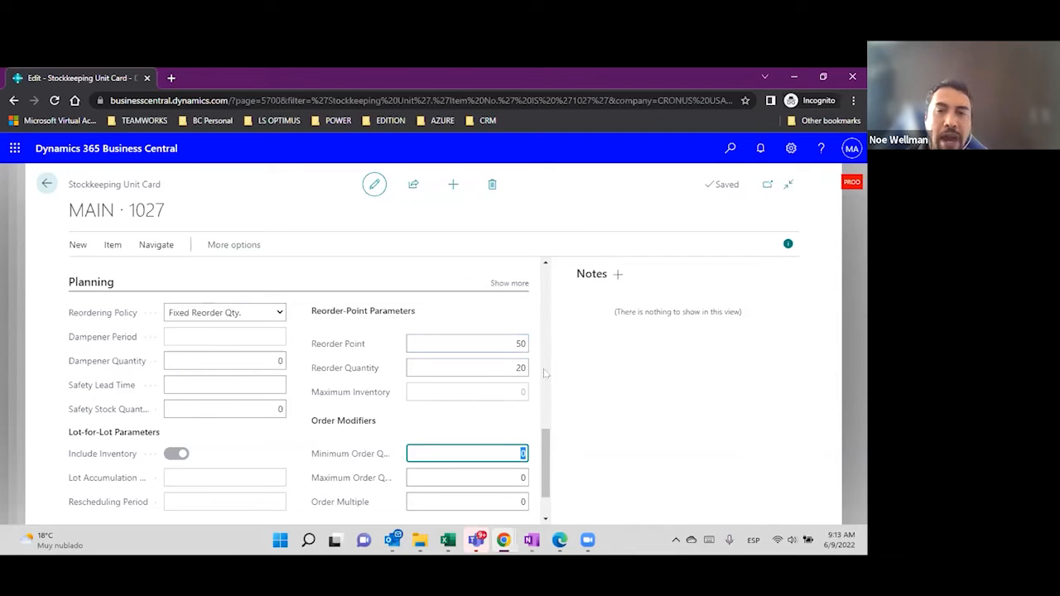
click(513, 371)
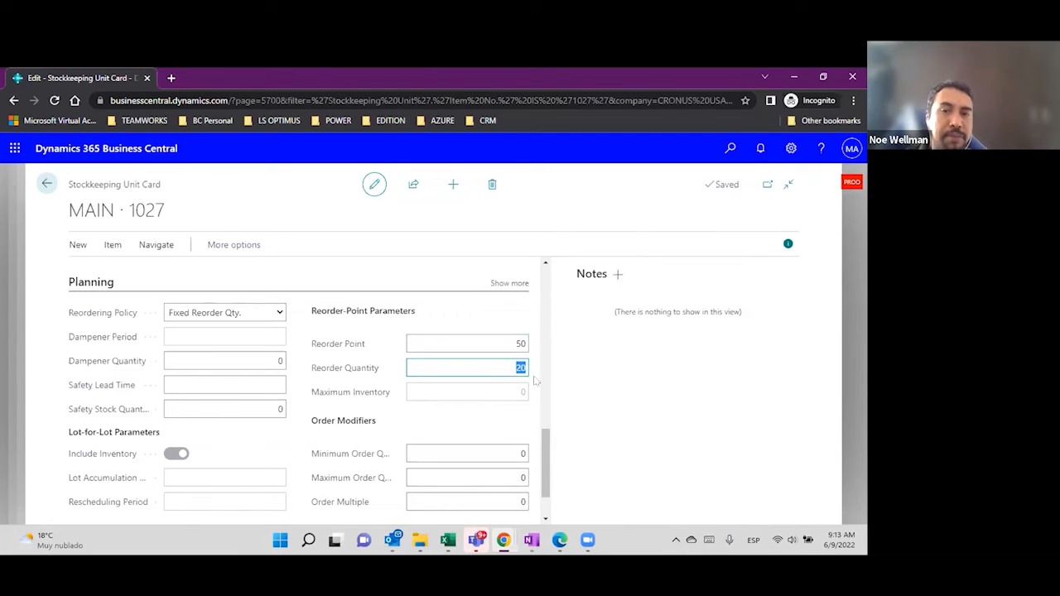
text(70)
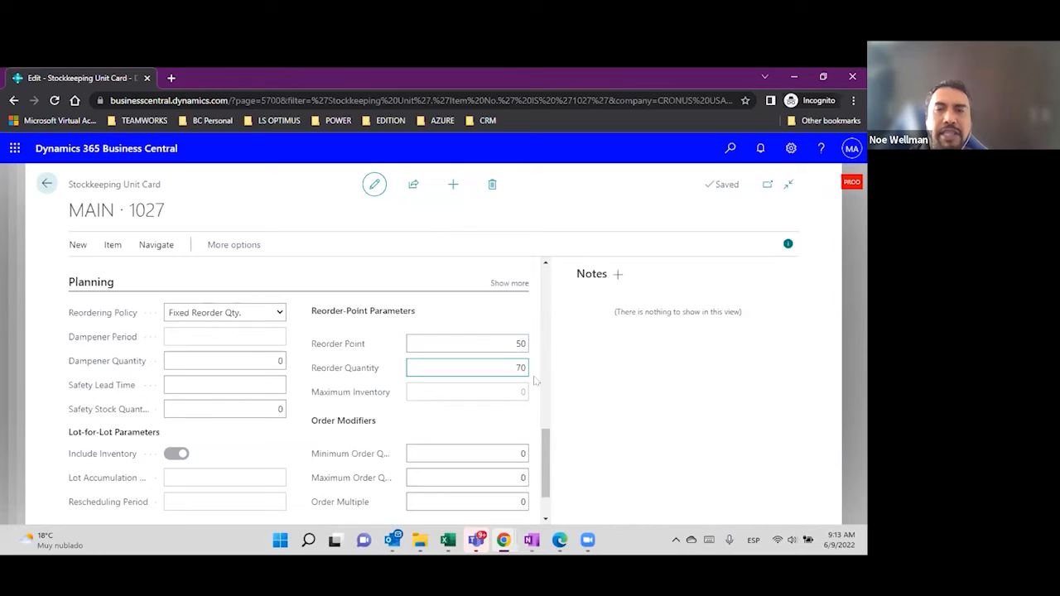
key(Tab)
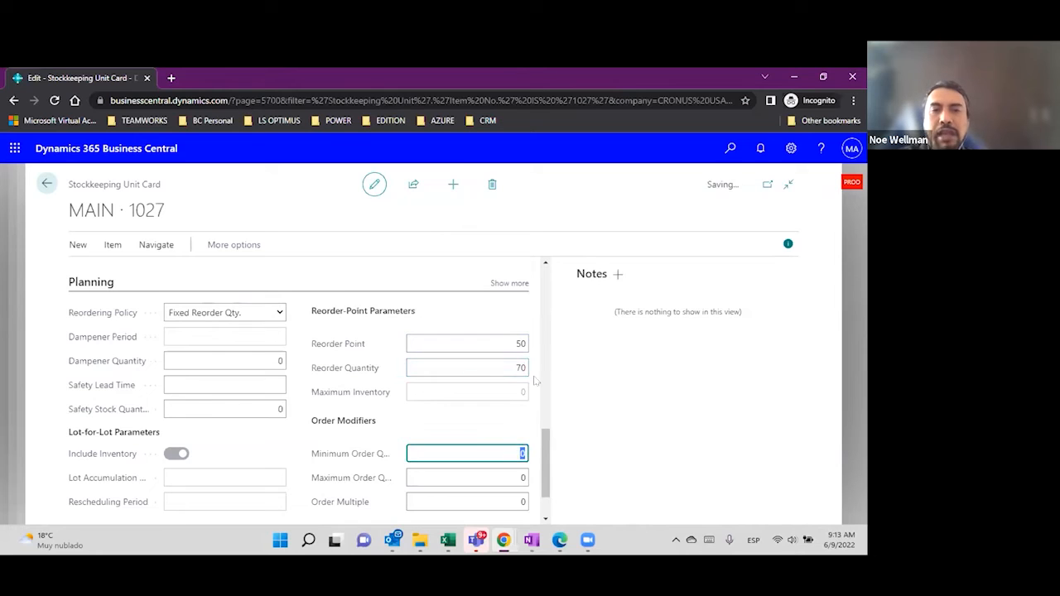
Check the Reorder Point description and set the Reorder Quantity to 30.
click(512, 344)
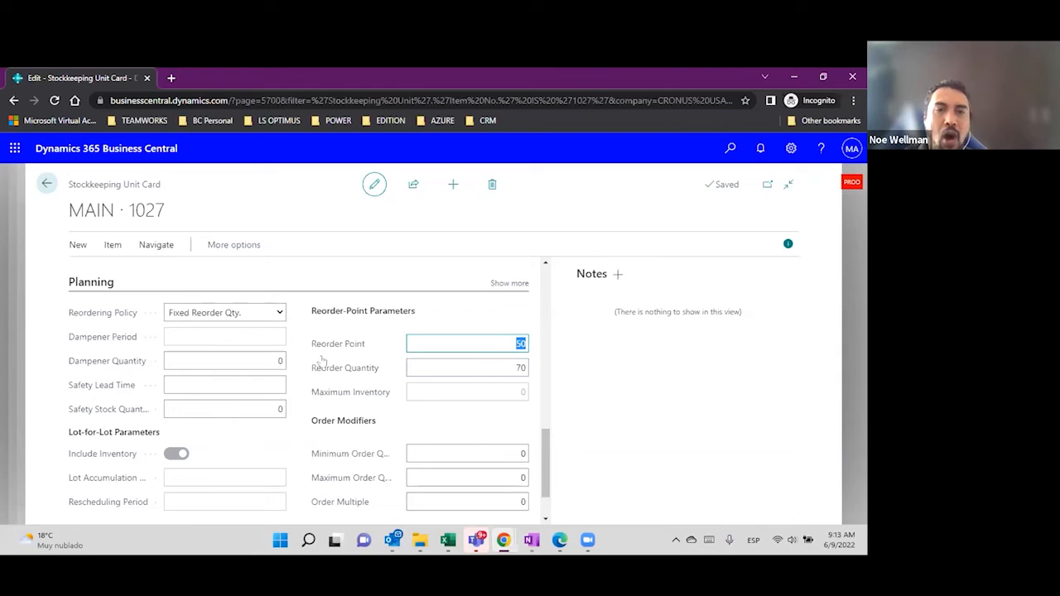
mouse_move(347, 351)
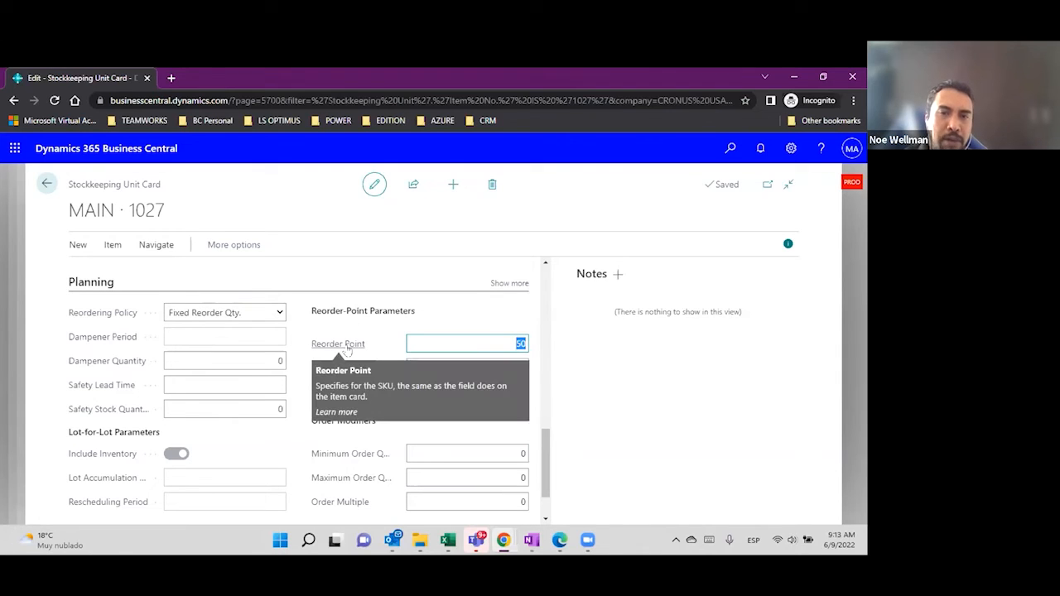
key(Tab)
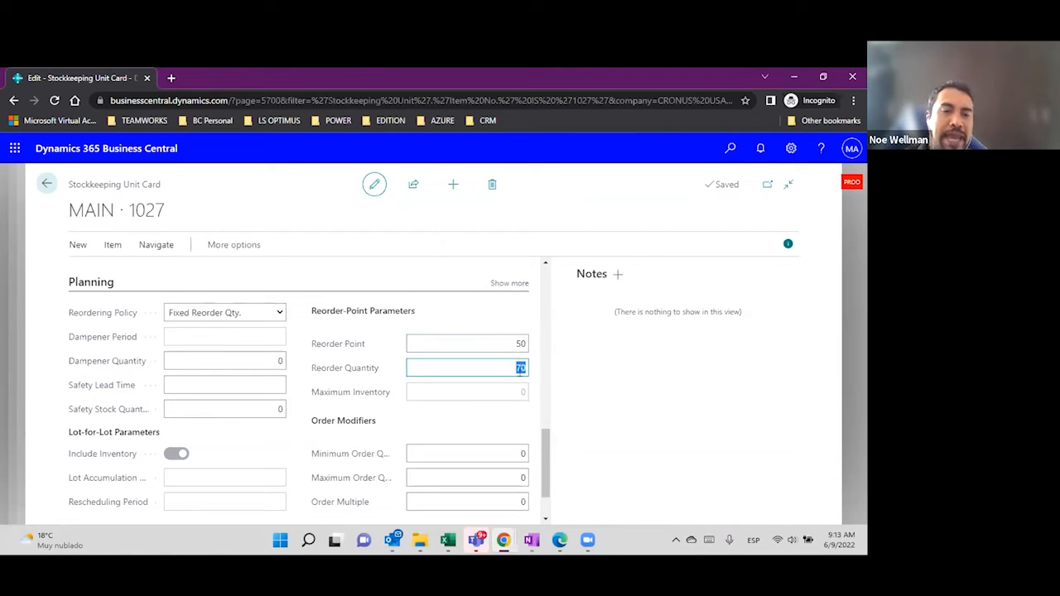
text(30)
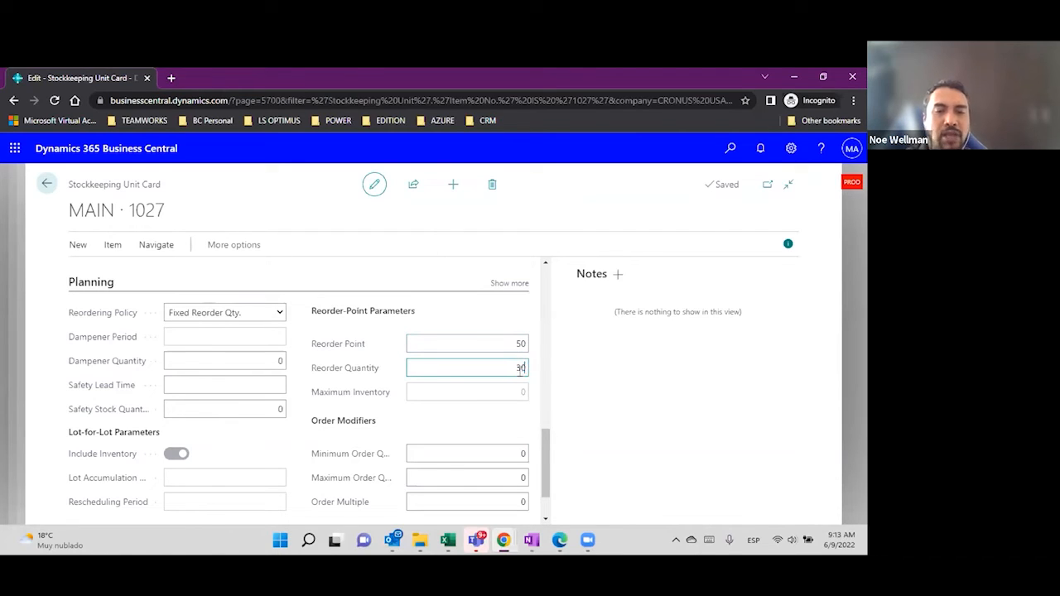
key(Tab)
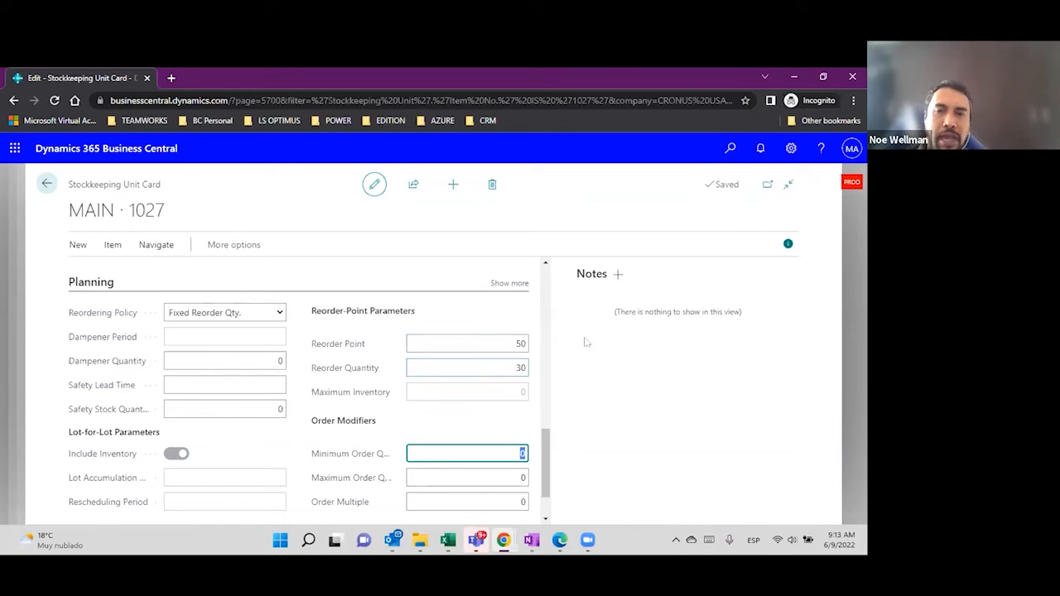
Compare the reorder point with the reorder quantity and check the vendor assigned in the replenishment settings.
click(513, 366)
double_click(513, 364)
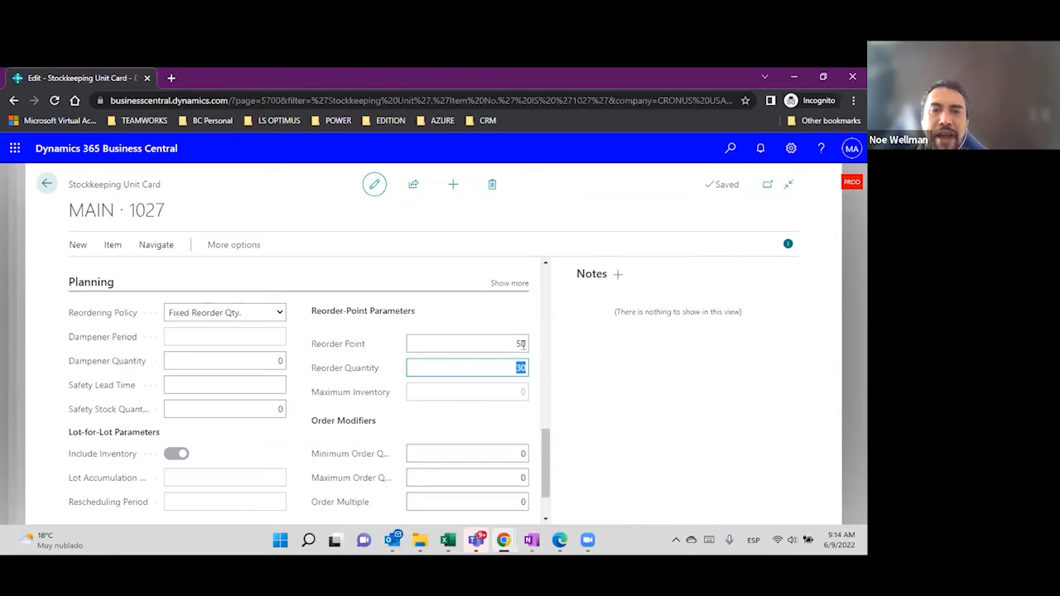
double_click(520, 342)
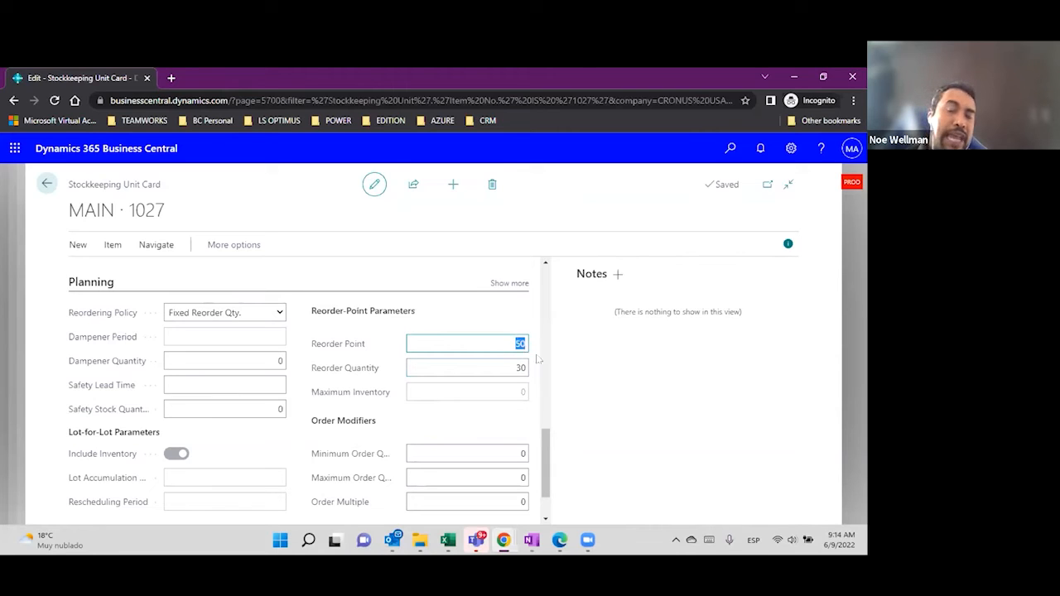
double_click(521, 368)
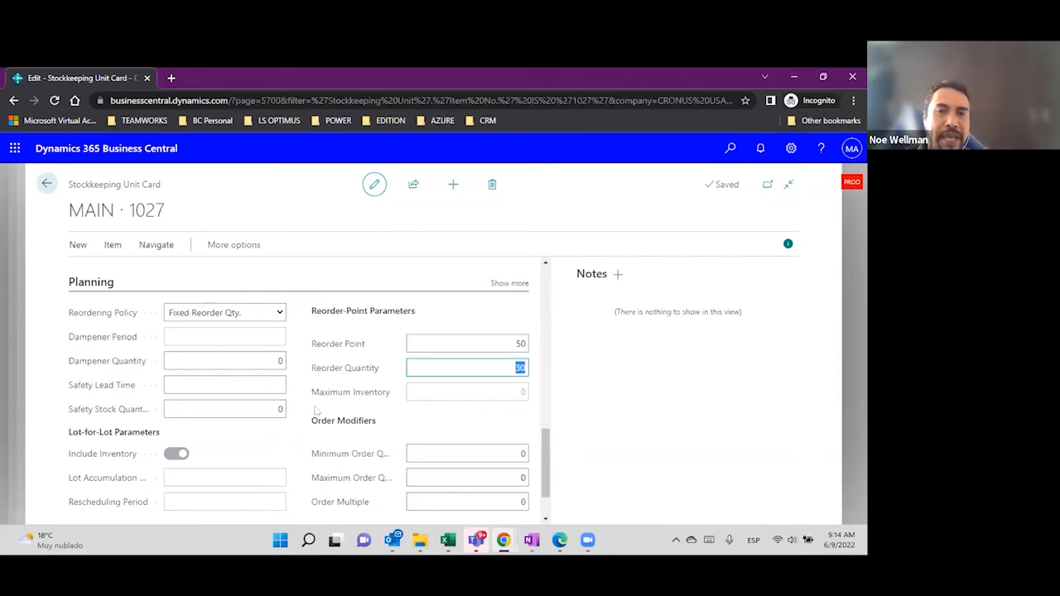
scroll(298, 406, up, 3)
scroll(298, 407, up, 1)
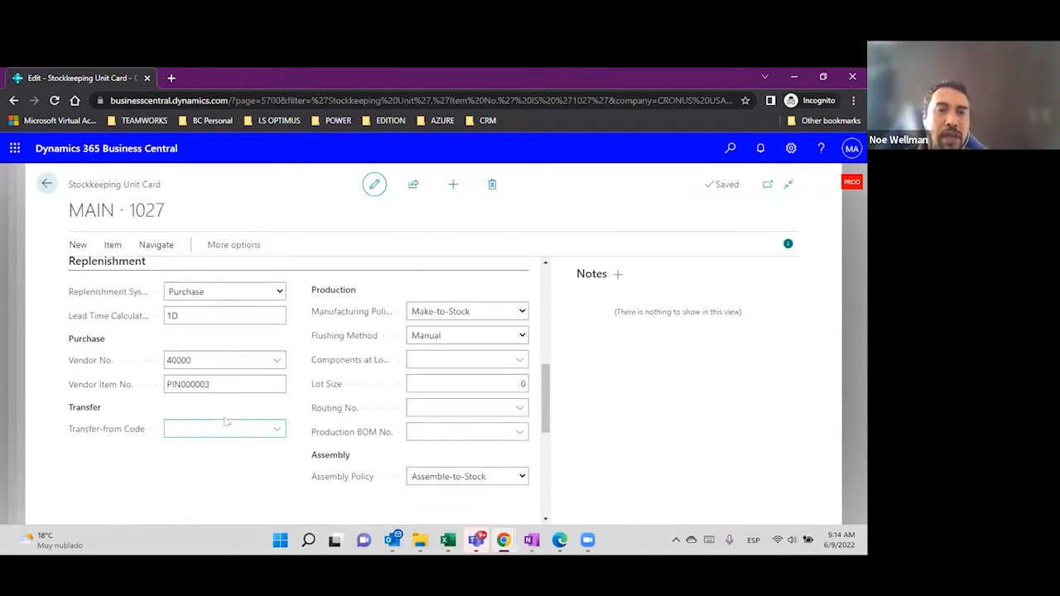
click(217, 358)
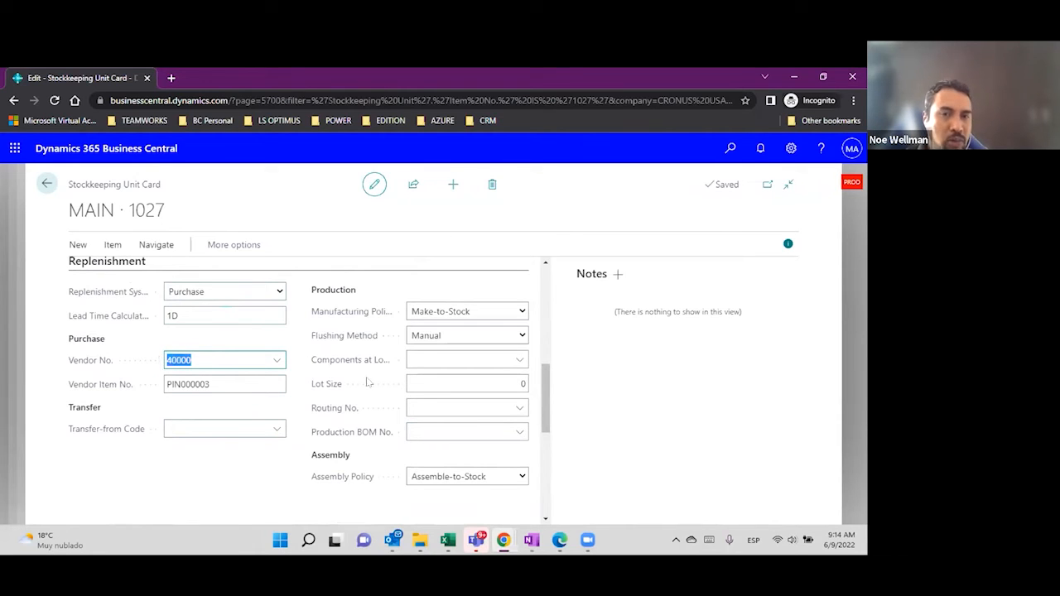
Review the reorder quantity, unit cost and location on the MAIN stockkeeping unit card.
scroll(369, 381, down, 3)
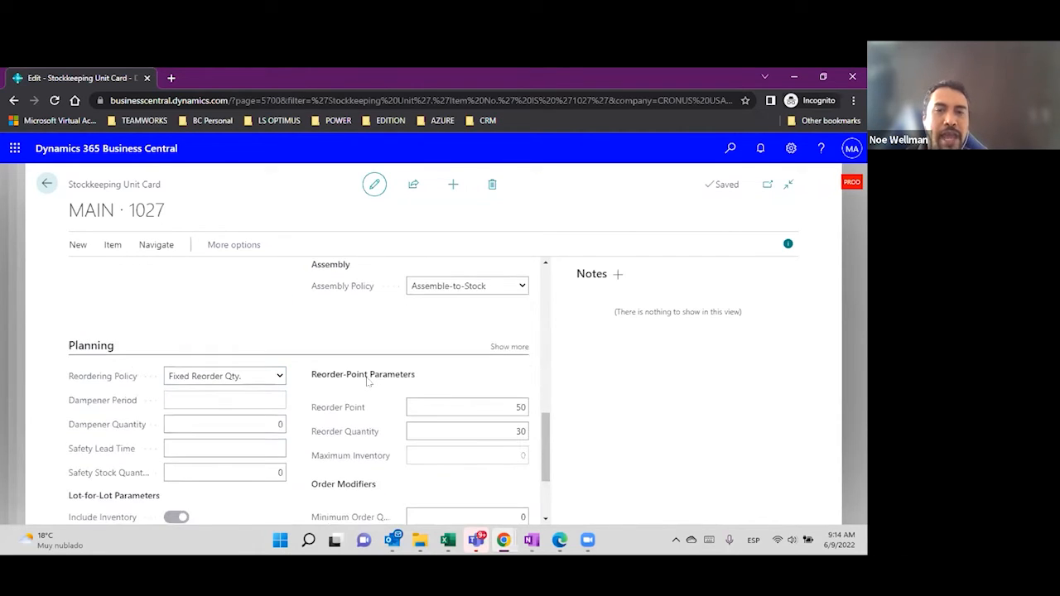
click(472, 432)
scroll(265, 365, up, 10)
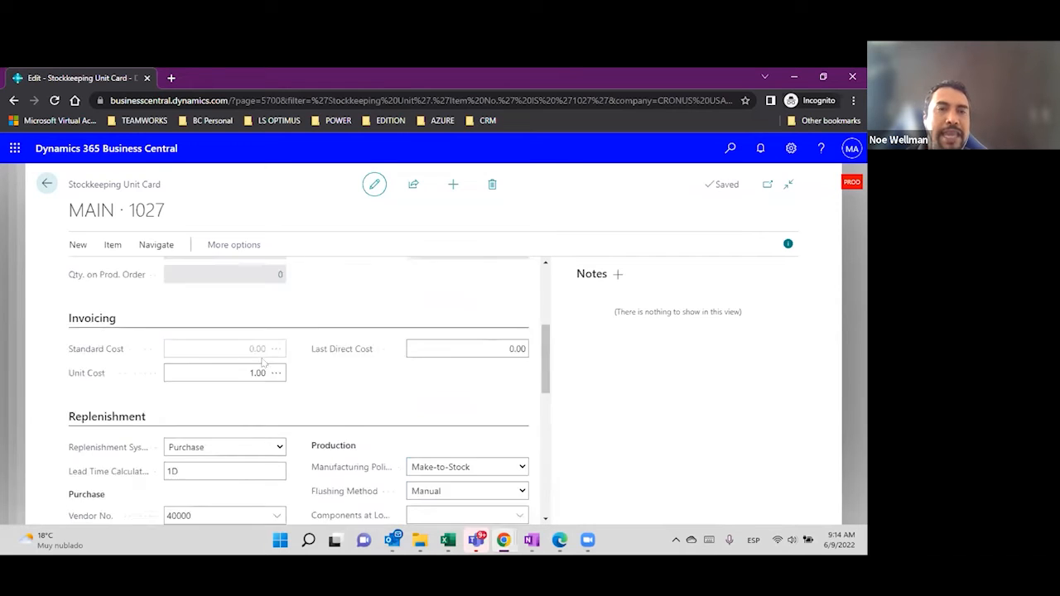
drag(118, 217, 70, 216)
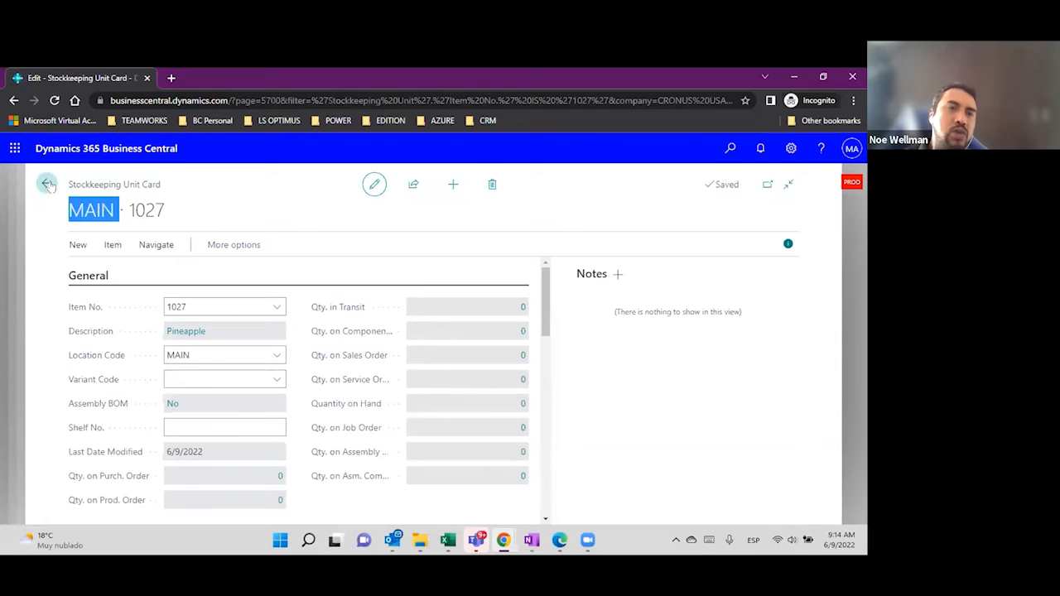
Return to the Pineapple item card and create a stockkeeping unit with the location filter set to EAST.
click(47, 186)
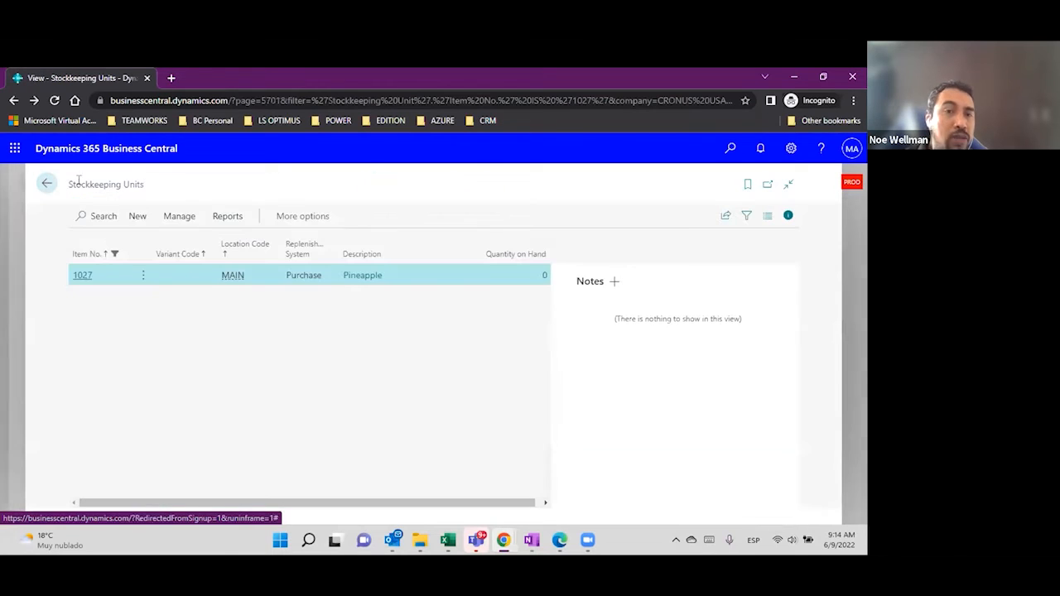
click(137, 217)
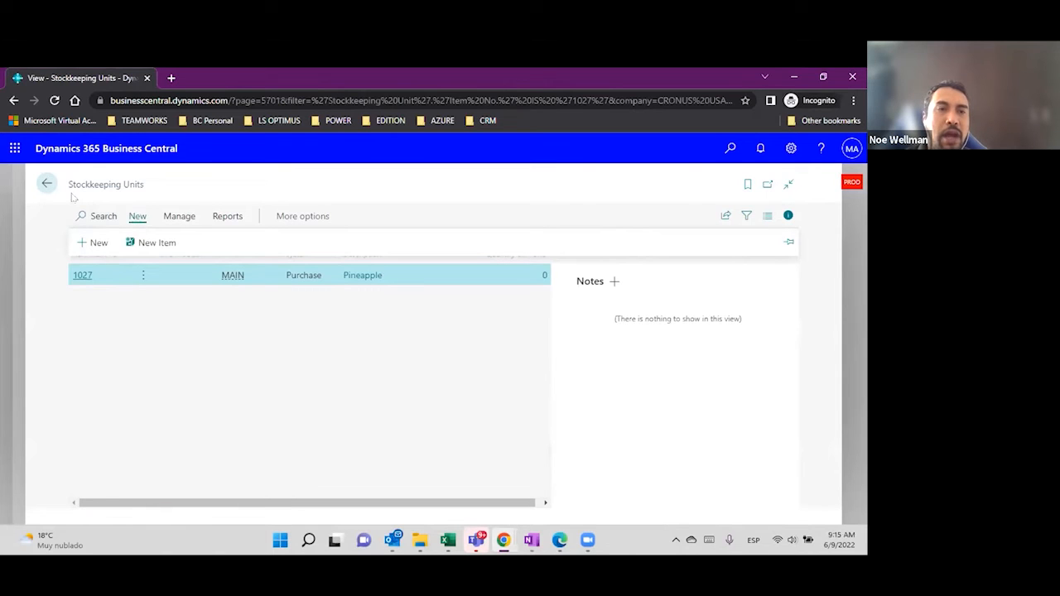
click(47, 186)
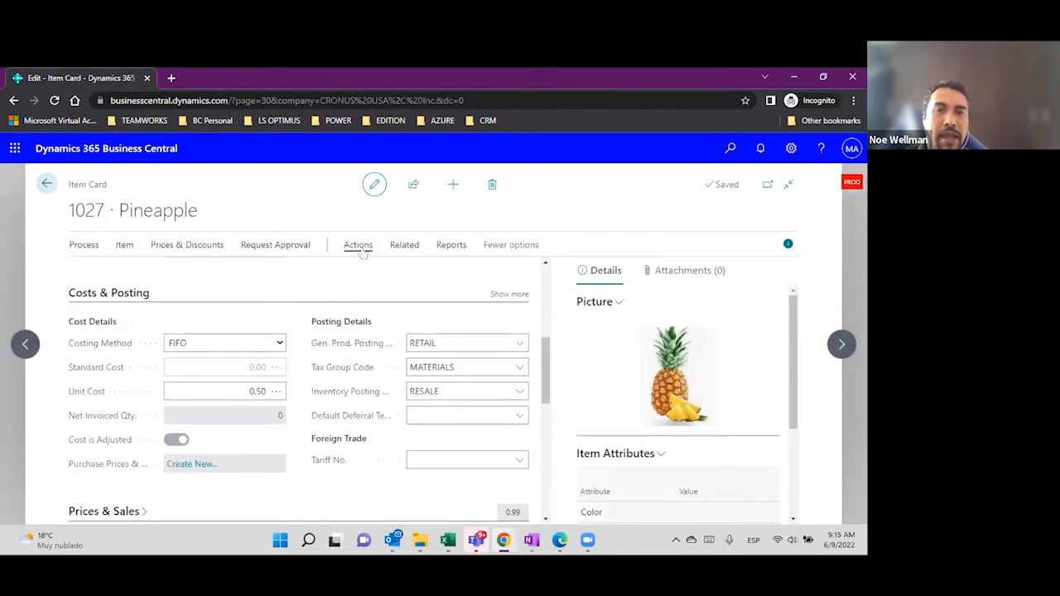
click(359, 248)
click(393, 272)
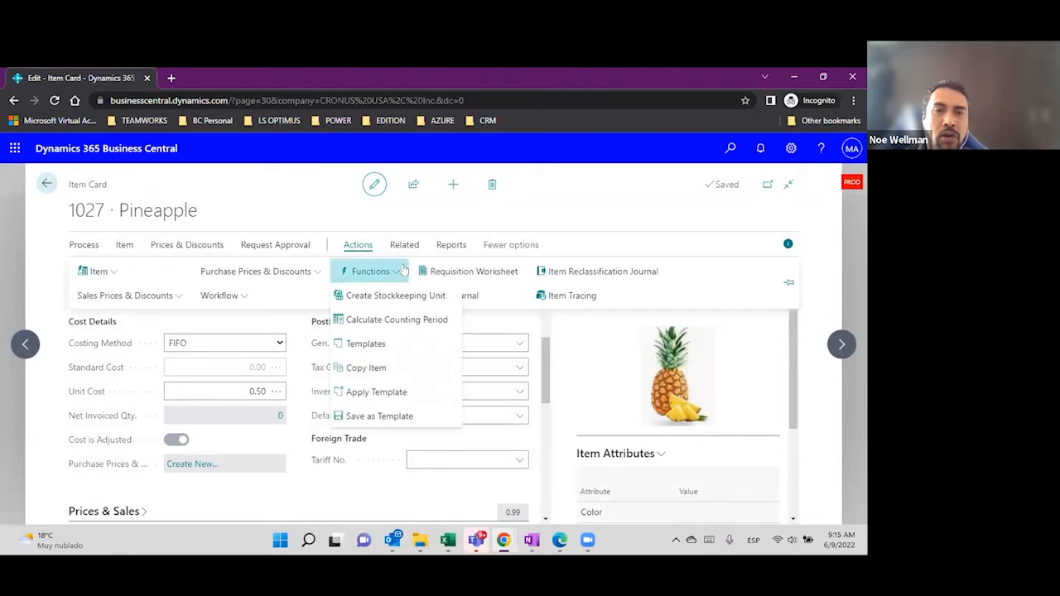
click(424, 299)
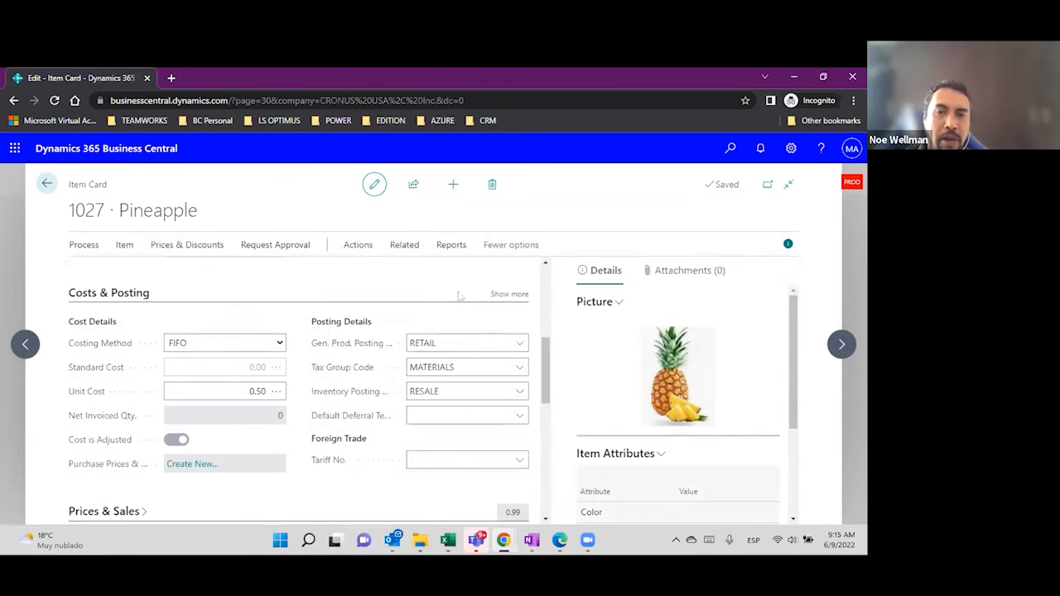
scroll(519, 353, down, 3)
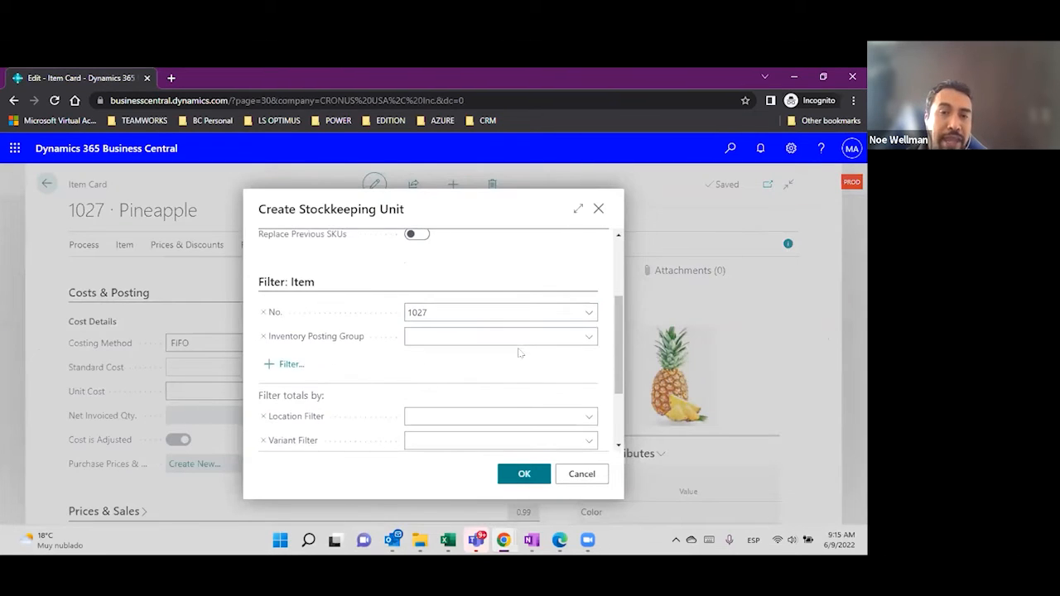
click(587, 418)
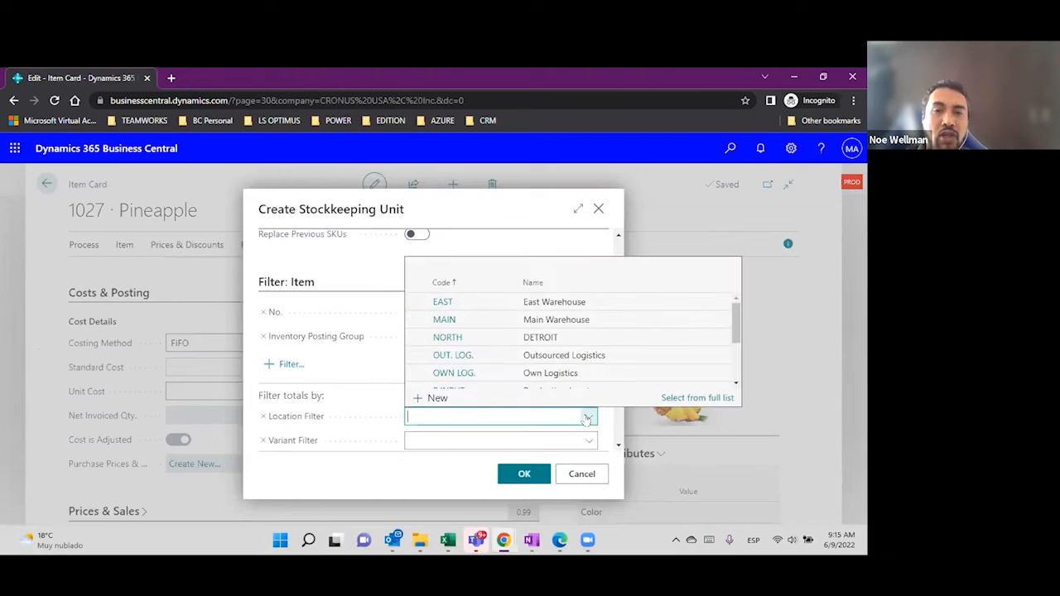
click(536, 303)
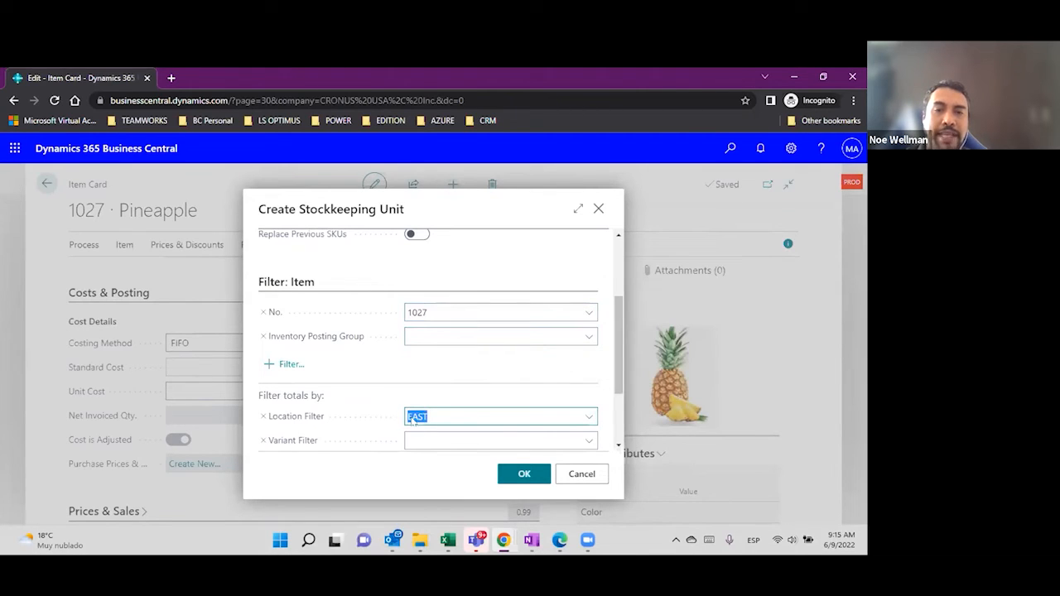
click(522, 474)
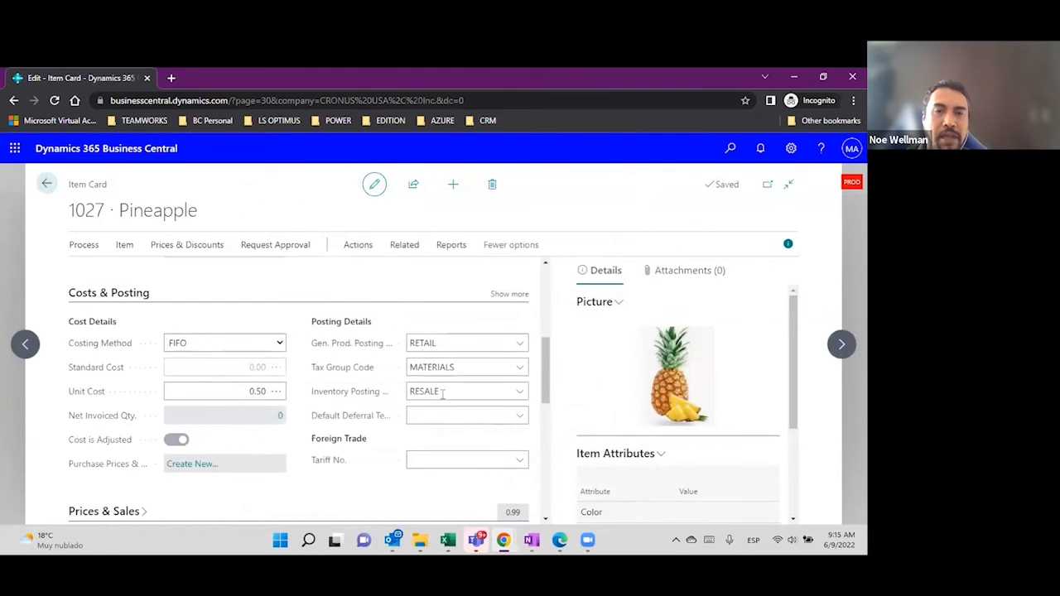
Show Pineapple's stockkeeping units and open the card of the EAST one.
click(404, 245)
click(566, 277)
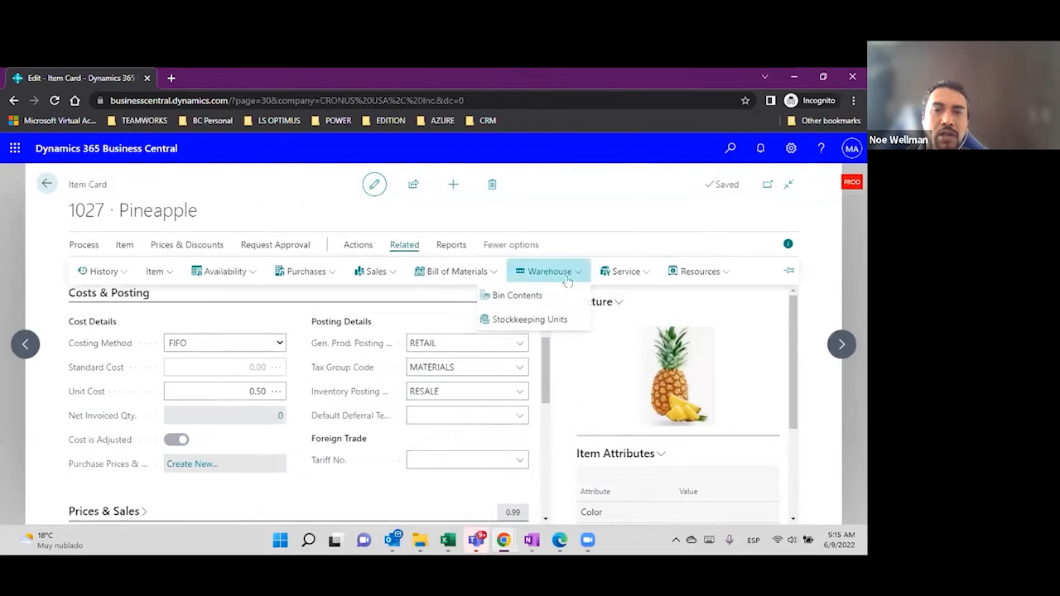
click(546, 323)
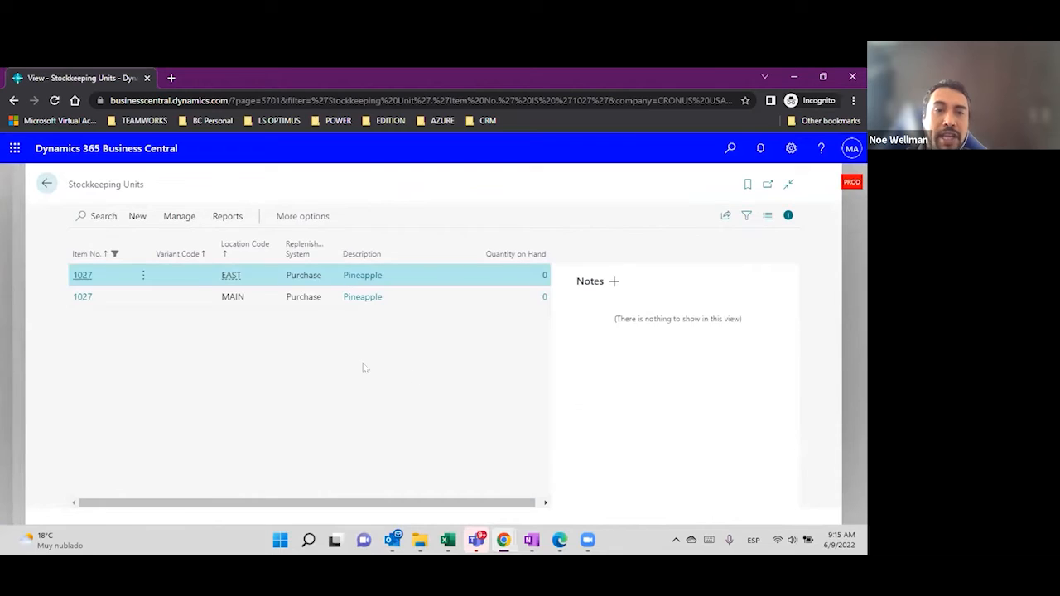
click(245, 301)
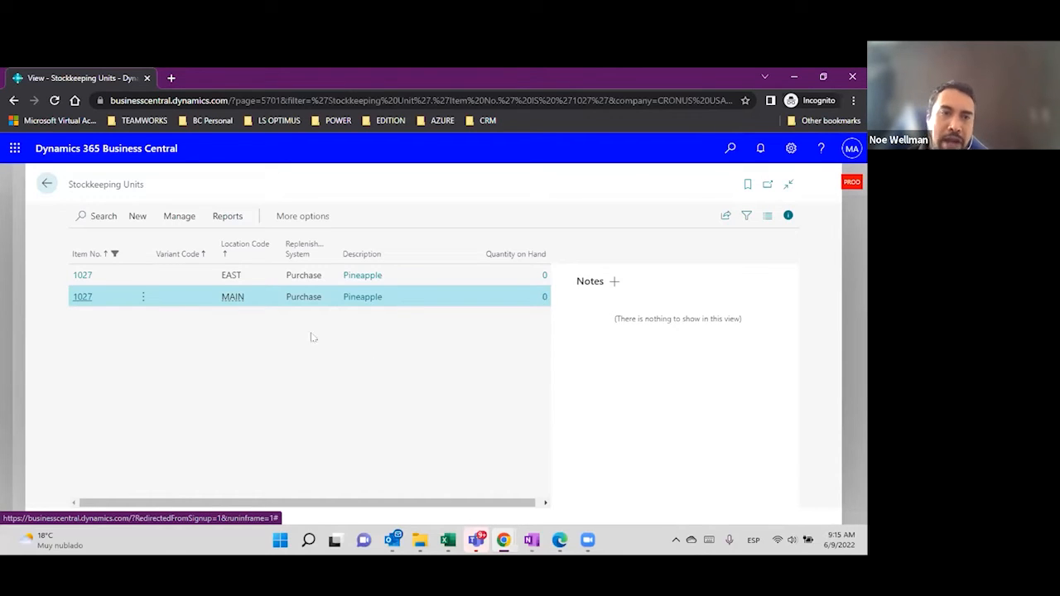
click(84, 277)
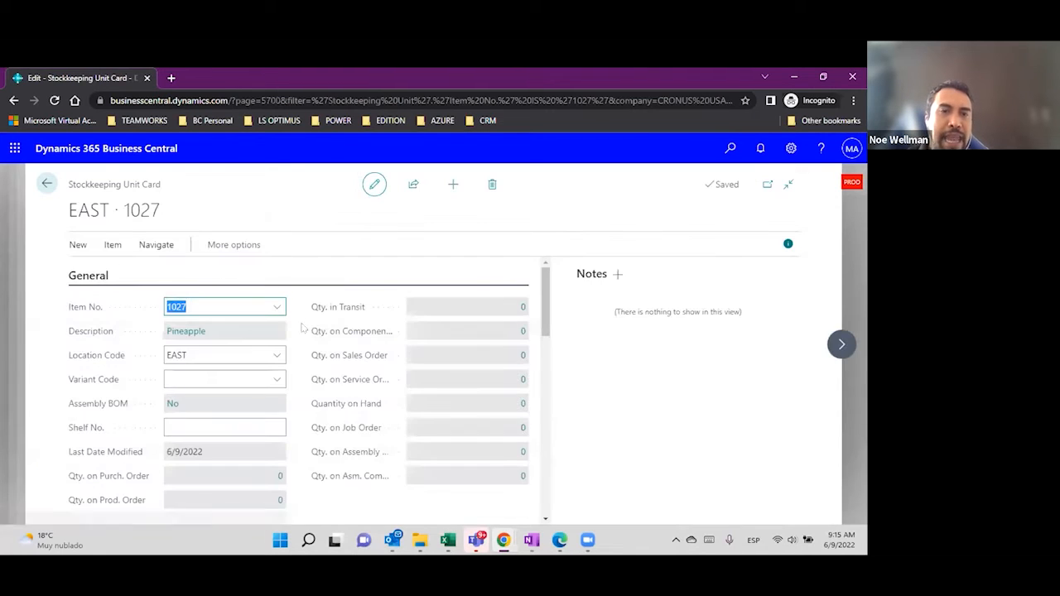
Set the Replenishment System of the EAST stockkeeping unit to Transfer.
scroll(302, 328, down, 5)
scroll(302, 328, down, 2)
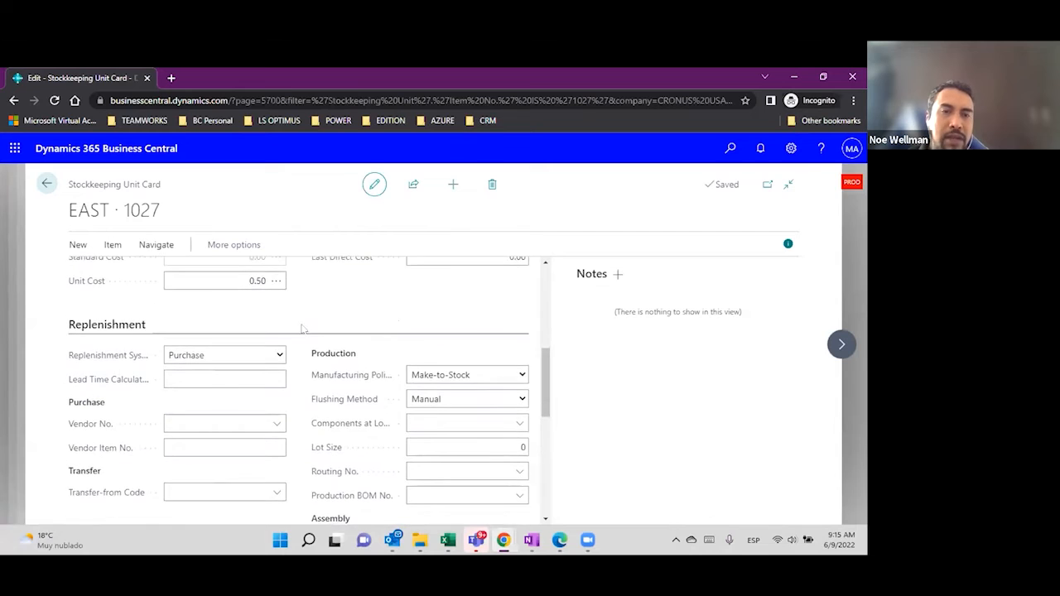
scroll(274, 294, up, 3)
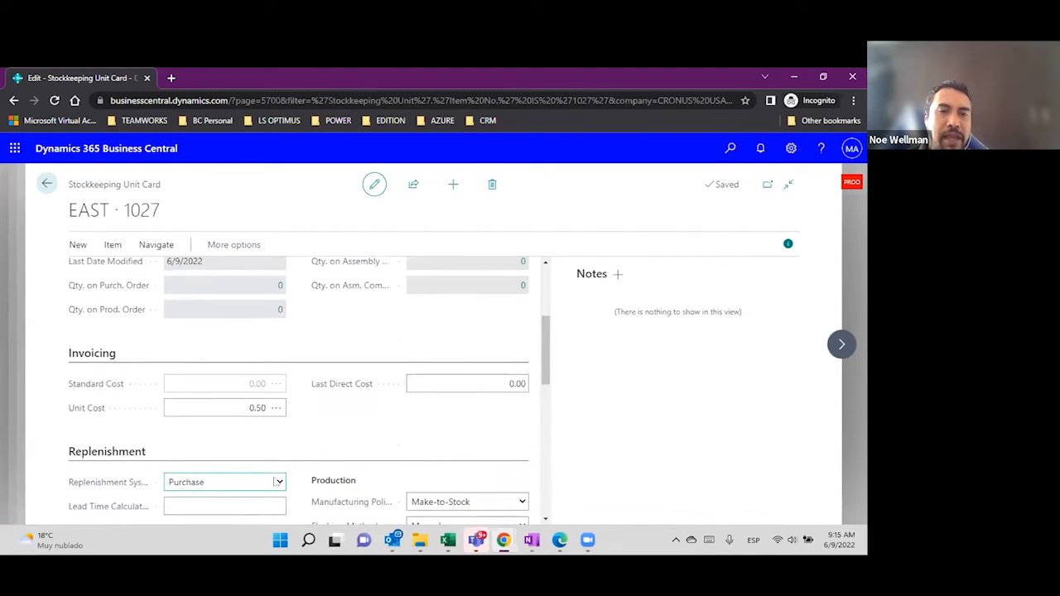
click(277, 481)
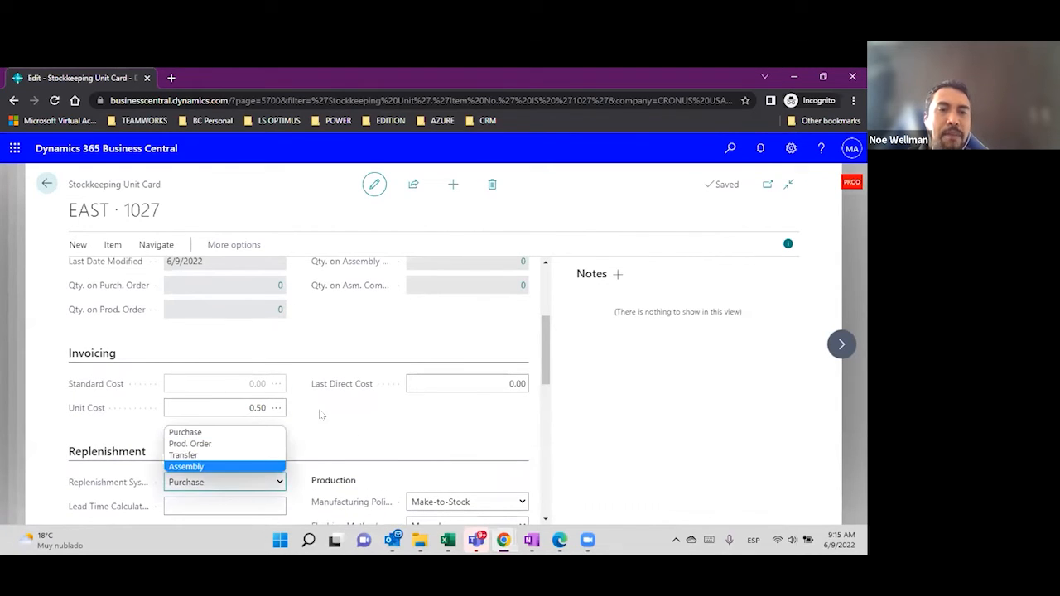
click(236, 454)
scroll(286, 441, down, 3)
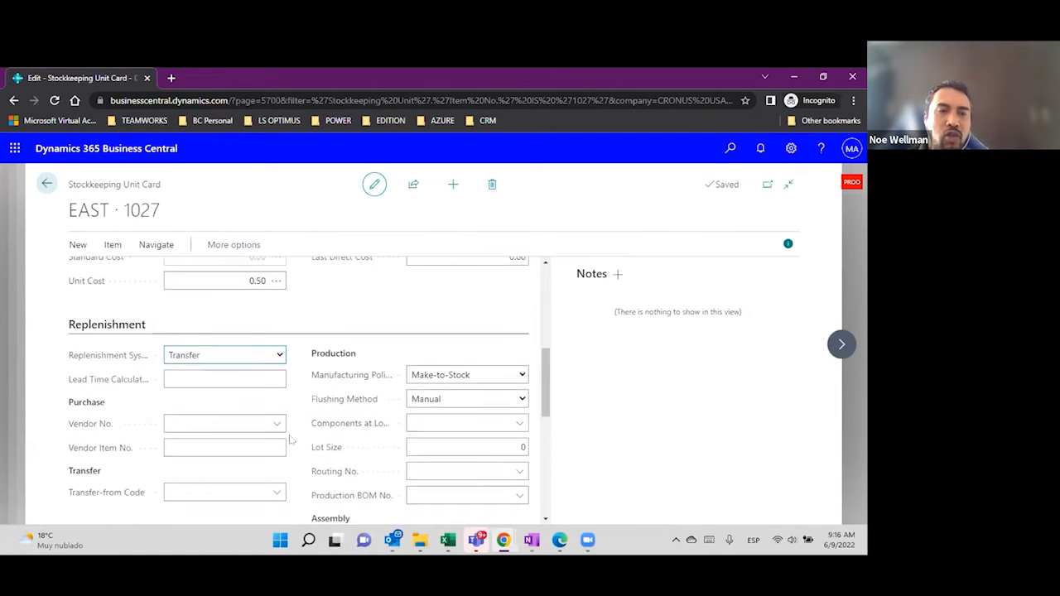
Set the Transfer-from Code of the EAST stockkeeping unit to MAIN.
click(276, 495)
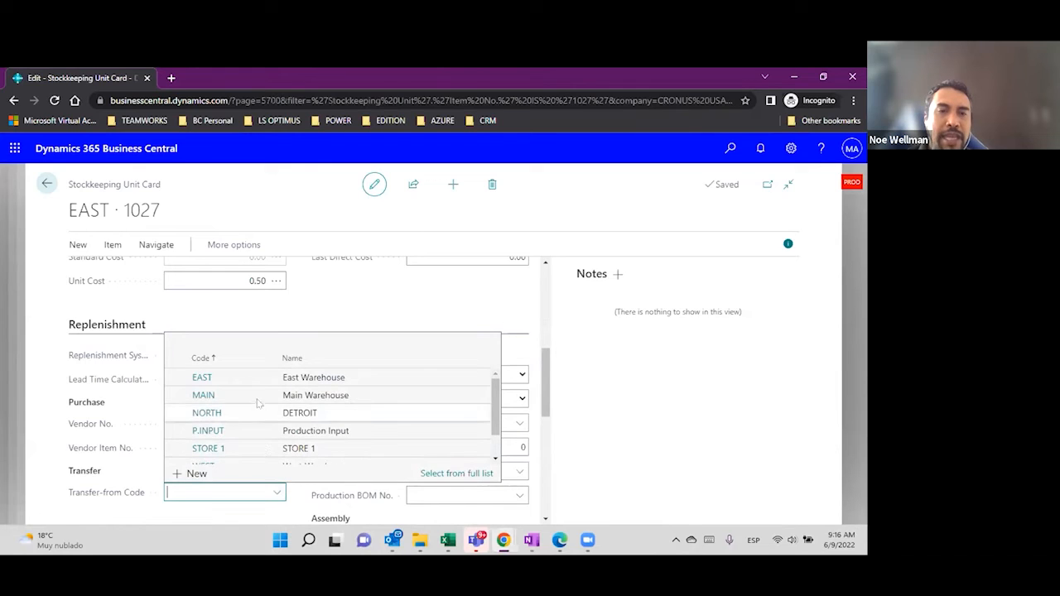
click(255, 399)
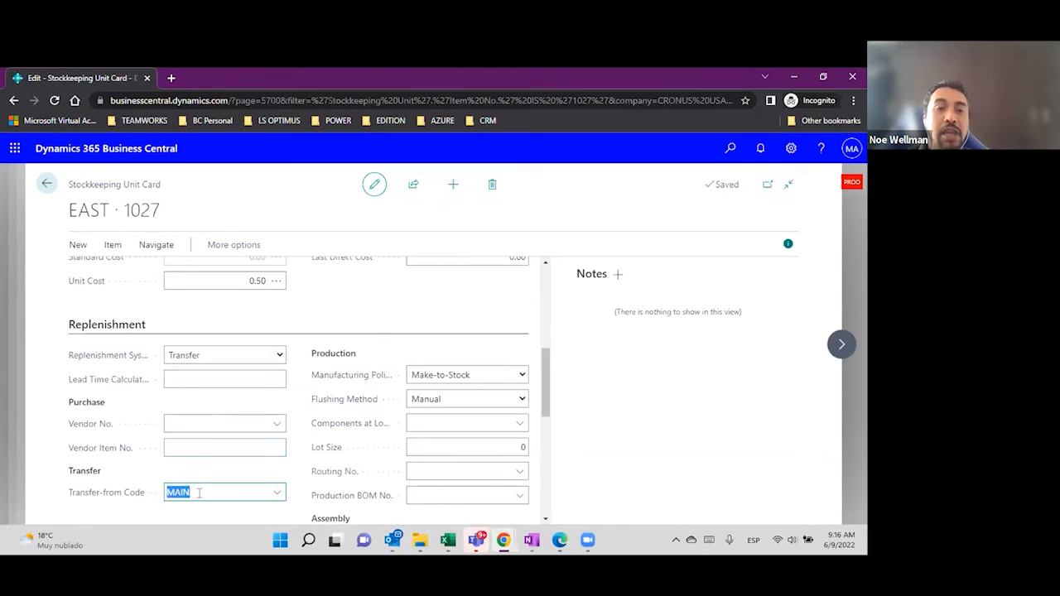
drag(201, 493, 158, 493)
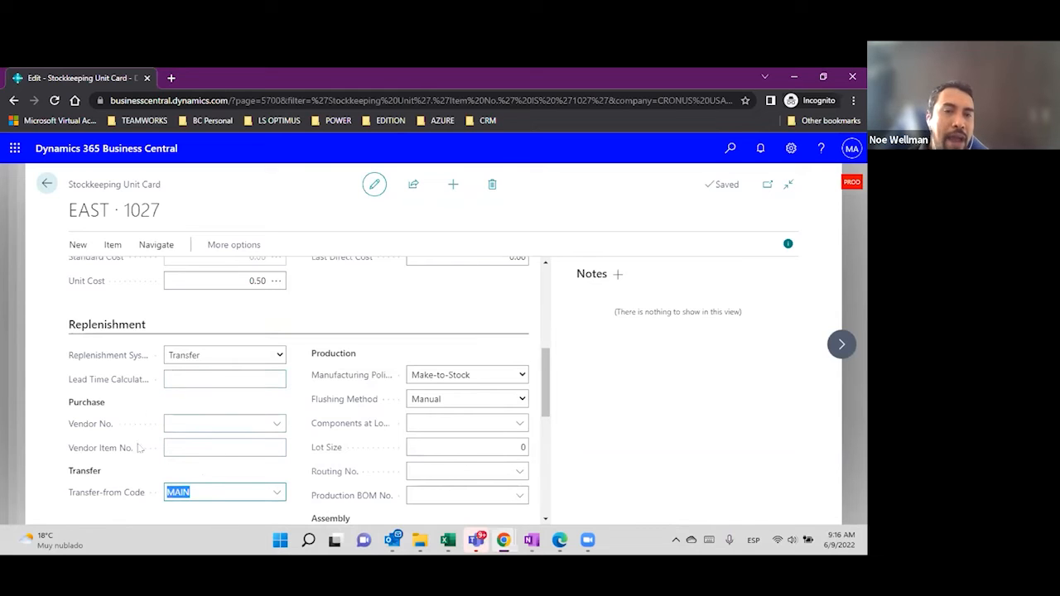
Set the EAST stockkeeping unit's Reordering Policy to Fixed Reorder Qty. and its Reorder Point to 20.
scroll(210, 439, up, 1)
scroll(213, 437, down, 4)
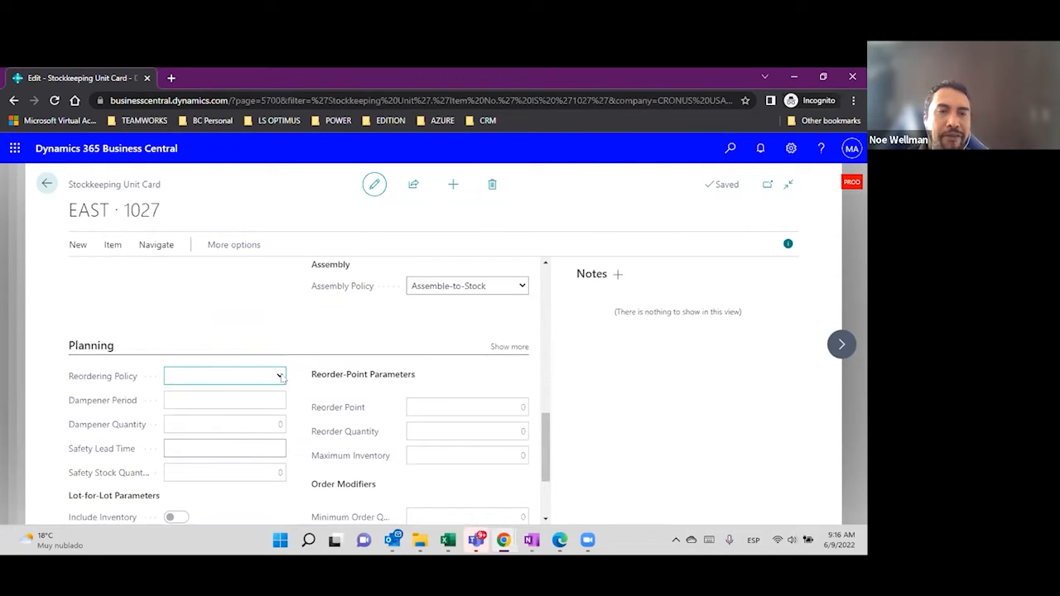
click(281, 376)
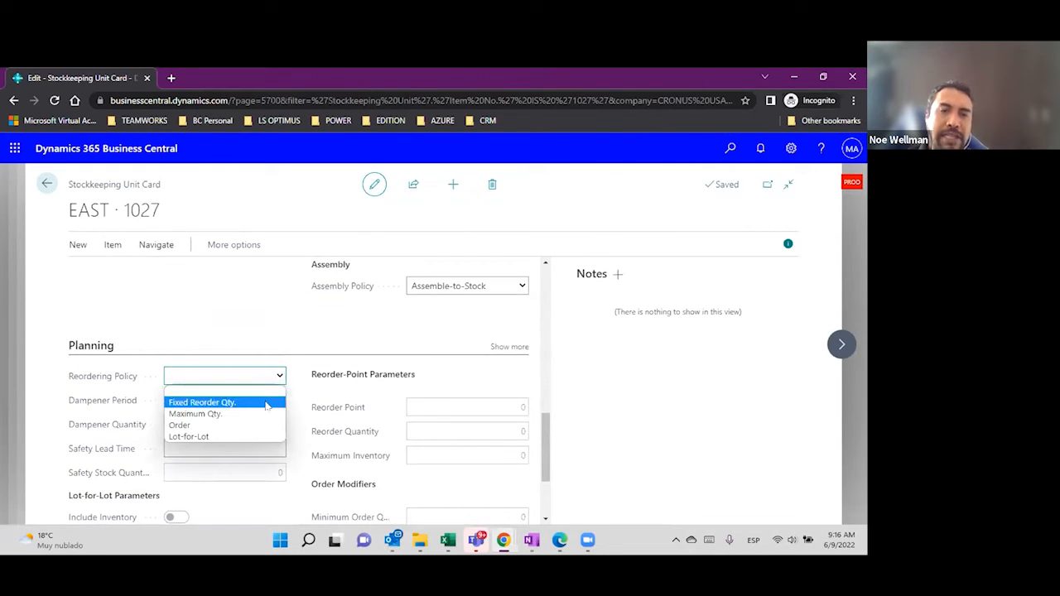
click(270, 403)
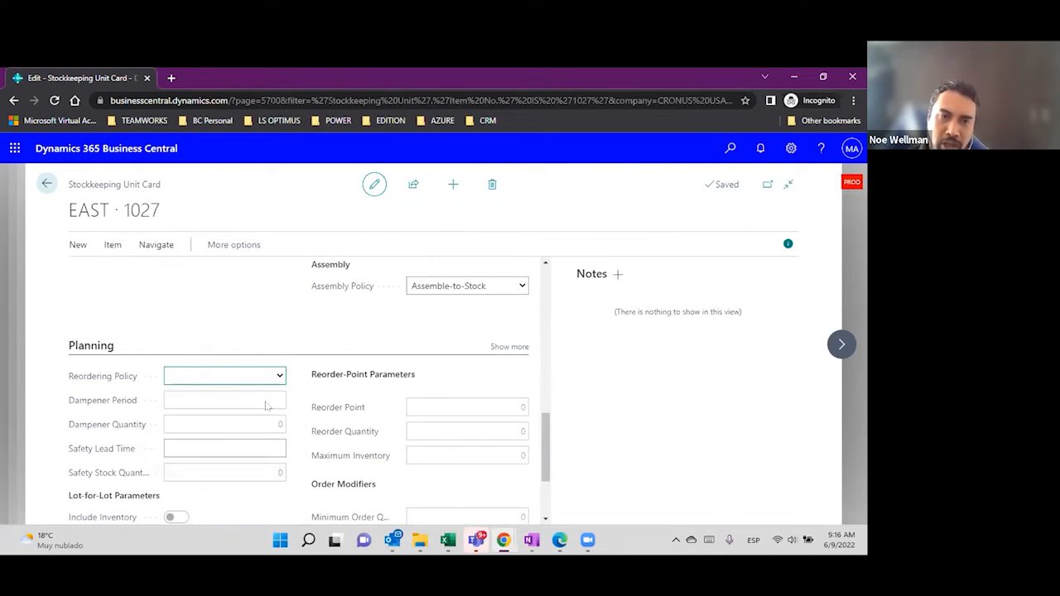
click(505, 402)
text(20)
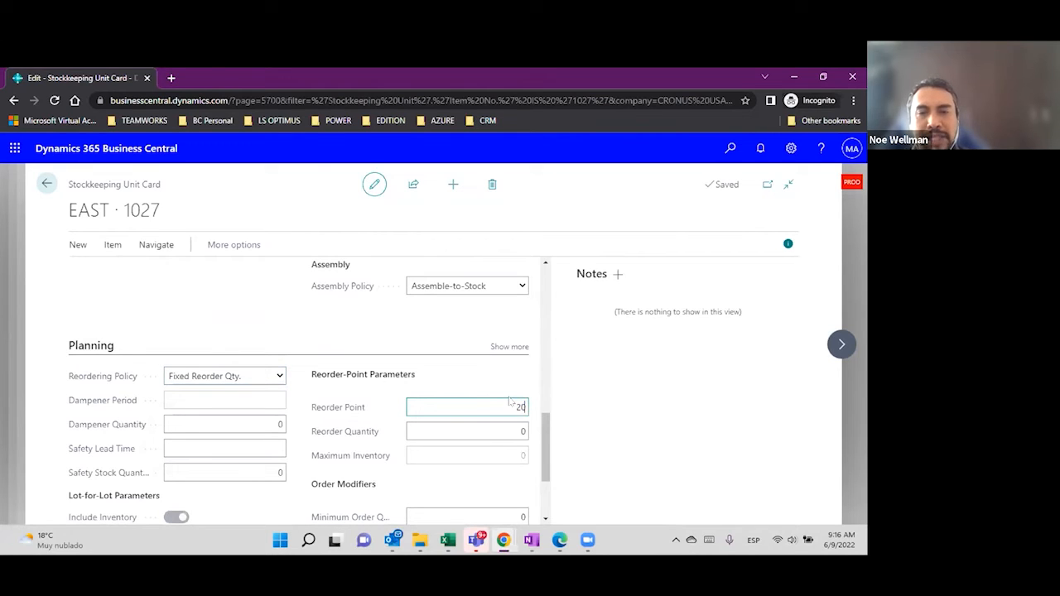
Enter a Reorder Quantity of 10 for the EAST stockkeeping unit.
click(514, 431)
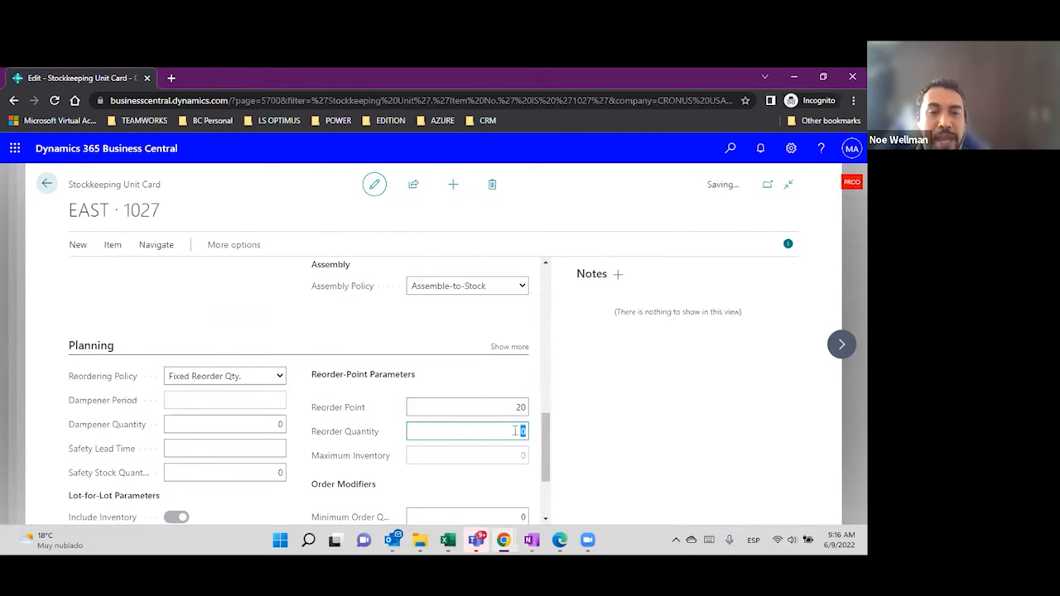
text(10)
key(Tab)
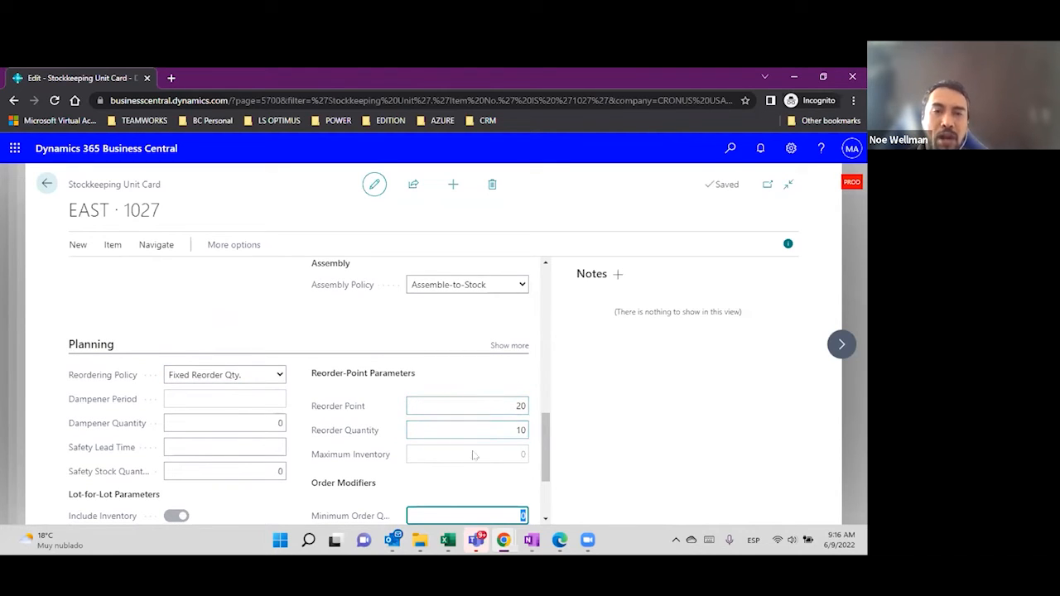
Check the EAST stockkeeping unit's Reorder Point and set its Reorder Quantity to 15.
click(501, 409)
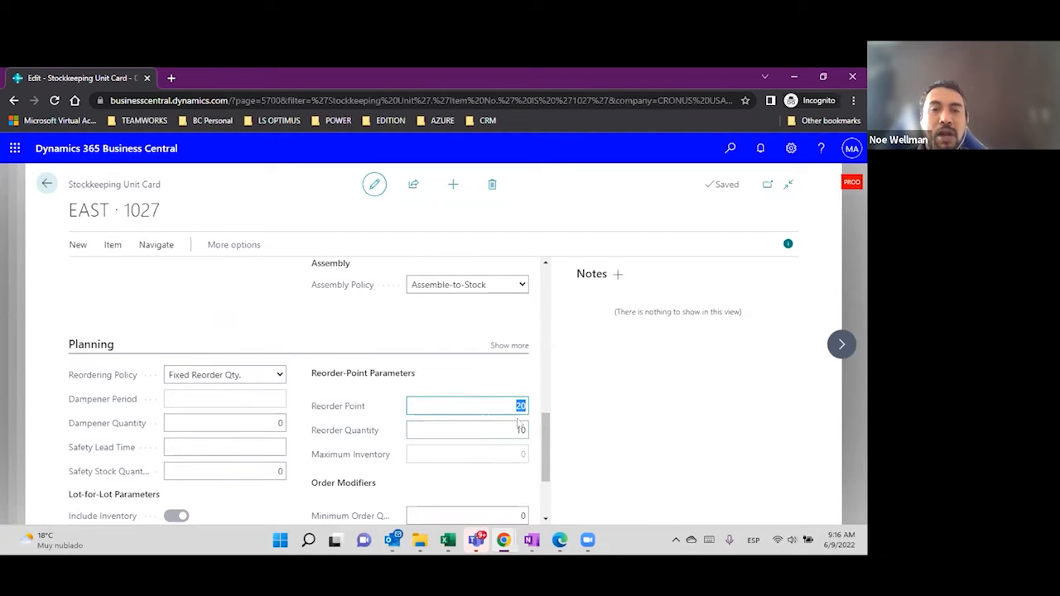
mouse_move(351, 416)
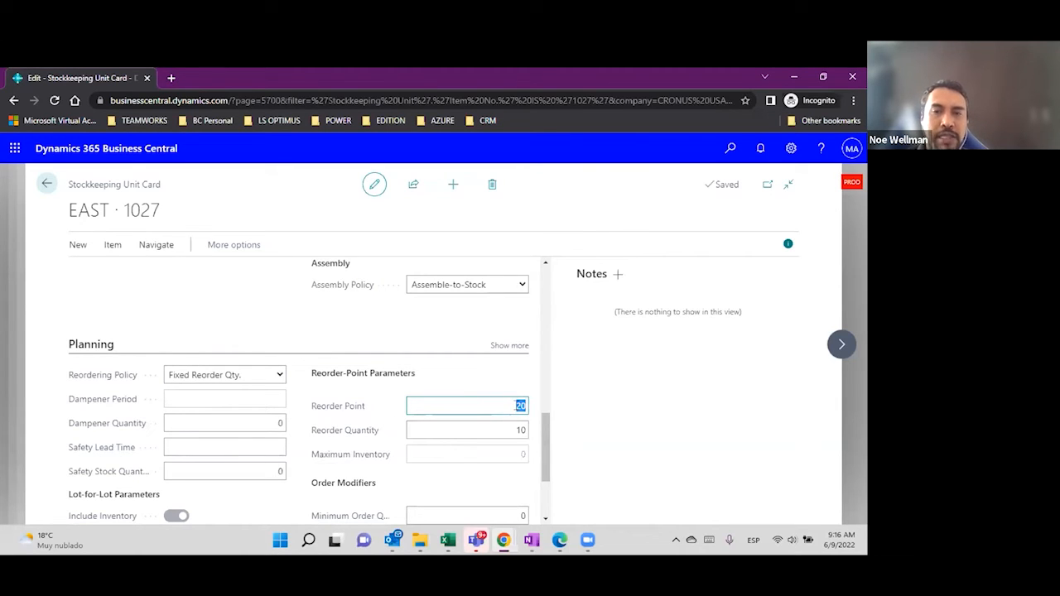
click(512, 430)
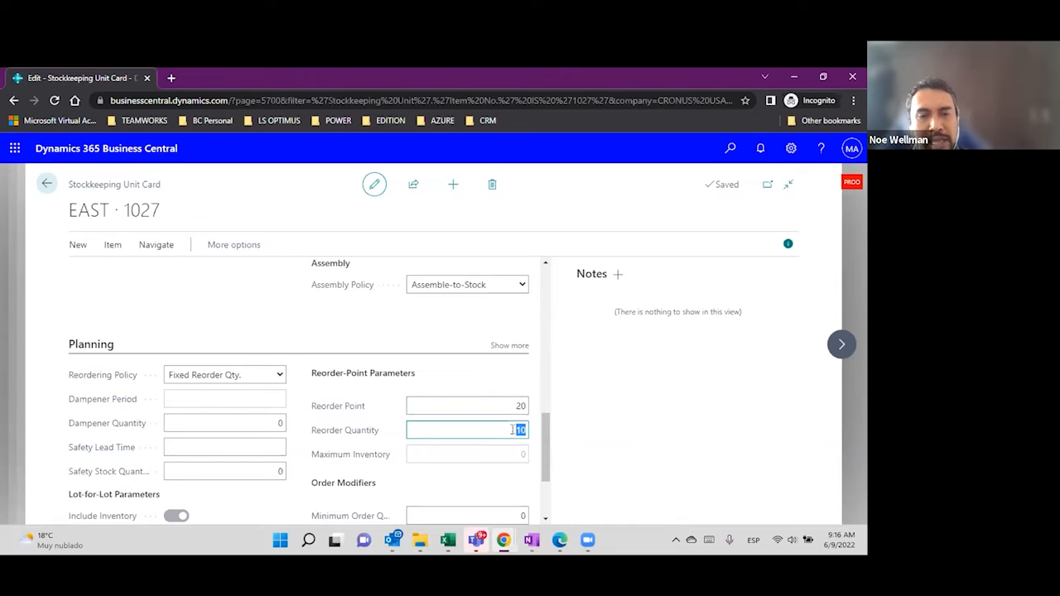
text(1)
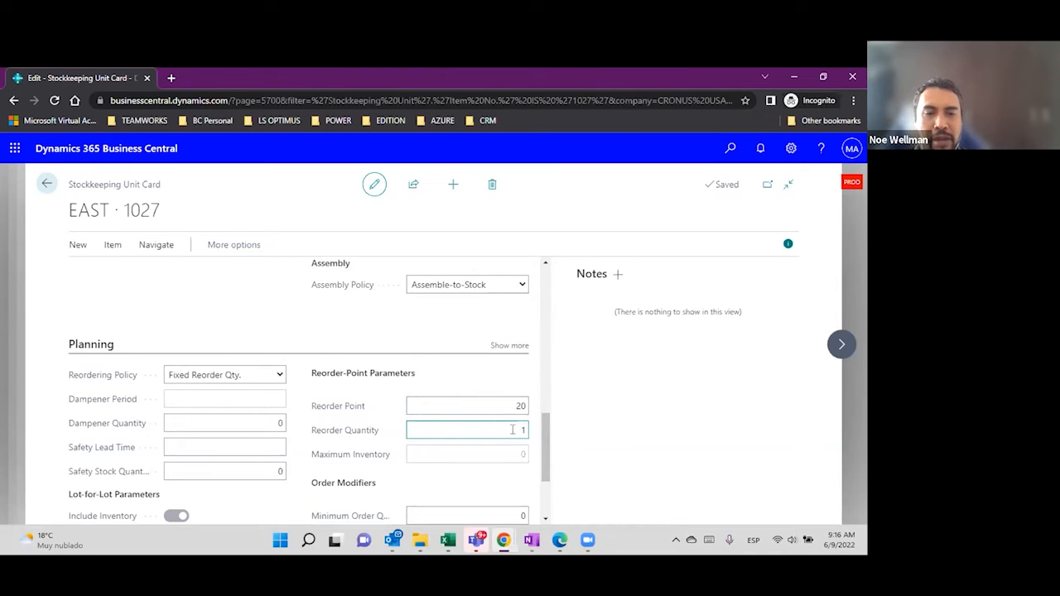
text(5)
key(Tab)
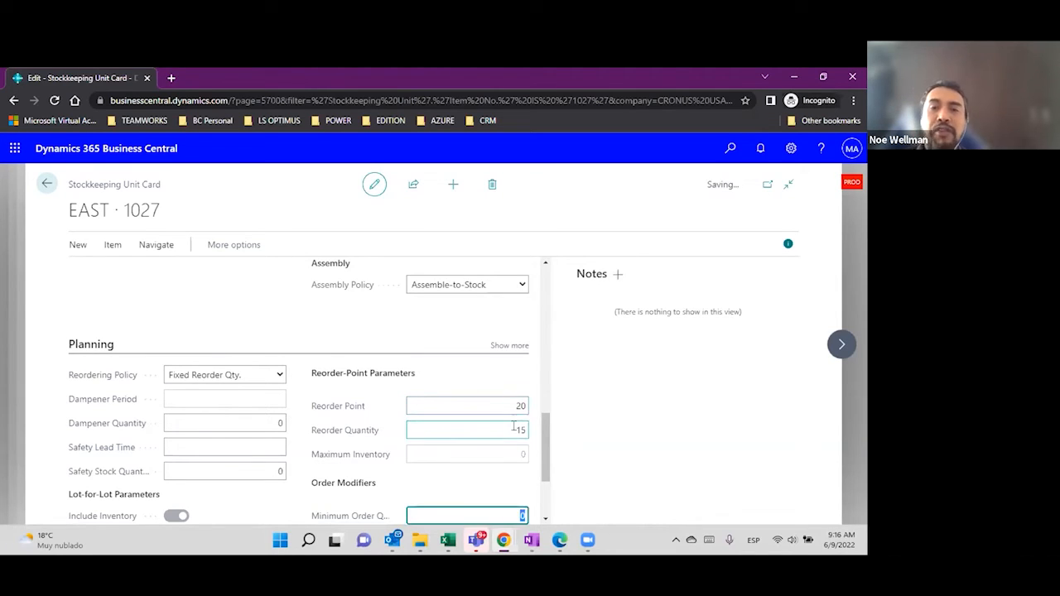
key(shift+Tab)
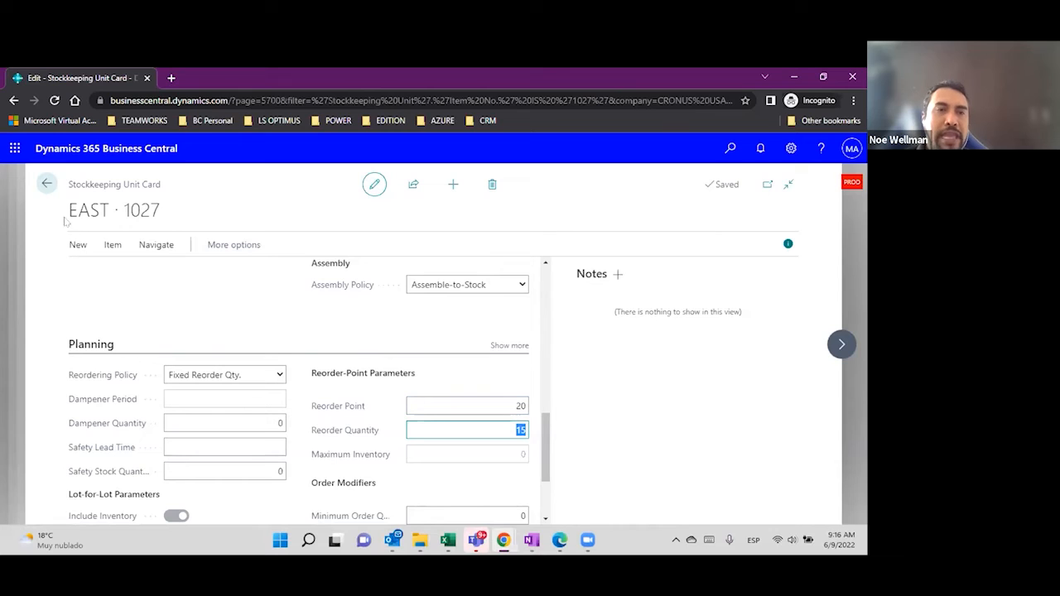
Review the EAST stockkeeping unit's Replenishment System options, Transfer-from Code, Reordering Policy, Reorder Point and Reorder Quantity.
scroll(220, 325, up, 3)
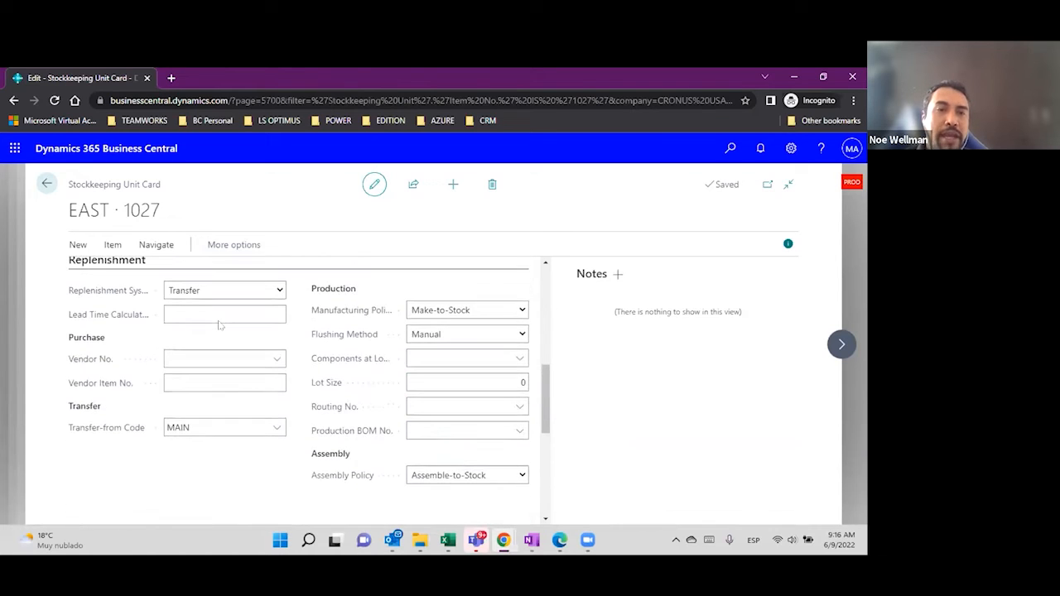
click(260, 296)
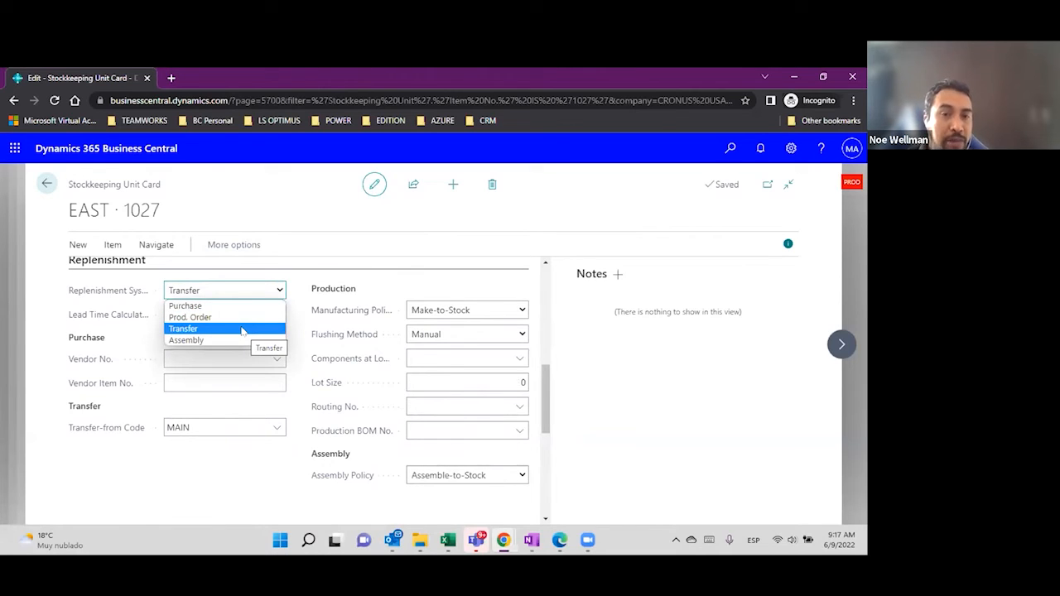
click(301, 327)
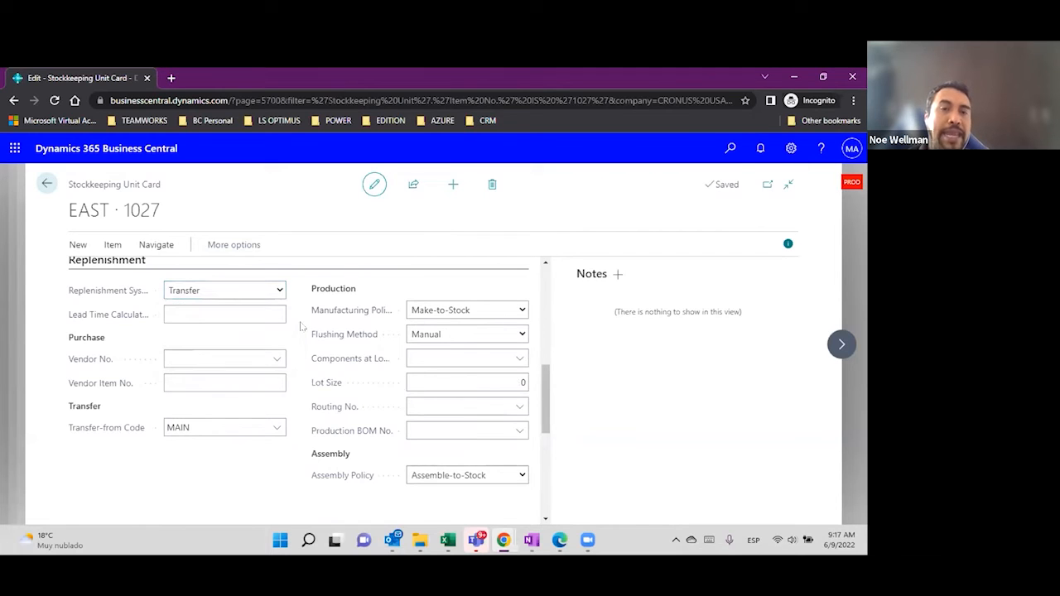
scroll(301, 327, down, 2)
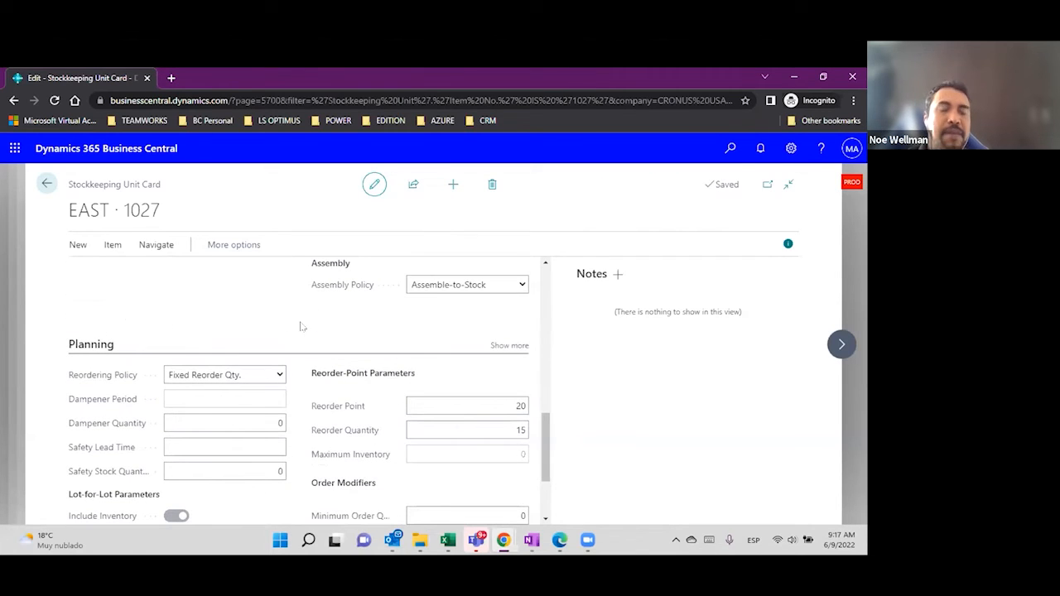
scroll(303, 327, down, 1)
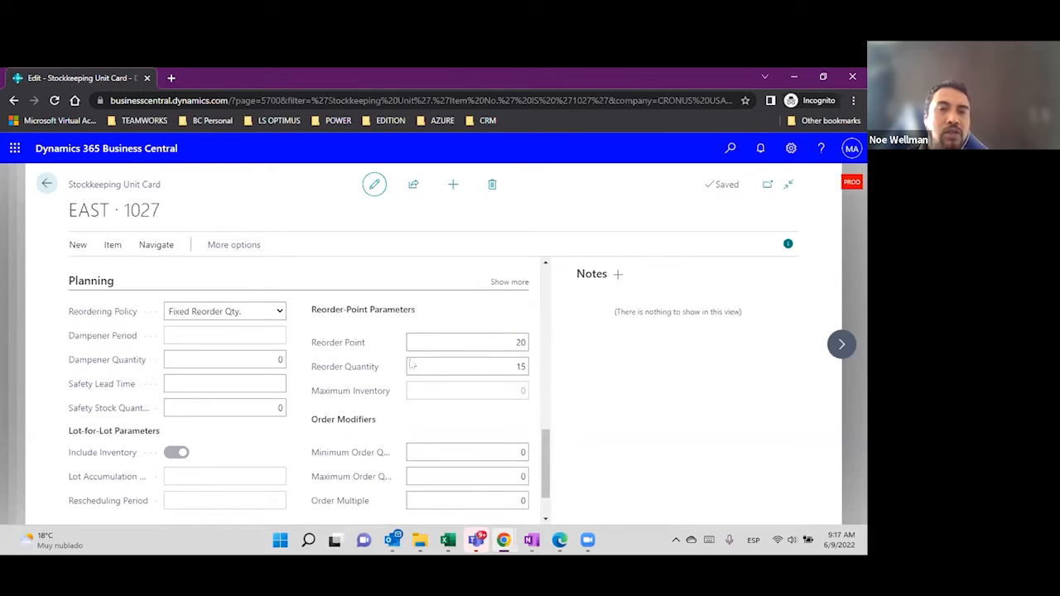
click(475, 365)
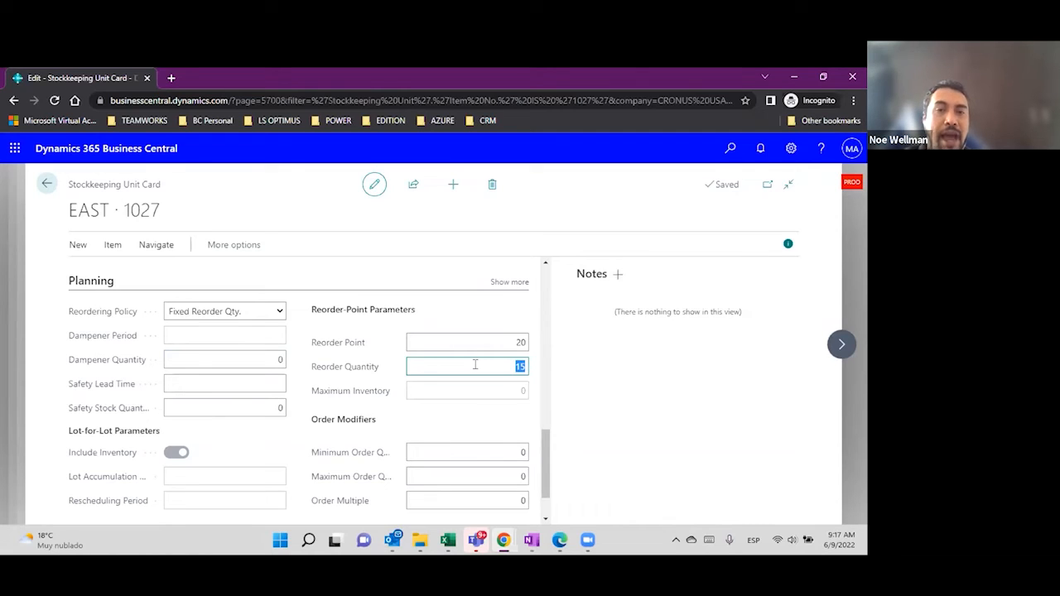
click(514, 342)
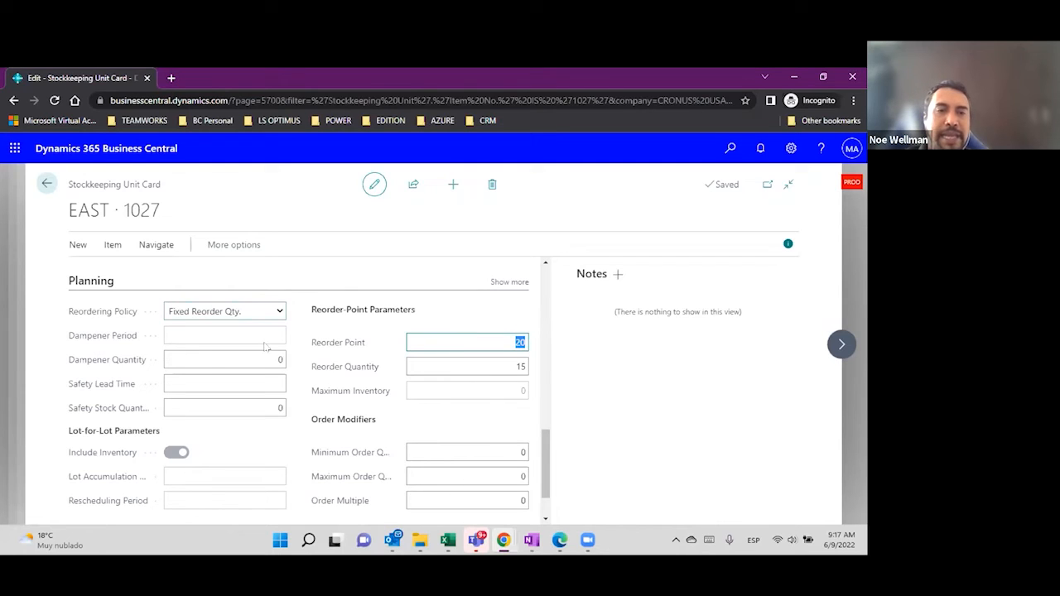
scroll(265, 346, down, 1)
scroll(265, 342, up, 3)
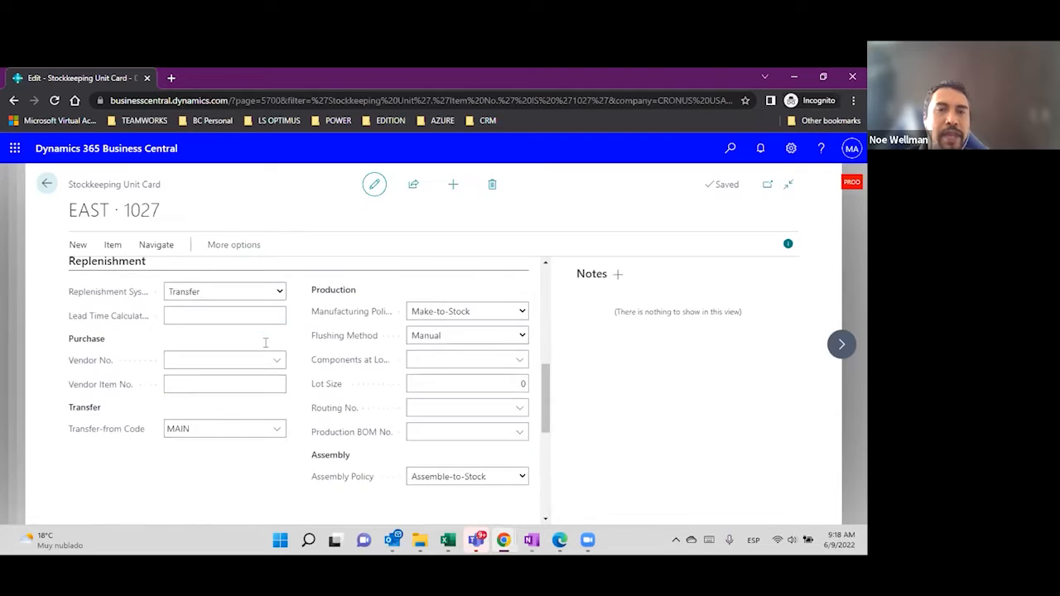
scroll(265, 341, up, 10)
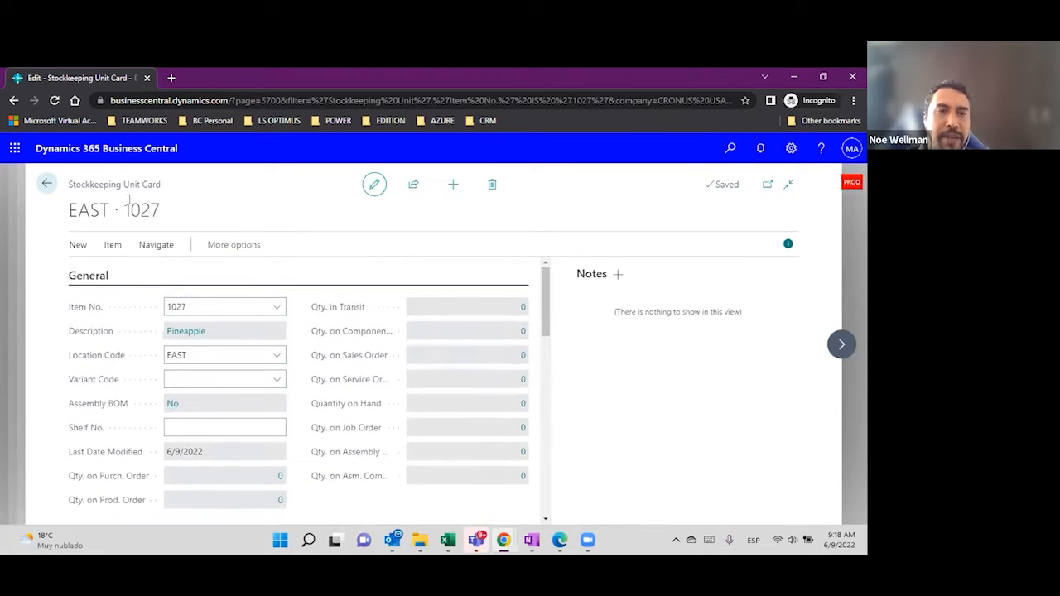
Leave the EAST stockkeeping unit card, search for "requisition worksh" and open the Requisition Worksheets page.
click(47, 183)
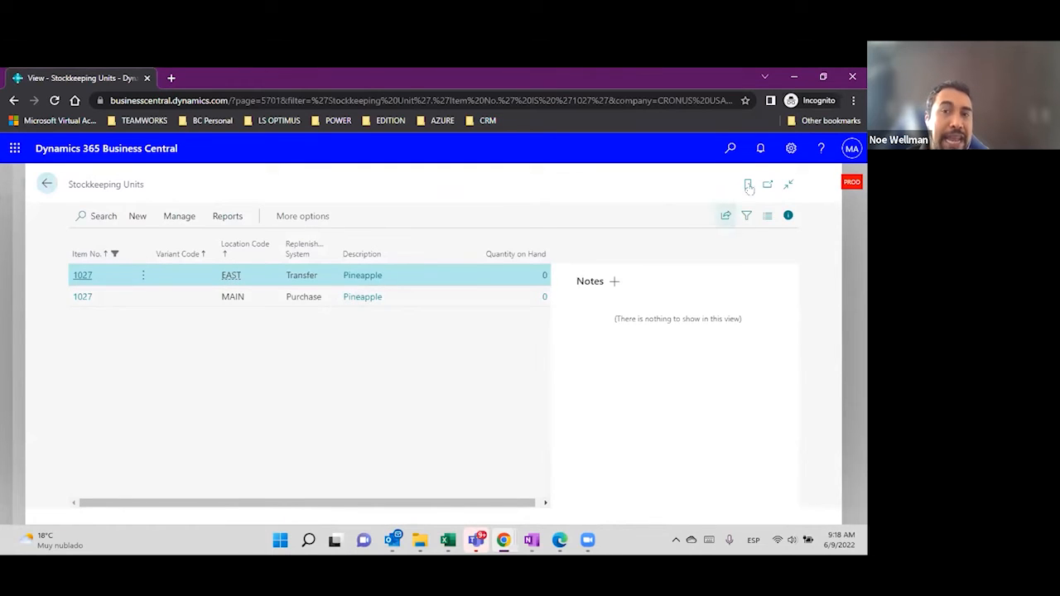
click(730, 149)
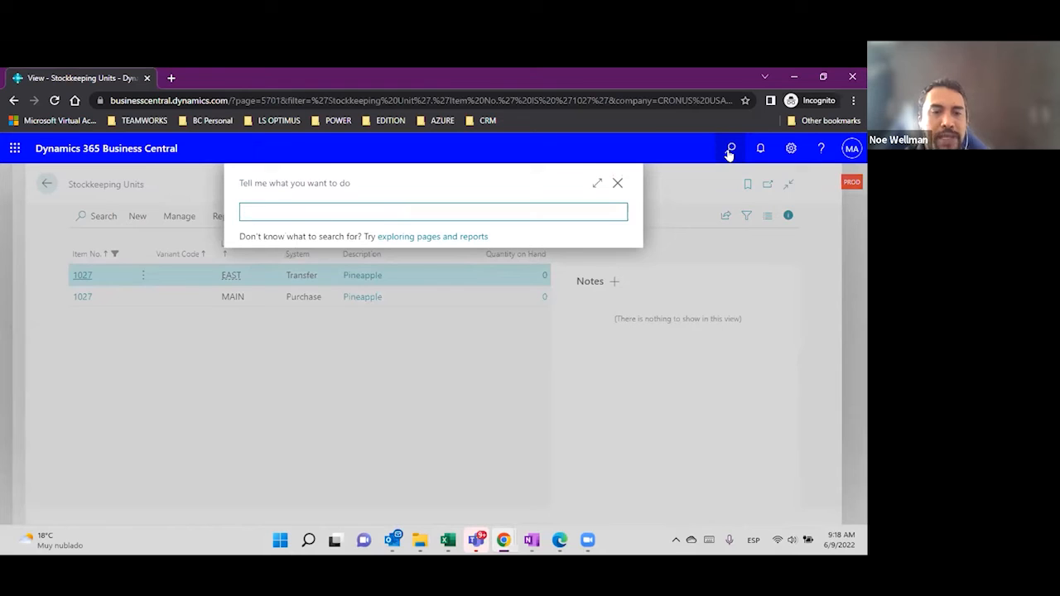
text(requis)
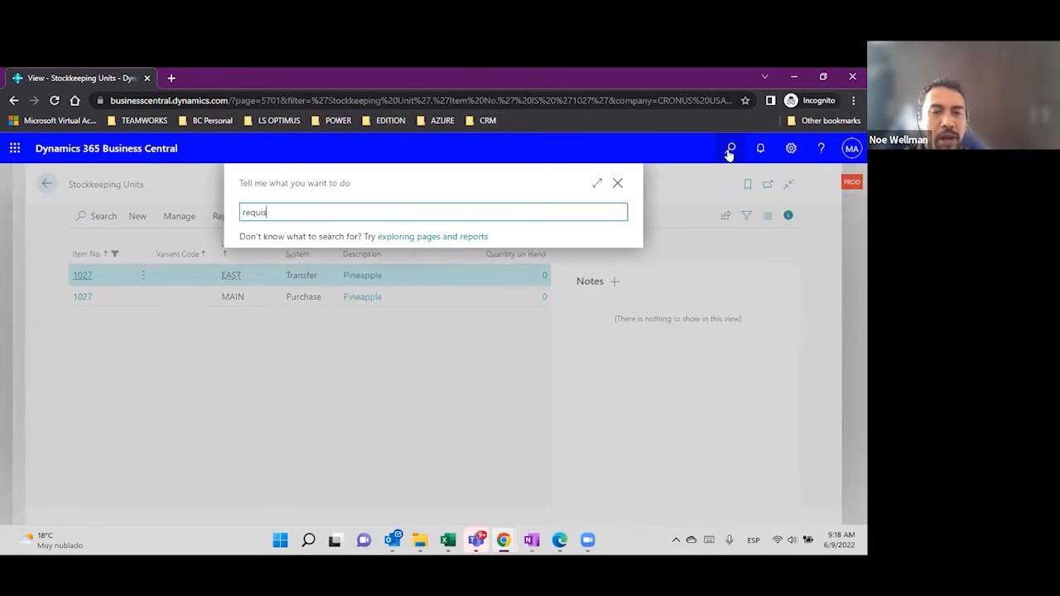
text(ition worksh)
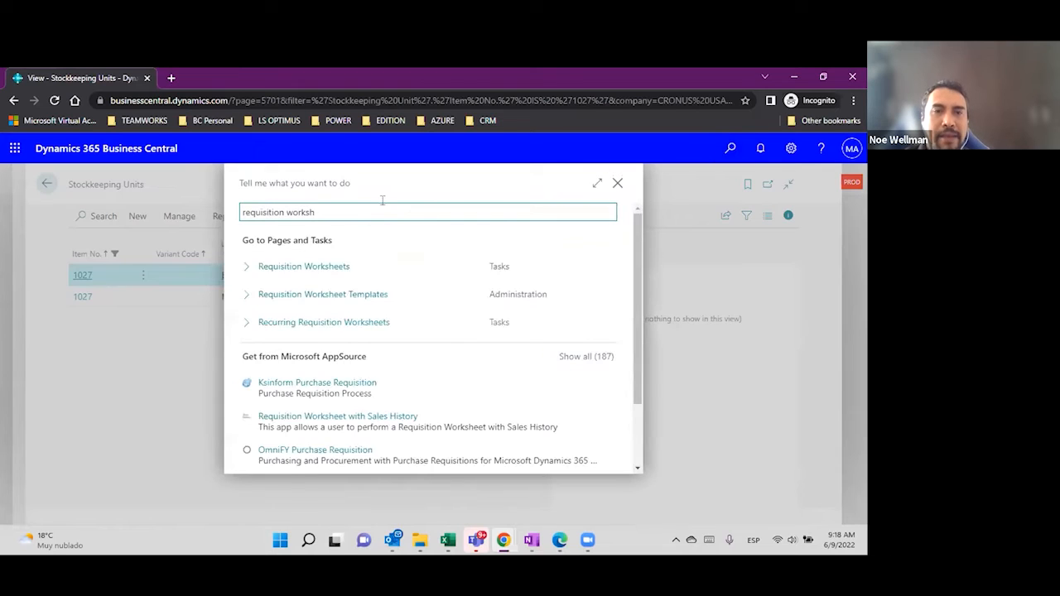
click(294, 276)
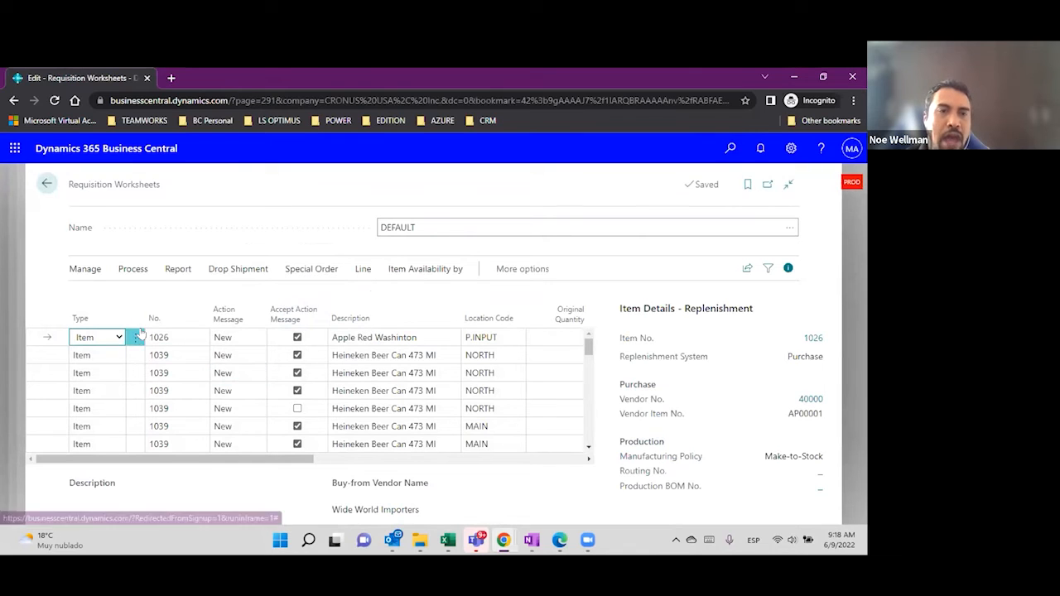
Select all existing lines in the DEFAULT requisition worksheet and delete them.
click(138, 337)
click(116, 408)
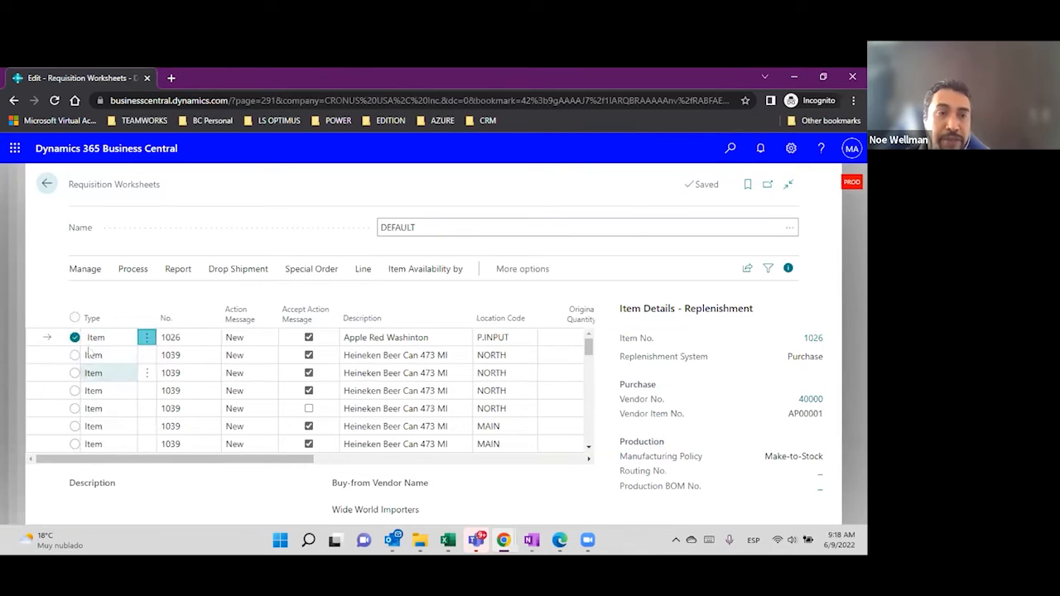
click(81, 319)
click(85, 269)
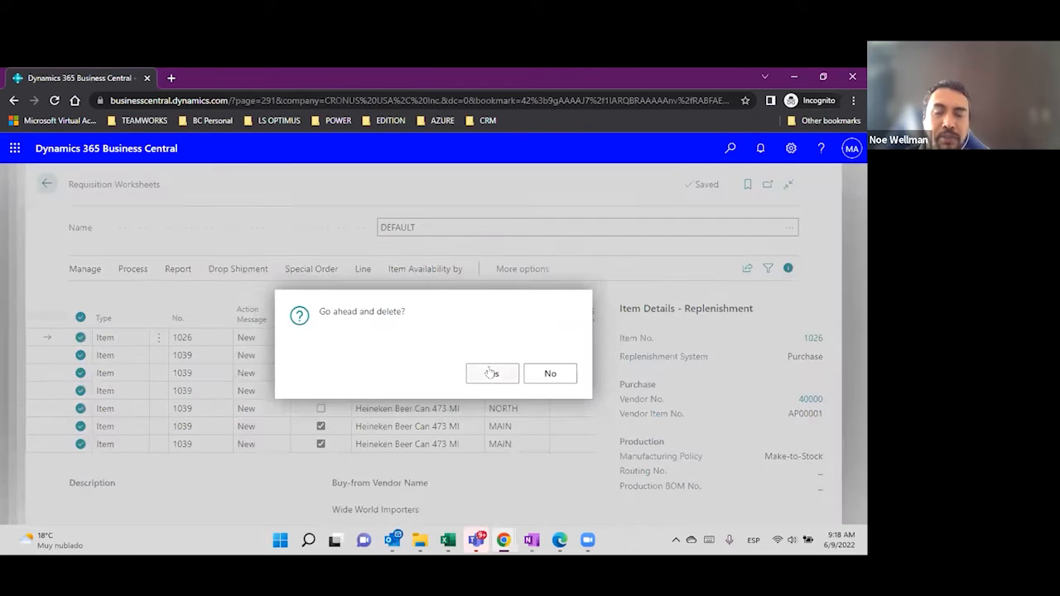
click(492, 374)
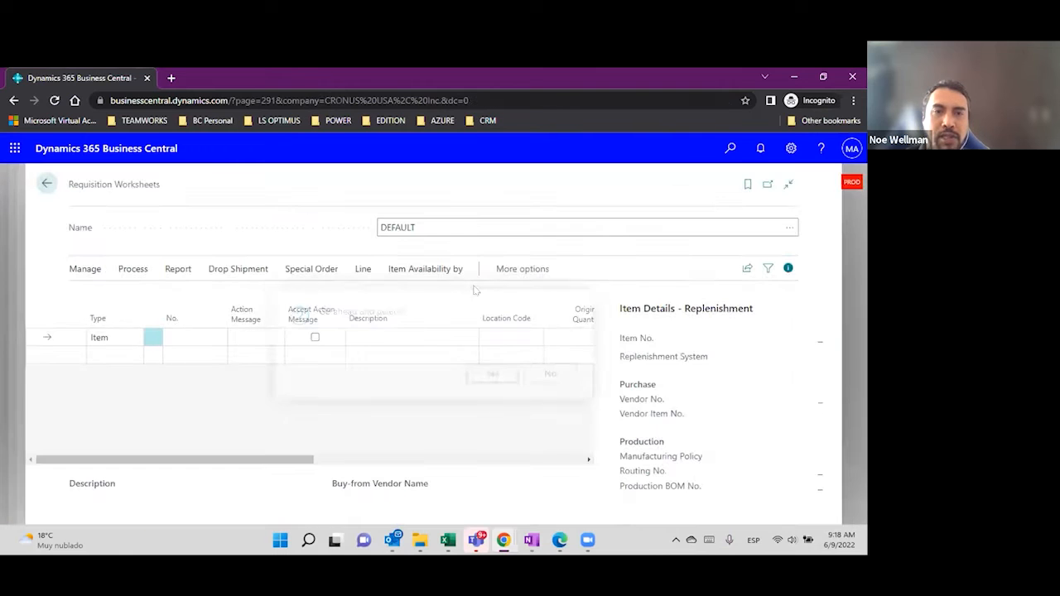
drag(163, 184, 68, 186)
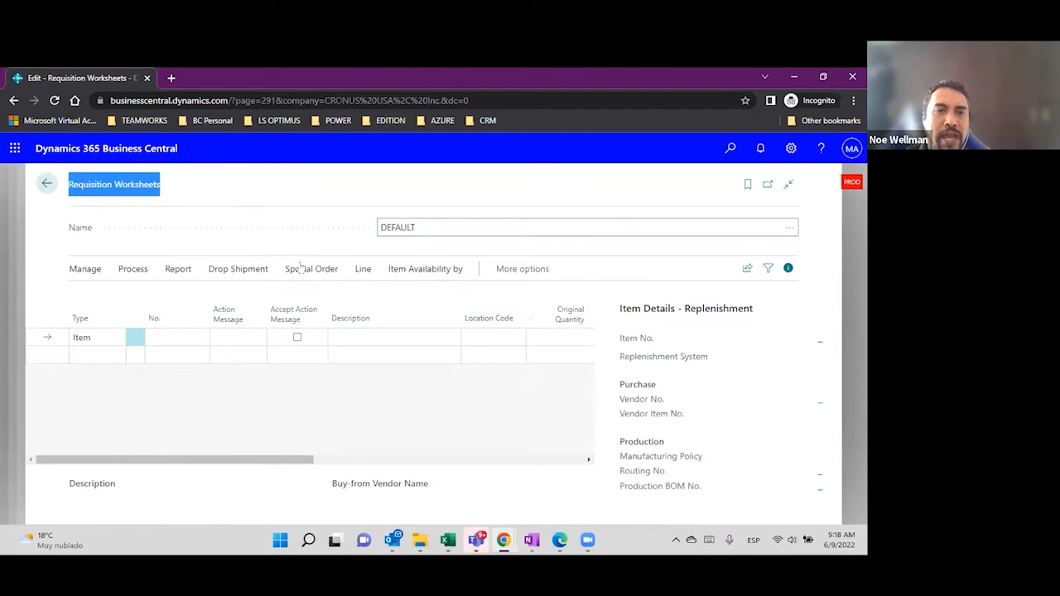
mouse_move(394, 542)
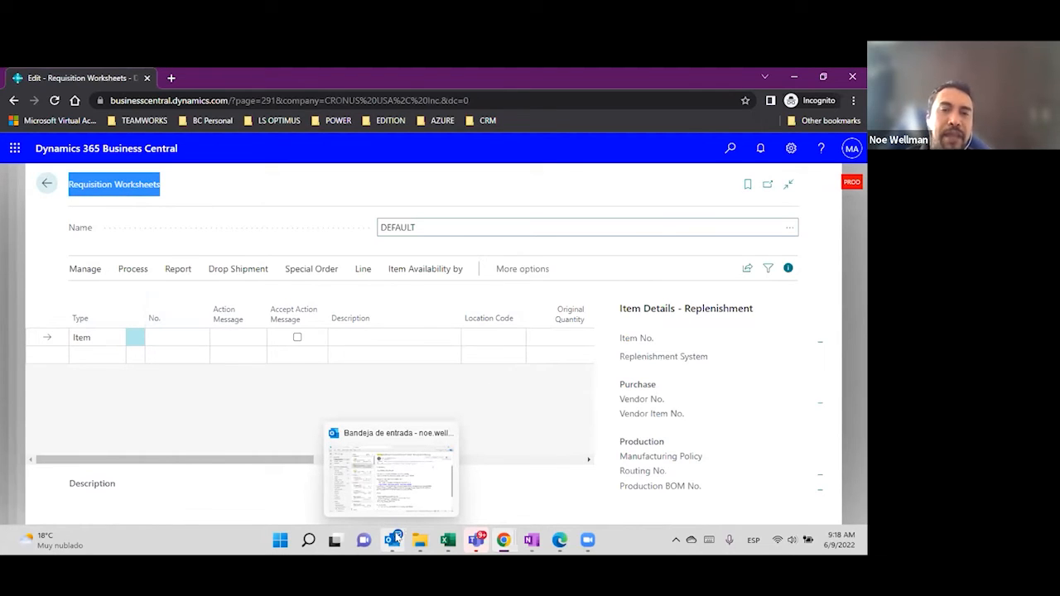
click(428, 337)
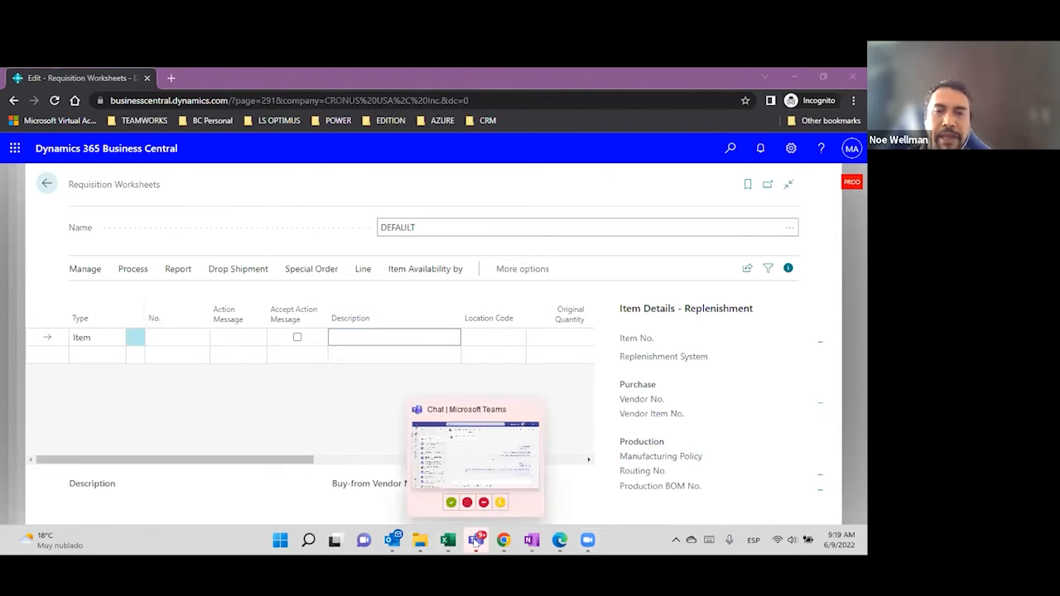
drag(165, 189, 61, 197)
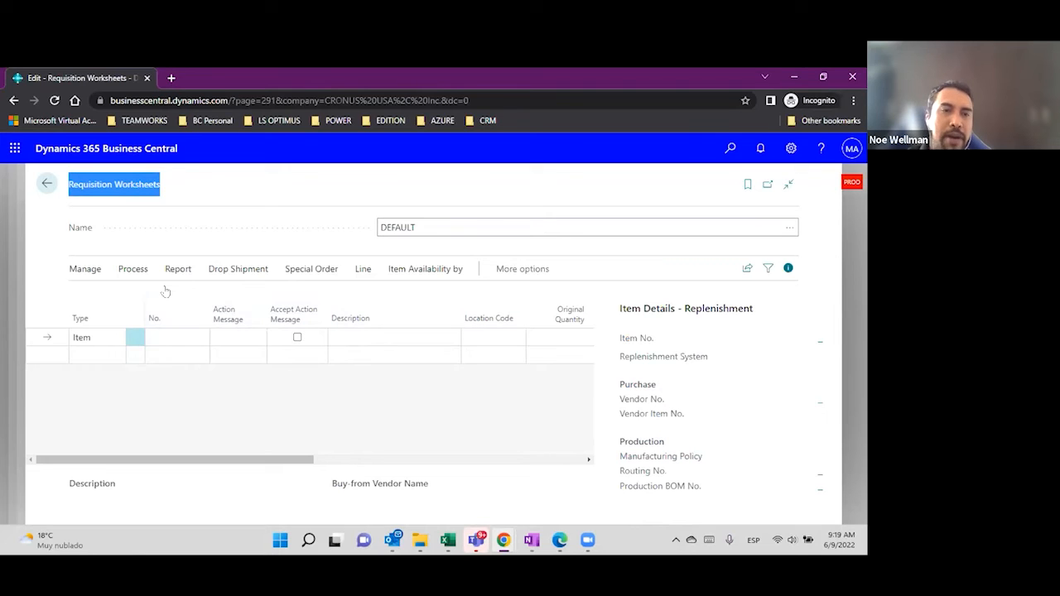
Start Calculate Plan for the requisition worksheet and set its Ending Date to 6/9/2022.
click(136, 270)
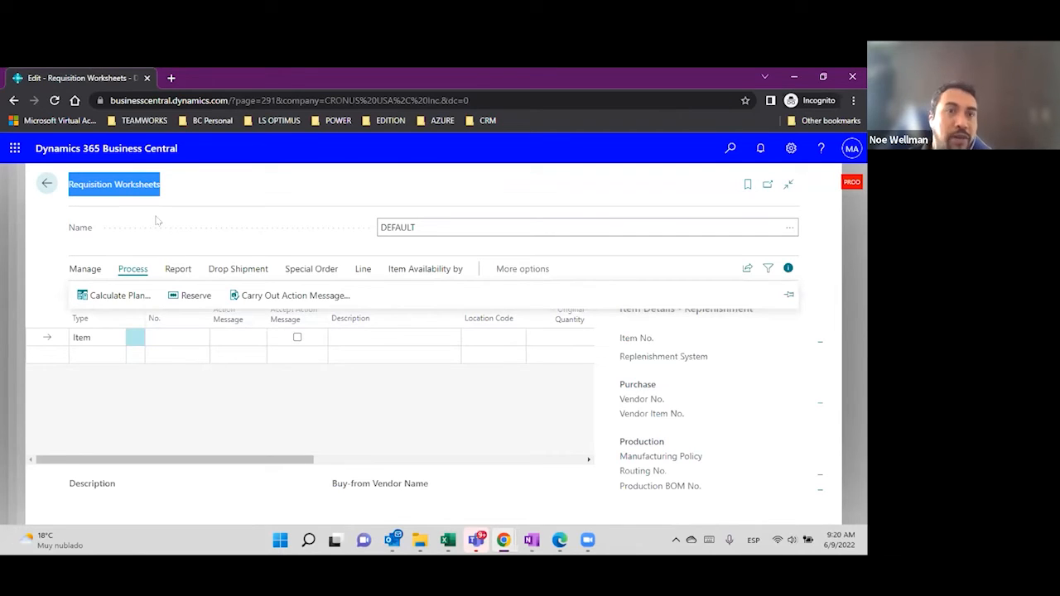
click(128, 296)
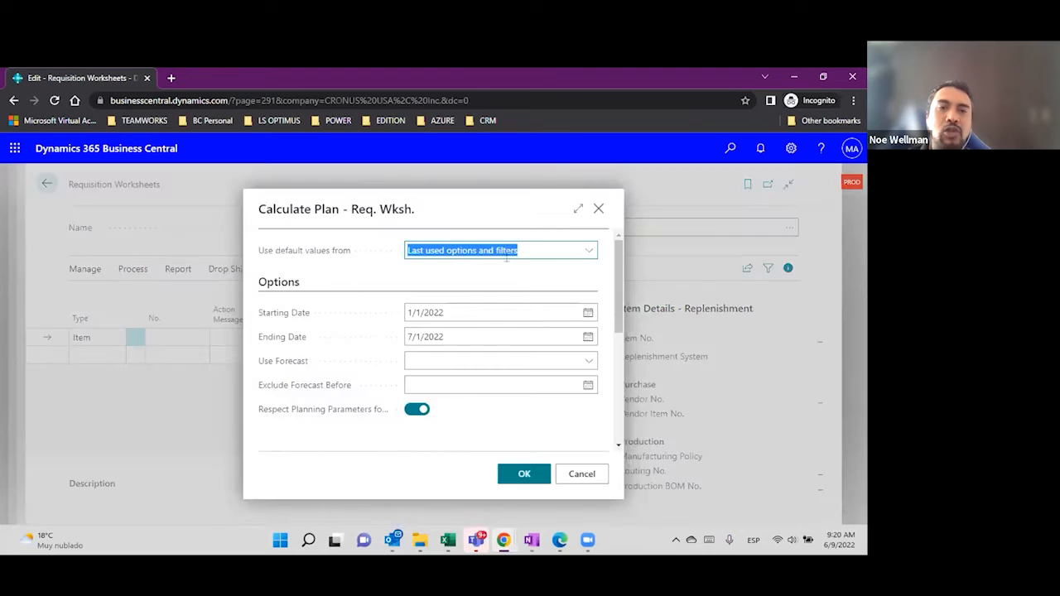
click(457, 311)
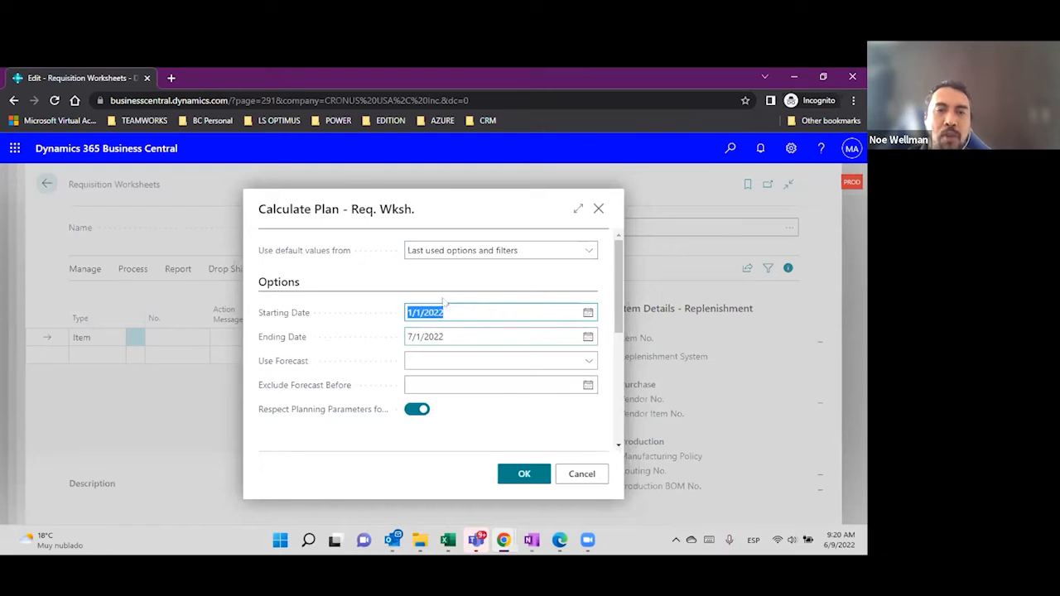
click(497, 311)
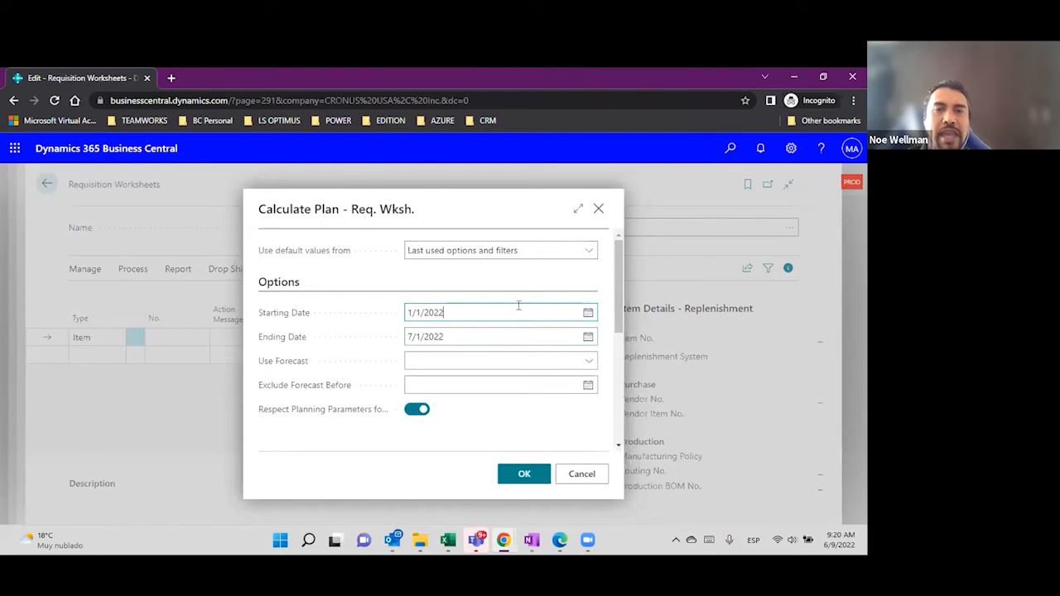
click(492, 332)
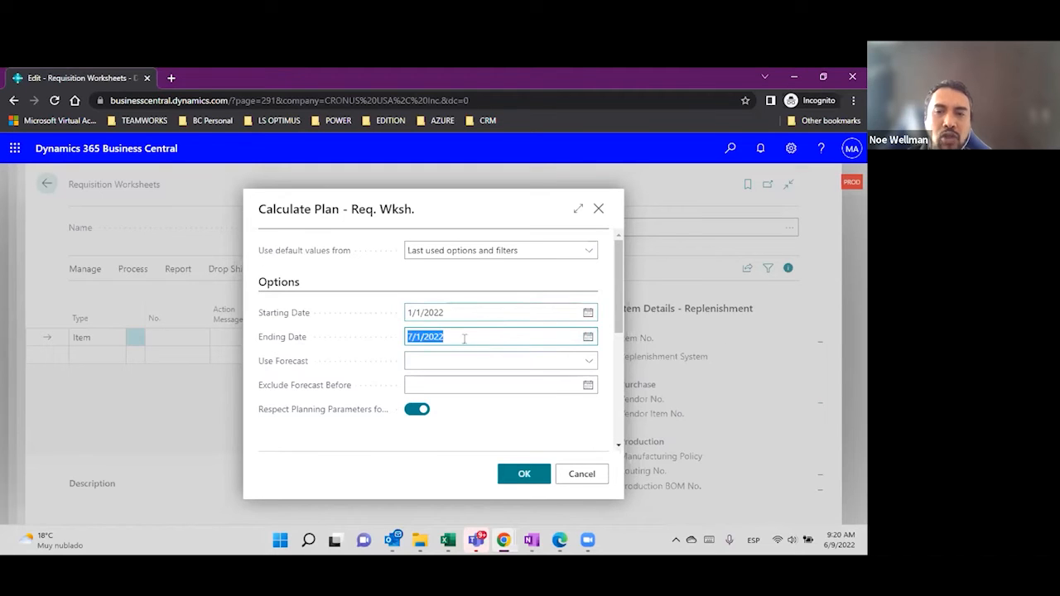
click(588, 336)
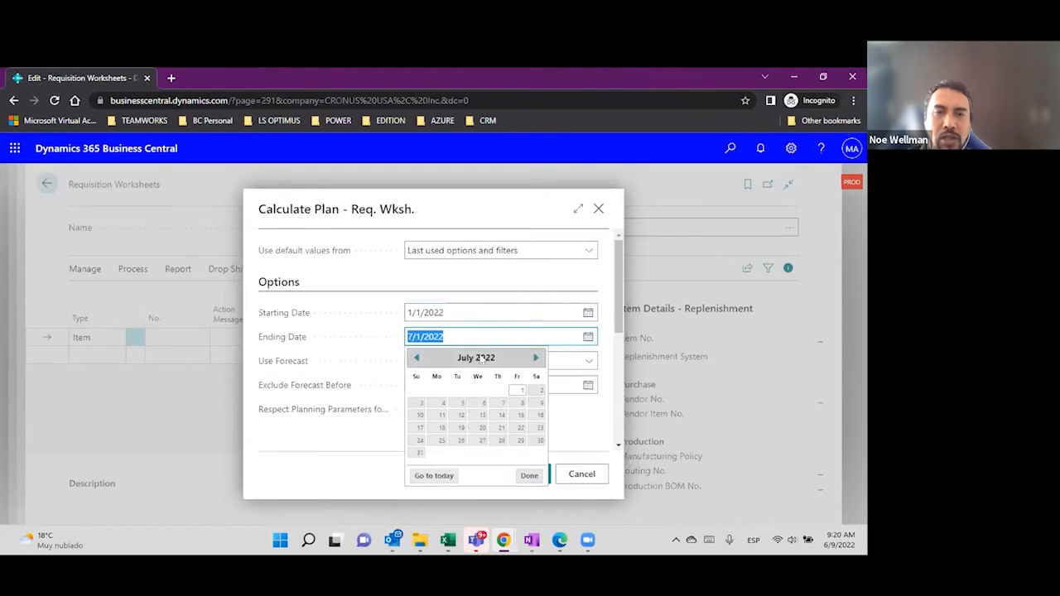
click(416, 357)
click(502, 402)
click(529, 463)
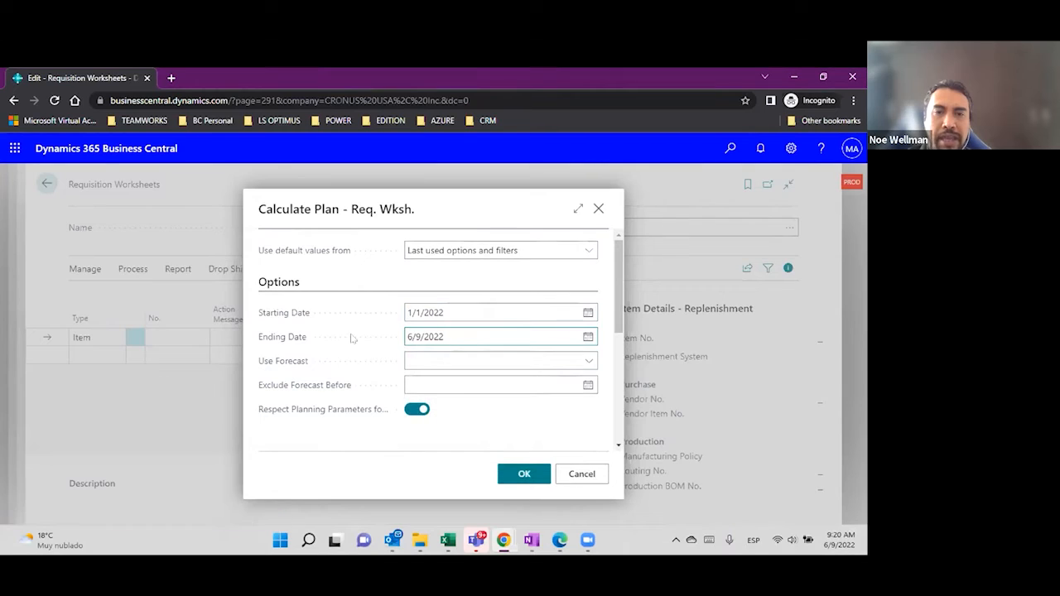
Check the Use Forecast choices and the planning parameters option, leave them unchanged, and try to run the plan calculation.
click(452, 335)
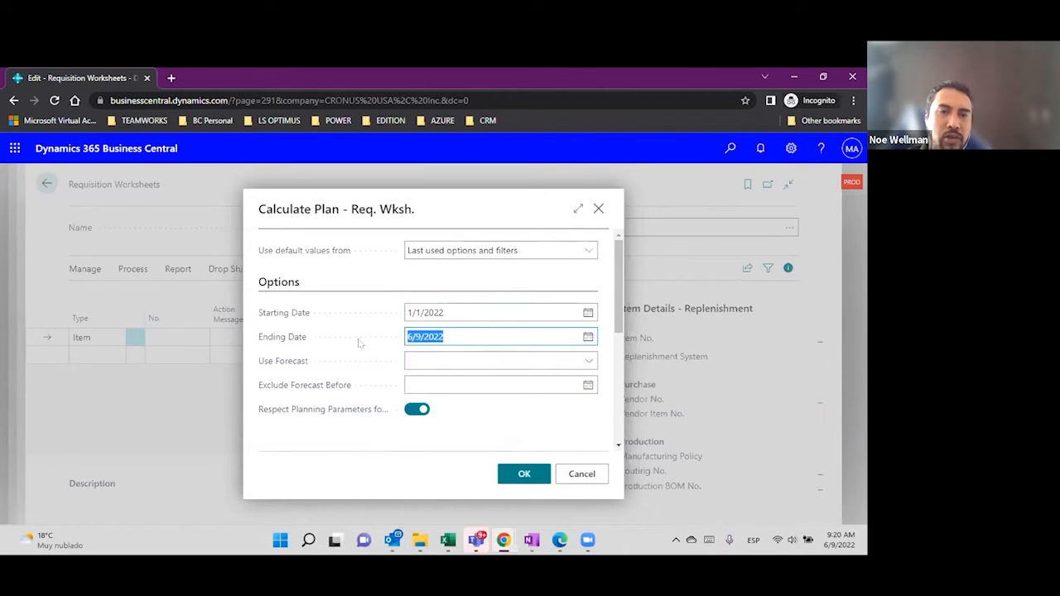
click(446, 358)
click(434, 358)
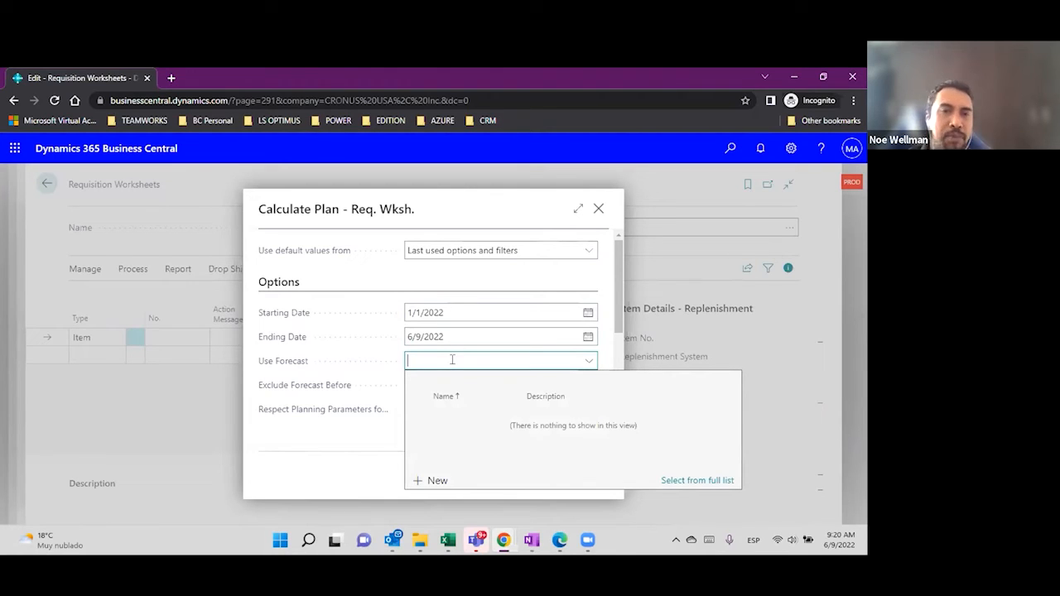
click(487, 292)
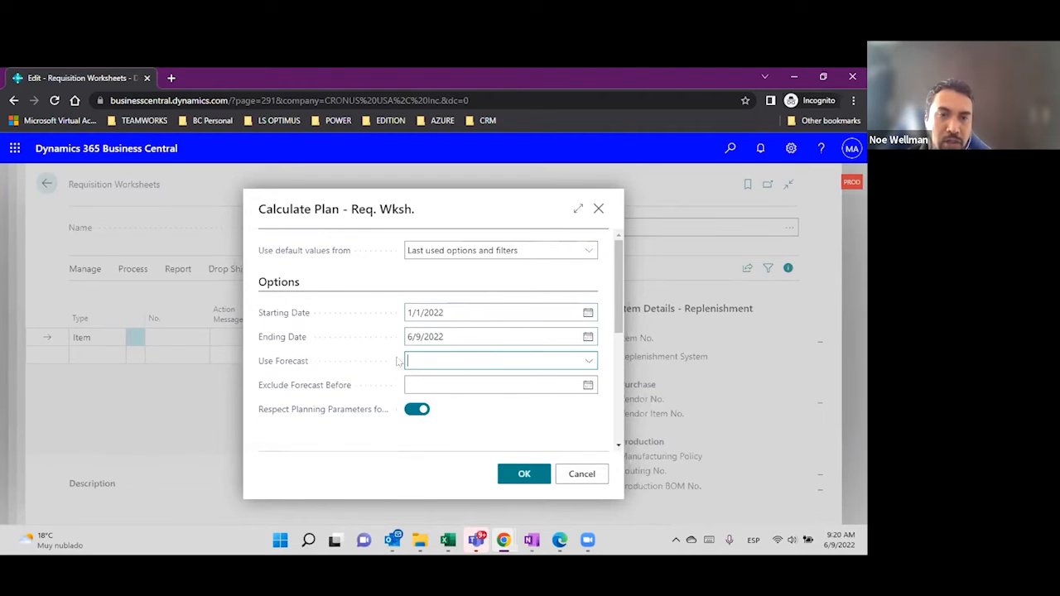
mouse_move(346, 410)
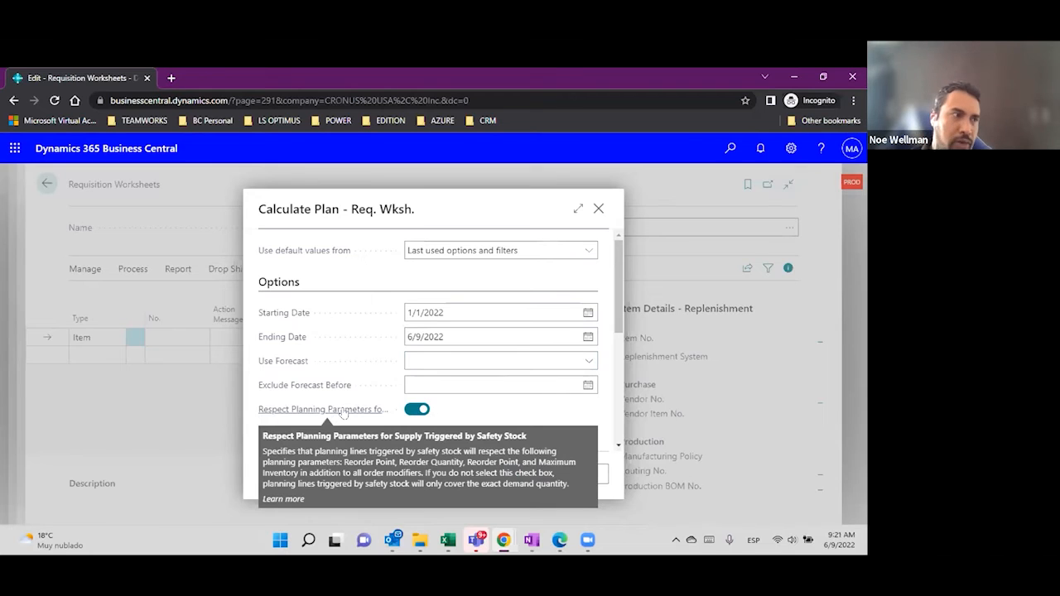
click(524, 473)
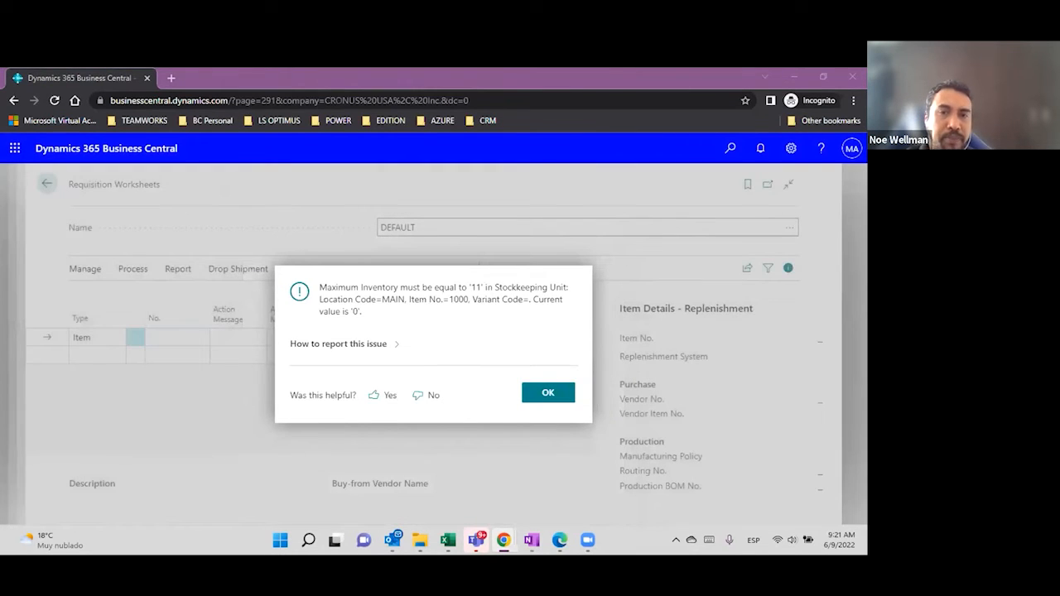
double_click(475, 287)
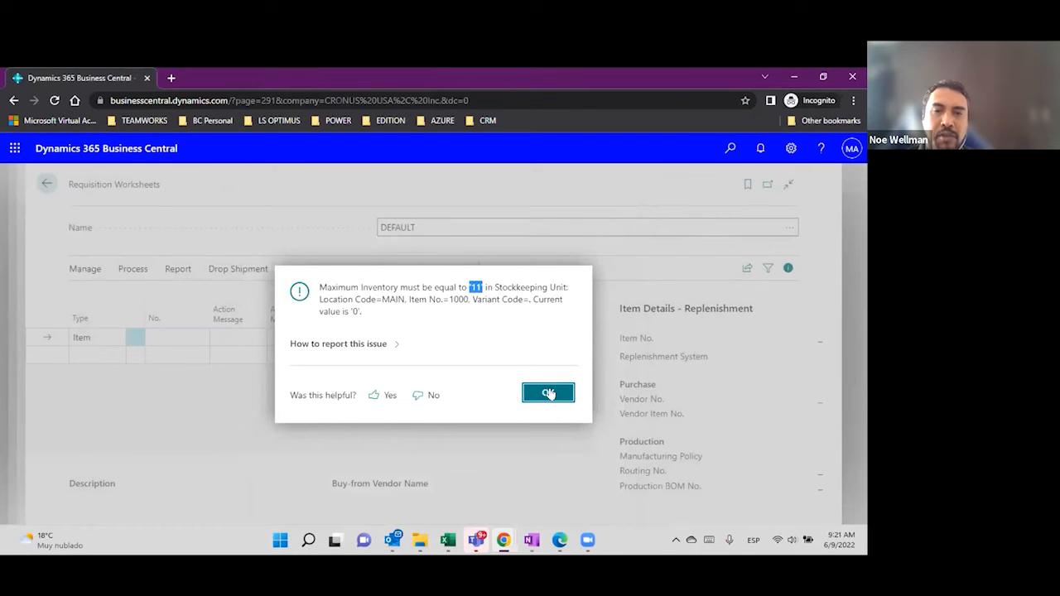
click(549, 392)
click(91, 269)
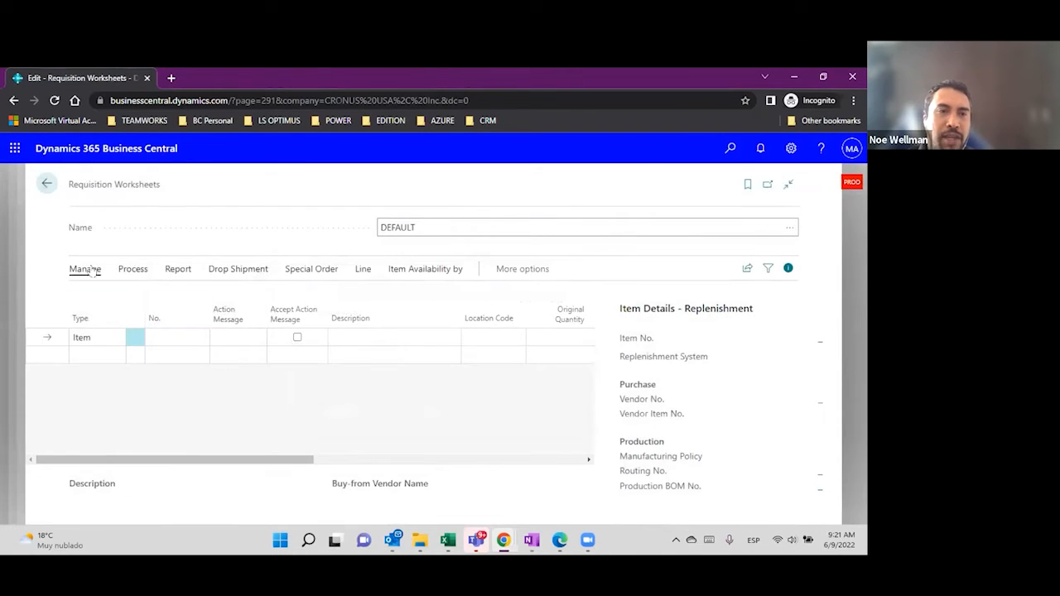
Try calculating the plan again with the last used options, and capture the message dialog in a rectangular screen snip before dismissing it.
click(133, 269)
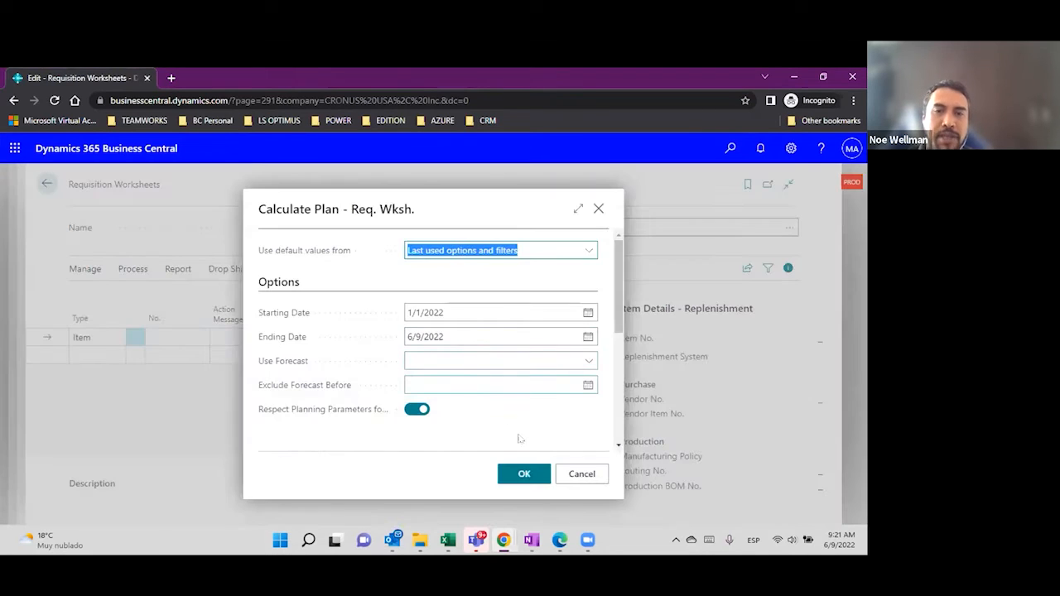
click(518, 478)
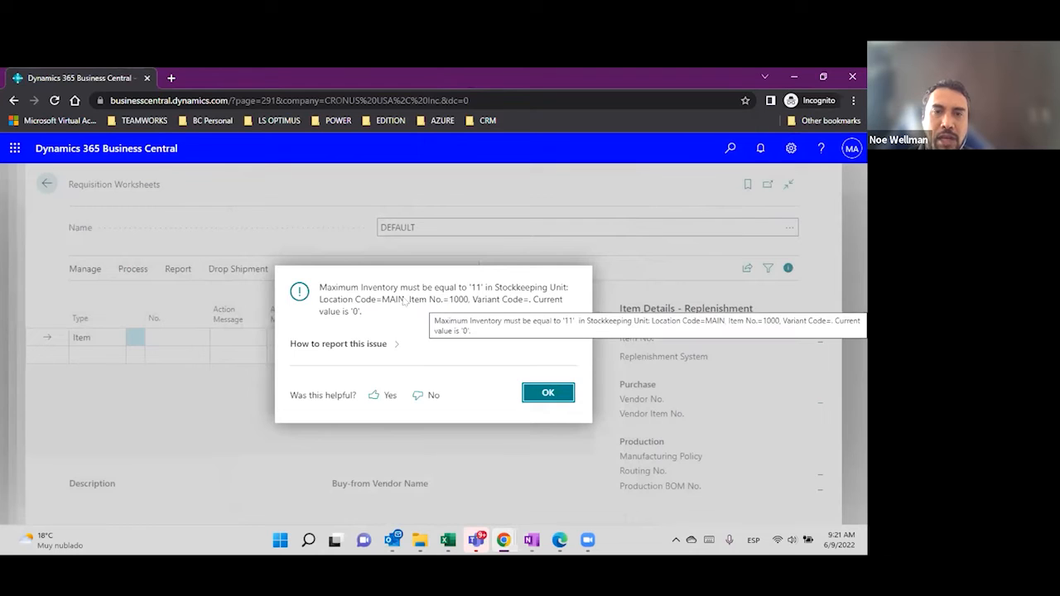
click(308, 540)
text(snip)
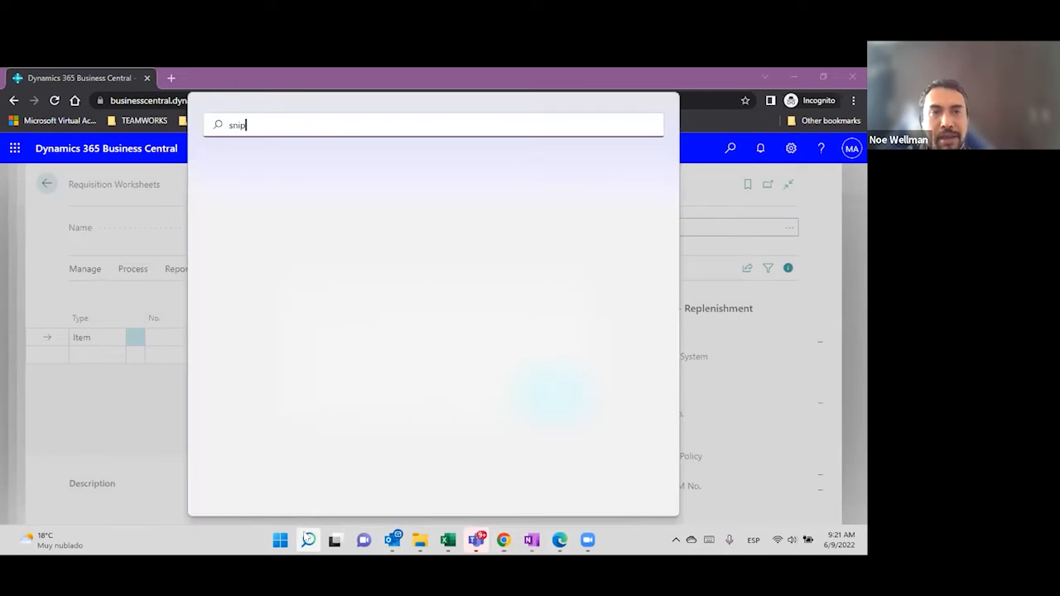
click(266, 236)
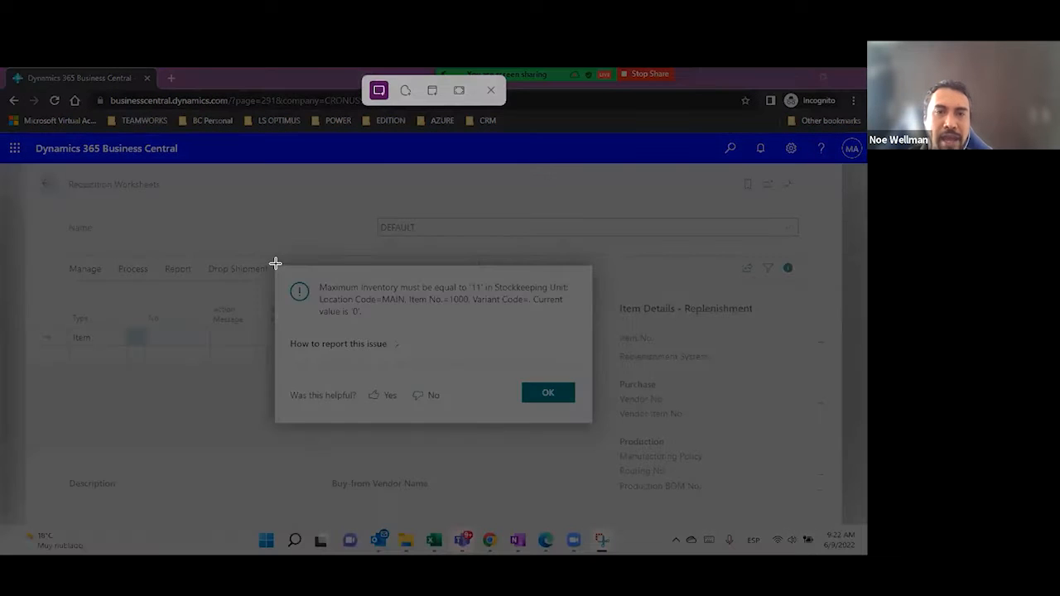
drag(276, 264, 591, 422)
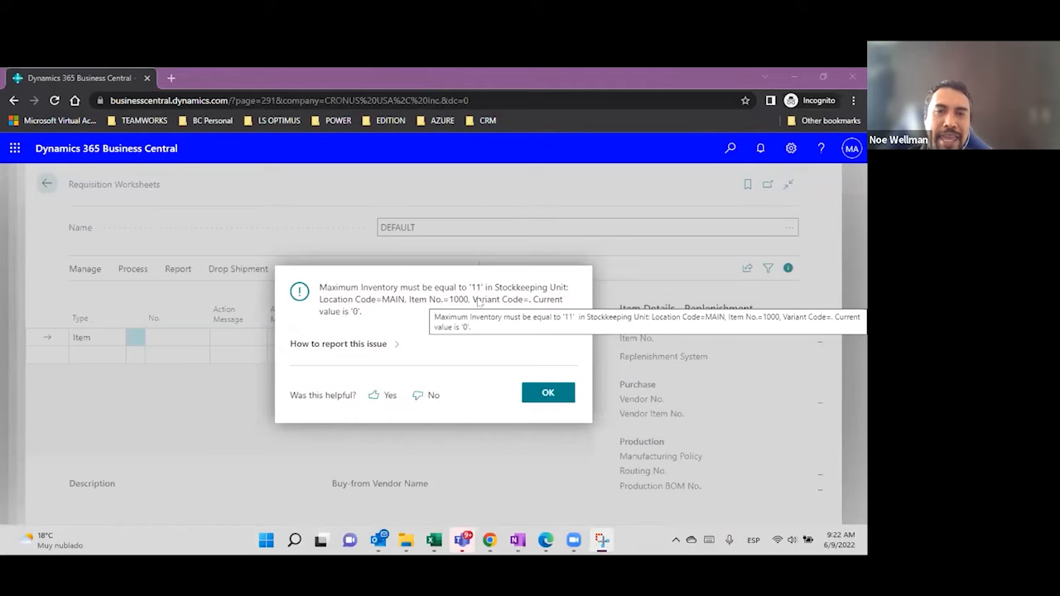
click(537, 393)
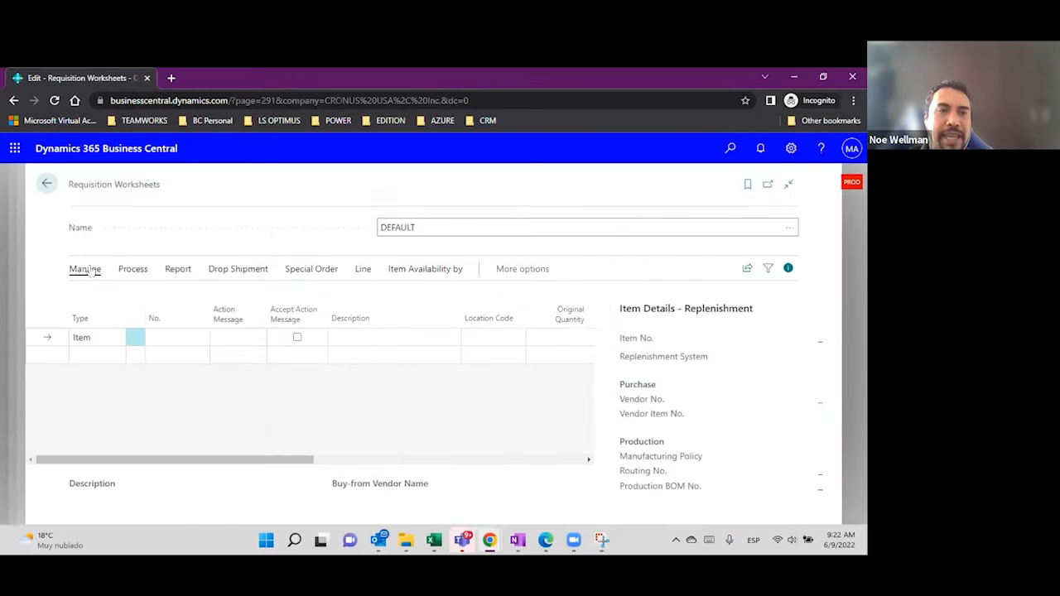
Try to calculate the plan for the DEFAULT requisition worksheet with the Respect Planning Parameters option turned off.
click(88, 269)
click(130, 269)
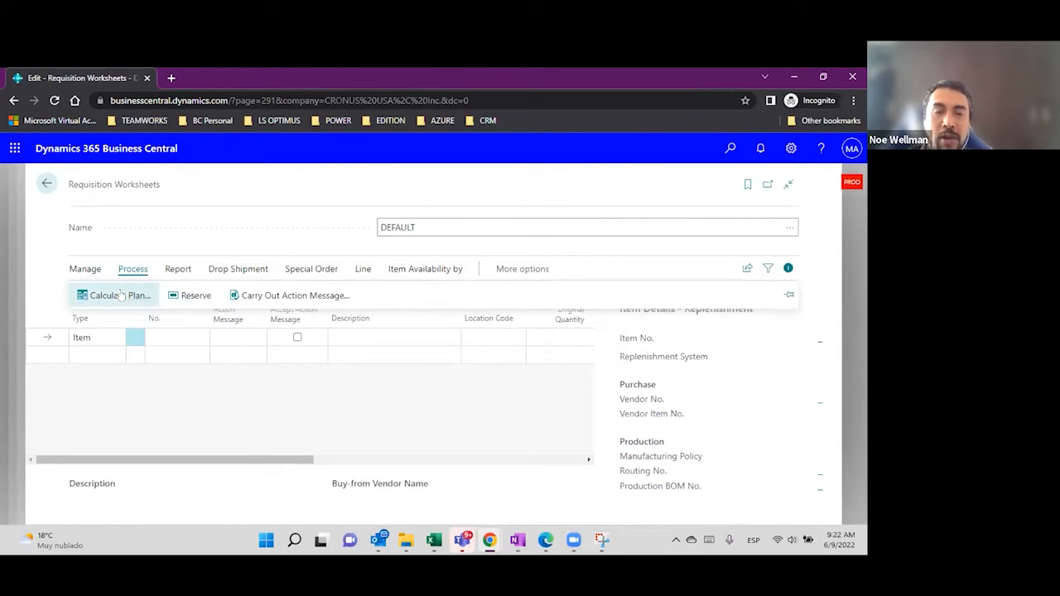
click(121, 295)
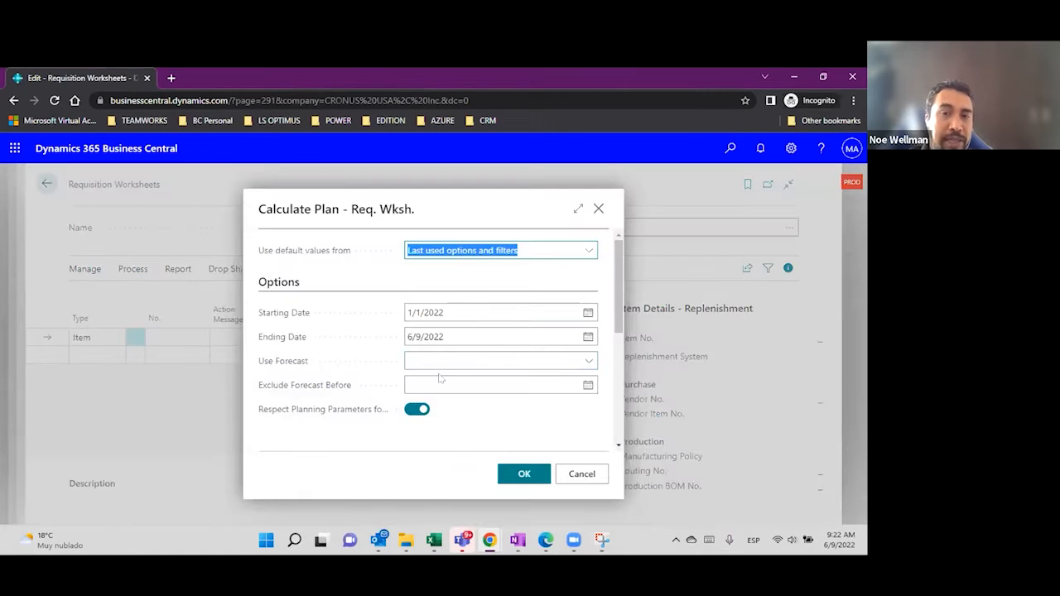
click(416, 409)
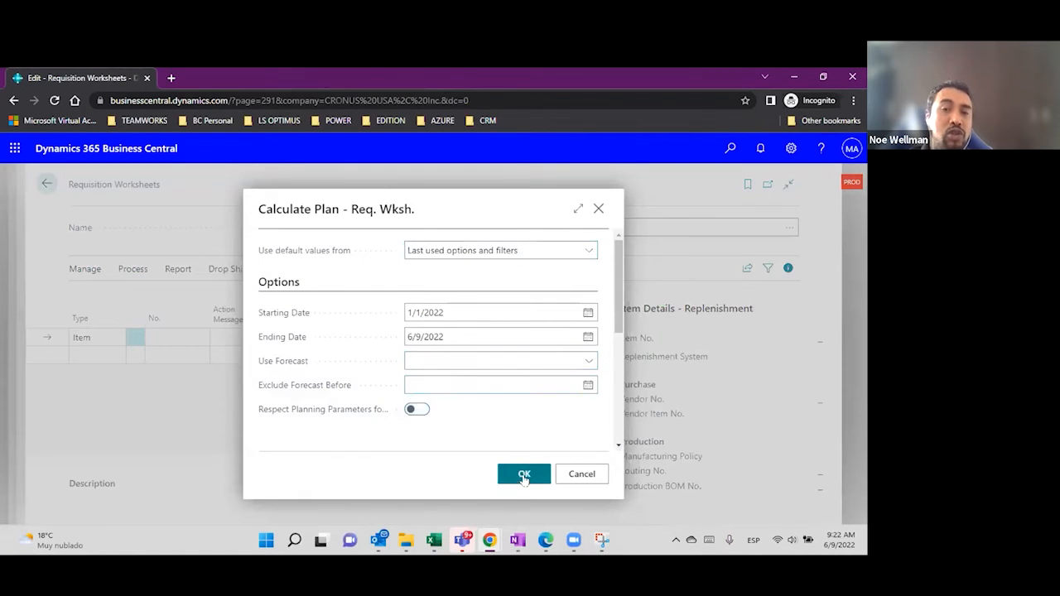
click(524, 470)
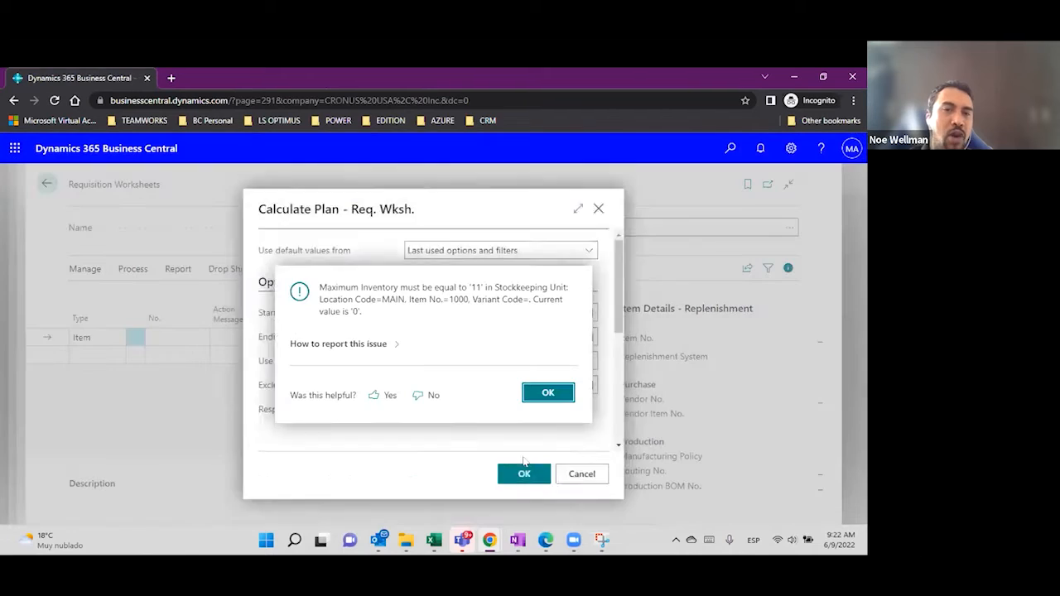
key(Escape)
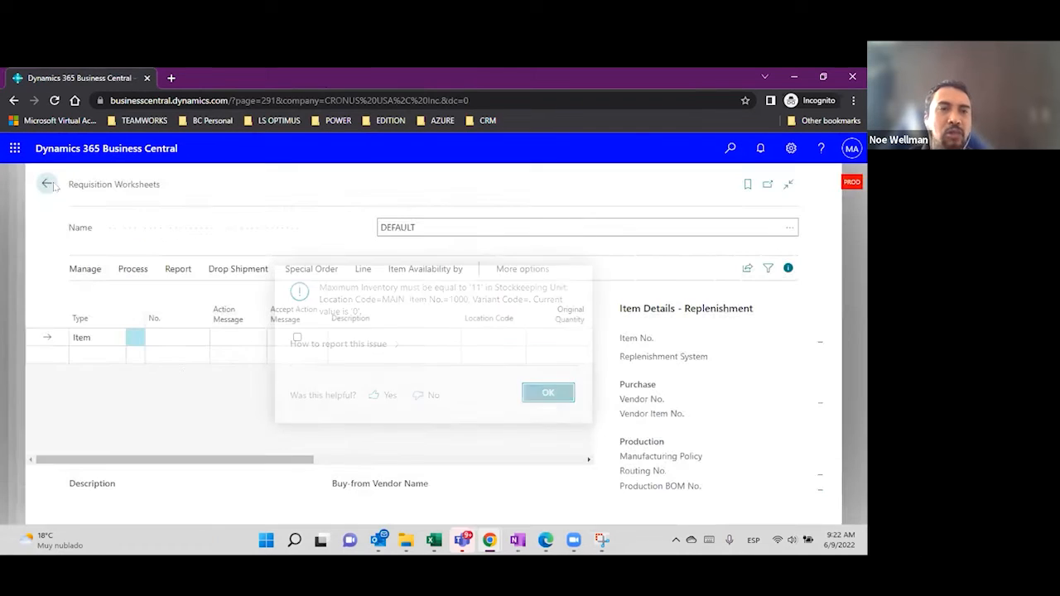
Leave the requisition worksheet and the Pineapple stockkeeping units, and open the card of item 1000 from the Items list.
click(48, 187)
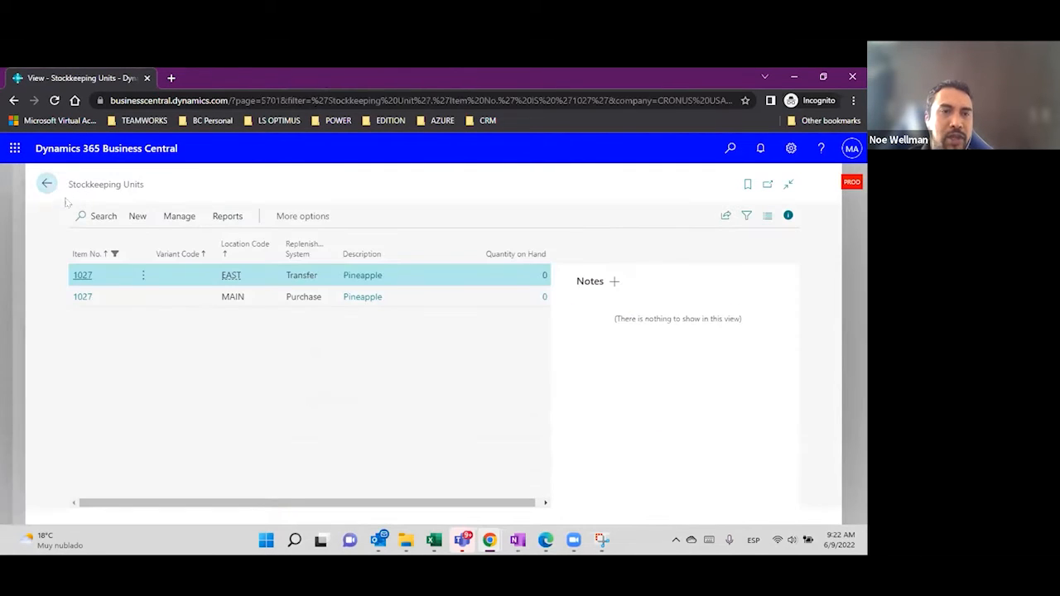
click(48, 185)
click(48, 184)
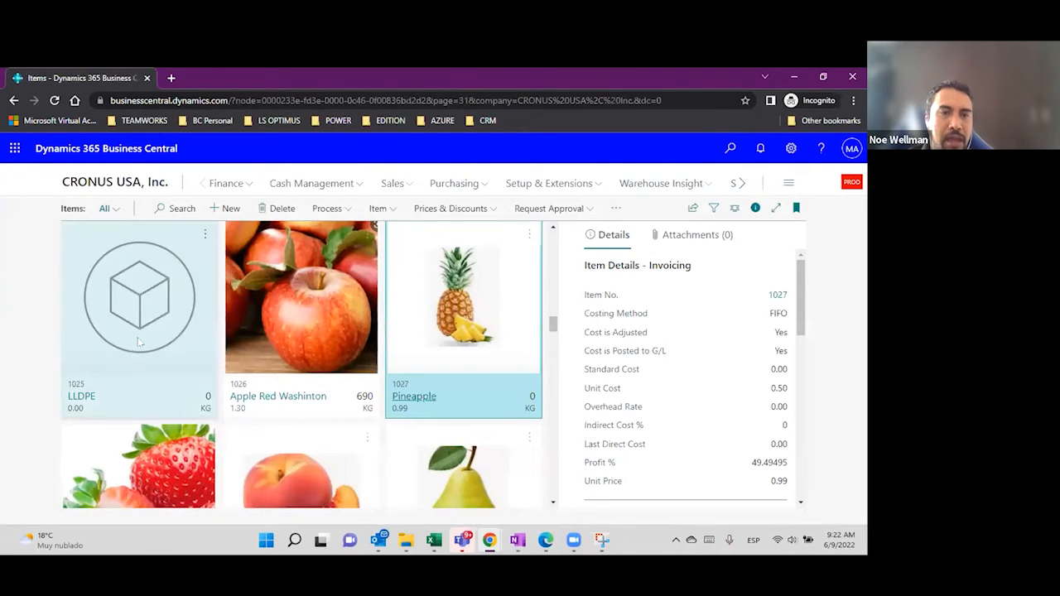
scroll(137, 323, up, 10)
scroll(152, 298, up, 2)
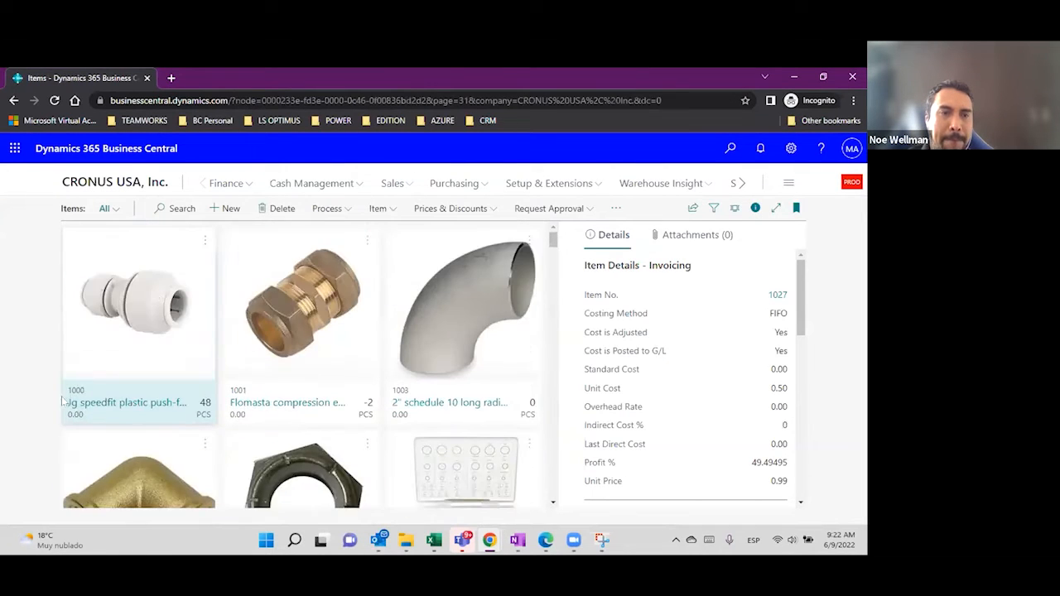
click(93, 405)
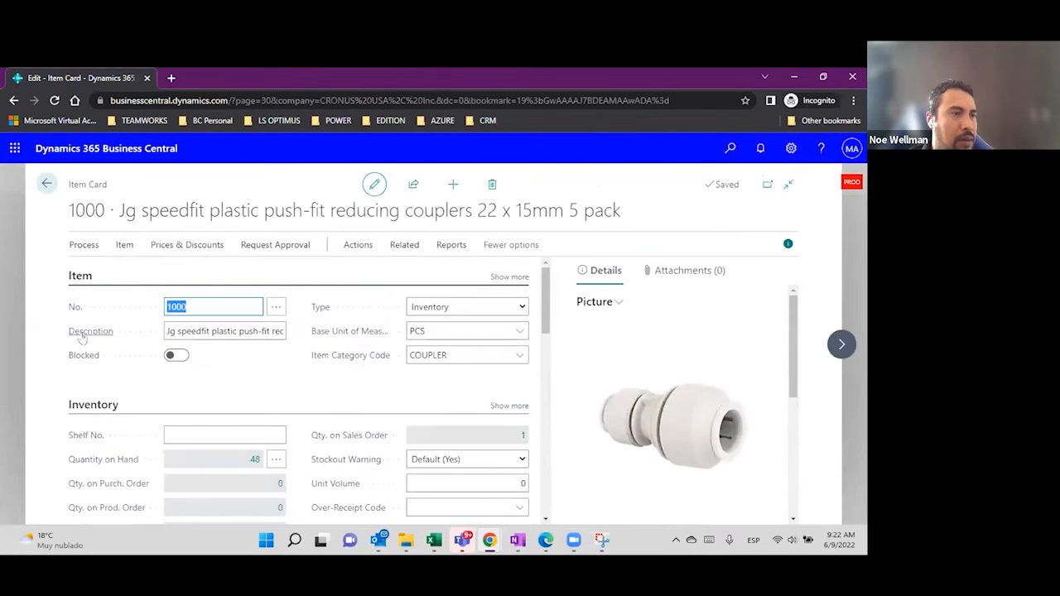
Open the MAIN stockkeeping unit card of item 1000 from the item's related stockkeeping units.
click(402, 246)
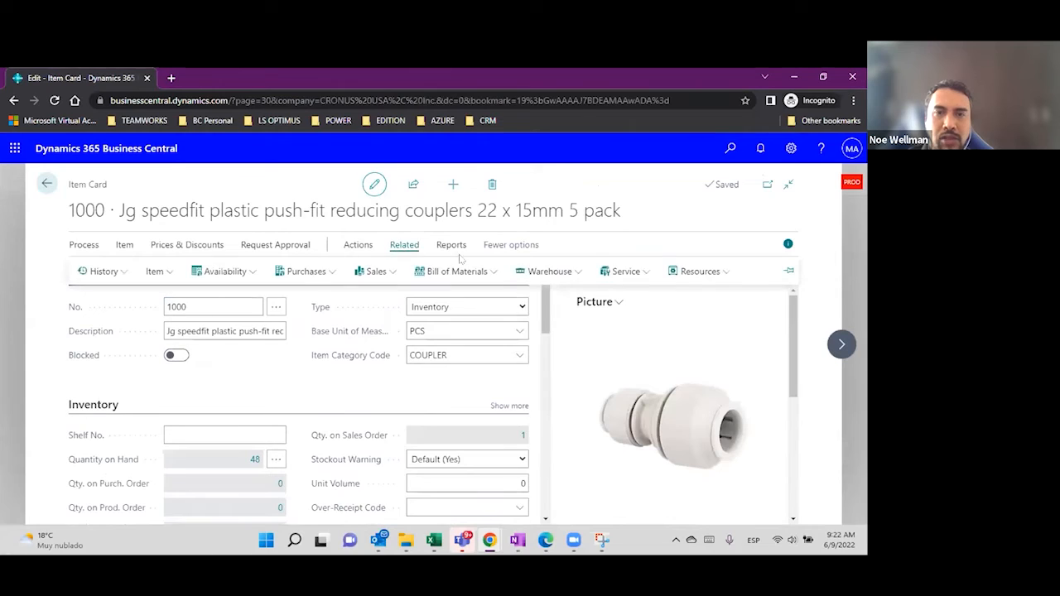
click(549, 271)
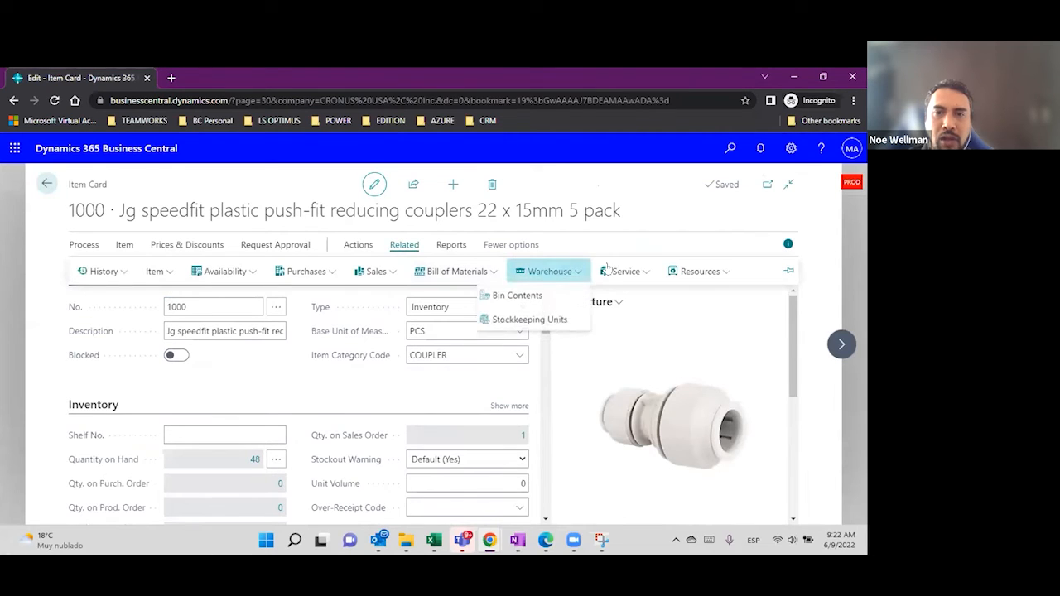
click(571, 321)
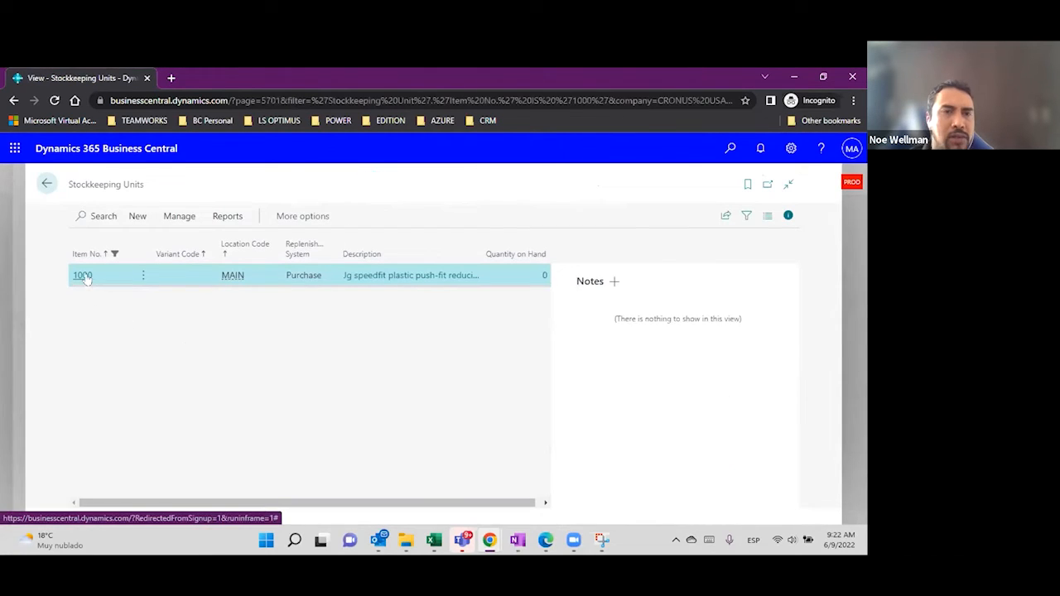
click(83, 275)
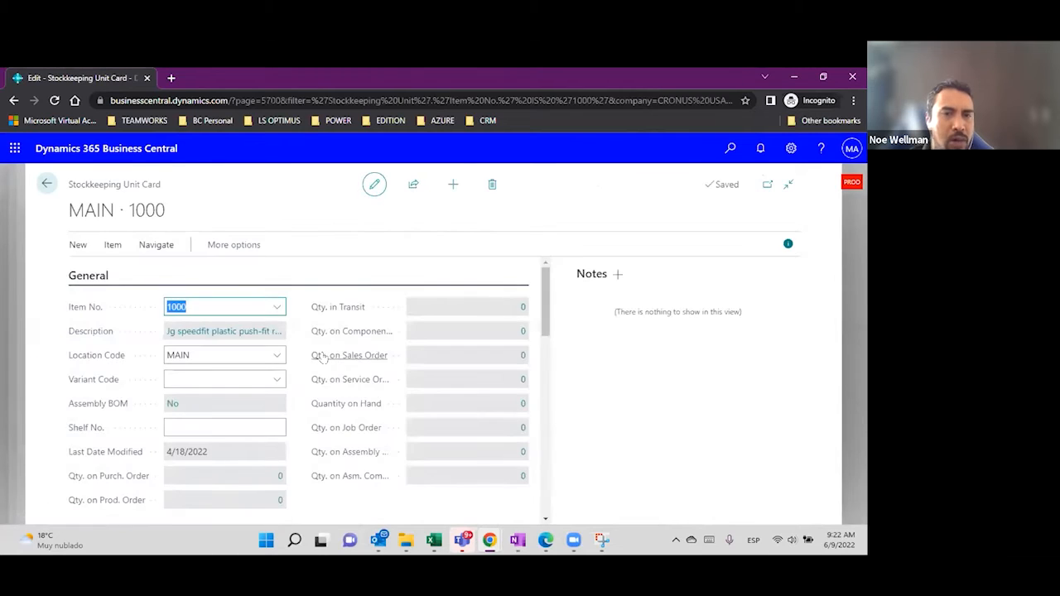
Set Maximum Inventory to 100 in the planning settings of item 1000's MAIN stockkeeping unit.
scroll(317, 359, down, 5)
scroll(316, 359, down, 5)
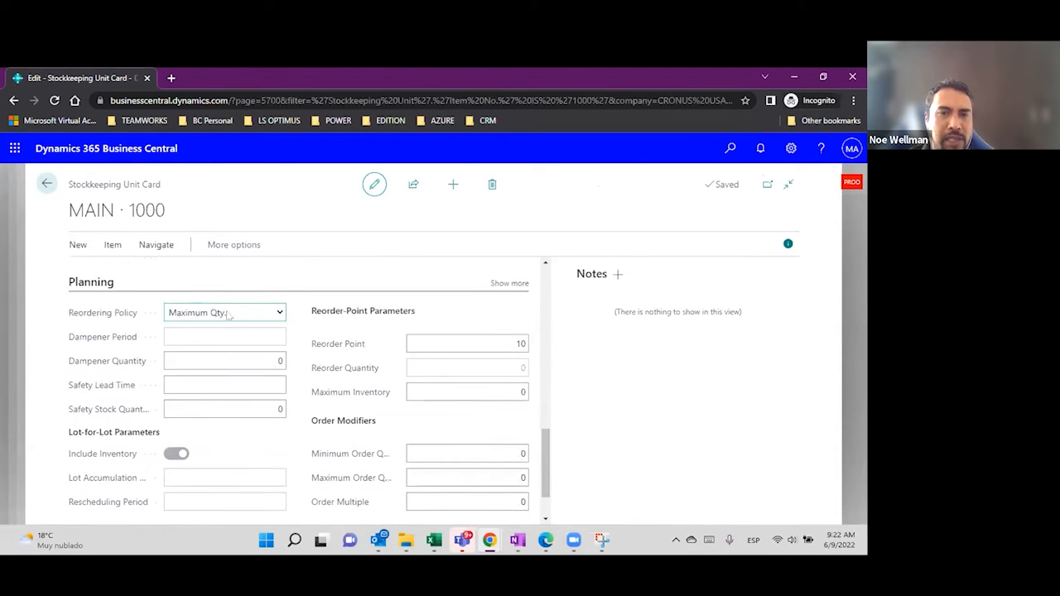
click(508, 391)
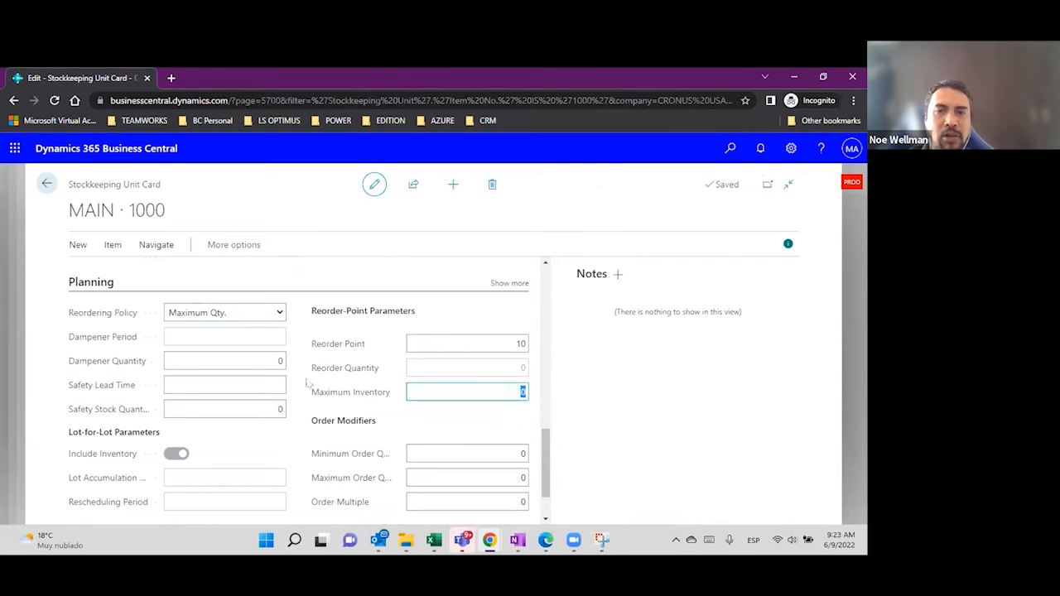
mouse_move(336, 391)
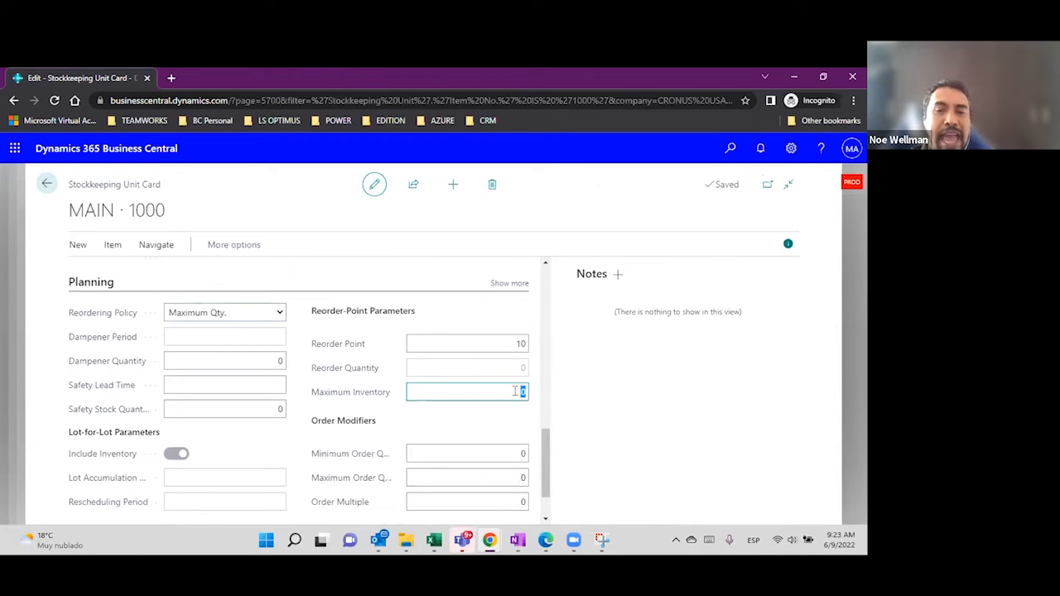
text(100)
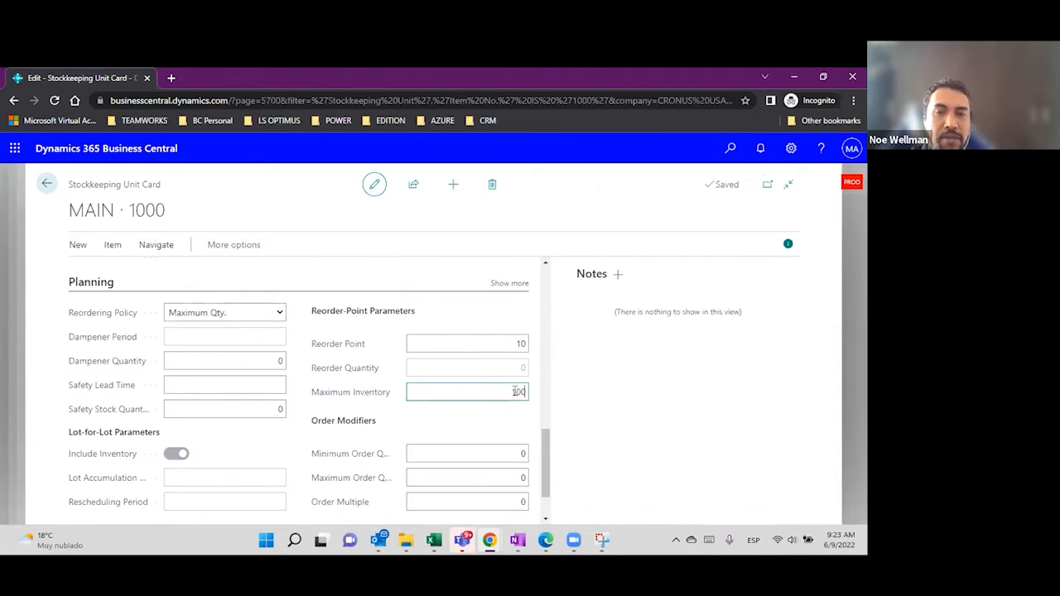
key(Tab)
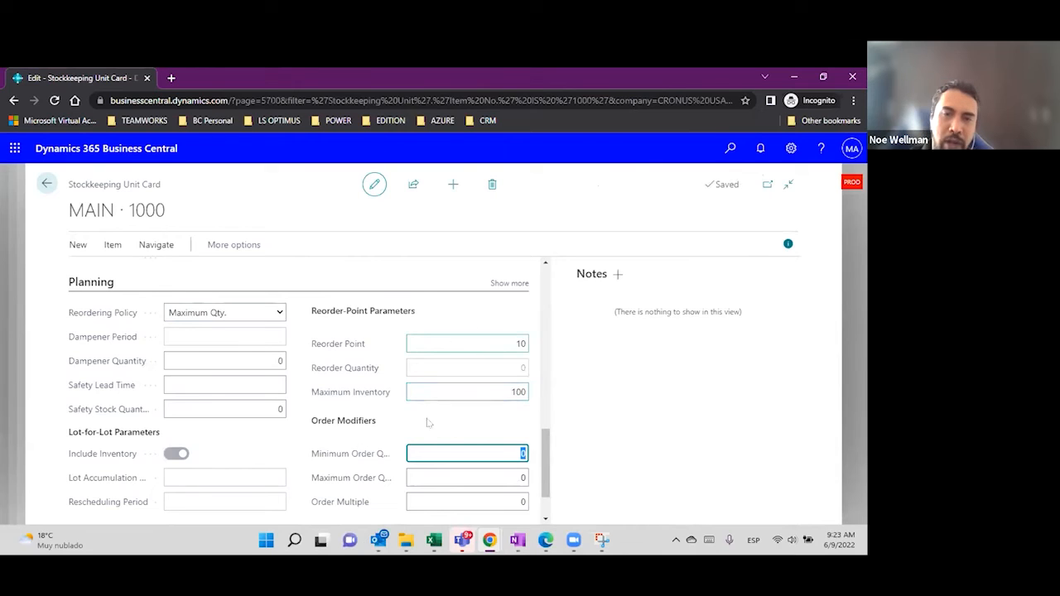
click(503, 390)
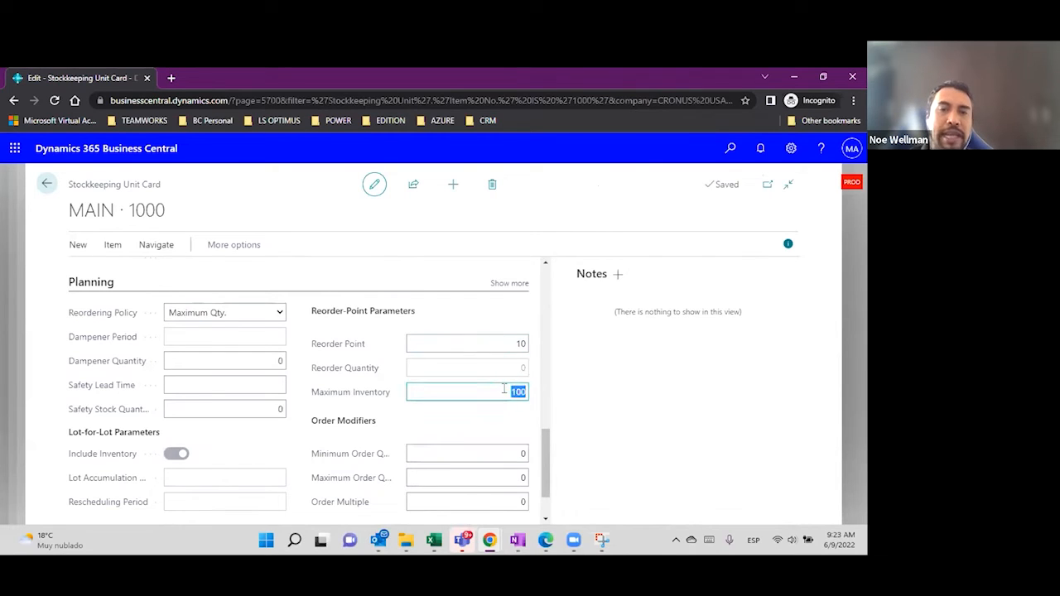
mouse_move(384, 401)
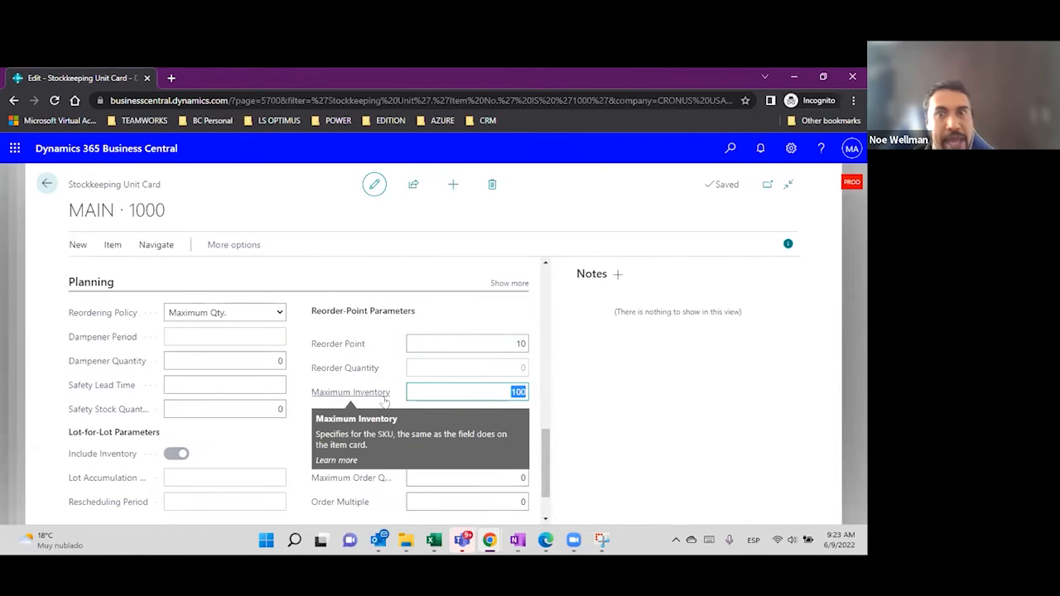
click(480, 391)
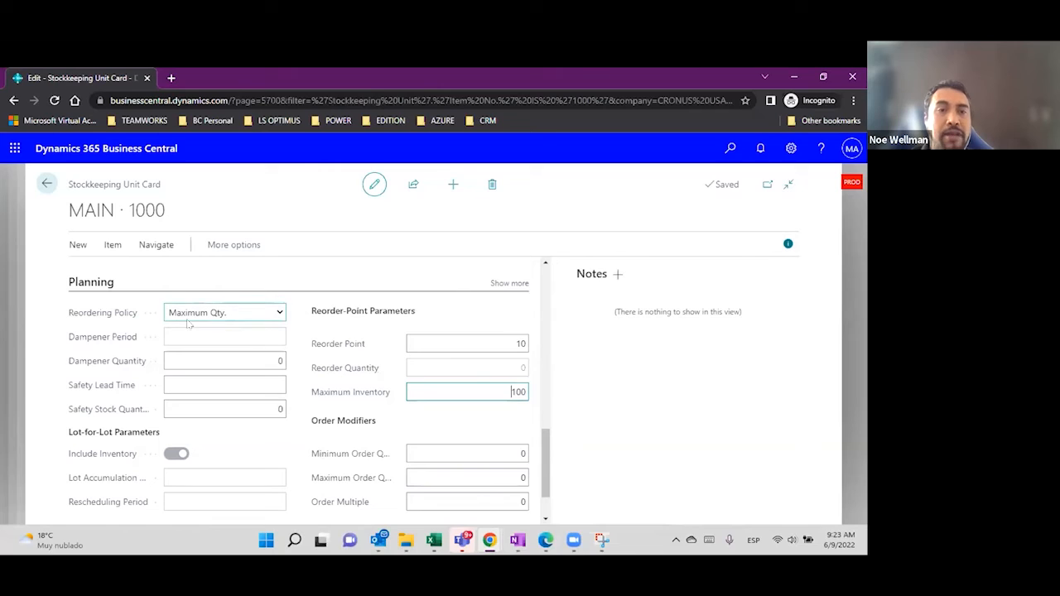
mouse_move(116, 321)
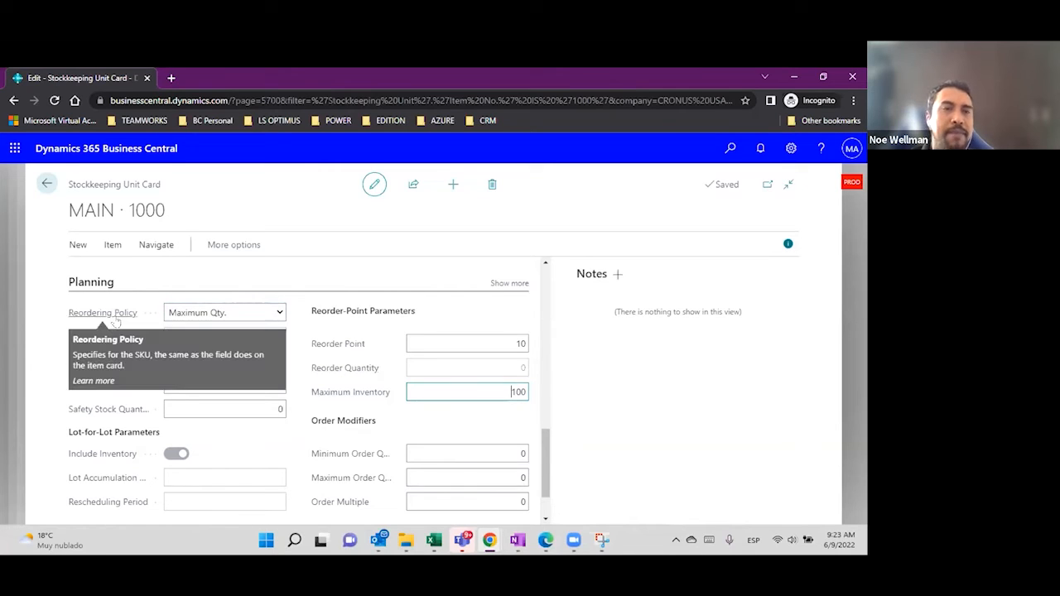
Return to the Items list, search for "requisition" and open the Requisition Worksheets page.
drag(162, 184, 68, 185)
click(47, 184)
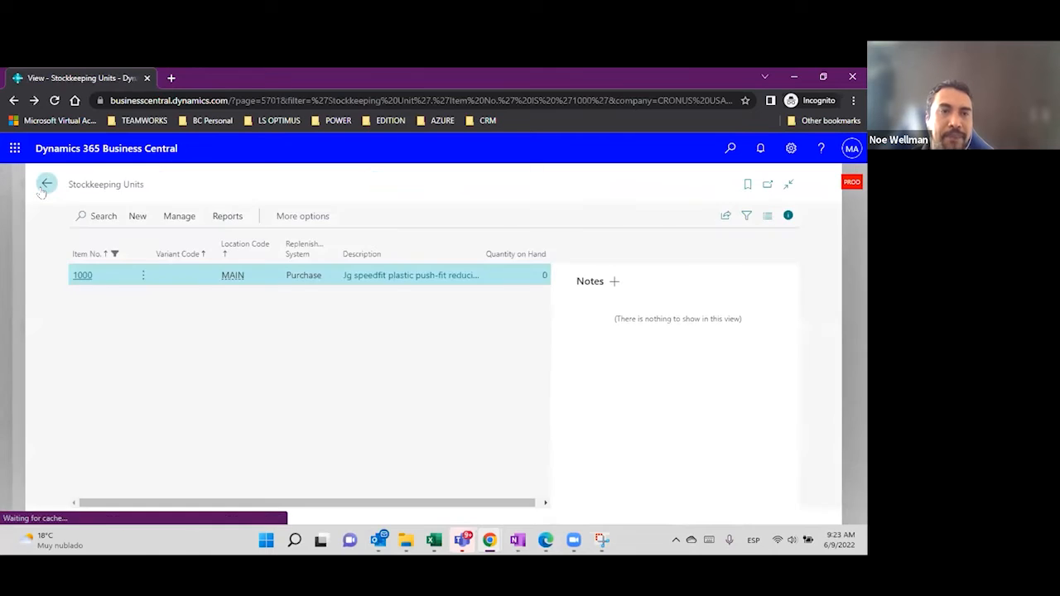
click(46, 183)
click(44, 187)
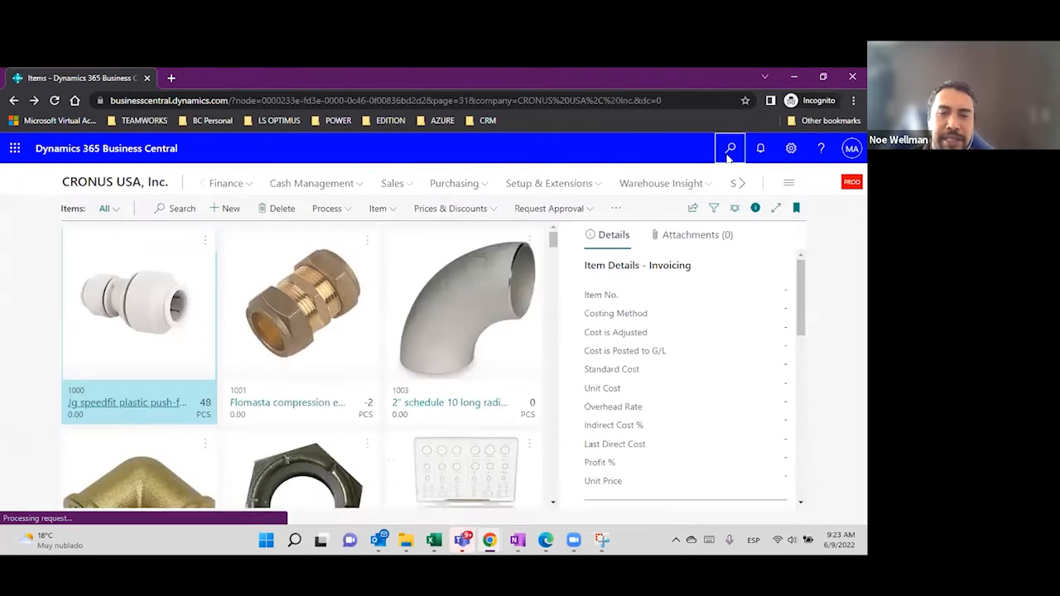
click(728, 152)
text(w)
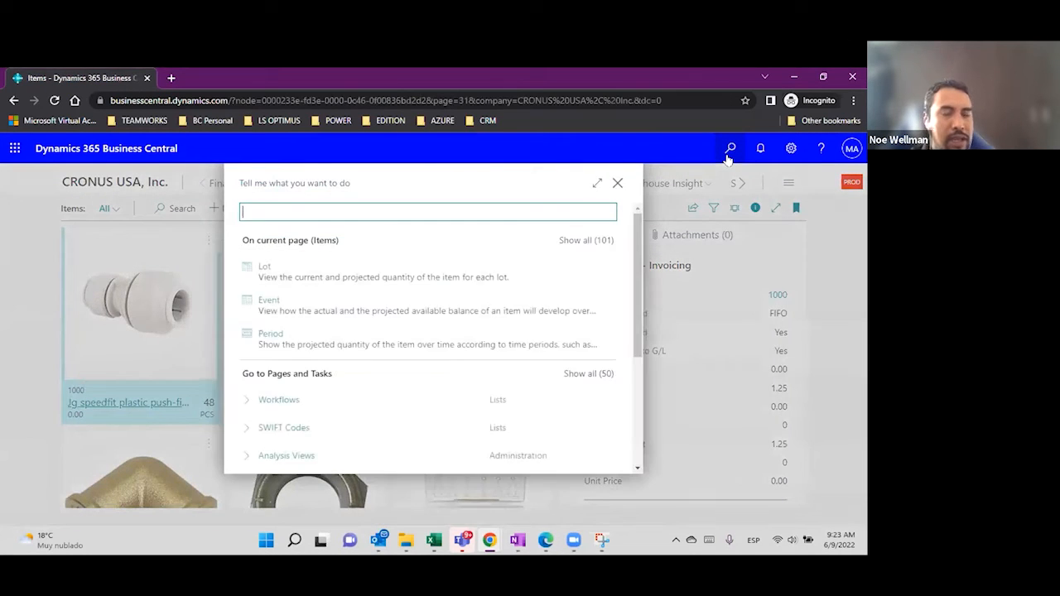
key(BackSpace)
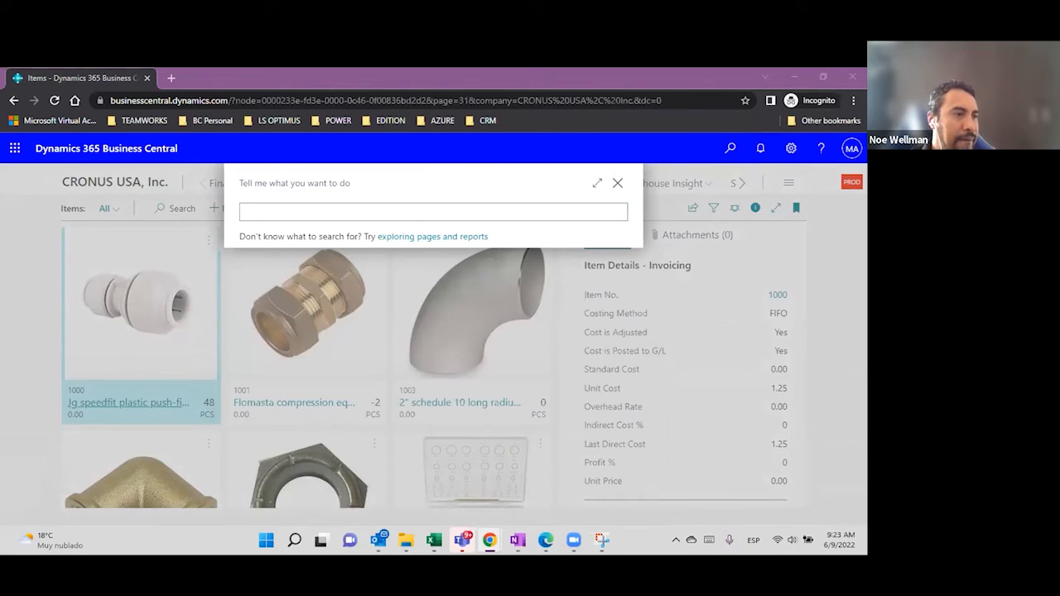
click(368, 207)
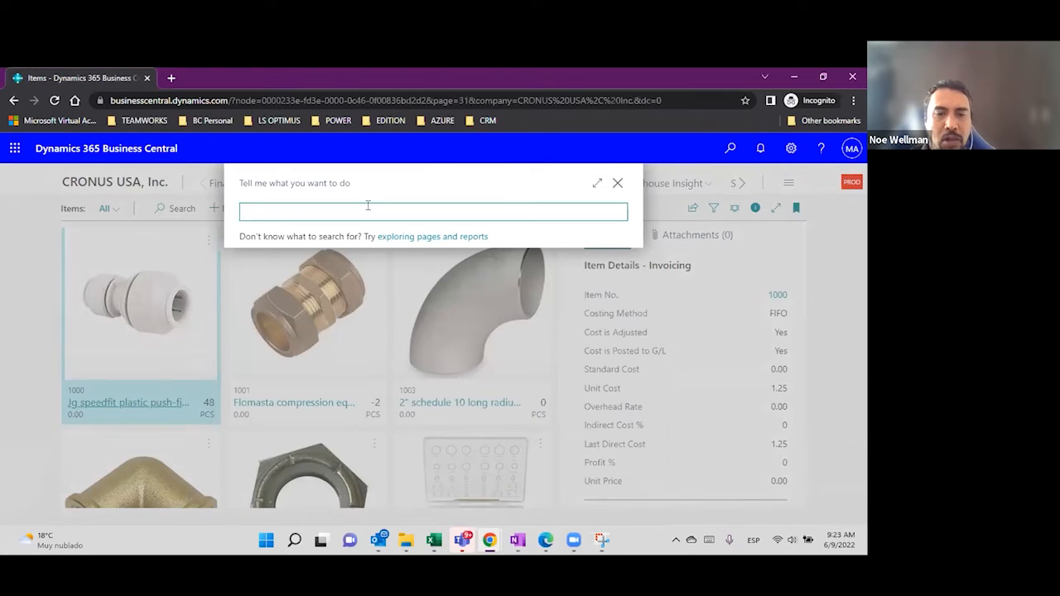
text(requisition)
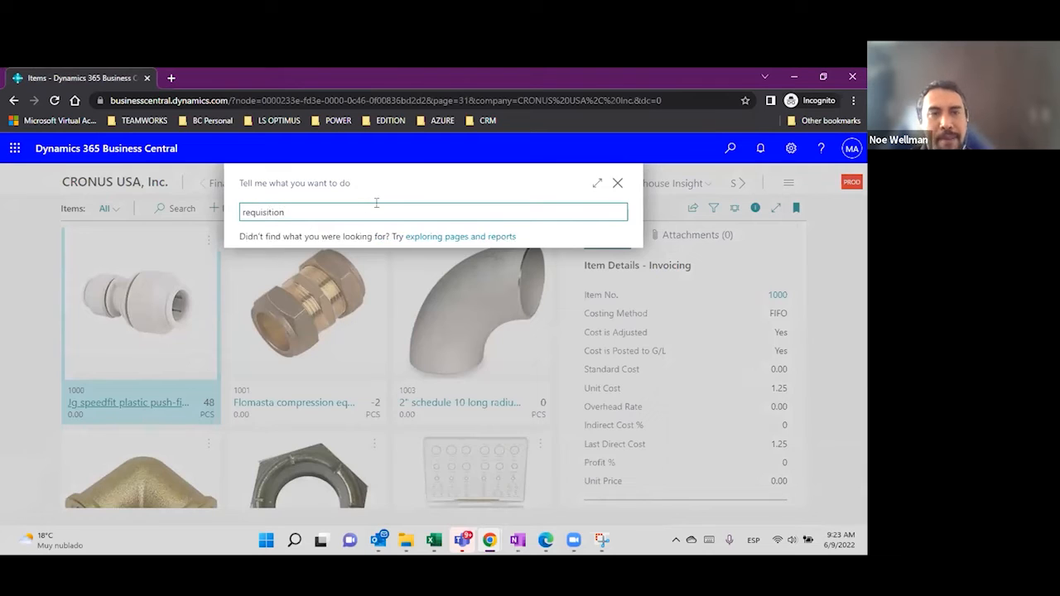
click(327, 331)
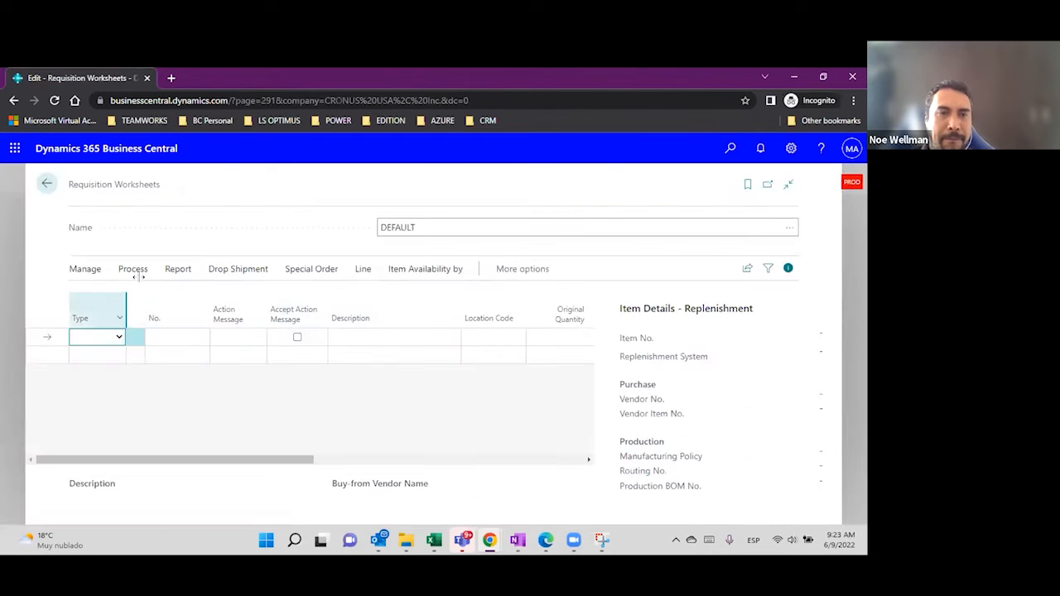
Calculate the requisition plan from 1/1/2022 to 6/9/2022 with the Respect Planning Parameters option switched on.
click(136, 271)
click(119, 293)
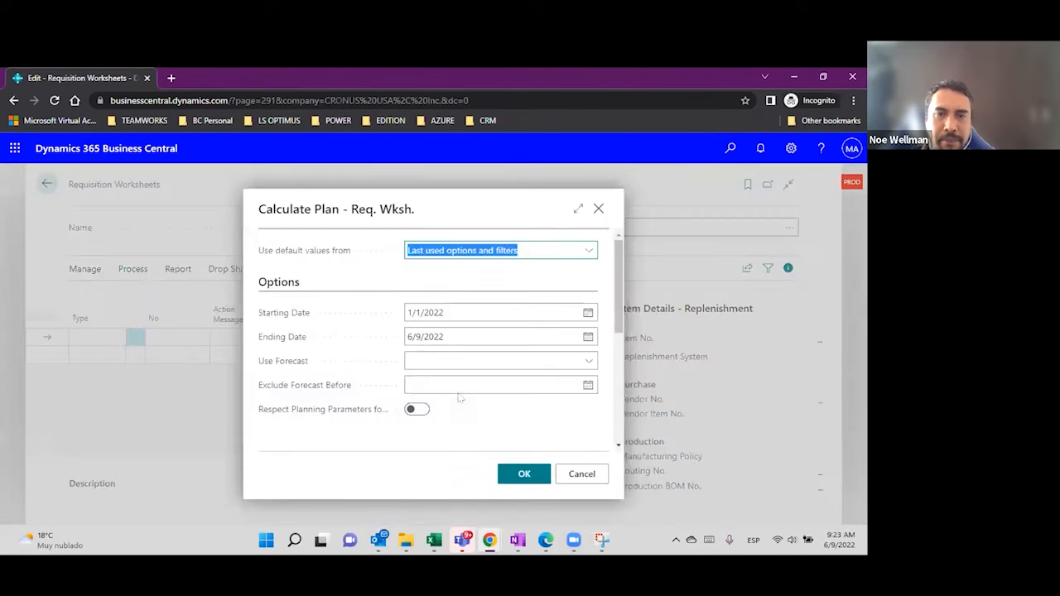
click(412, 409)
click(524, 473)
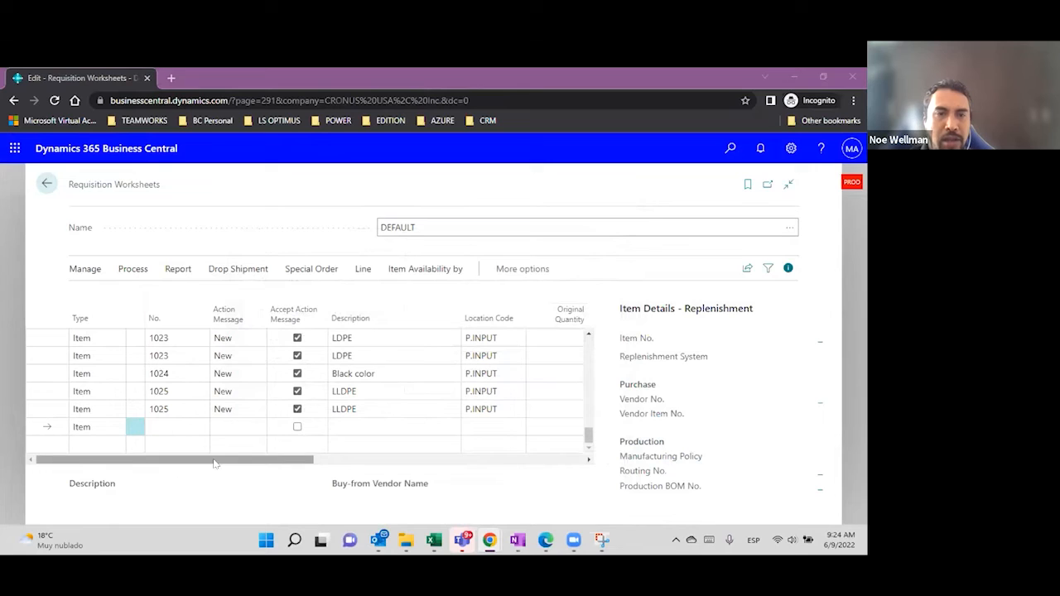
Review the planned lines at the end of the worksheet, checking item numbers against the item lookup for items 1024 and 1025.
mouse_move(217, 464)
mouse_down()
mouse_move(332, 461)
mouse_move(217, 461)
mouse_up()
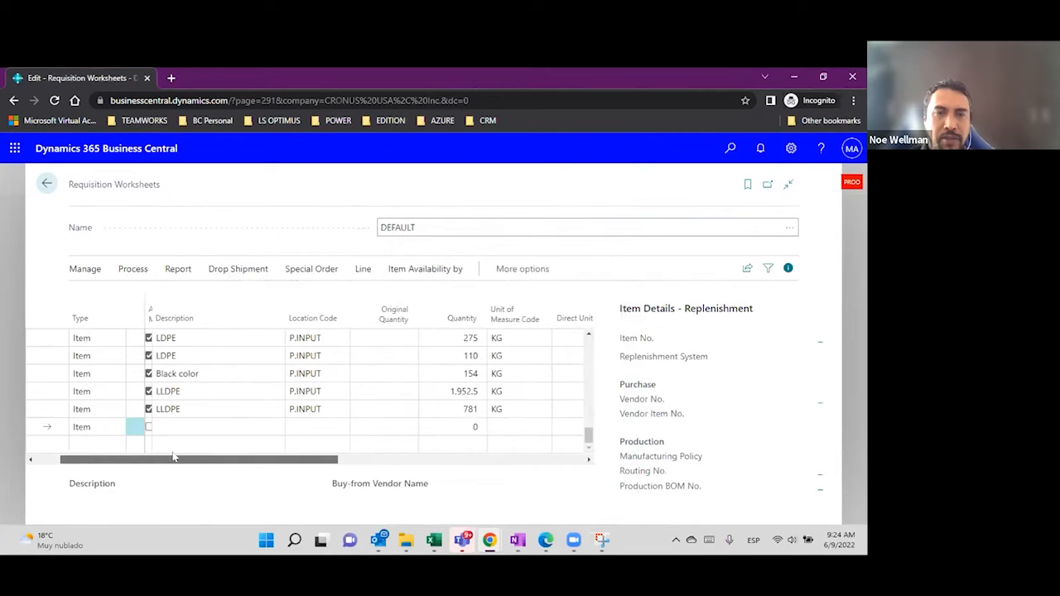
click(197, 374)
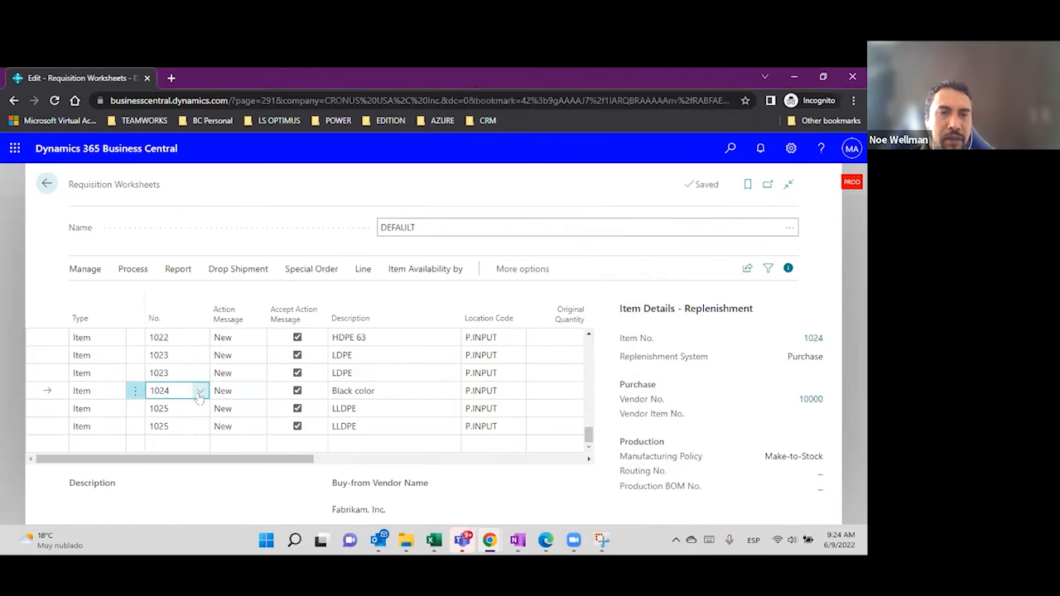
click(199, 391)
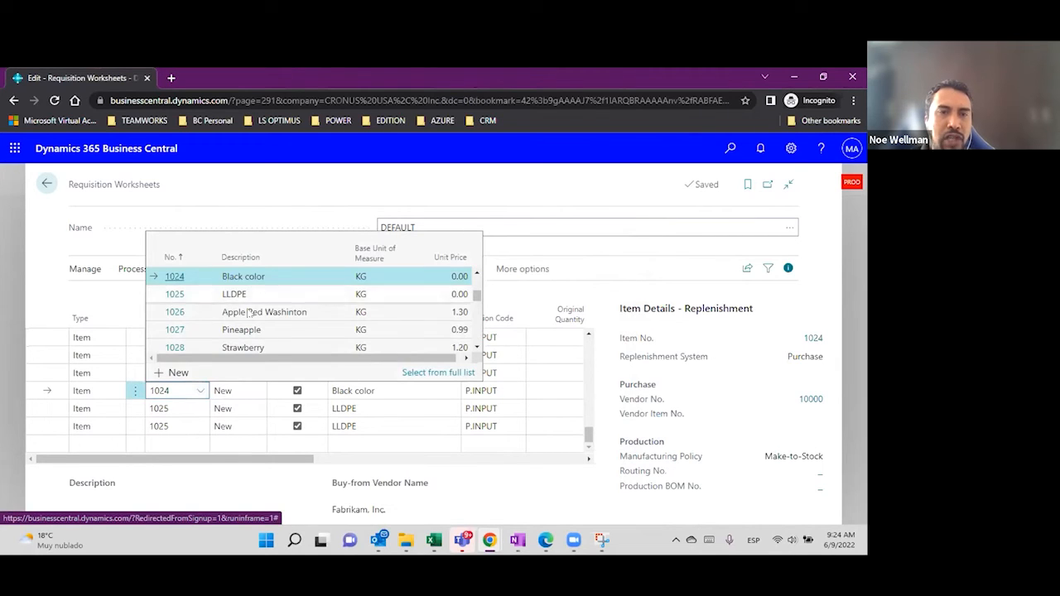
click(185, 406)
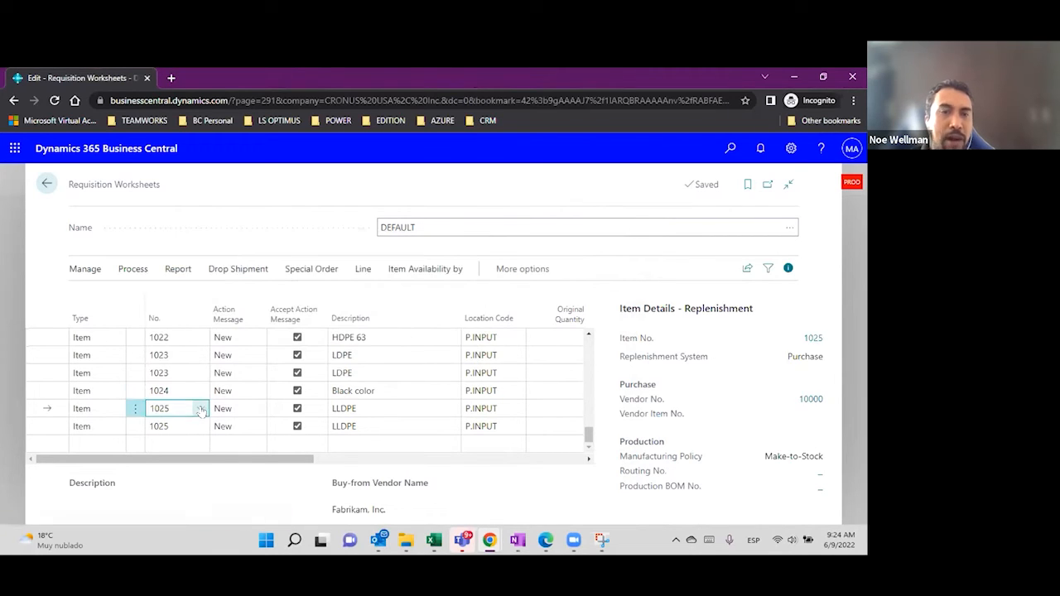
click(201, 408)
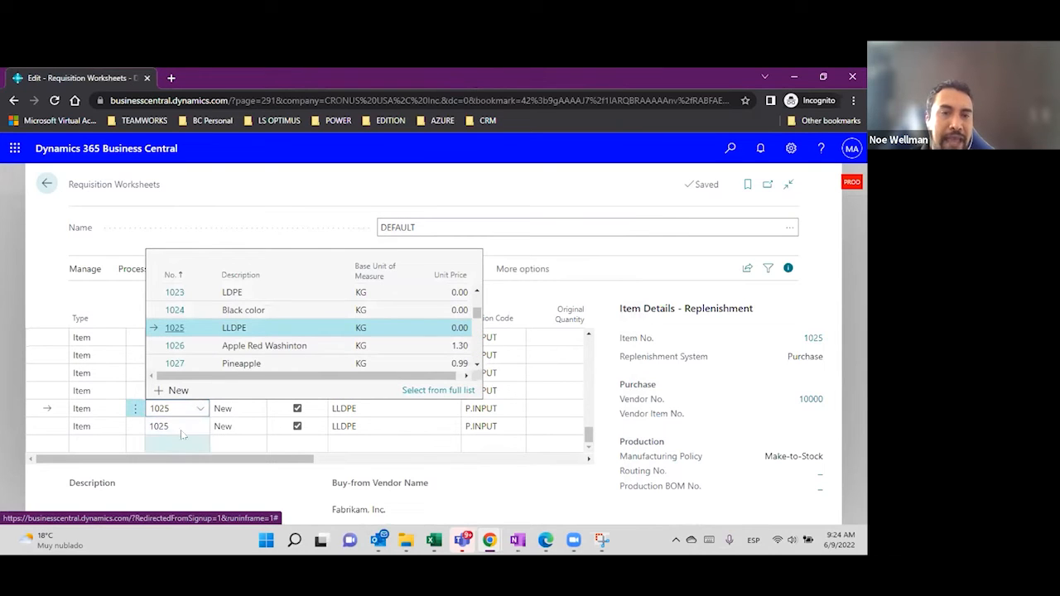
click(193, 428)
click(197, 427)
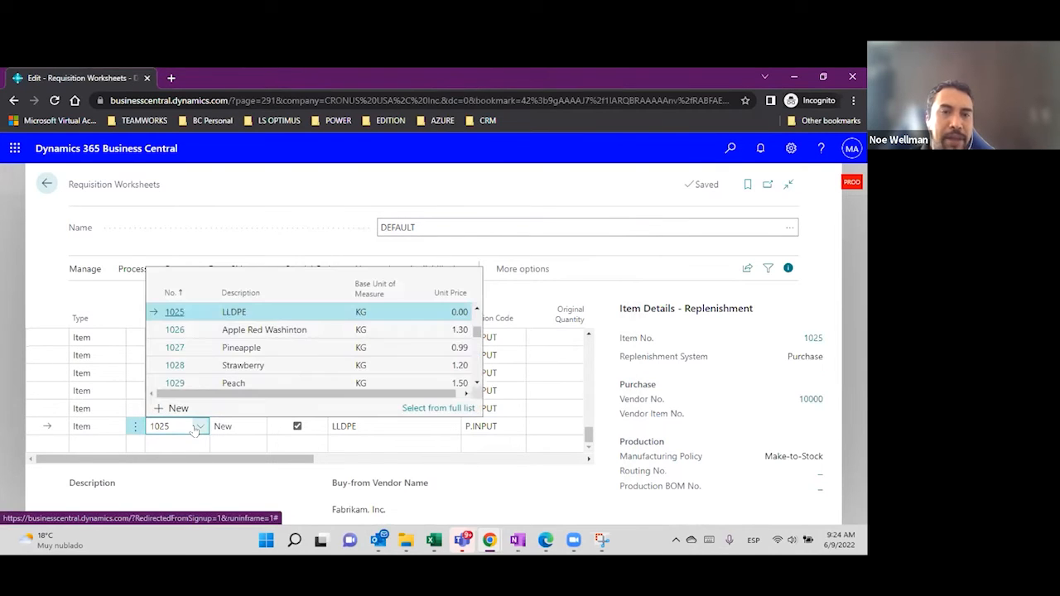
click(182, 486)
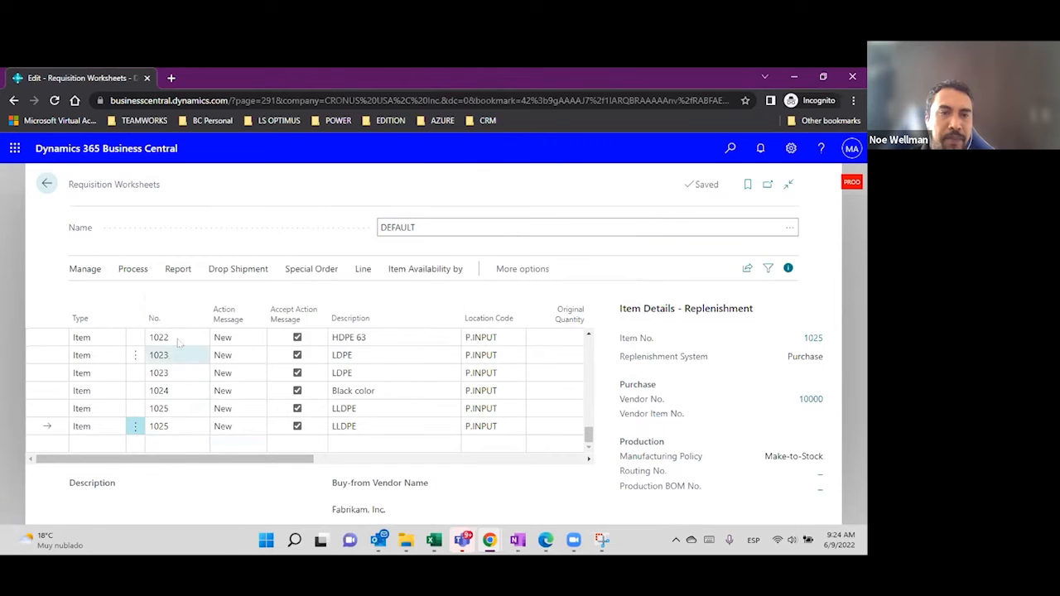
scroll(194, 391, up, 2)
scroll(195, 390, up, 8)
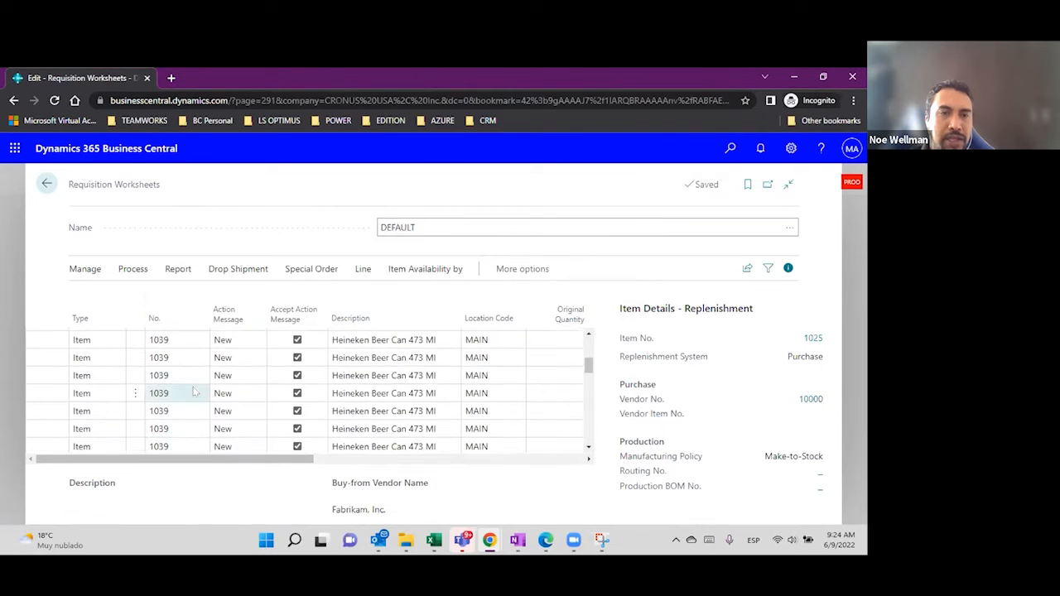
Examine the item numbers, action messages and location codes of the item 1000 line and the Pineapple lines for EAST and MAIN.
click(197, 372)
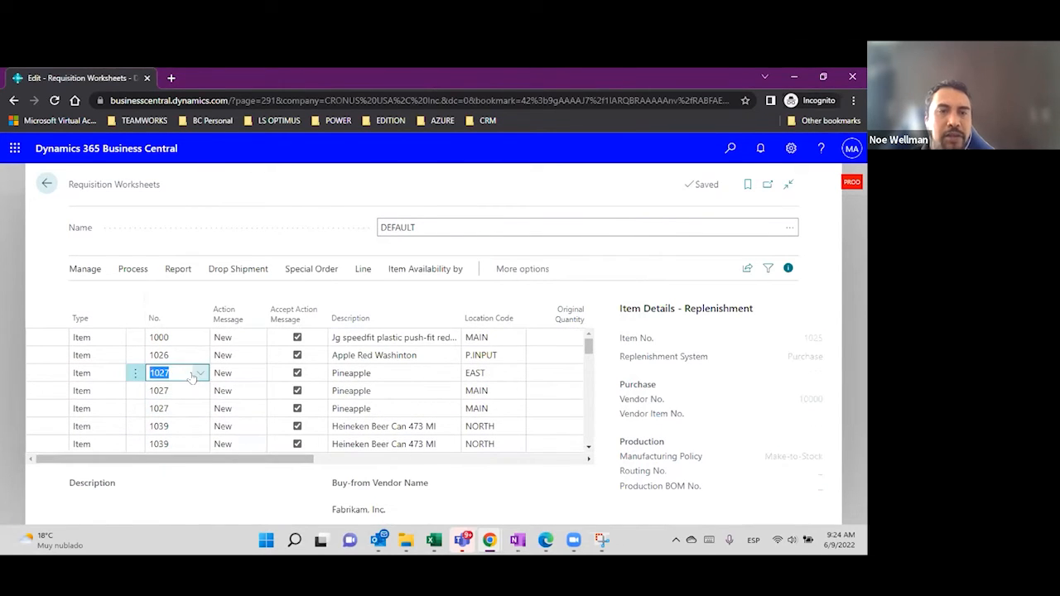
click(715, 261)
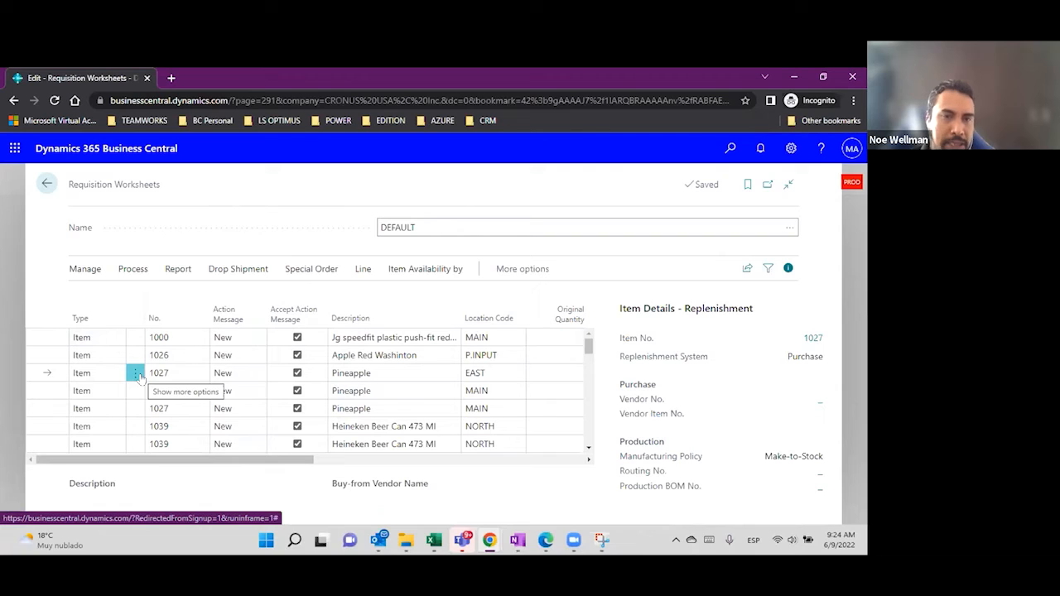
click(188, 337)
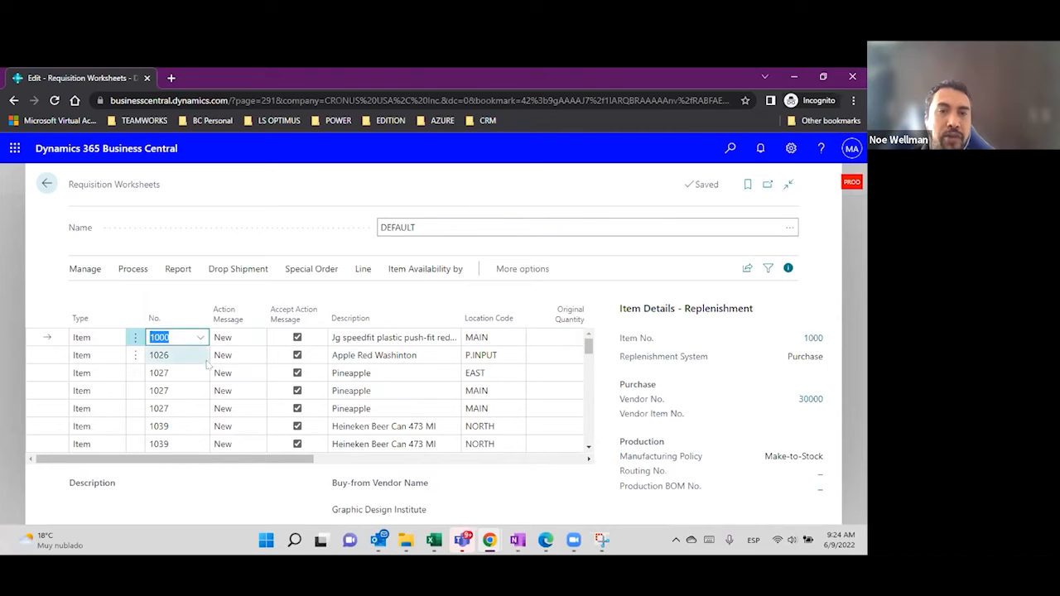
click(185, 377)
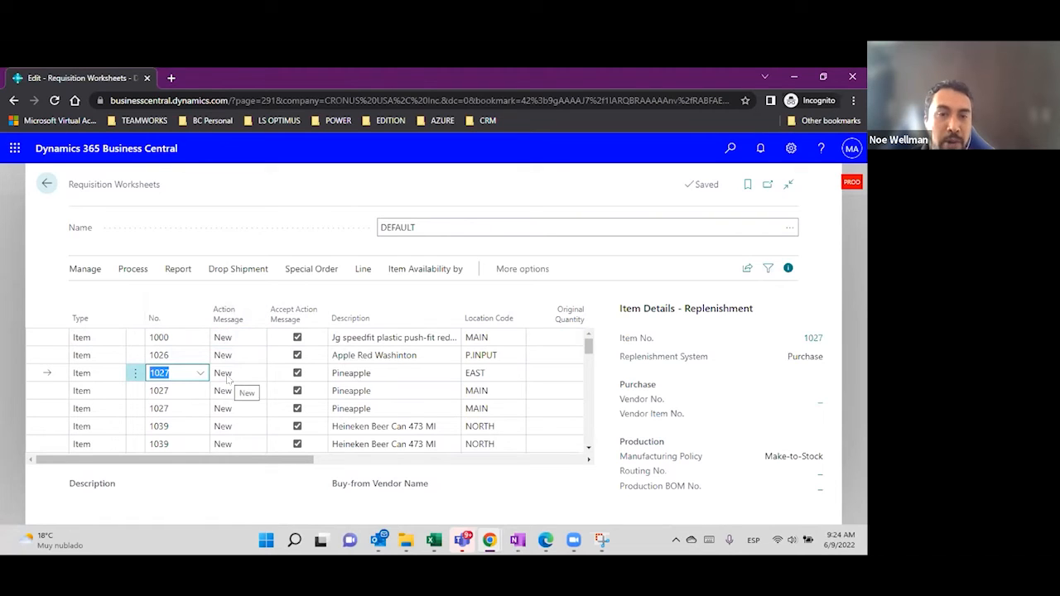
click(496, 373)
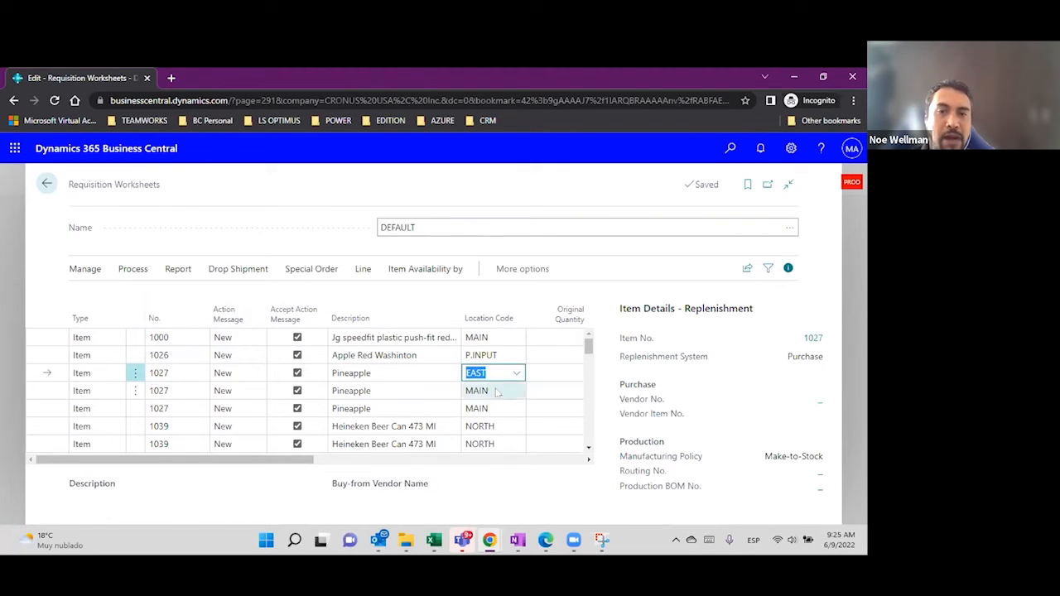
click(236, 391)
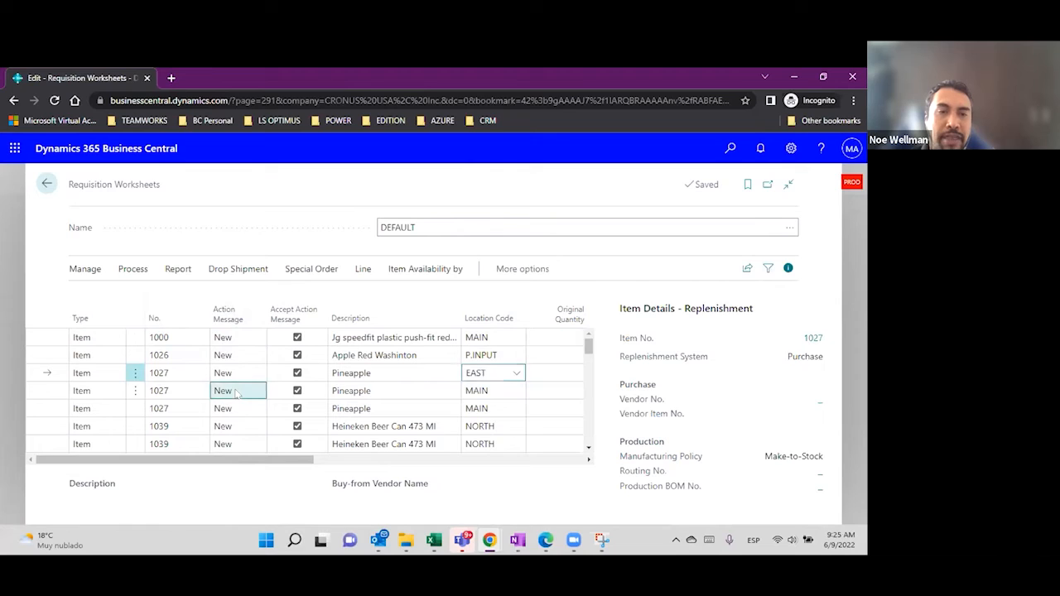
click(469, 391)
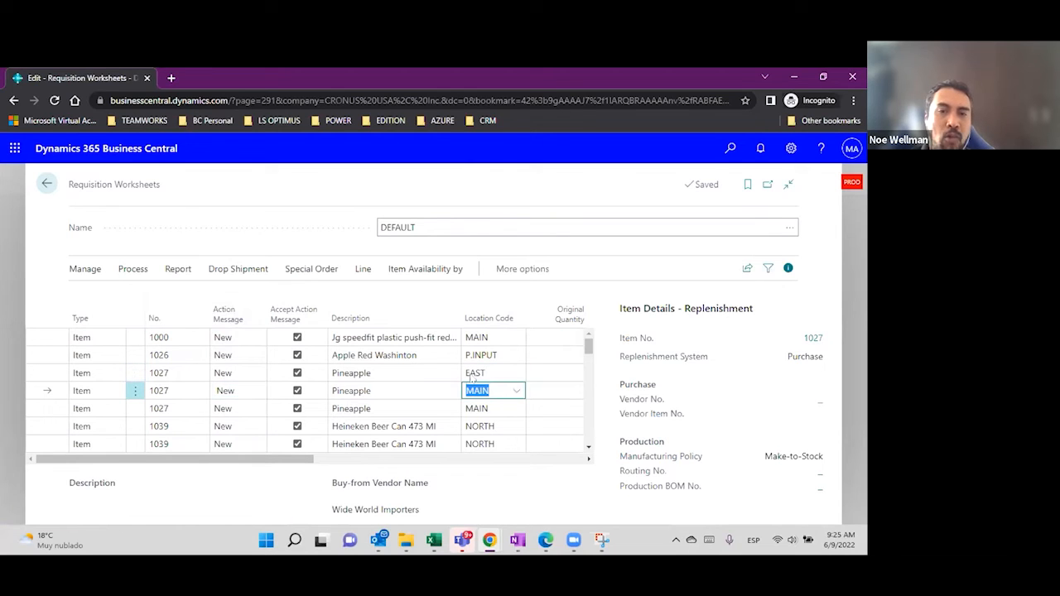
click(391, 377)
click(382, 391)
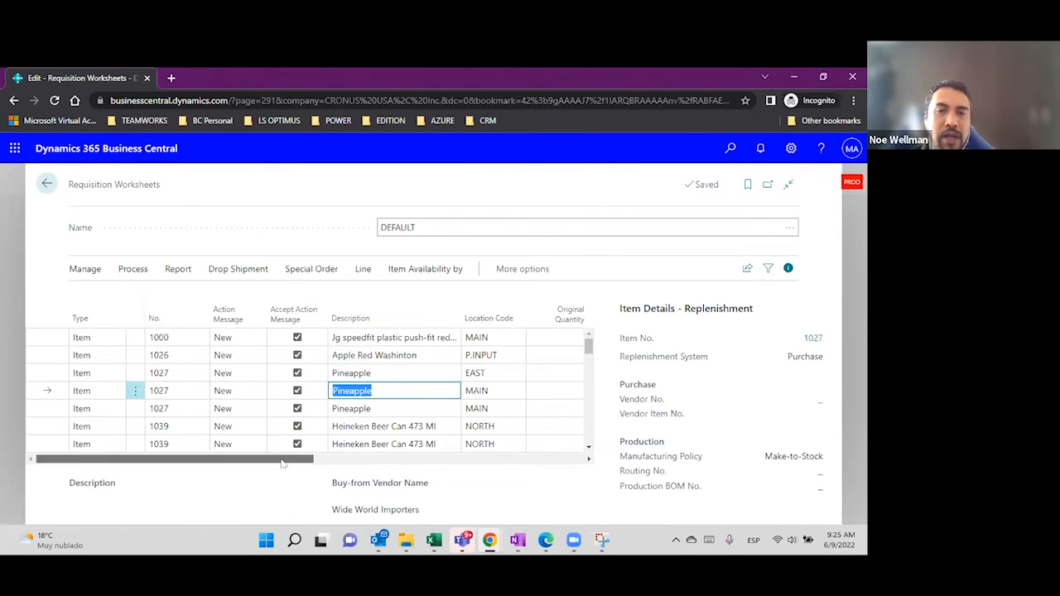
Check the planned quantities, the unit of measure and the direct unit cost on the Pineapple lines.
drag(281, 460, 380, 460)
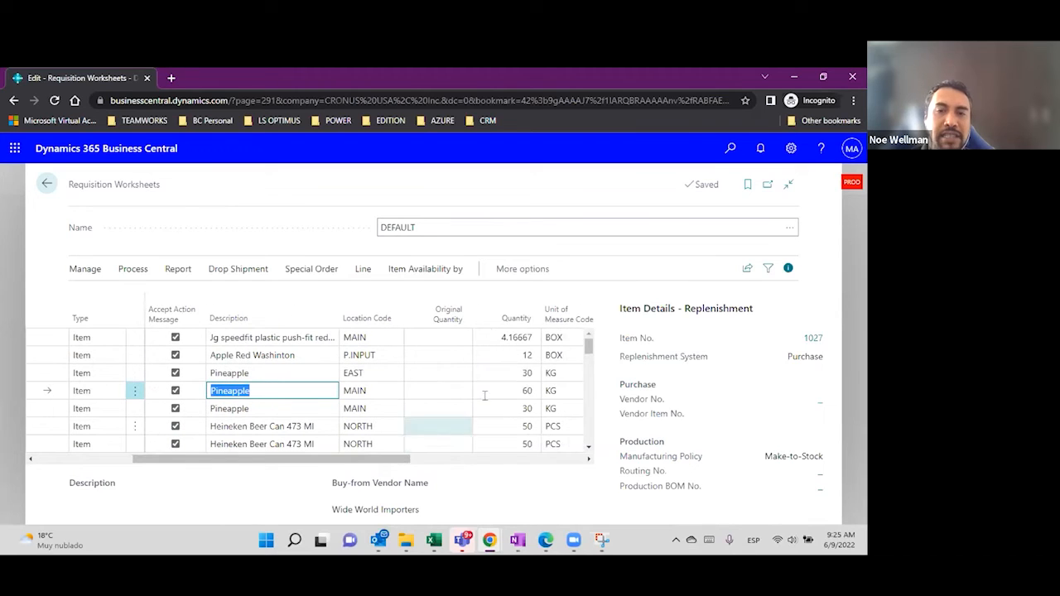
click(511, 391)
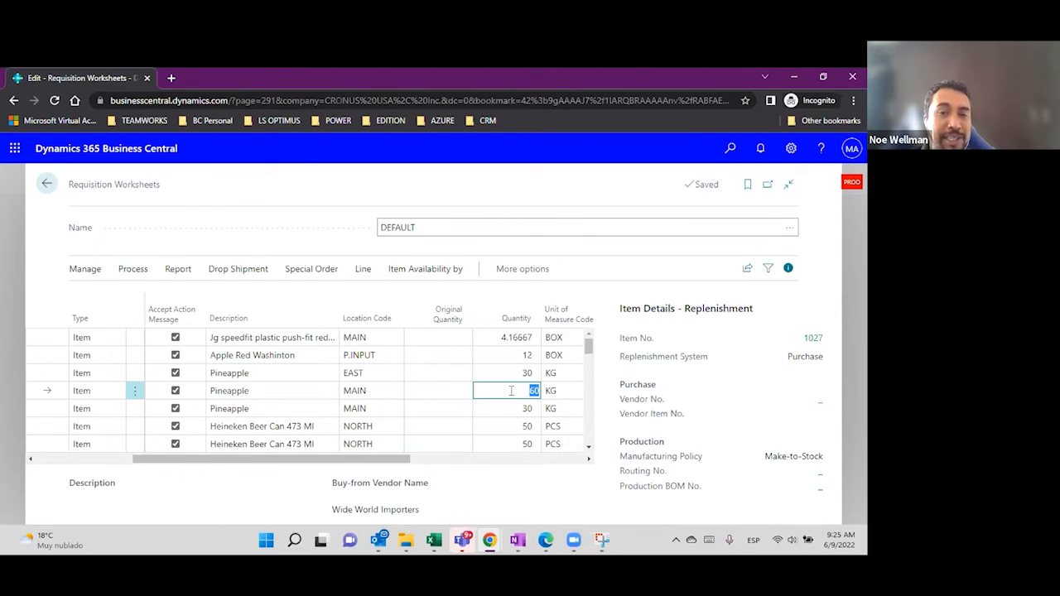
click(513, 373)
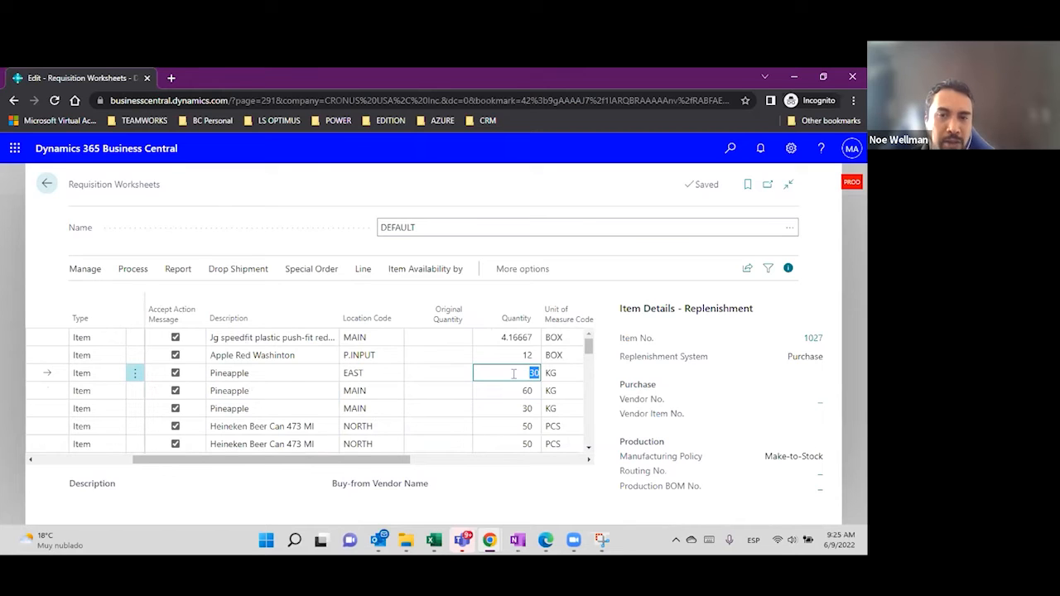
click(555, 373)
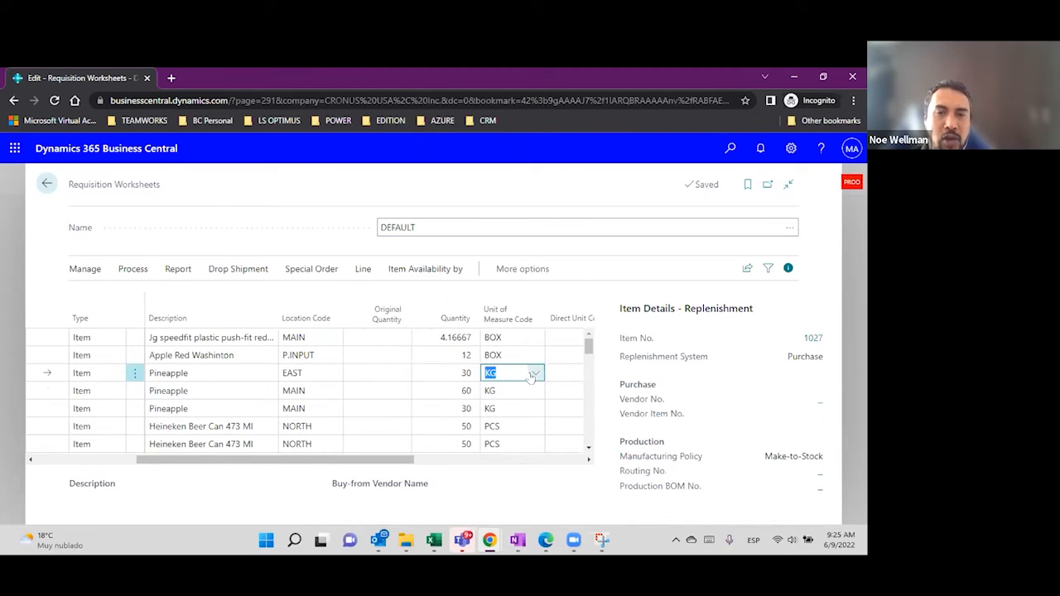
click(534, 373)
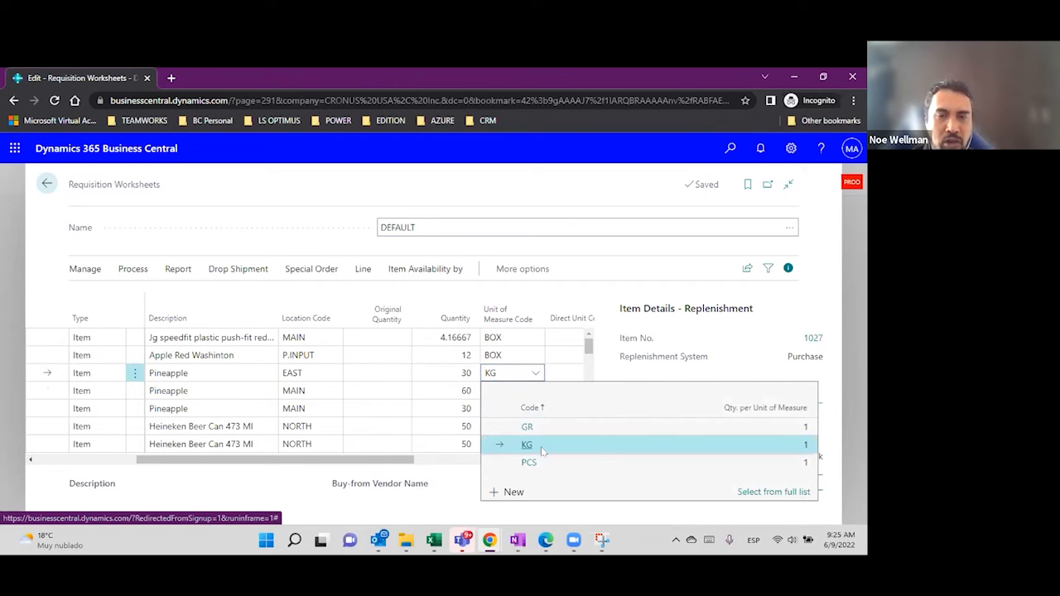
drag(405, 464, 467, 464)
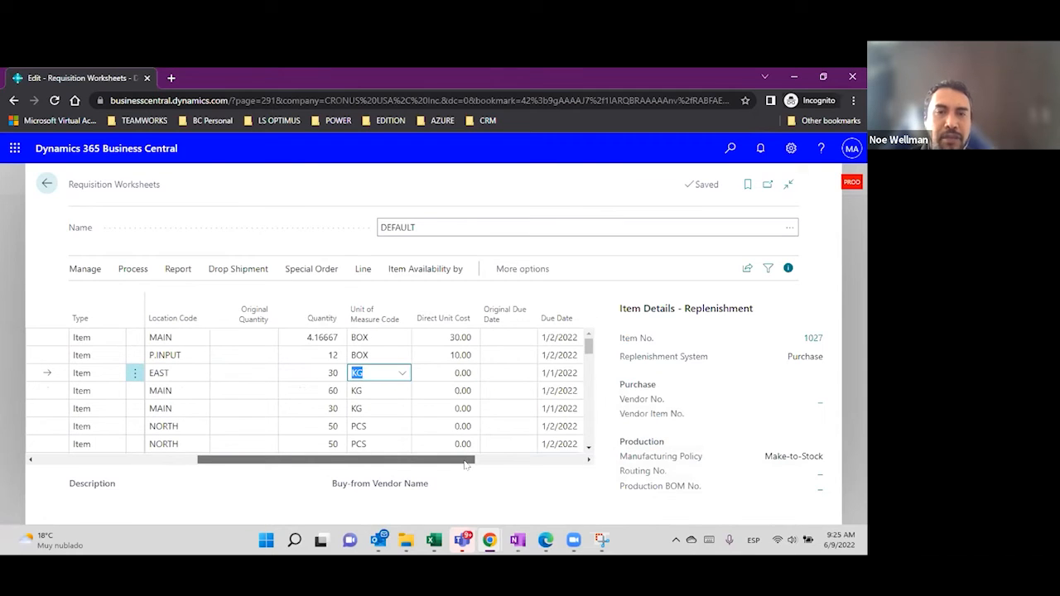
click(454, 370)
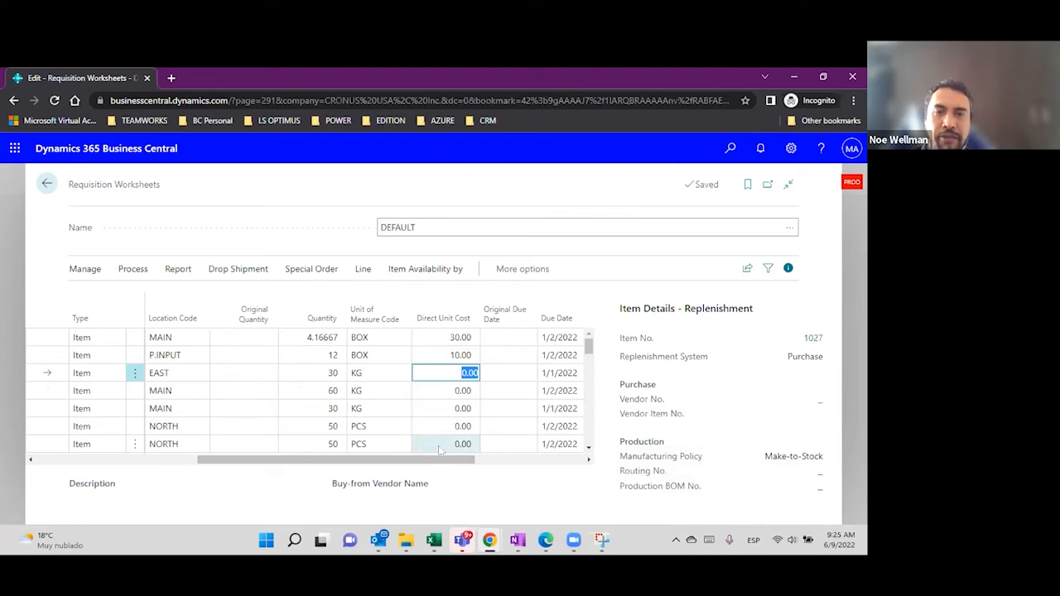
Review the direct unit cost, vendor details and replenishment system of the Apple Red Washinton line, plus the EAST Pineapple line's replenishment system.
drag(436, 462, 502, 467)
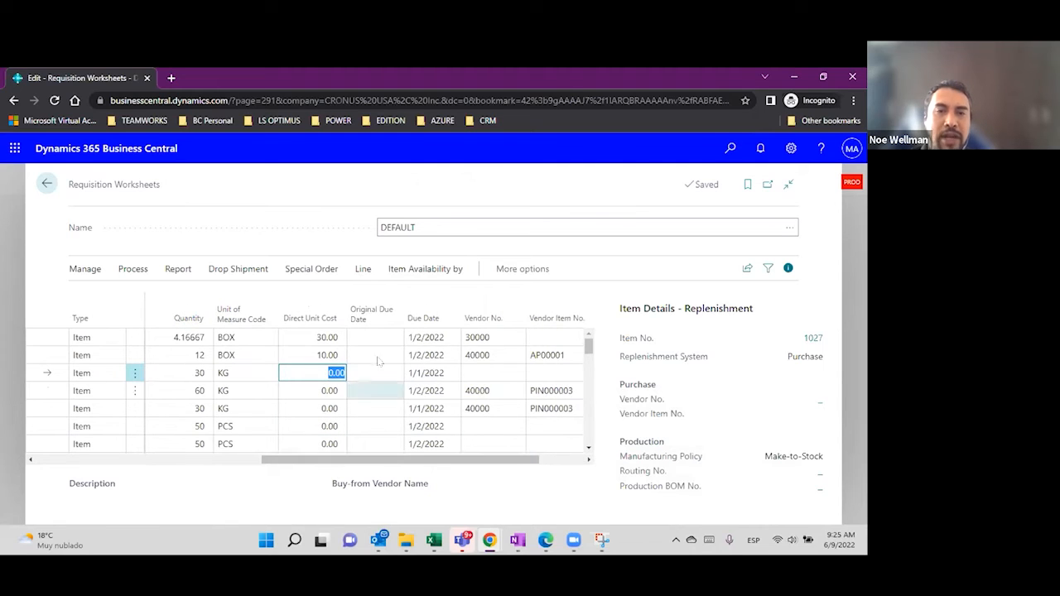
click(313, 357)
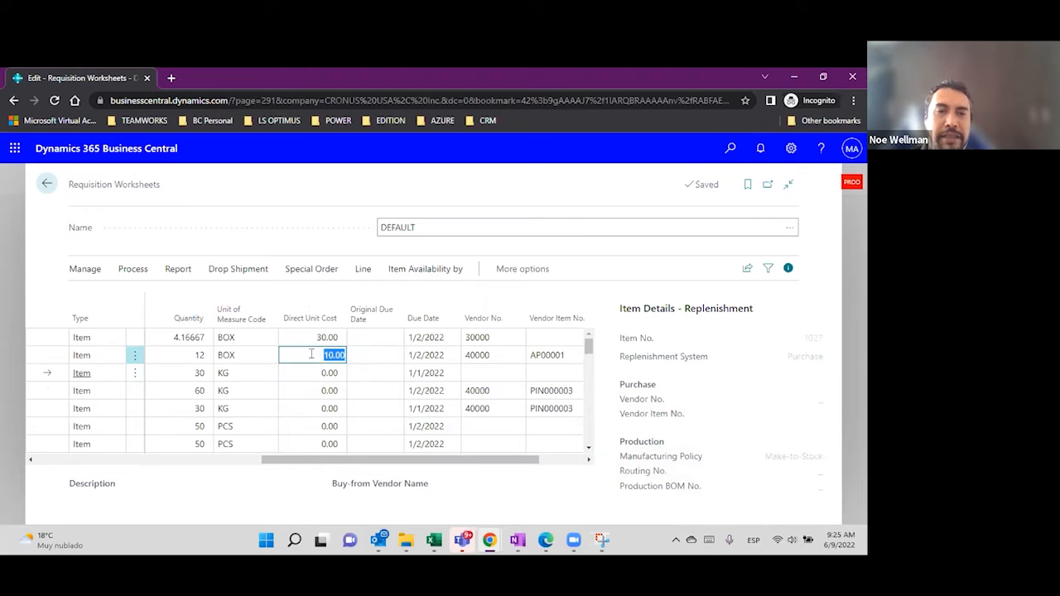
click(497, 354)
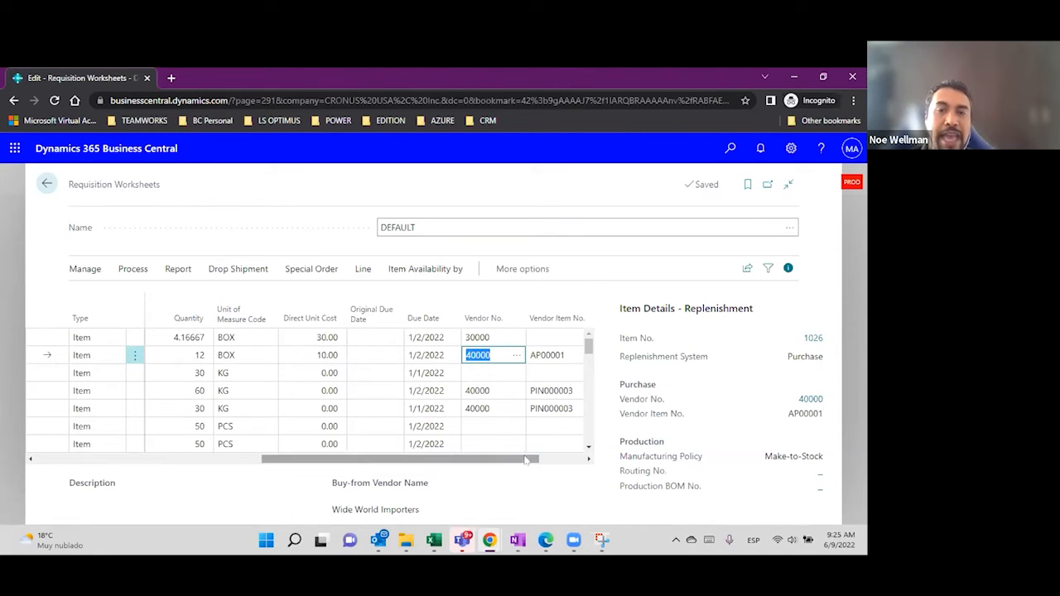
drag(532, 461, 580, 461)
click(450, 355)
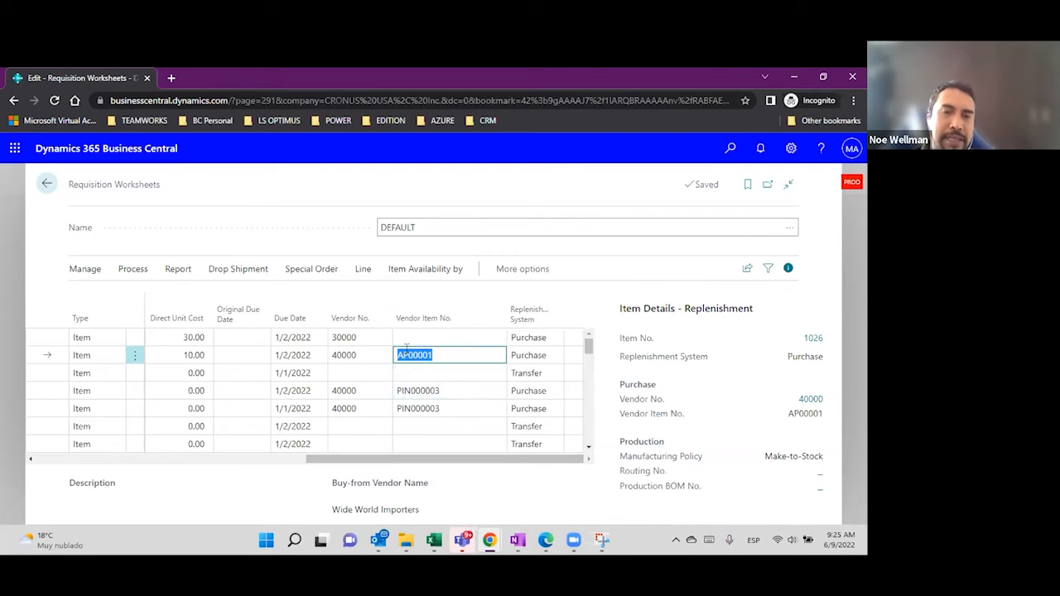
click(372, 355)
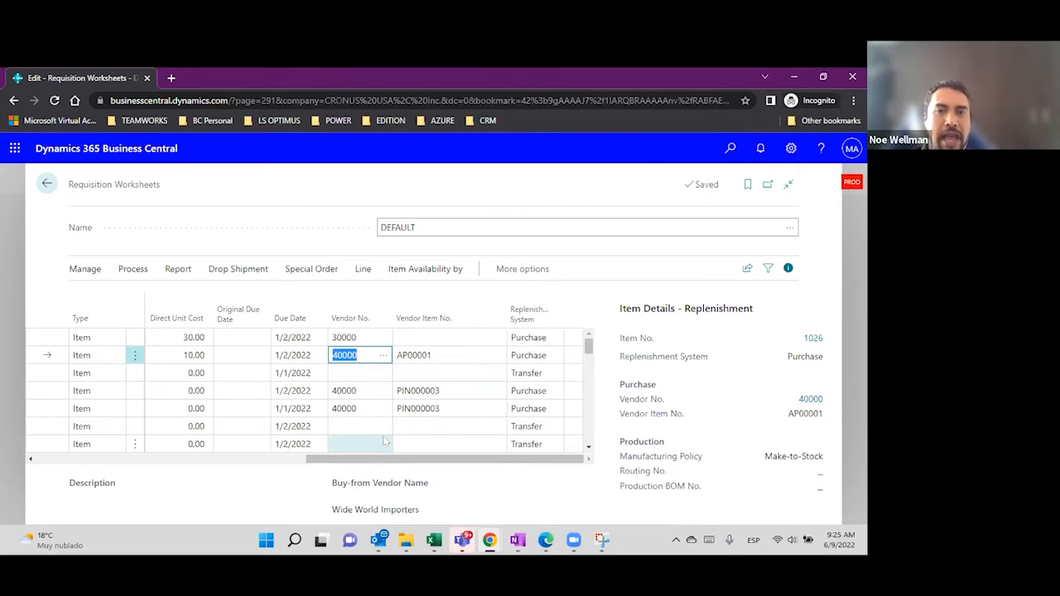
click(445, 353)
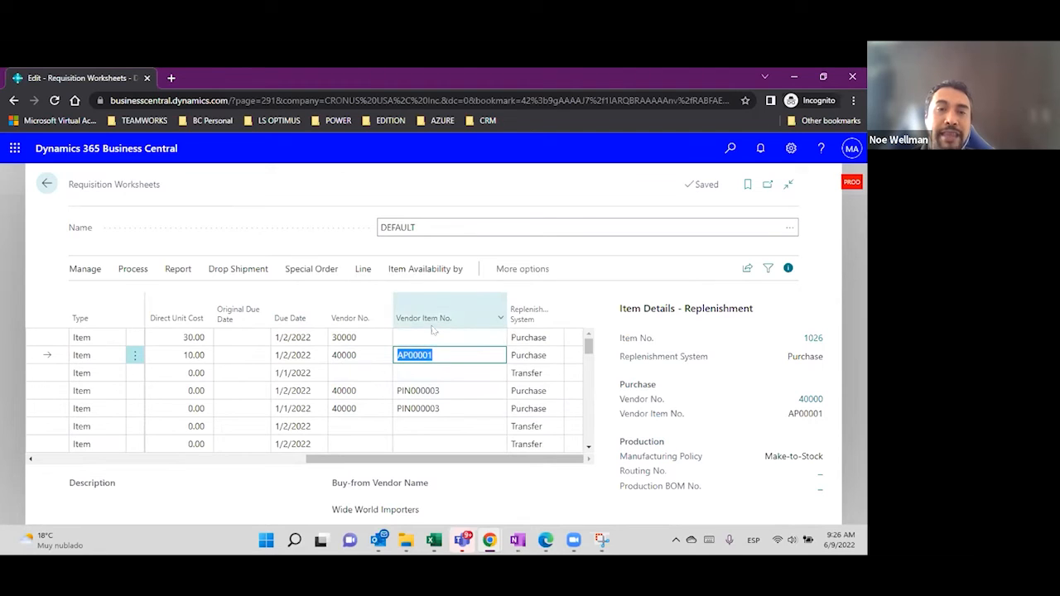
click(542, 356)
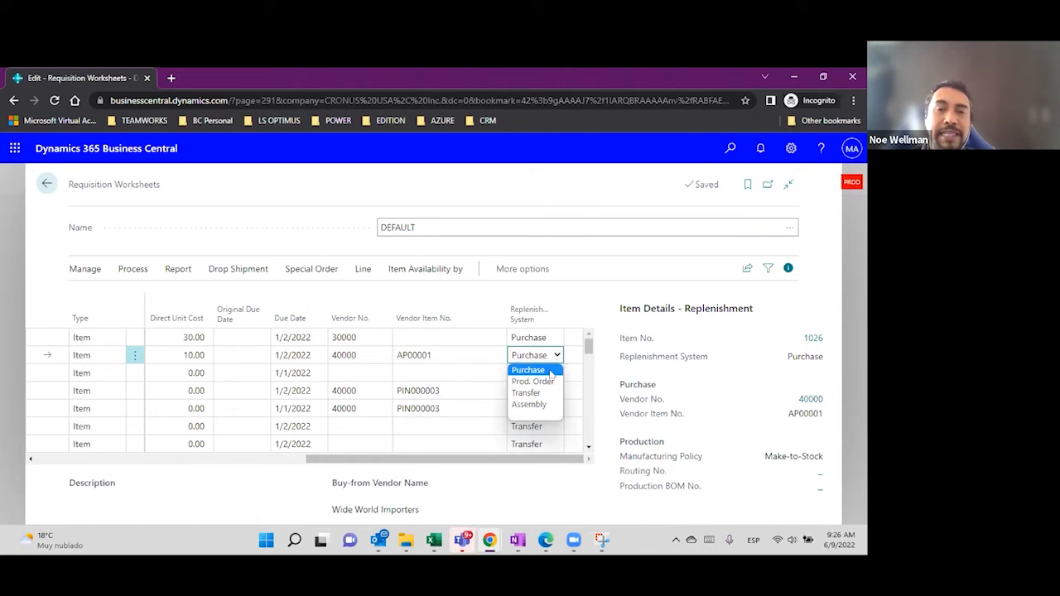
click(550, 372)
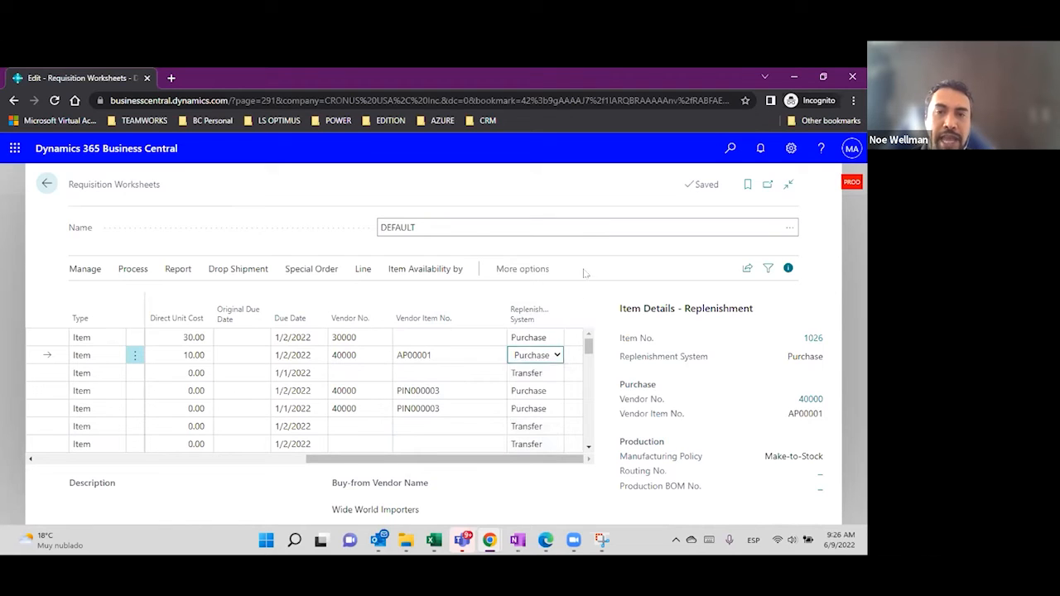
click(542, 374)
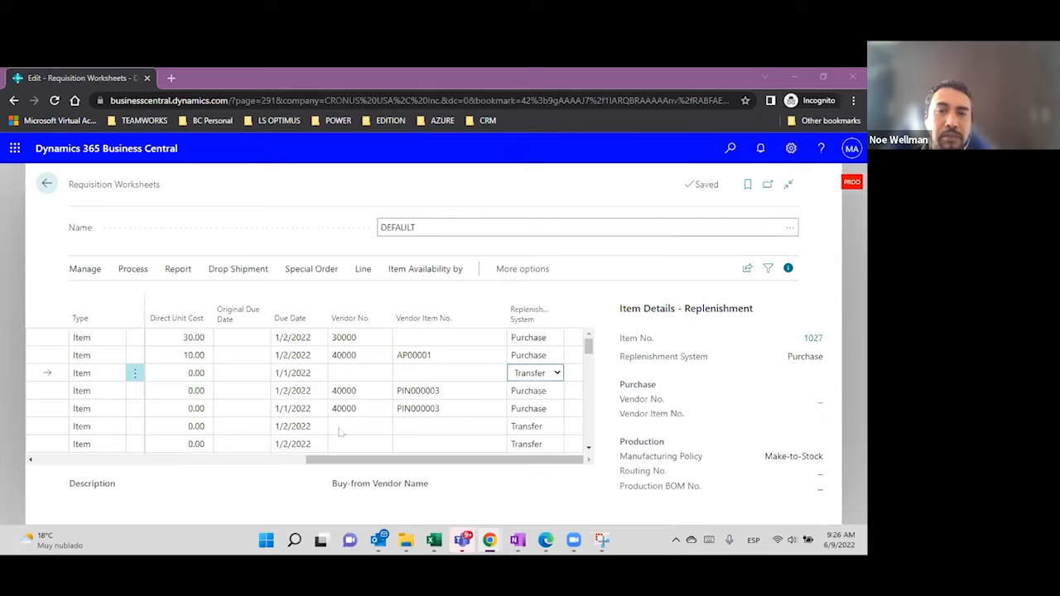
Review the requisition worksheet's available processing, report and drop shipment actions.
drag(342, 461, 47, 476)
click(132, 270)
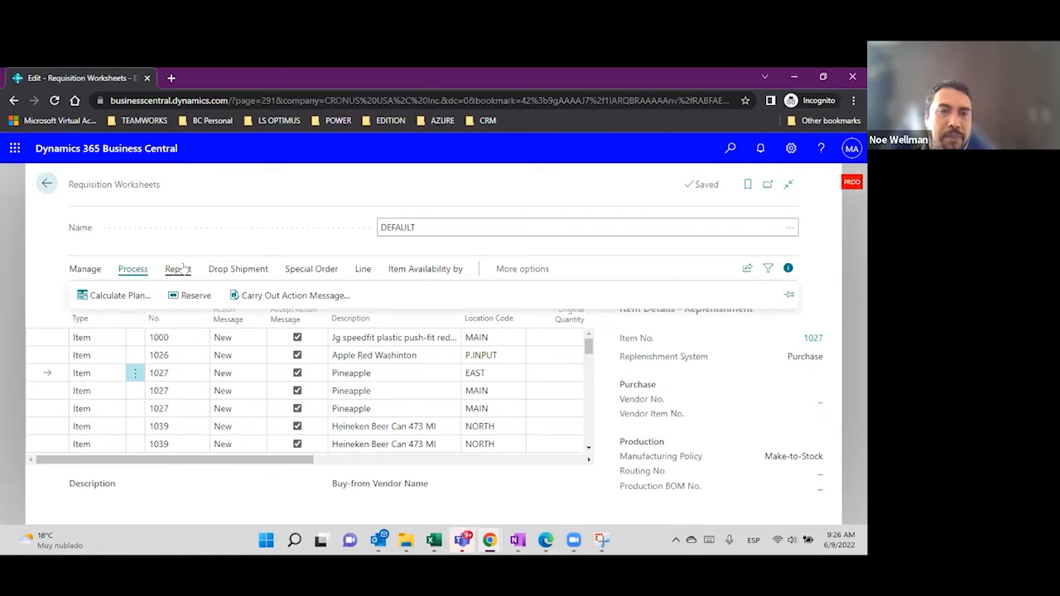
click(184, 269)
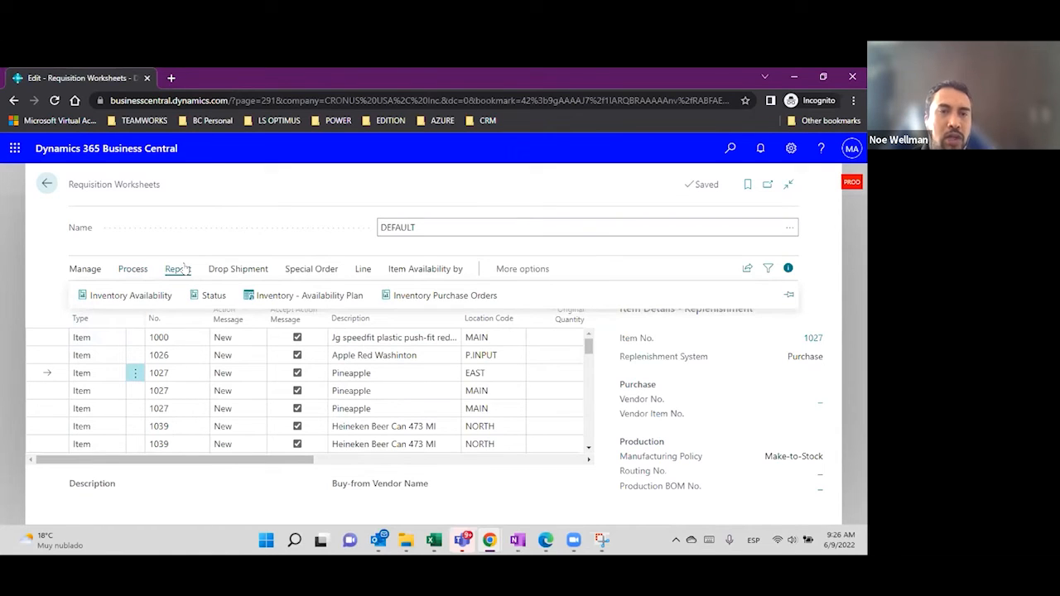
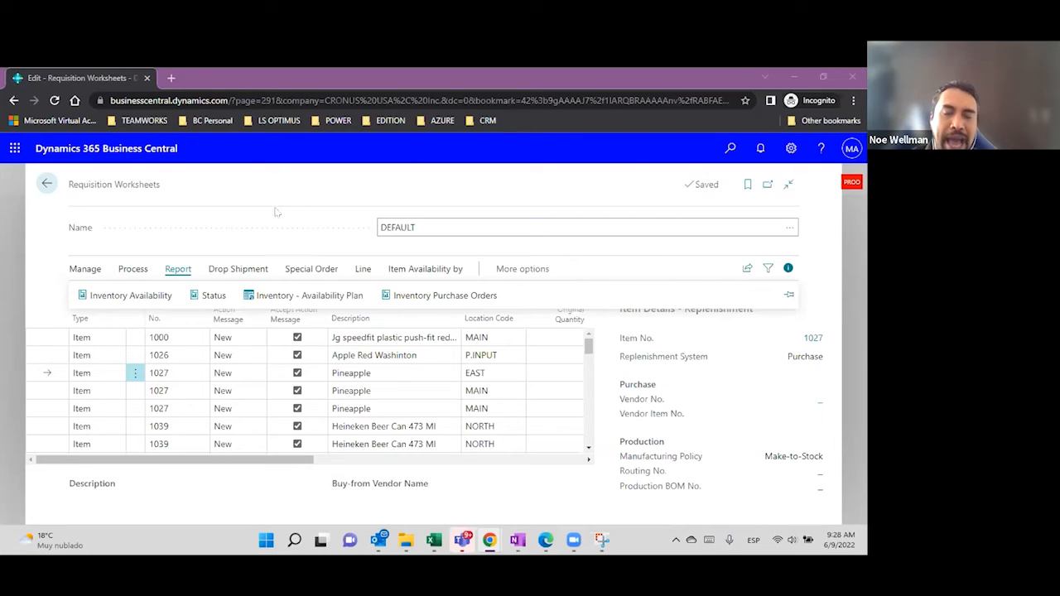
click(235, 271)
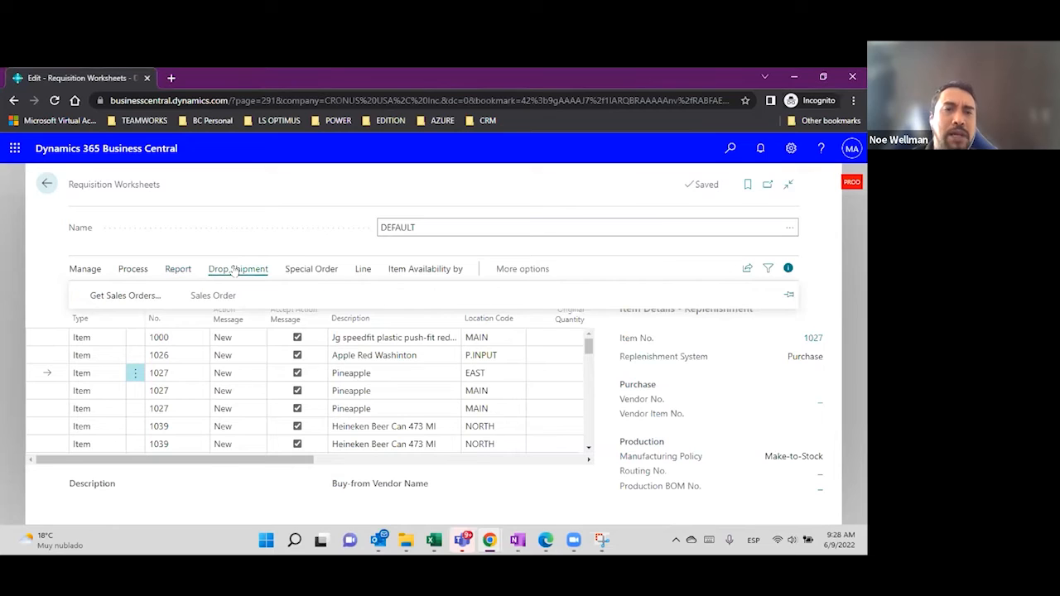
Examine the Get Sales Orders request for special orders, close it without running, and check the matching drop shipment action.
click(311, 270)
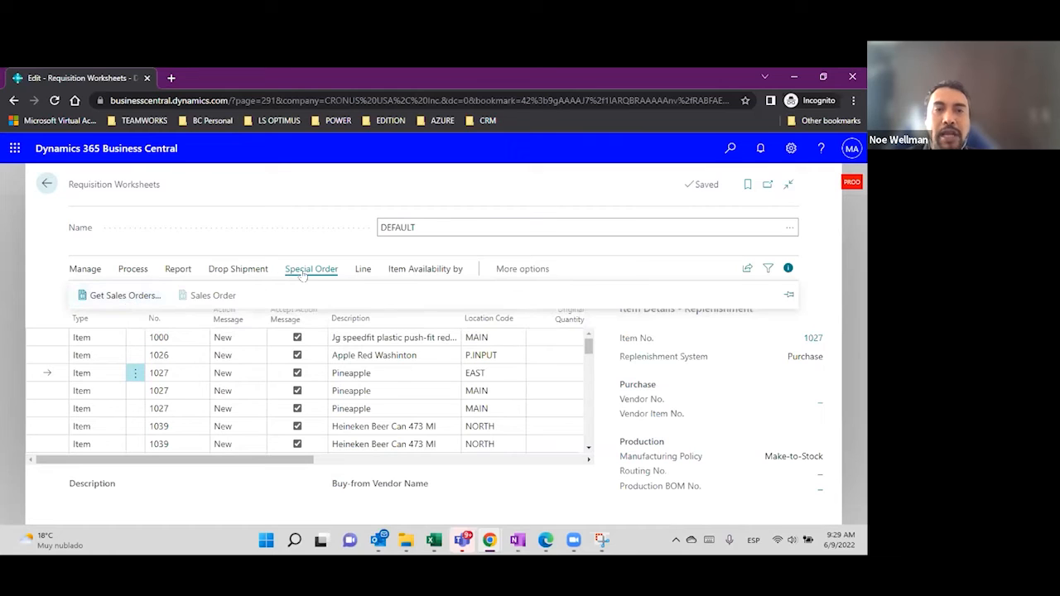
click(114, 303)
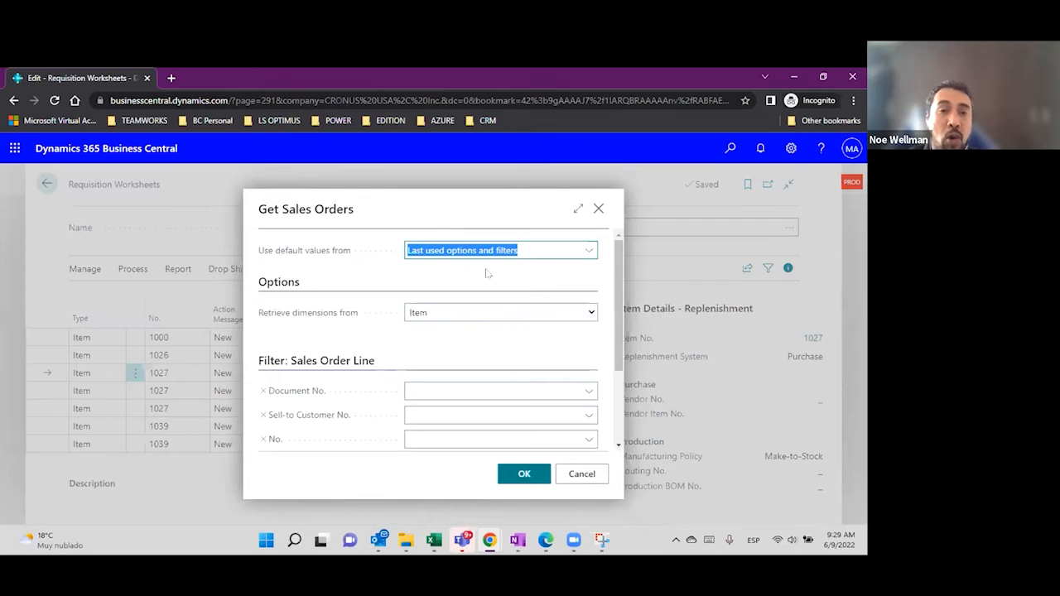
drag(357, 214, 256, 216)
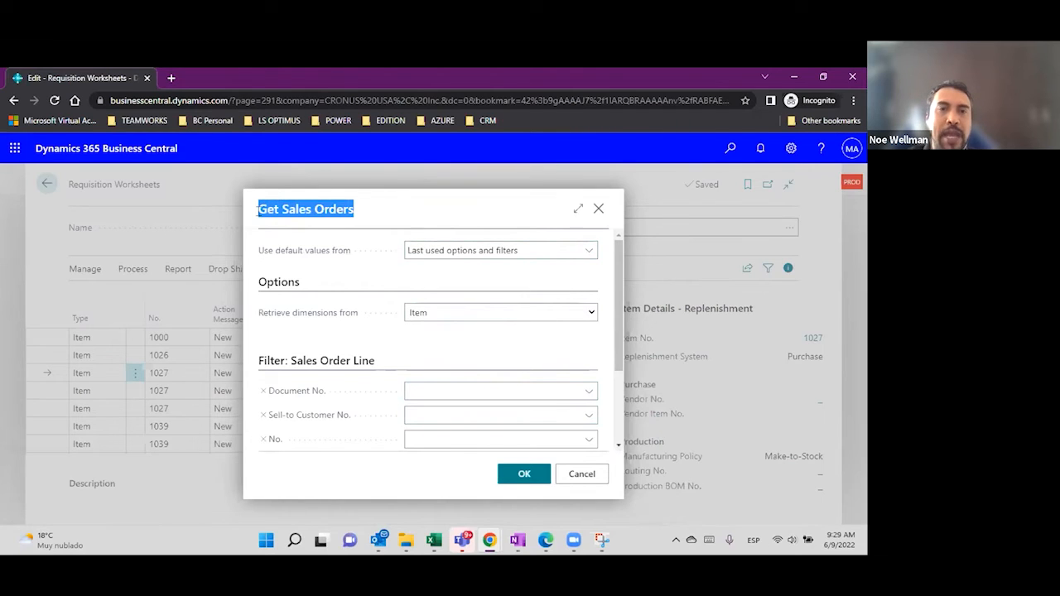
mouse_move(346, 255)
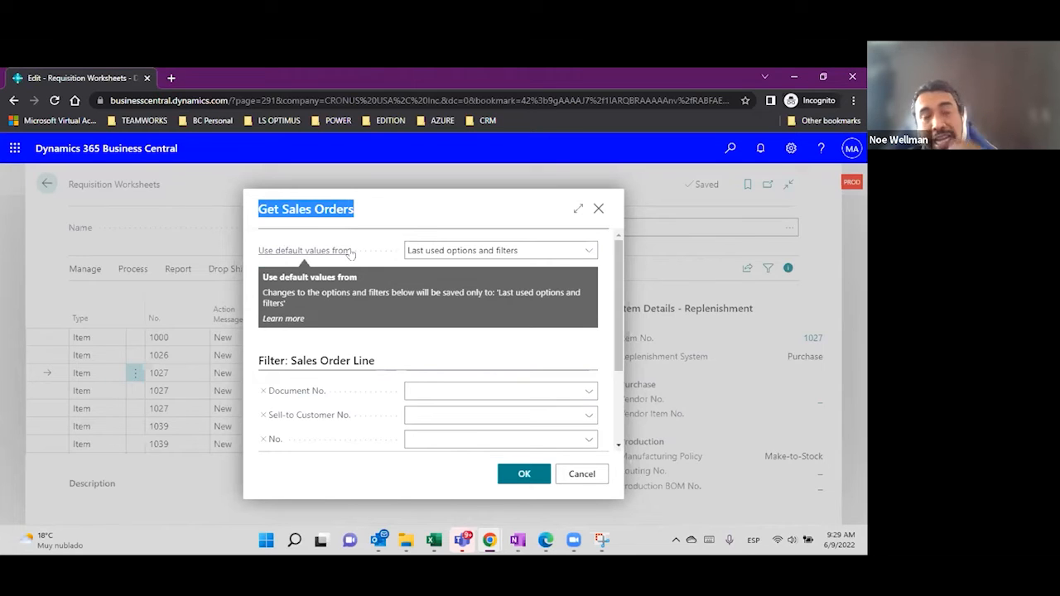
click(599, 209)
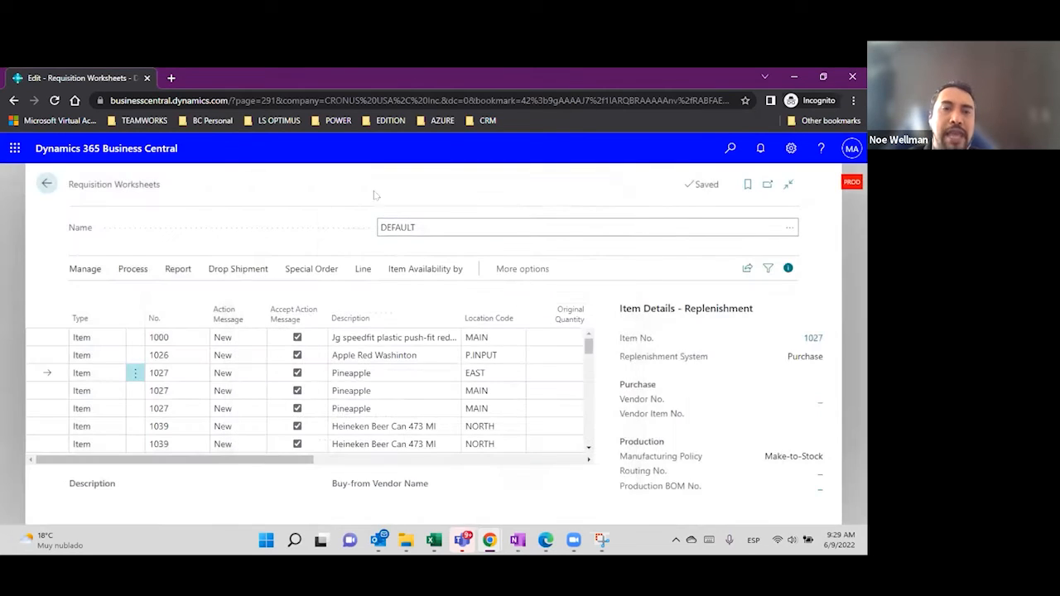
click(234, 272)
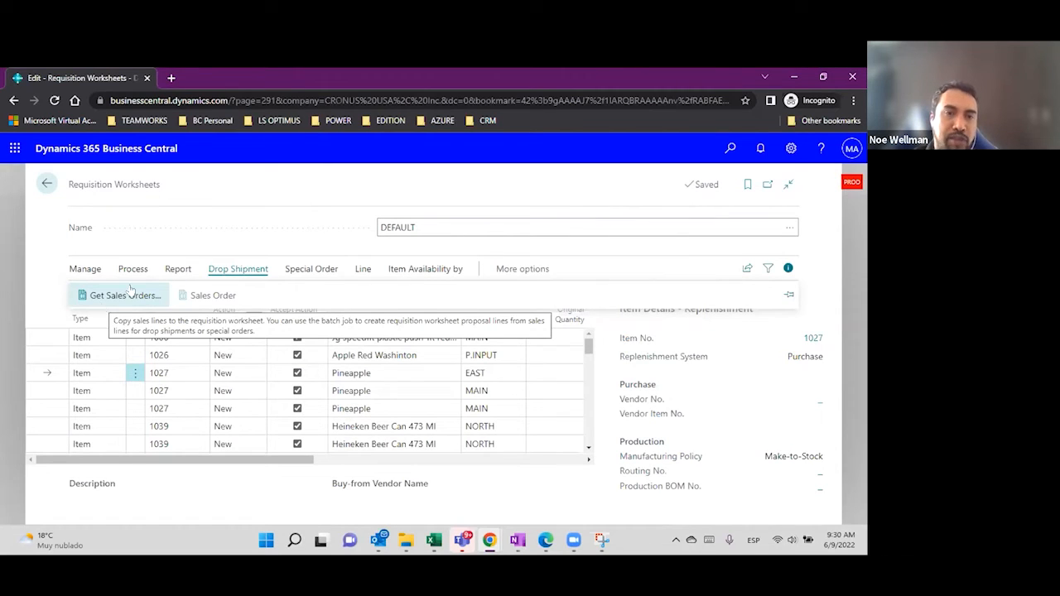
click(204, 245)
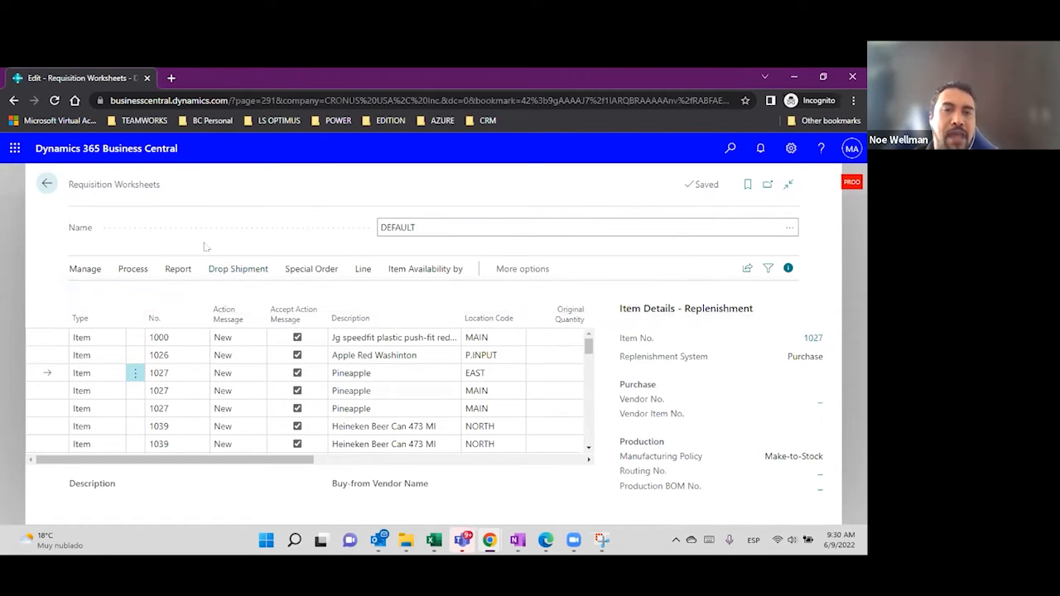
Review the action message choices for the EAST Pineapple line and the purpose of Calculate Plan, keeping the line as it is.
click(240, 375)
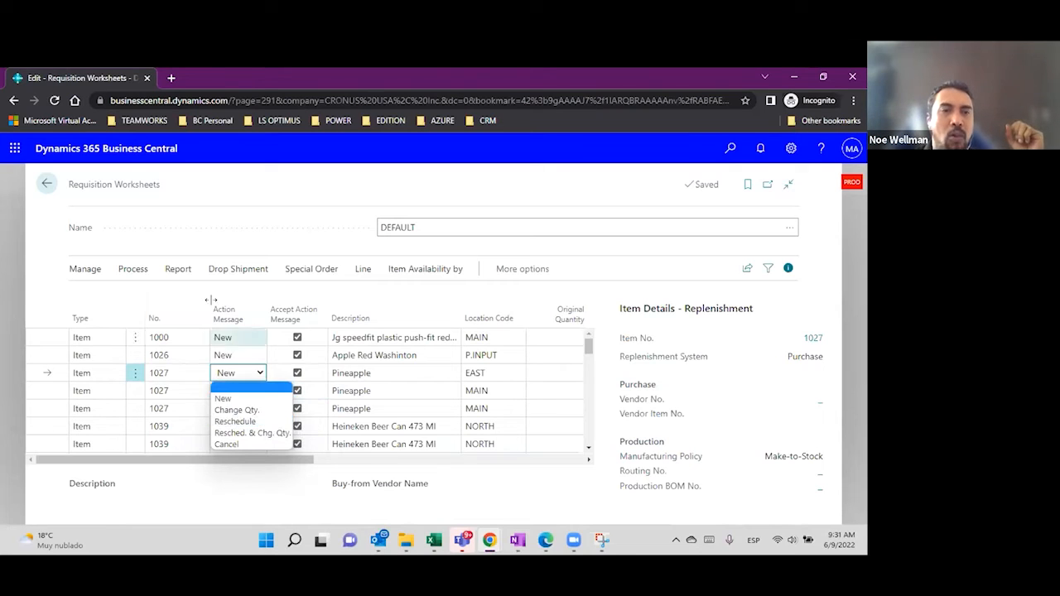
click(125, 271)
click(128, 270)
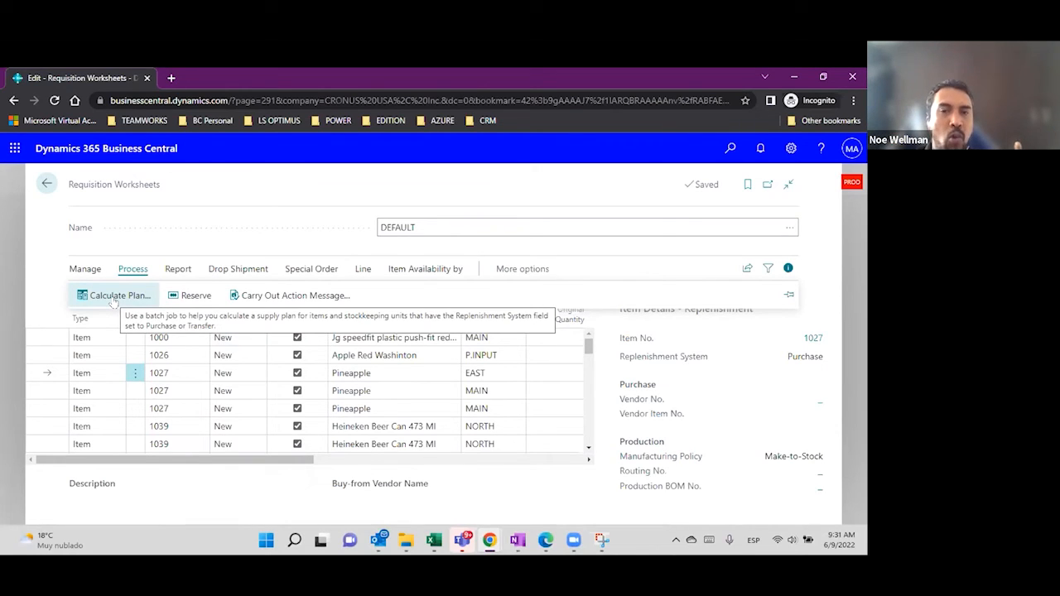
click(240, 374)
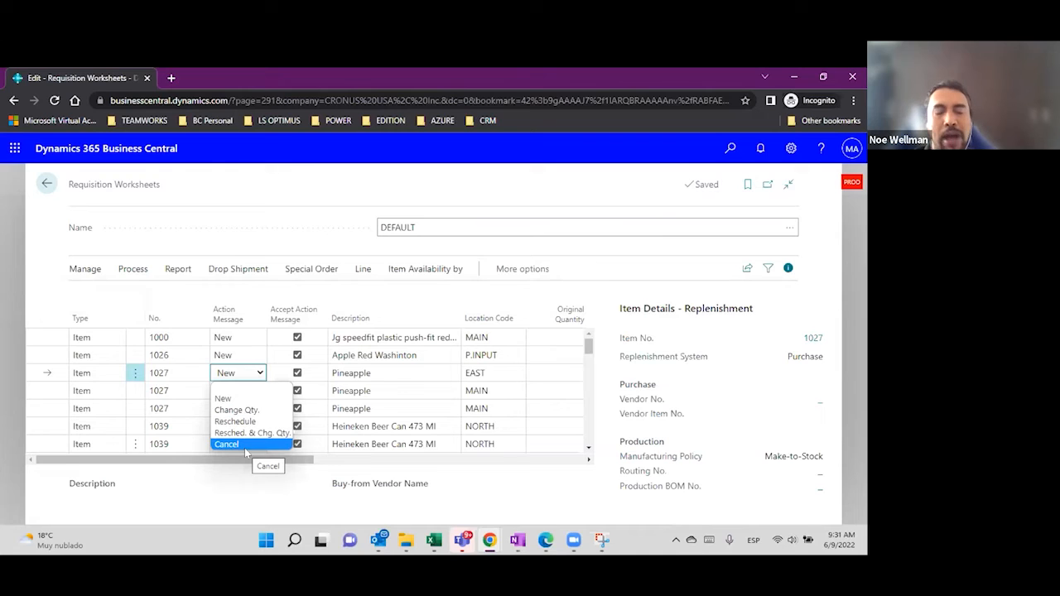
click(241, 218)
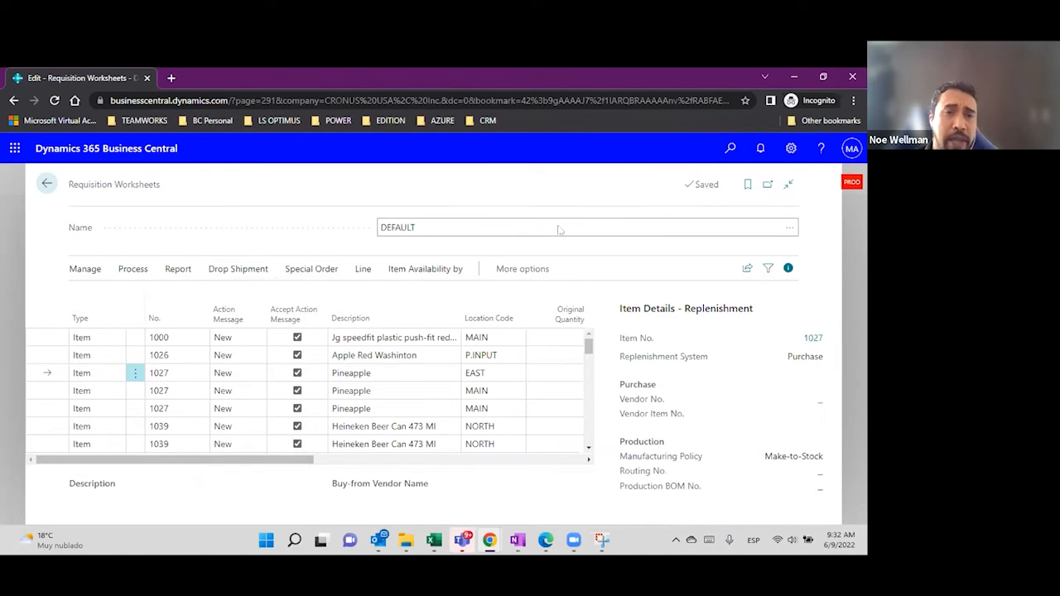
Leave the requisition worksheet and open the item card of item 1028, Strawberry, from the items list.
click(47, 184)
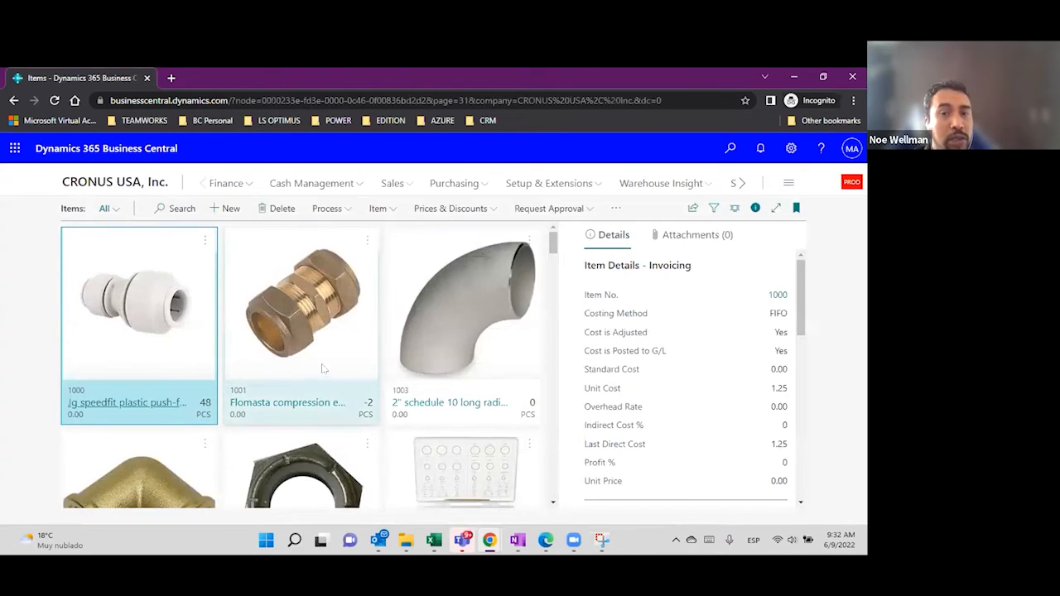
scroll(323, 365, down, 3)
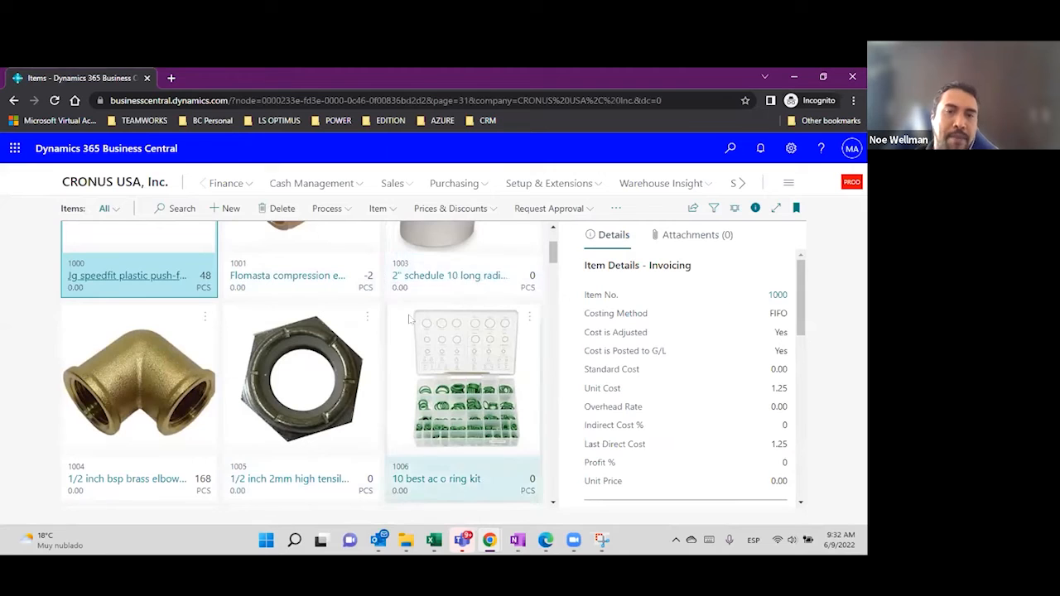
scroll(430, 302, down, 9)
scroll(408, 317, down, 8)
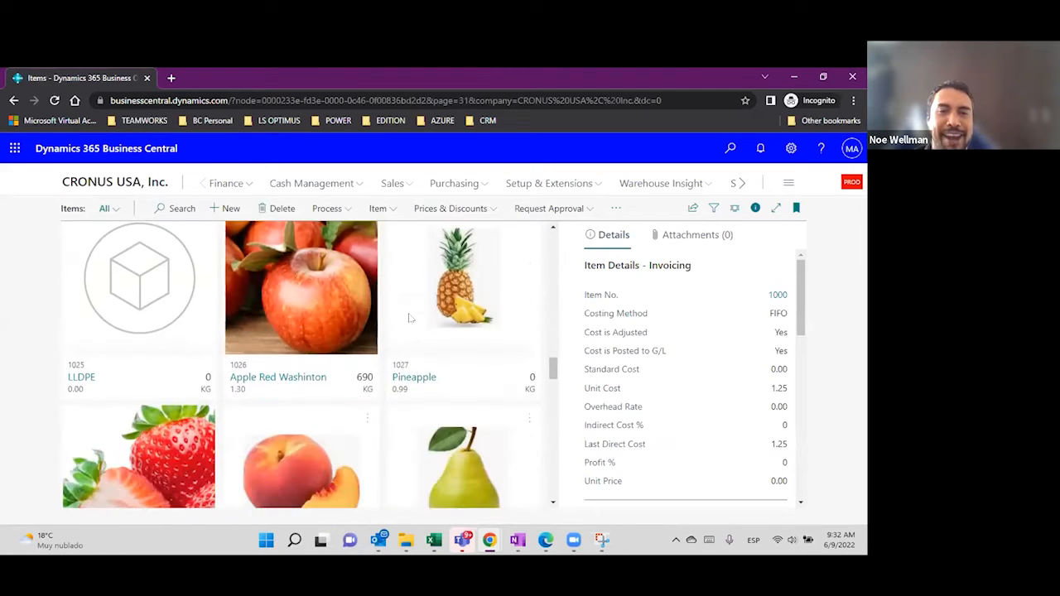
scroll(270, 359, down, 3)
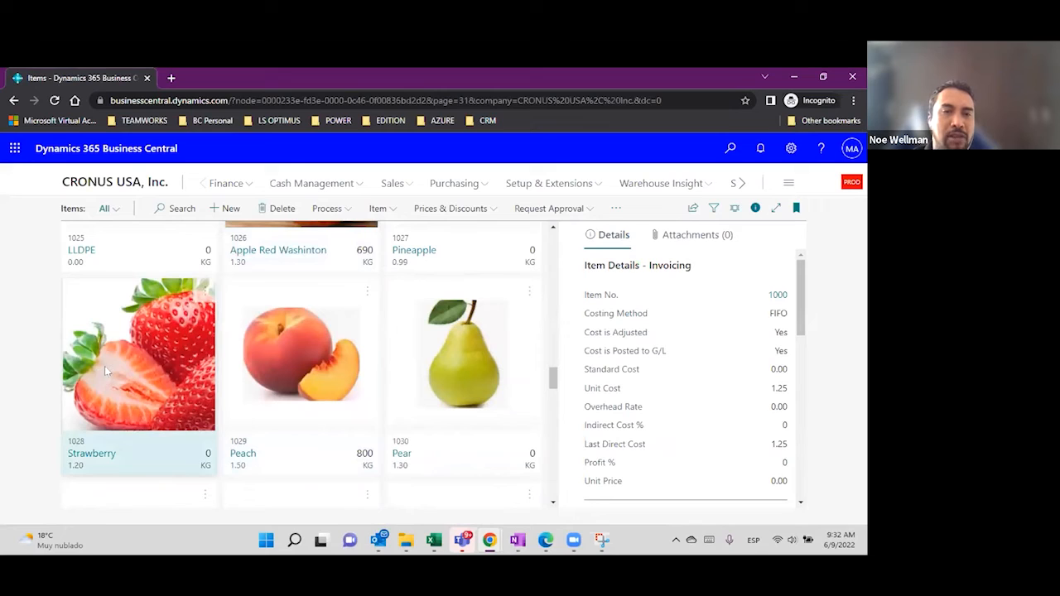
click(91, 454)
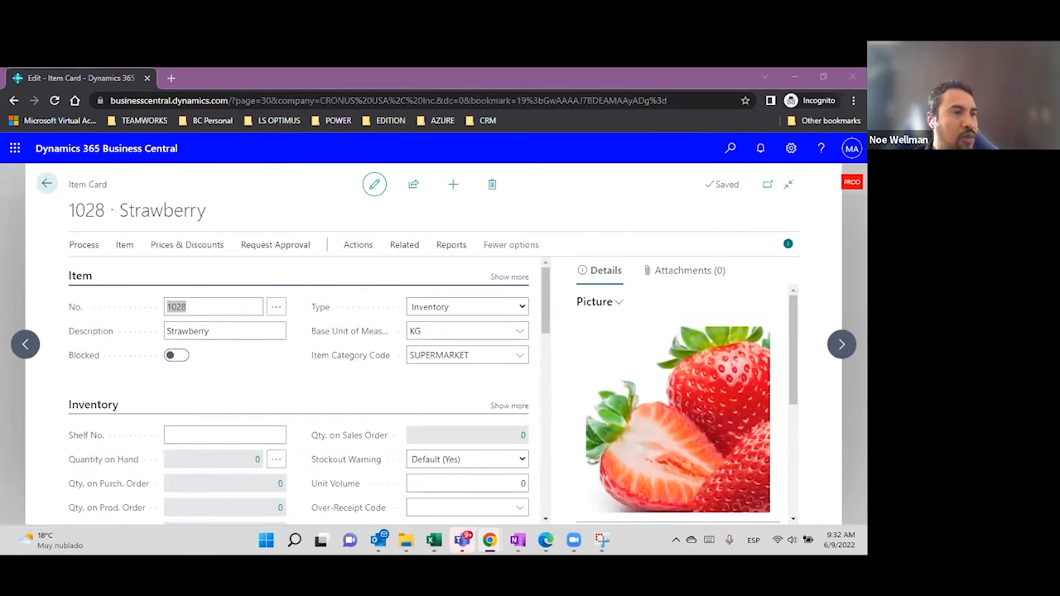
Set the Strawberry item's reordering policy to Maximum Qty. in its planning settings.
scroll(234, 404, down, 3)
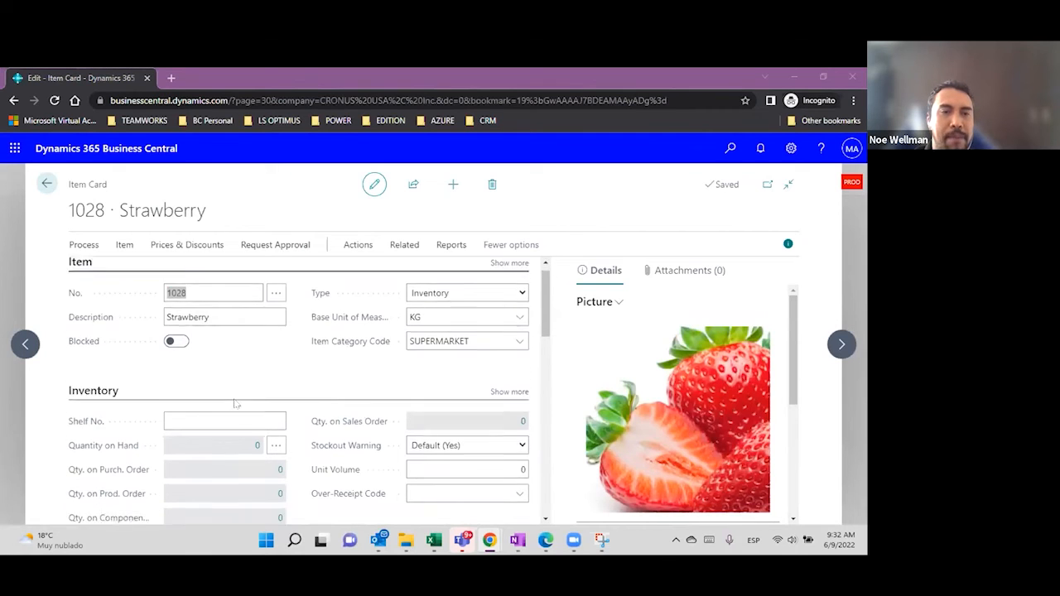
scroll(288, 391, down, 5)
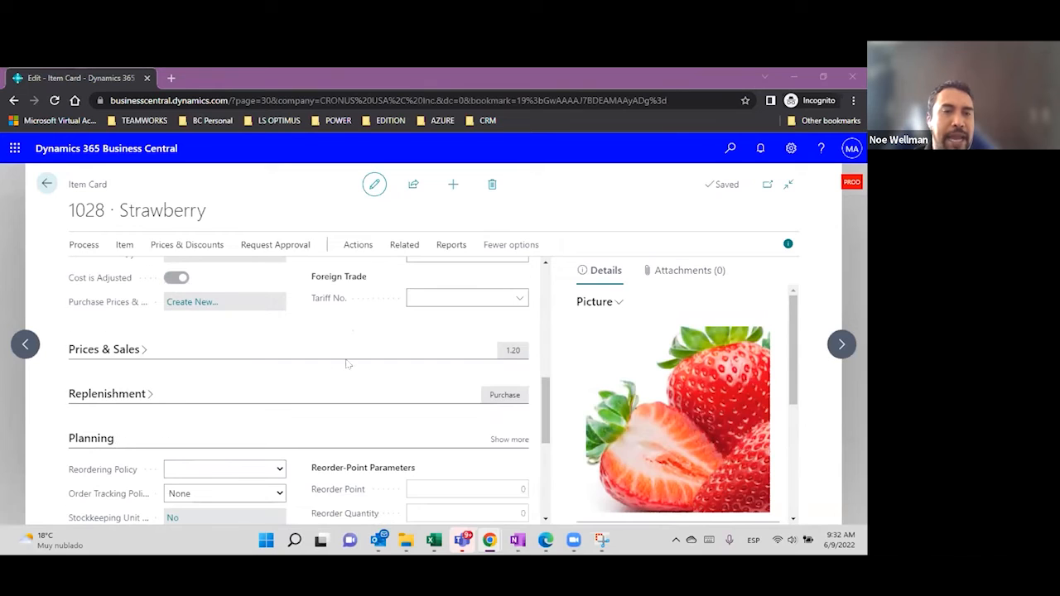
scroll(298, 313, down, 3)
click(280, 281)
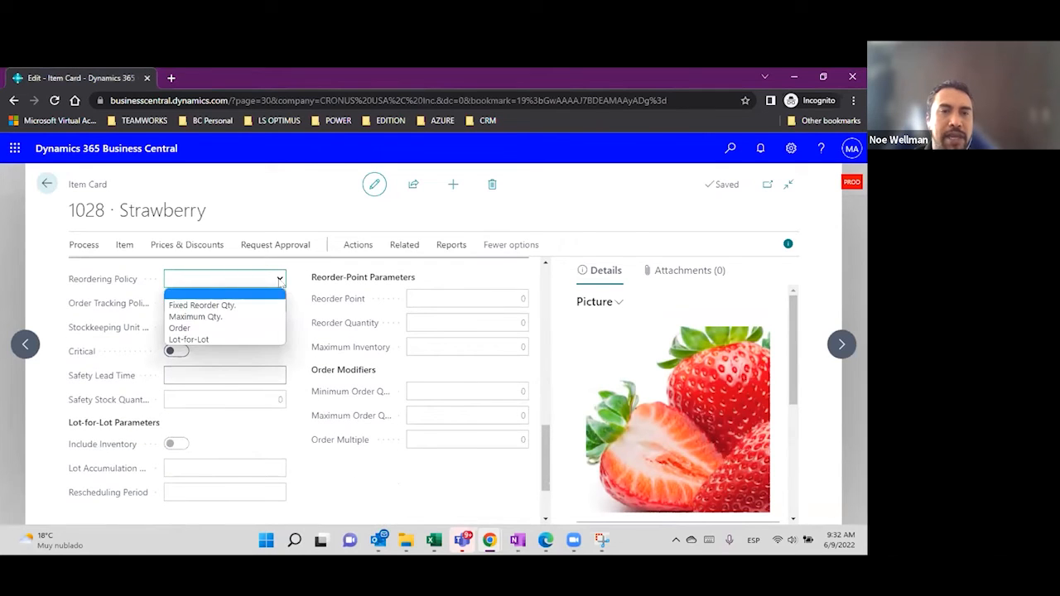
click(252, 325)
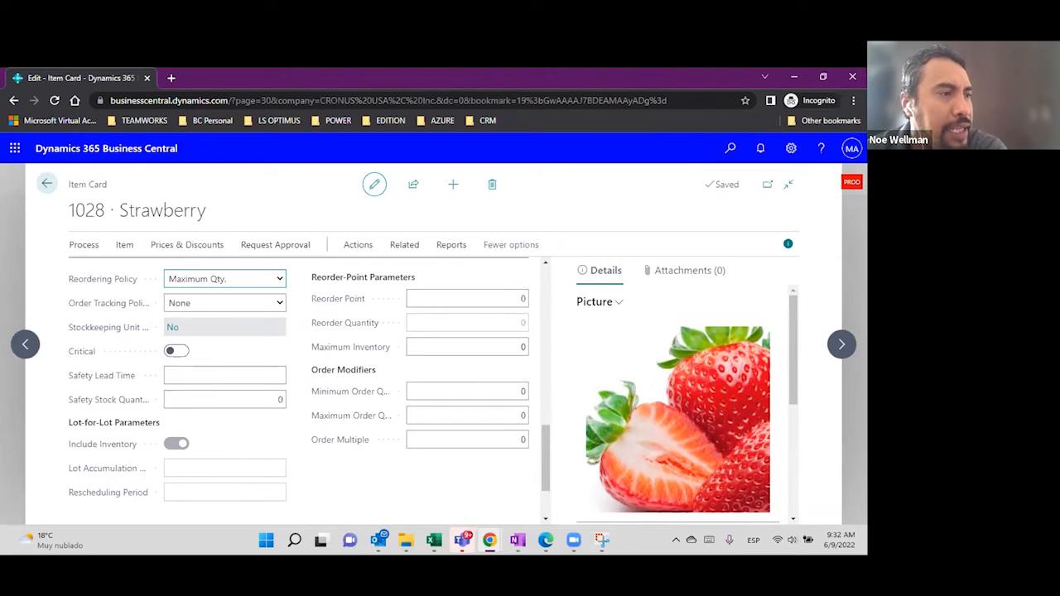
scroll(358, 361, down, 1)
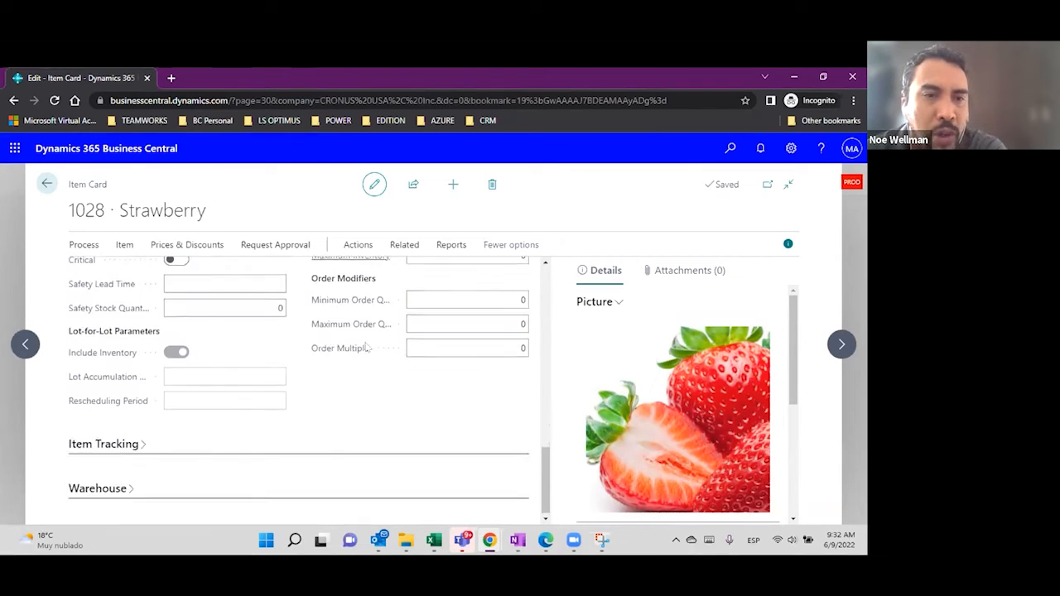
scroll(377, 342, up, 2)
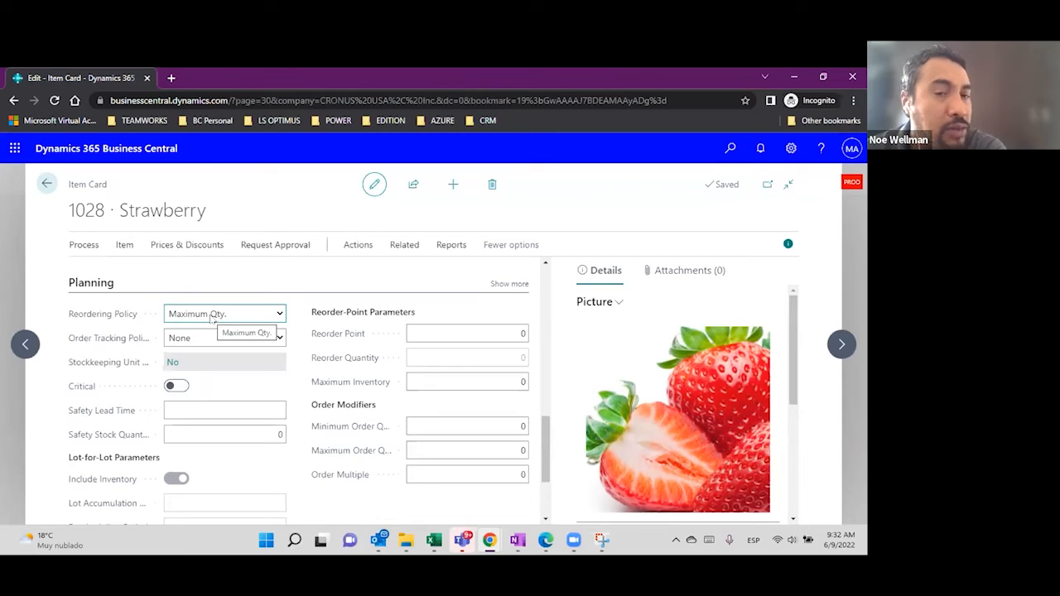
Set the Strawberry item's maximum inventory to 100 in the reorder-point parameters.
click(441, 379)
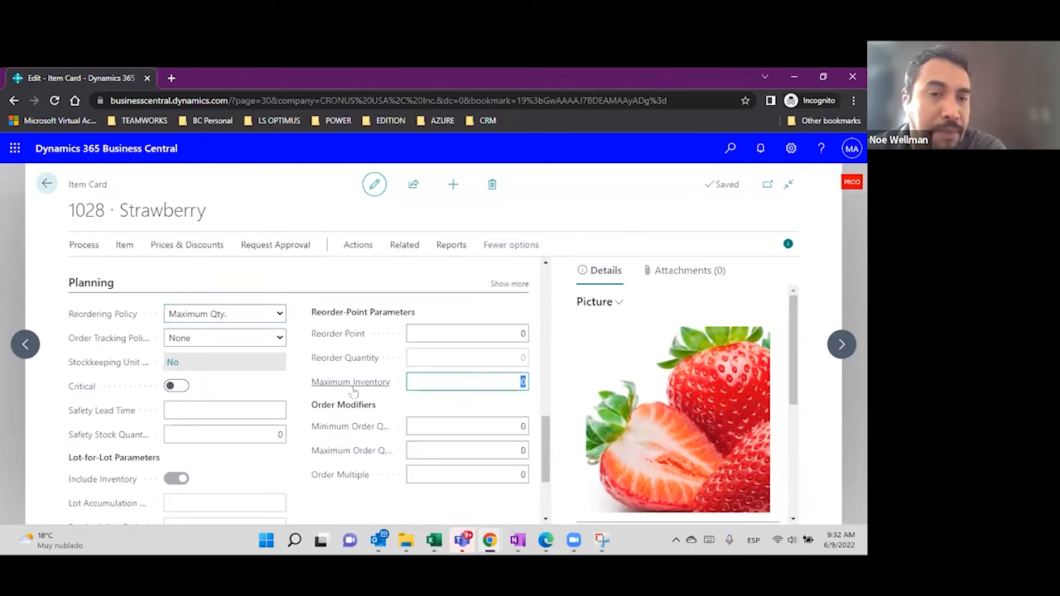
mouse_move(352, 392)
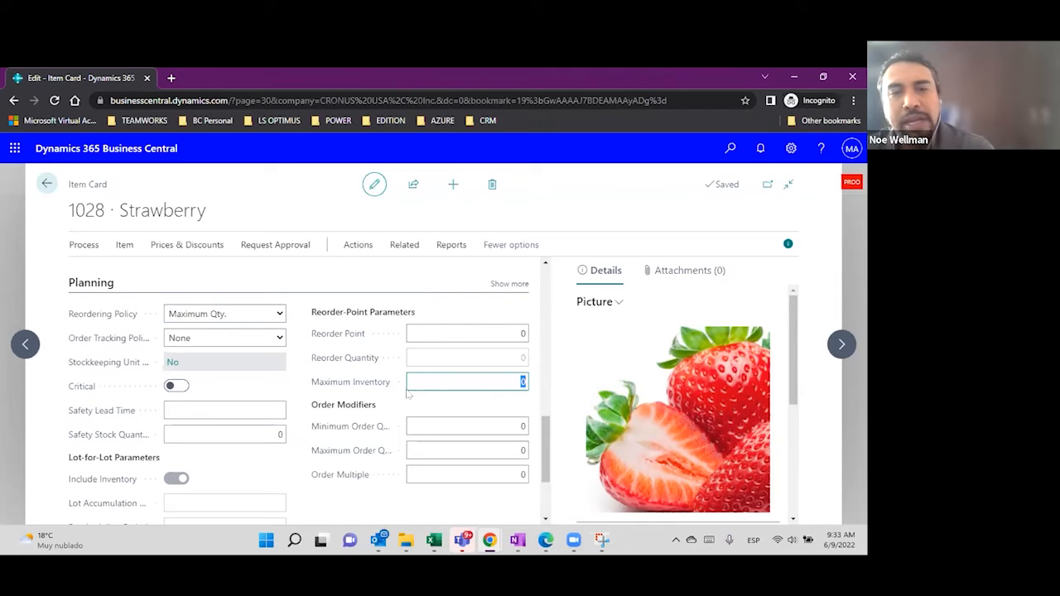
text(100)
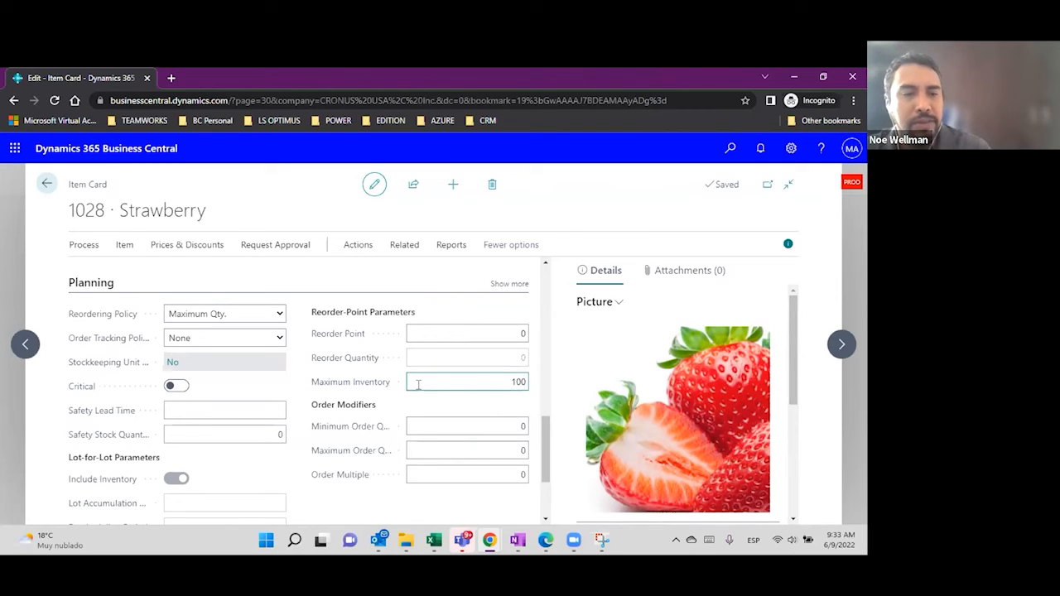
key(Tab)
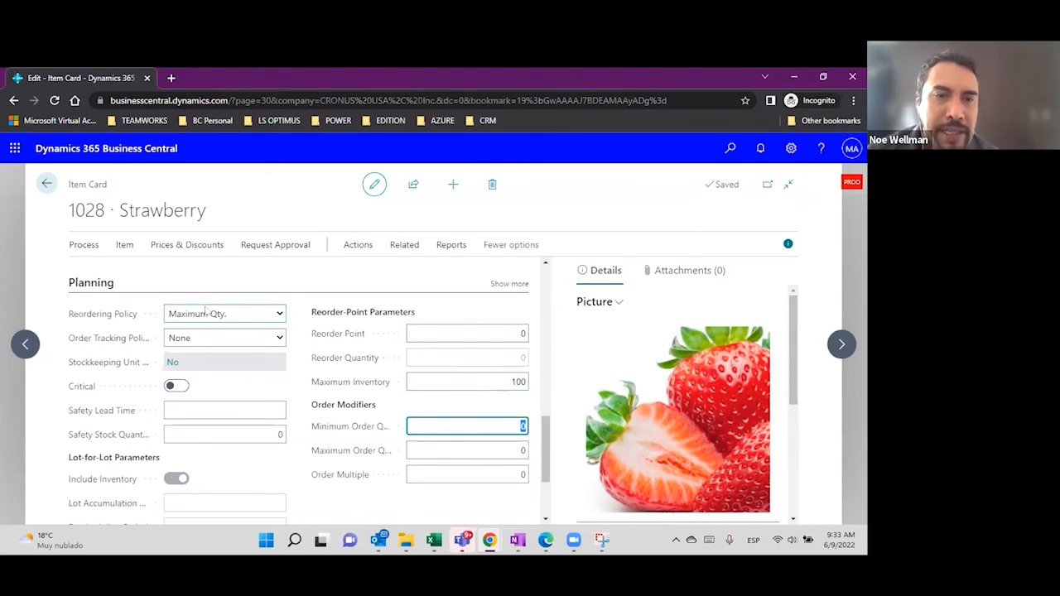
Review the Strawberry item's maximum inventory, the available reordering policies and the order modifier fields.
click(500, 380)
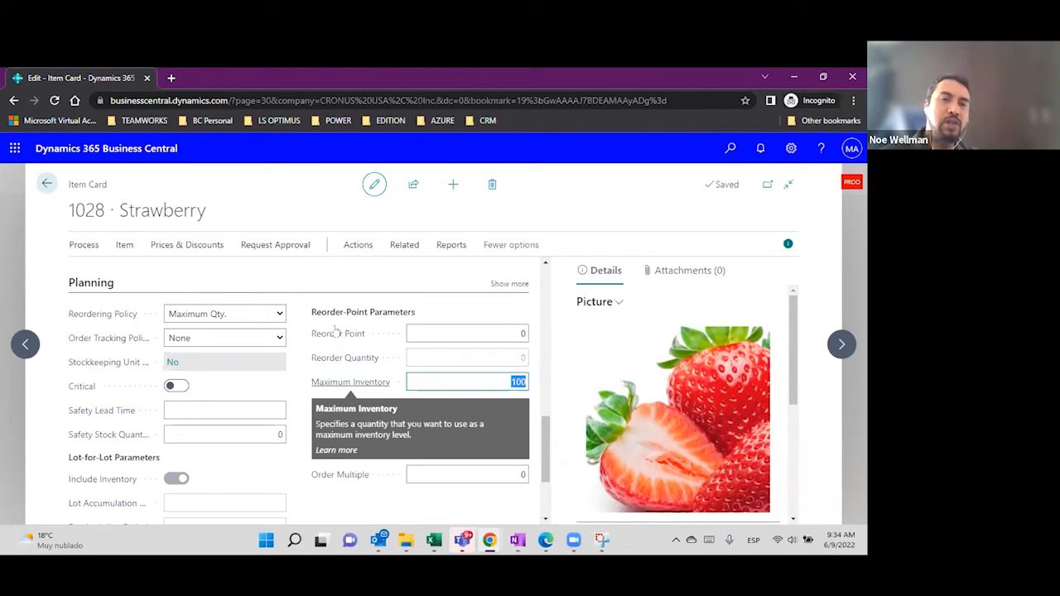
click(280, 314)
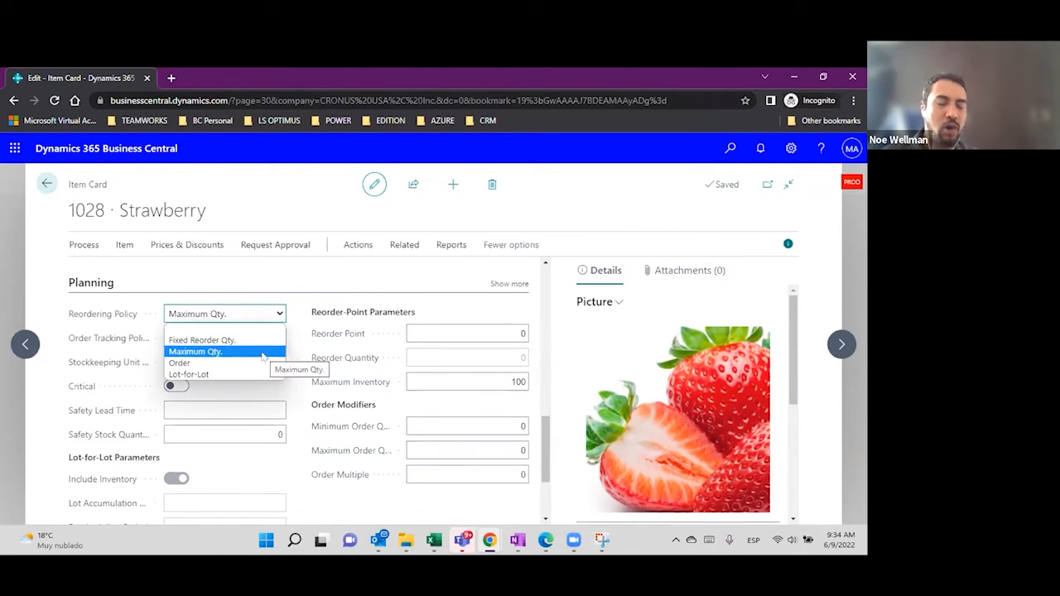
click(422, 379)
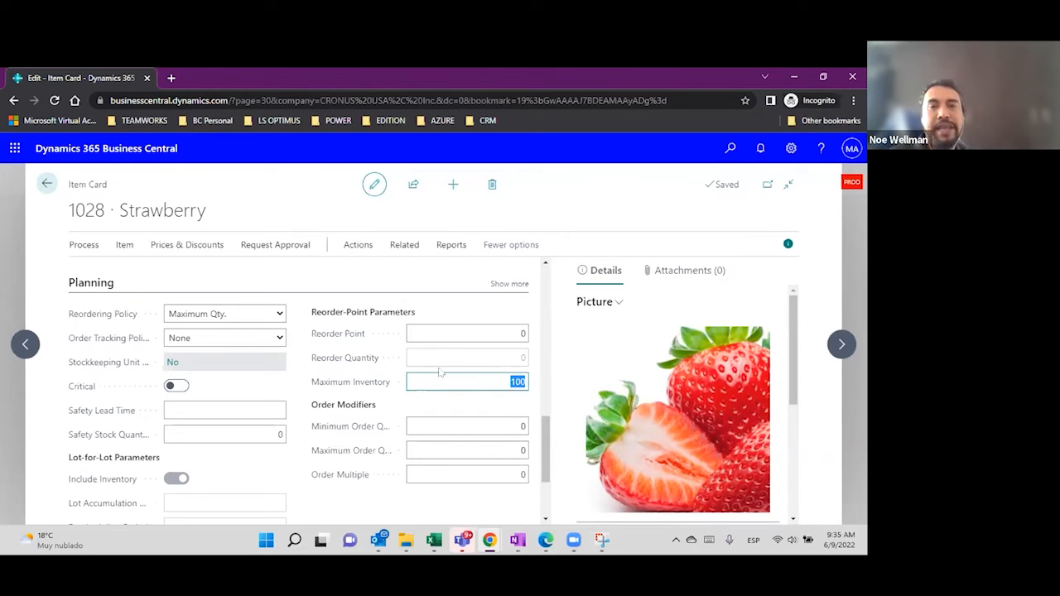
scroll(439, 371, down, 1)
scroll(439, 372, down, 1)
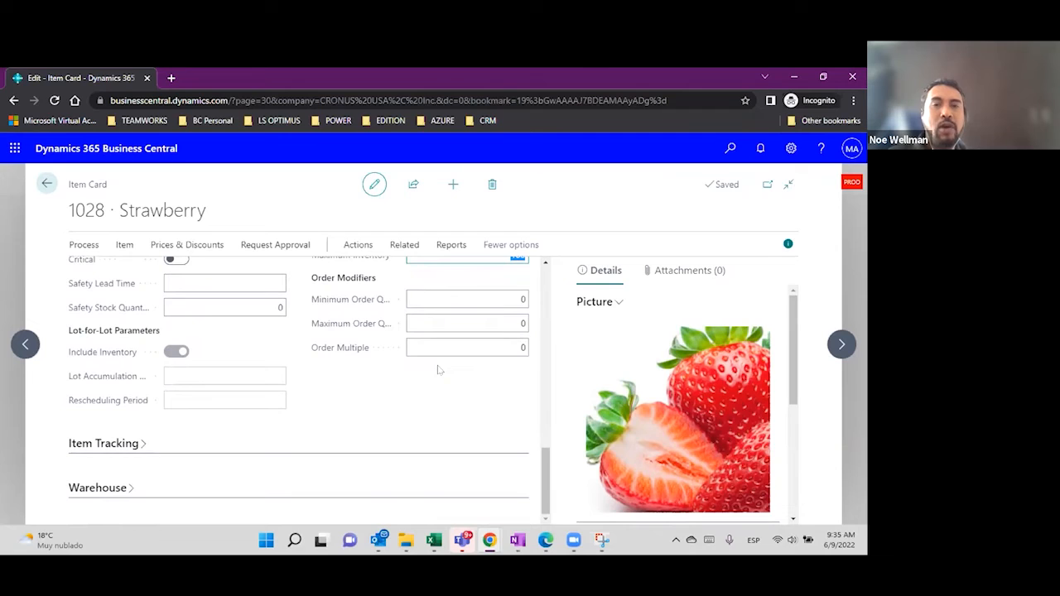
scroll(438, 371, up, 1)
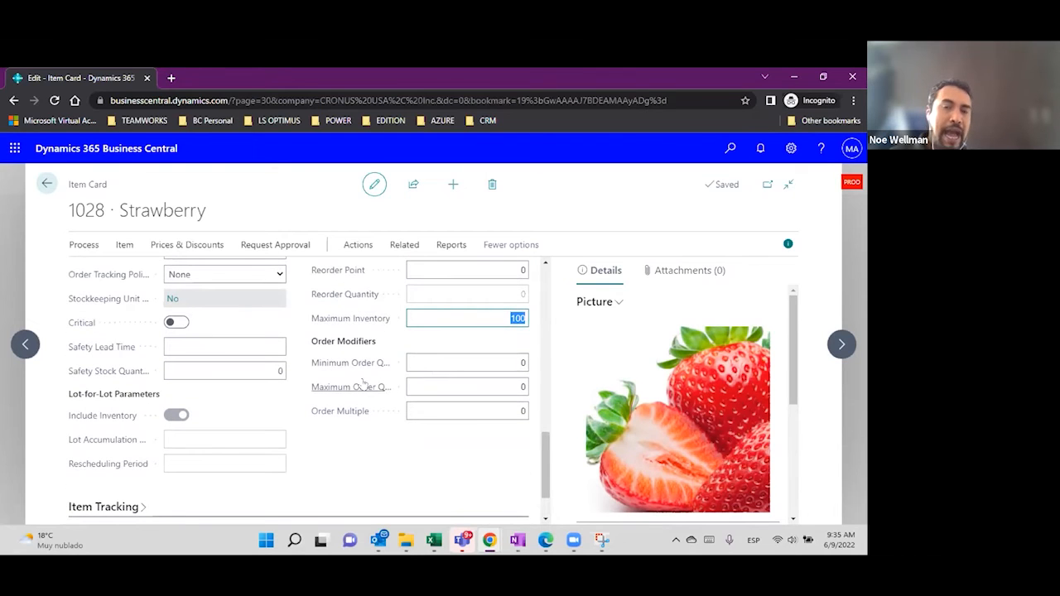
Locate the function that creates a stockkeeping unit for the Strawberry item.
mouse_move(363, 382)
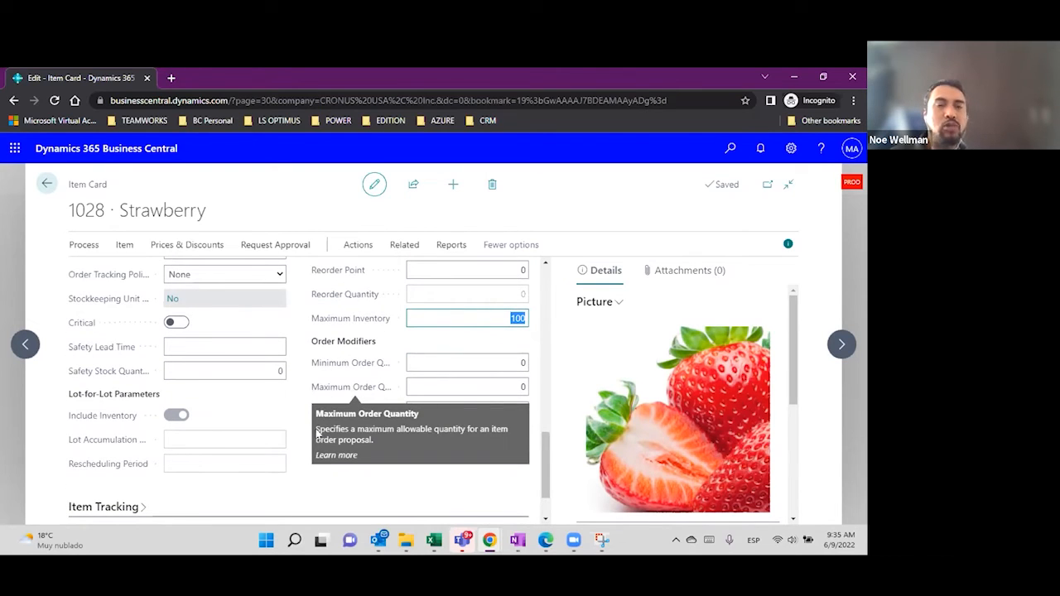
click(356, 245)
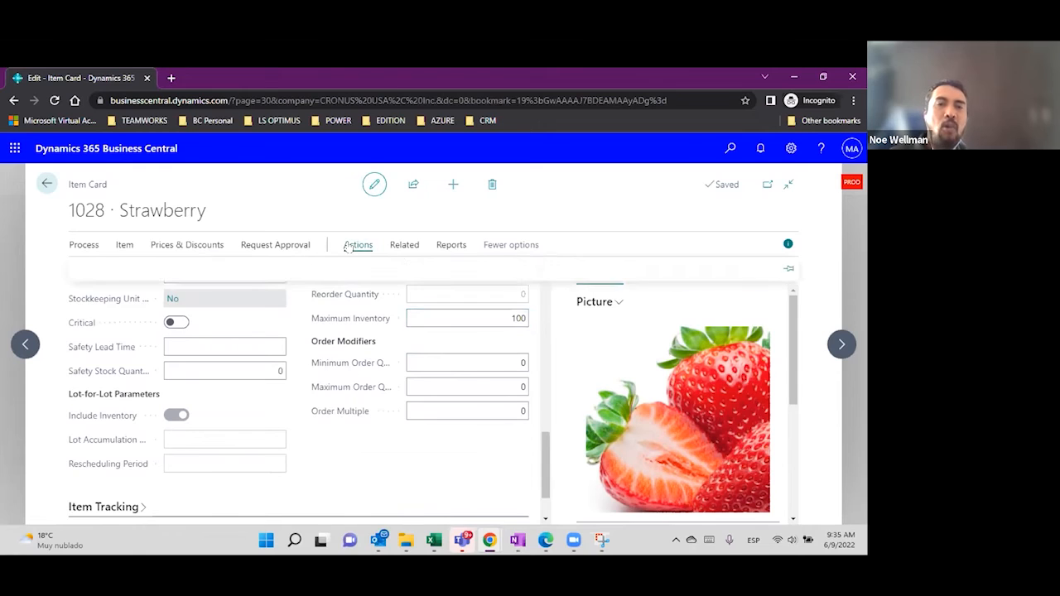
click(370, 271)
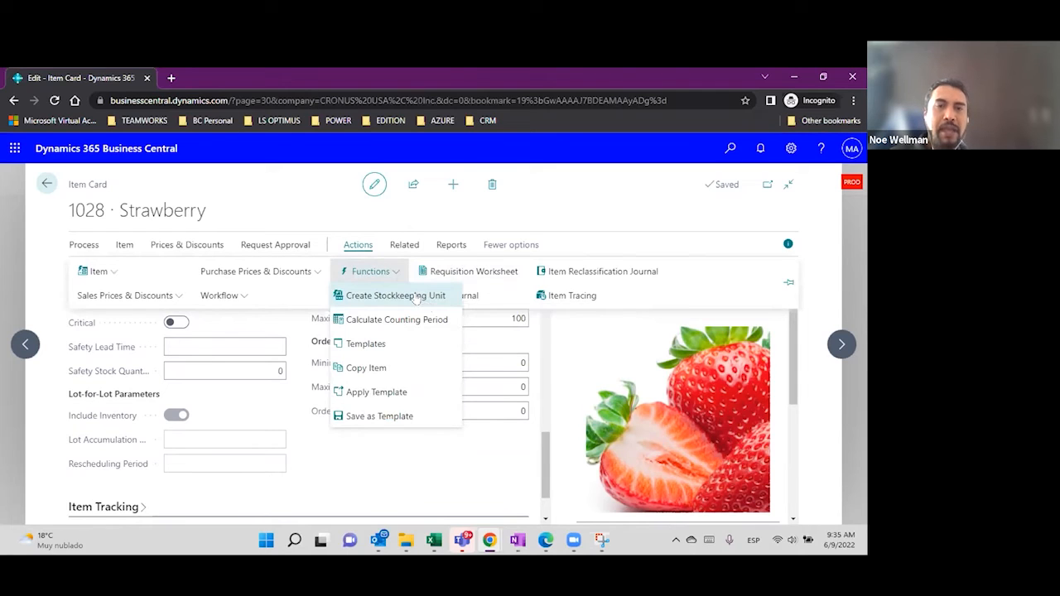
click(417, 297)
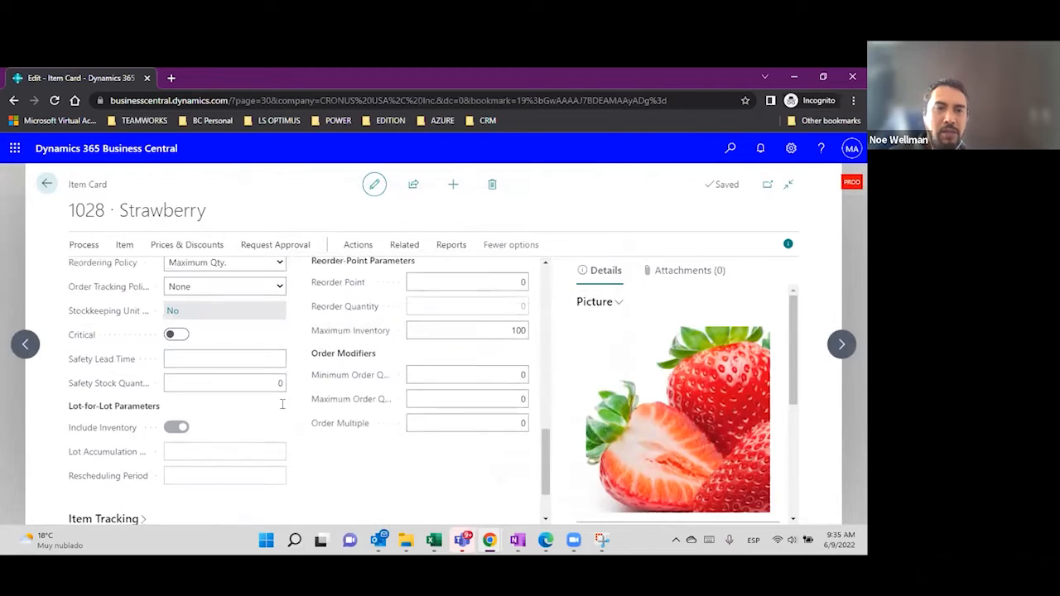
Review the available order tracking policies in the Strawberry item's planning settings.
scroll(80, 460, up, 3)
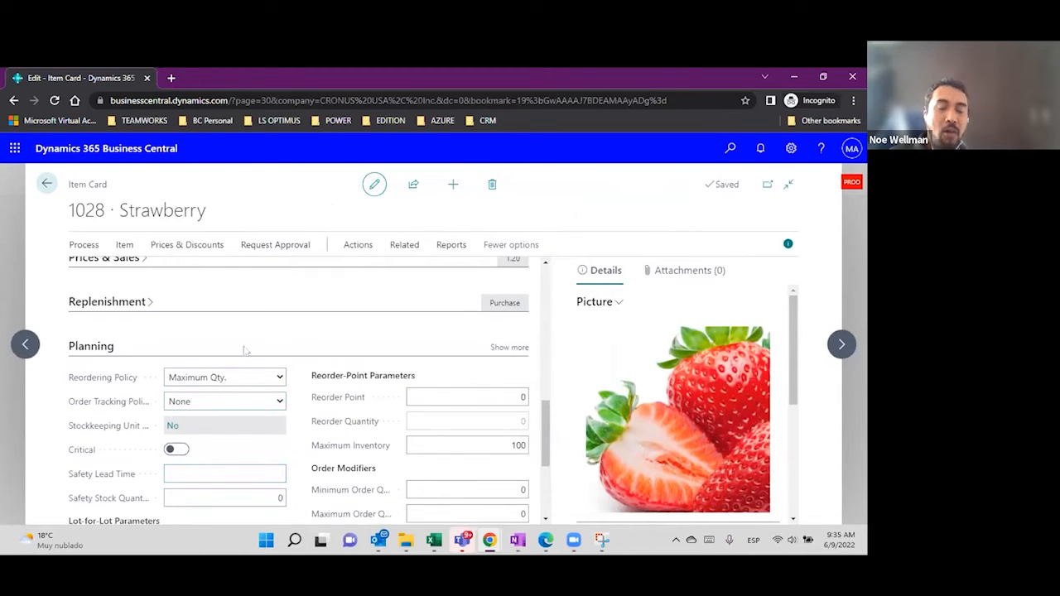
scroll(284, 400, down, 1)
scroll(284, 401, down, 1)
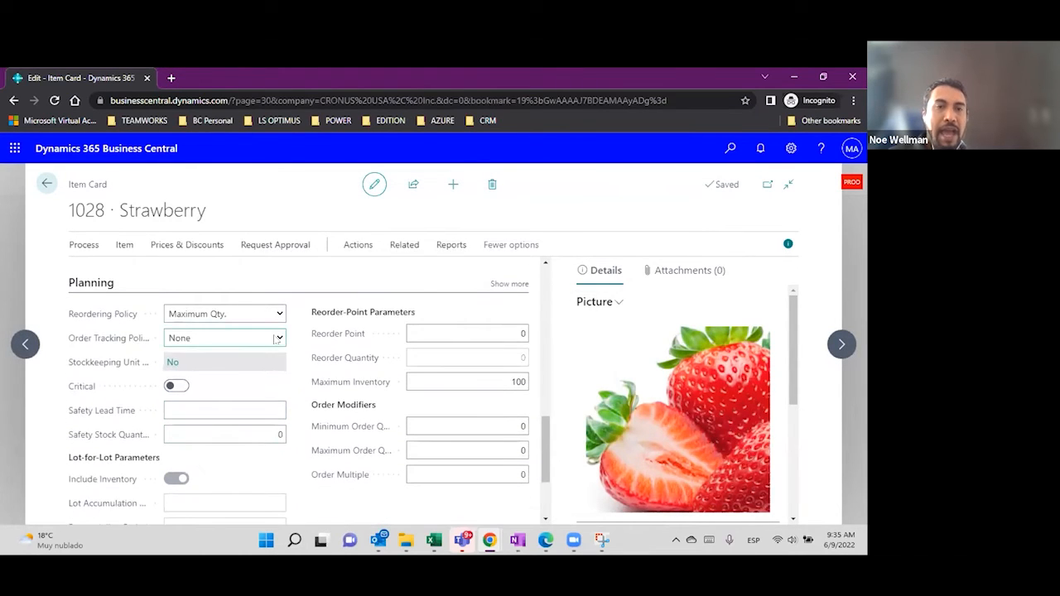
click(277, 337)
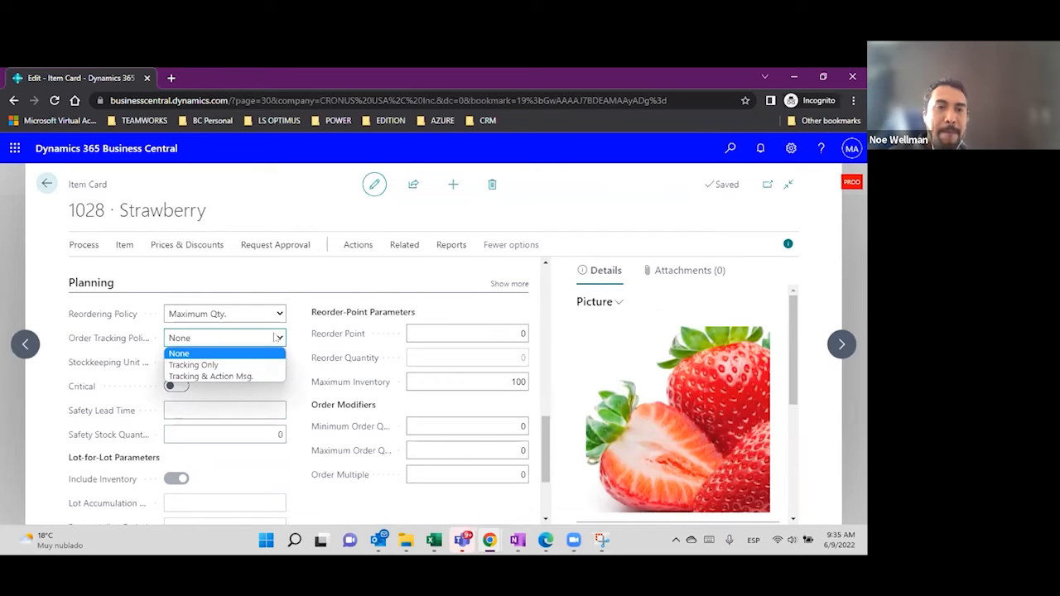
click(298, 326)
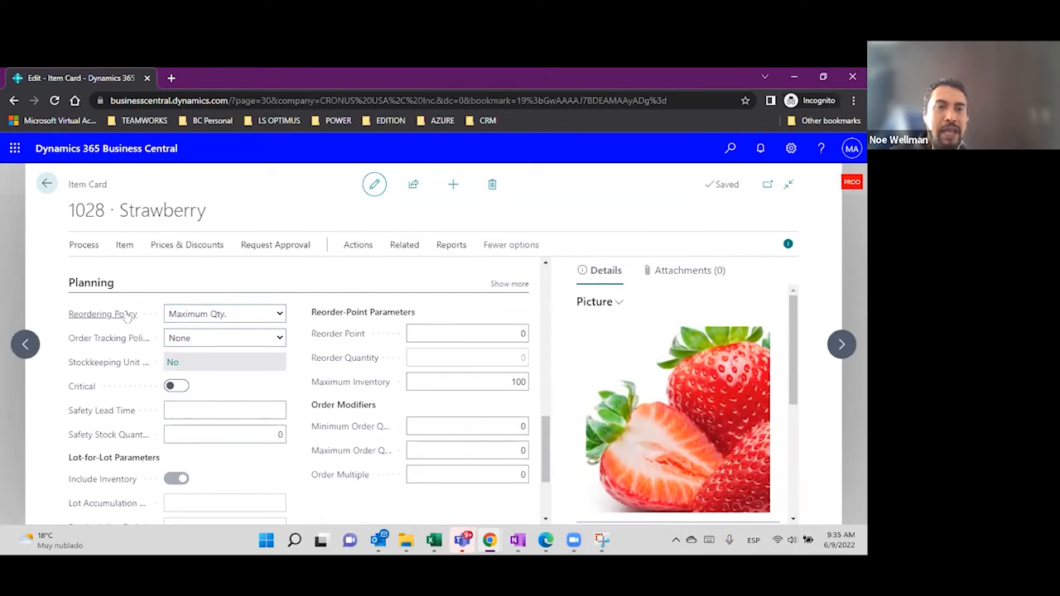
Mark the Strawberry item as critical in its planning settings.
click(234, 407)
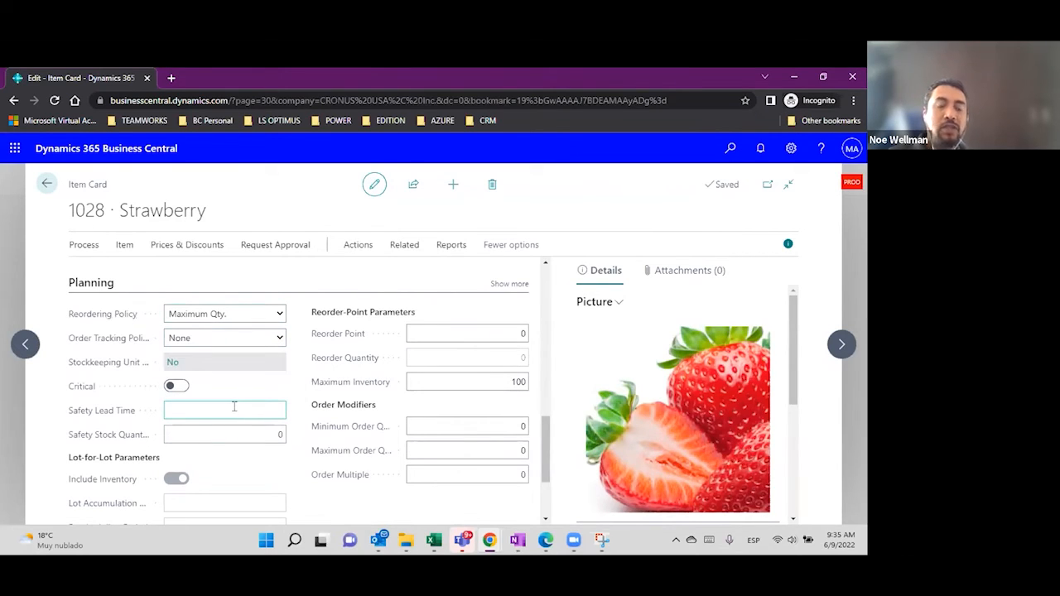
click(176, 386)
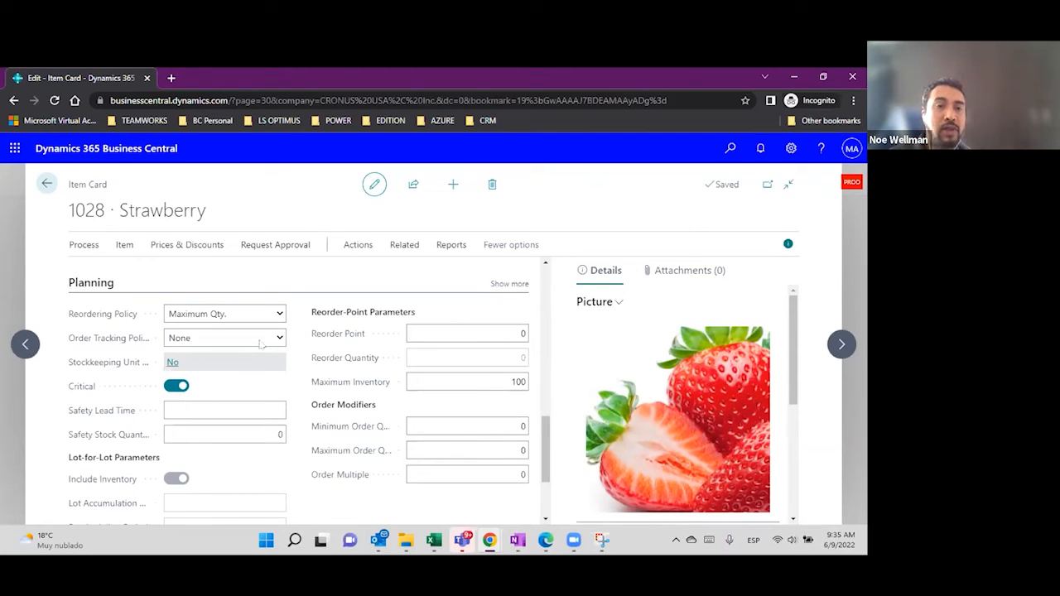
click(170, 410)
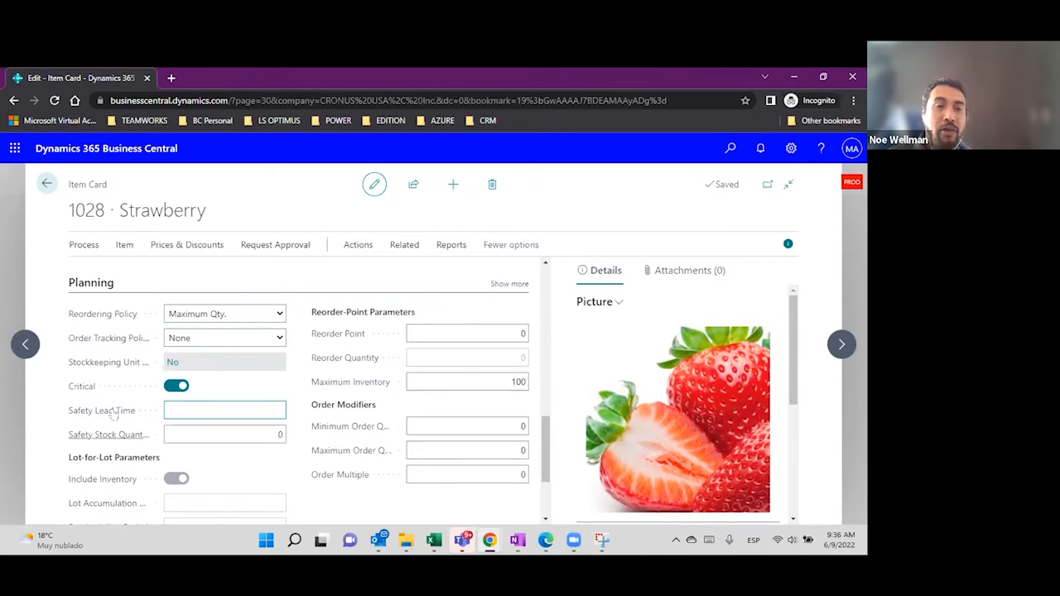
Check the Strawberry item's base unit of measure and set its safety stock quantity to 10.
mouse_move(125, 441)
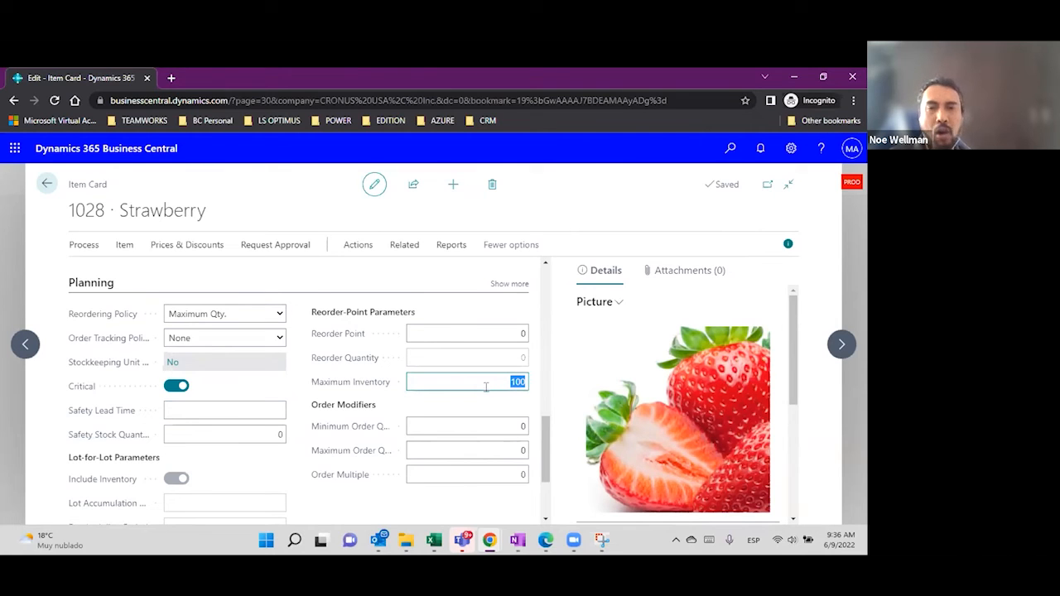
scroll(486, 386, up, 10)
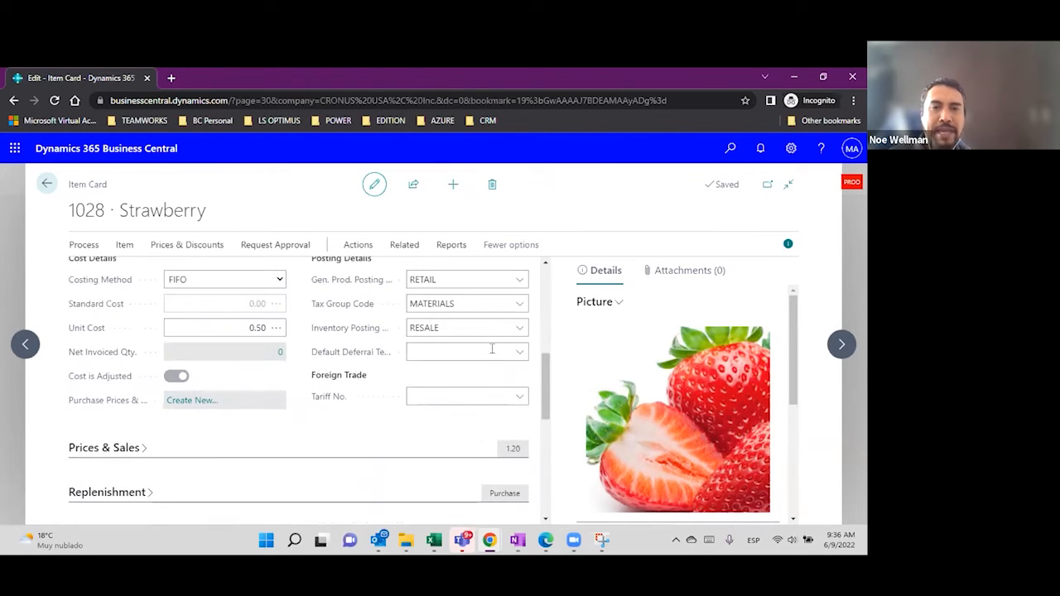
scroll(489, 329, up, 2)
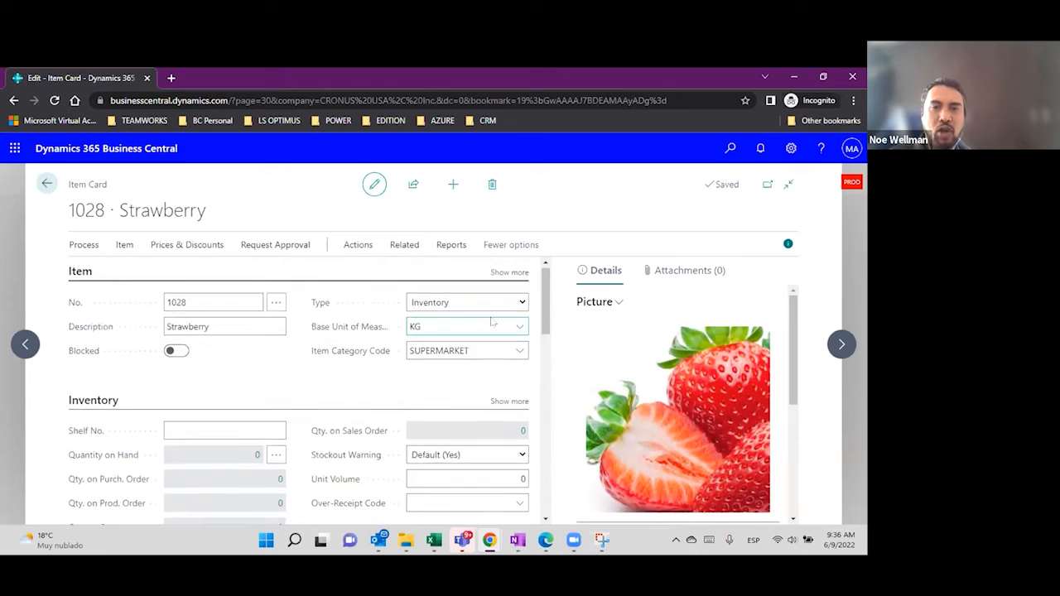
click(437, 331)
scroll(431, 380, down, 10)
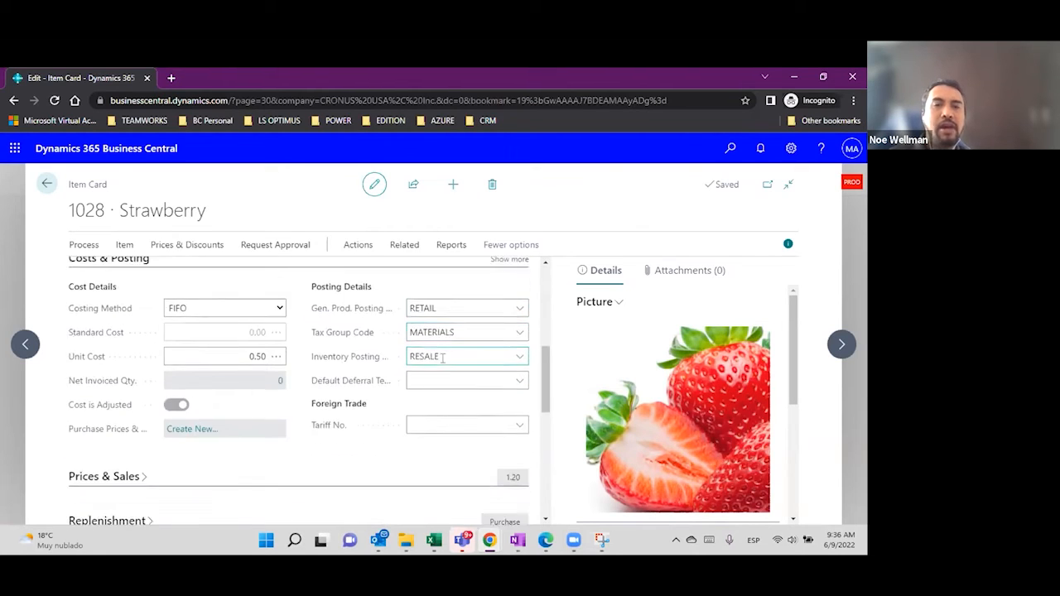
click(302, 347)
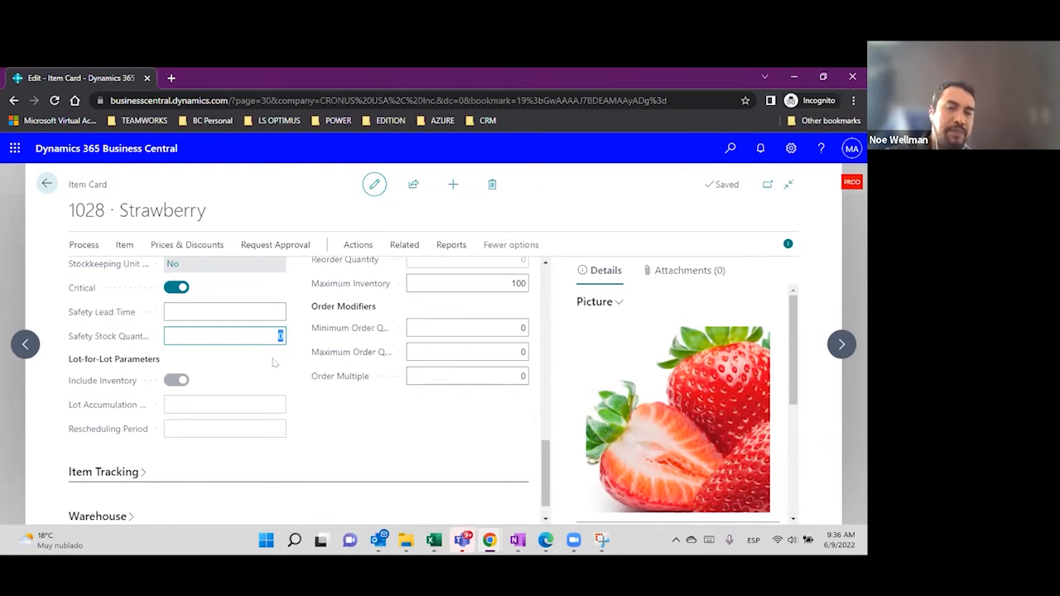
text(10)
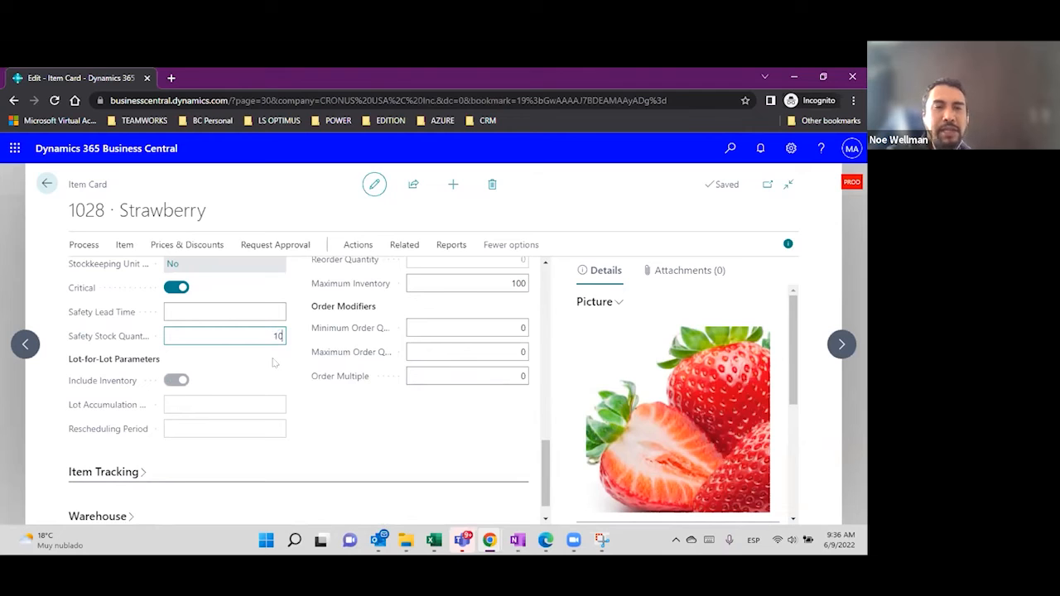
key(Tab)
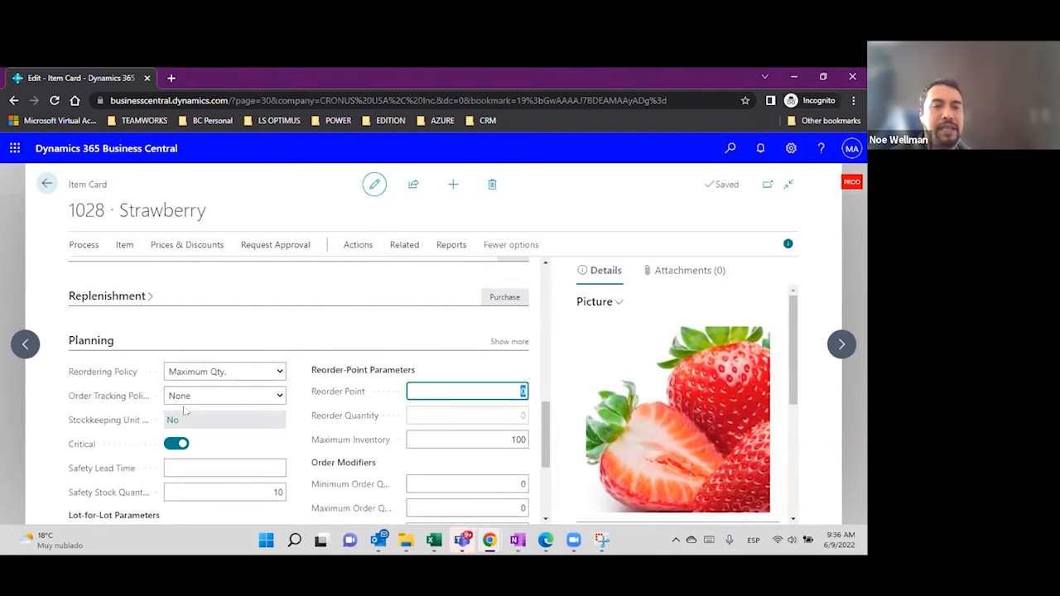
scroll(182, 414, down, 3)
mouse_move(139, 377)
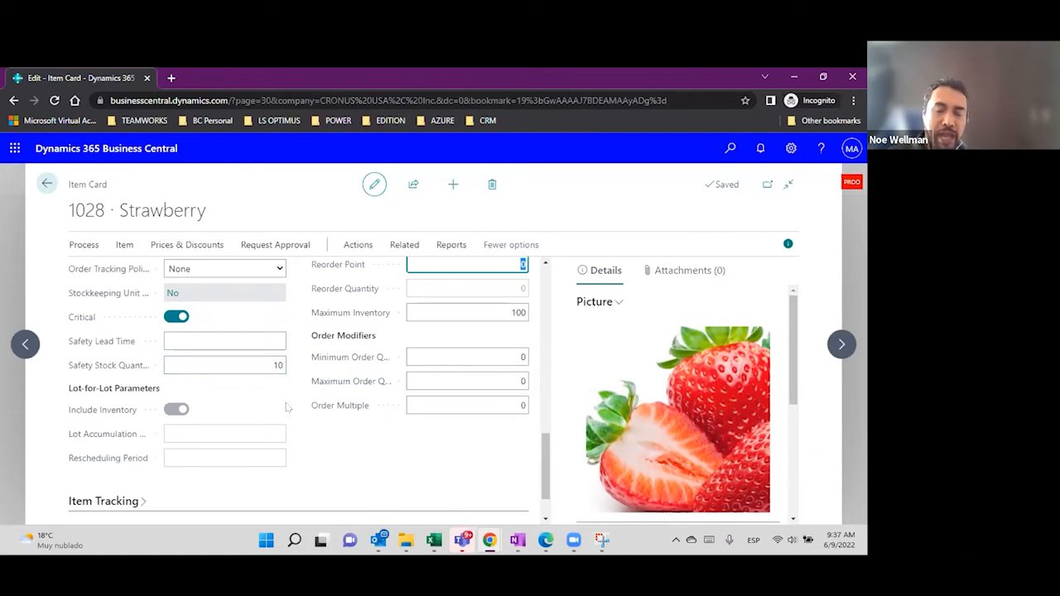
Set the Safety Lead Time of the Strawberry item to 1D in its planning settings.
click(274, 367)
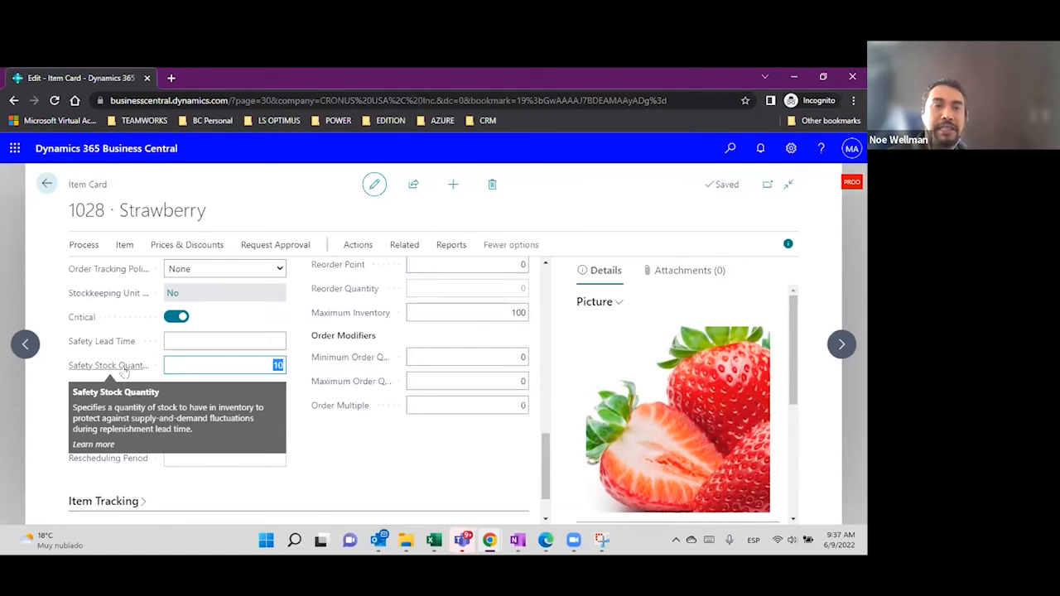
mouse_move(130, 349)
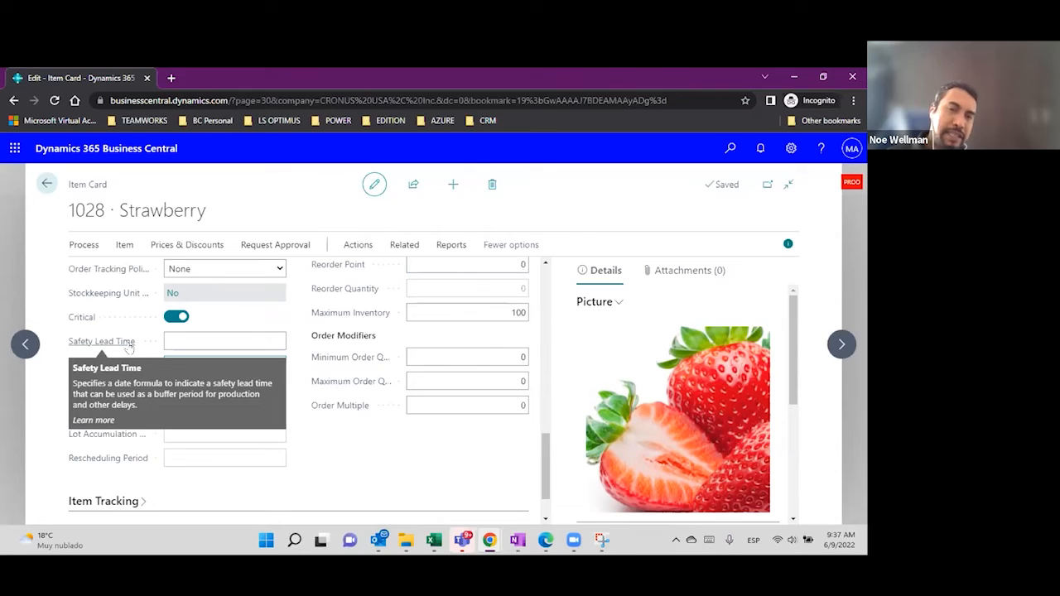
click(231, 341)
text(1d)
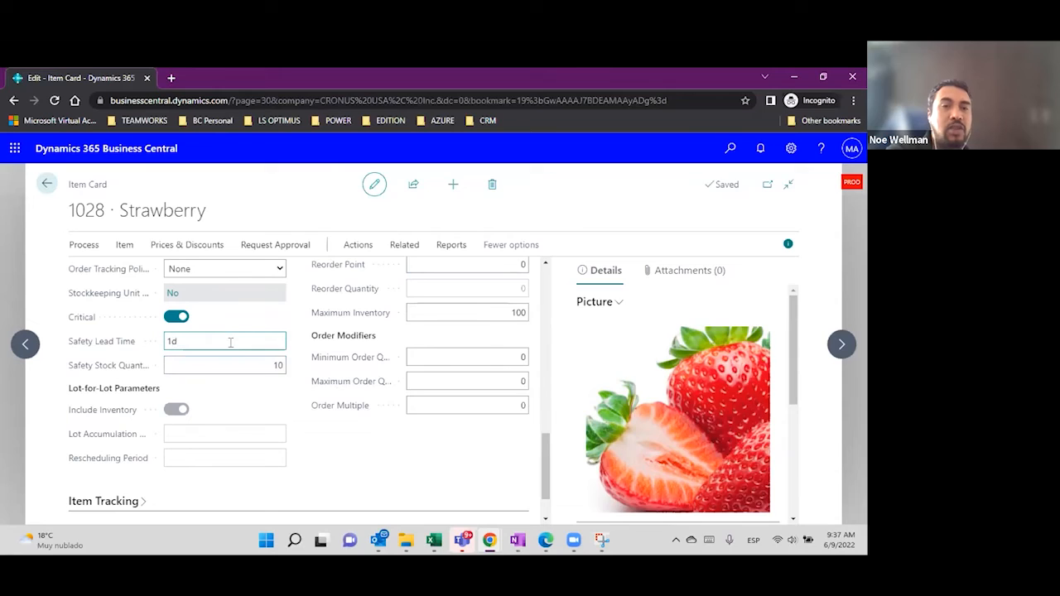
key(Tab)
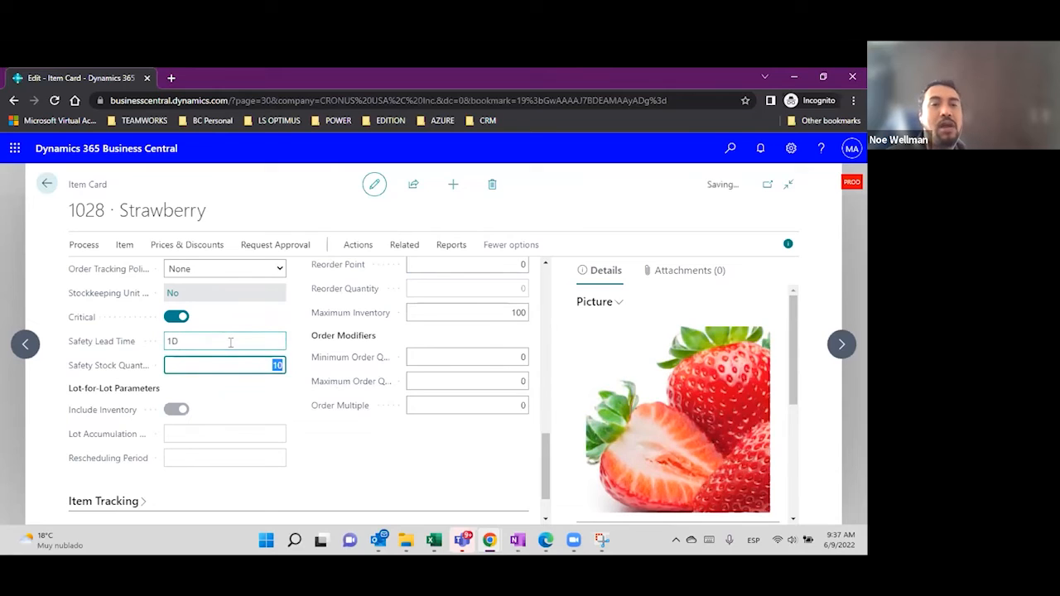
click(182, 342)
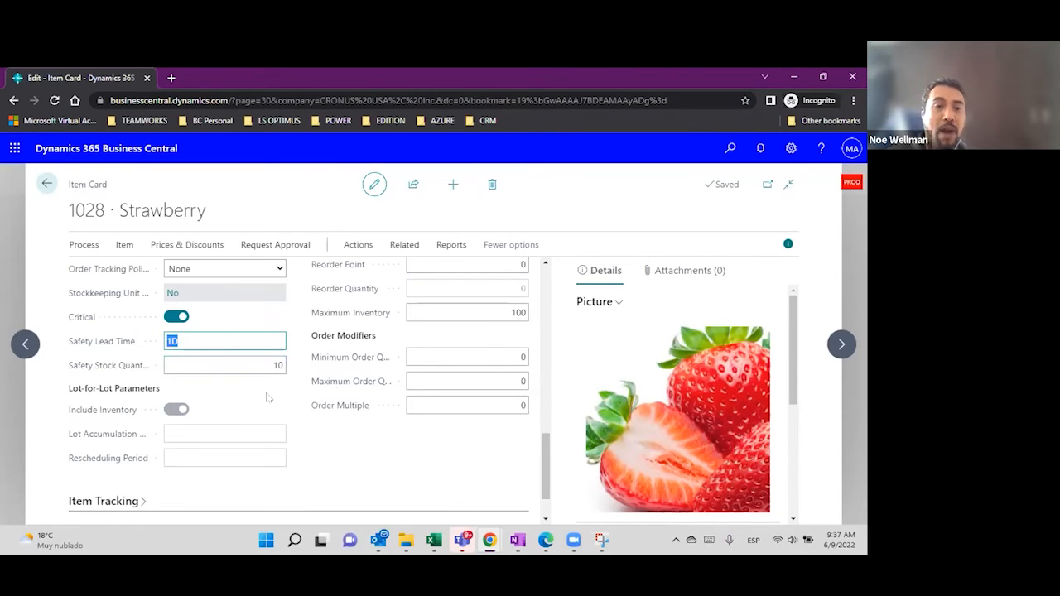
Review the Strawberry item's planning parameters, including Maximum Inventory, Safety Lead Time and Safety Stock Quantity.
scroll(282, 404, up, 1)
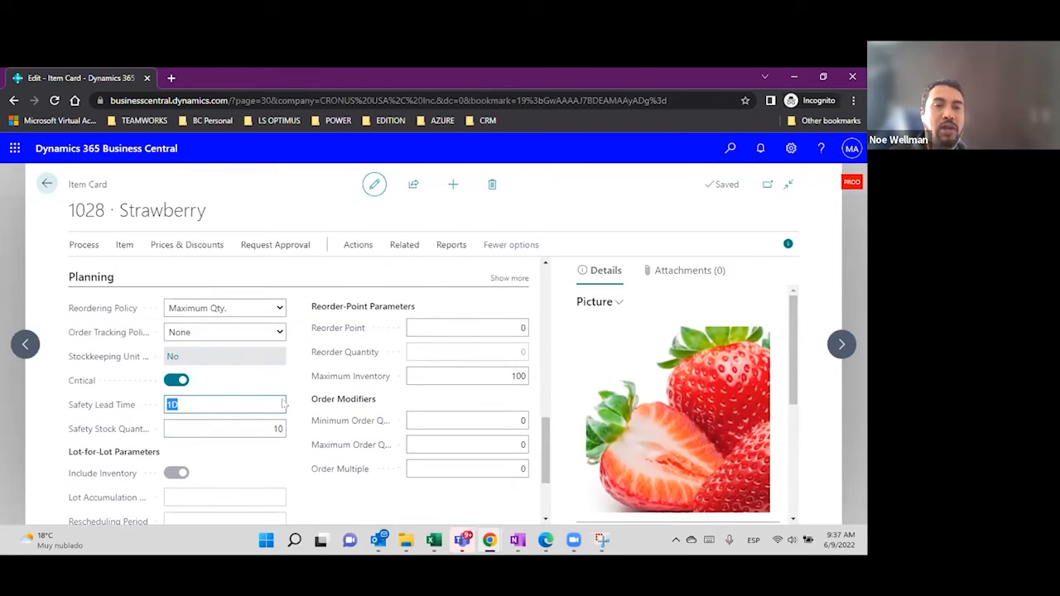
click(227, 500)
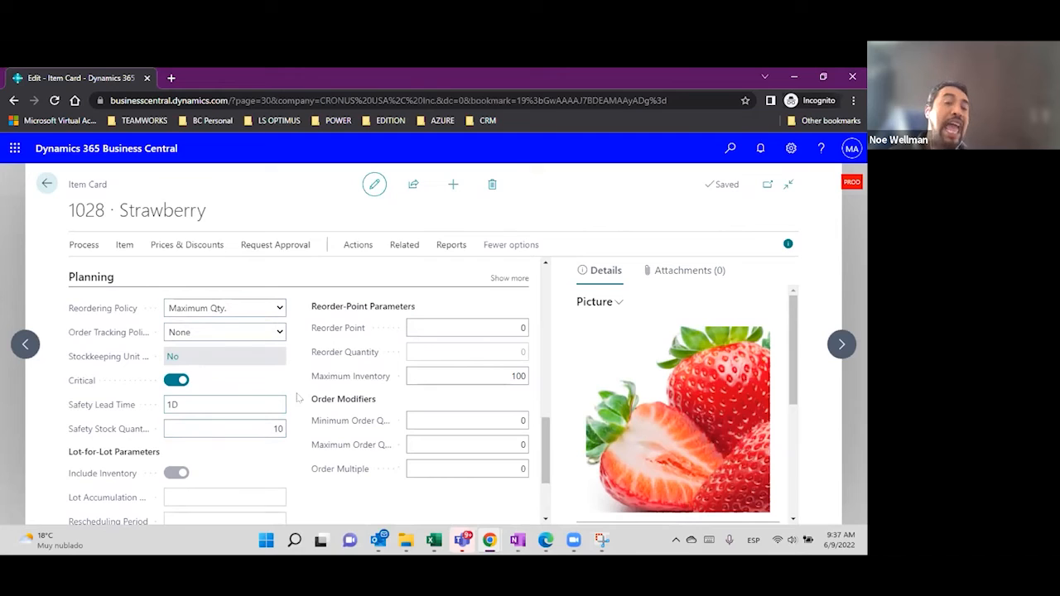
scroll(298, 398, up, 1)
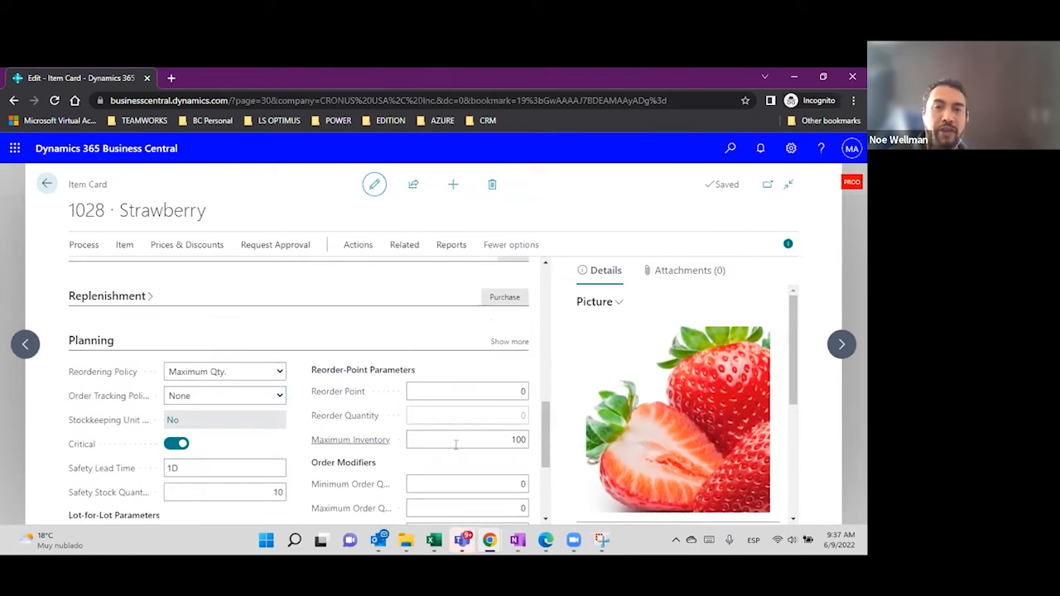
click(493, 436)
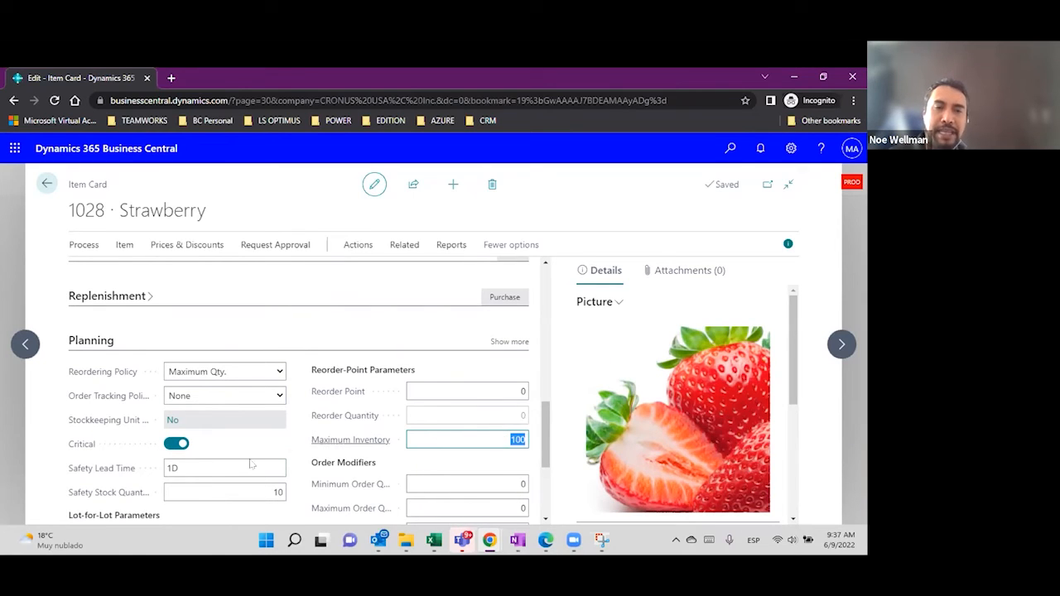
click(257, 492)
scroll(308, 404, down, 2)
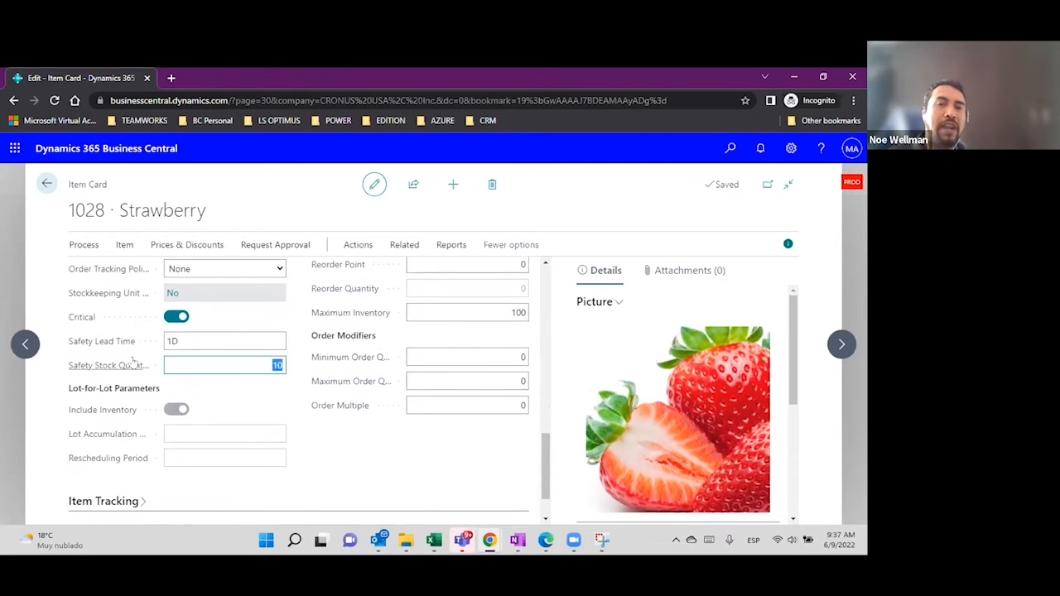
mouse_move(133, 360)
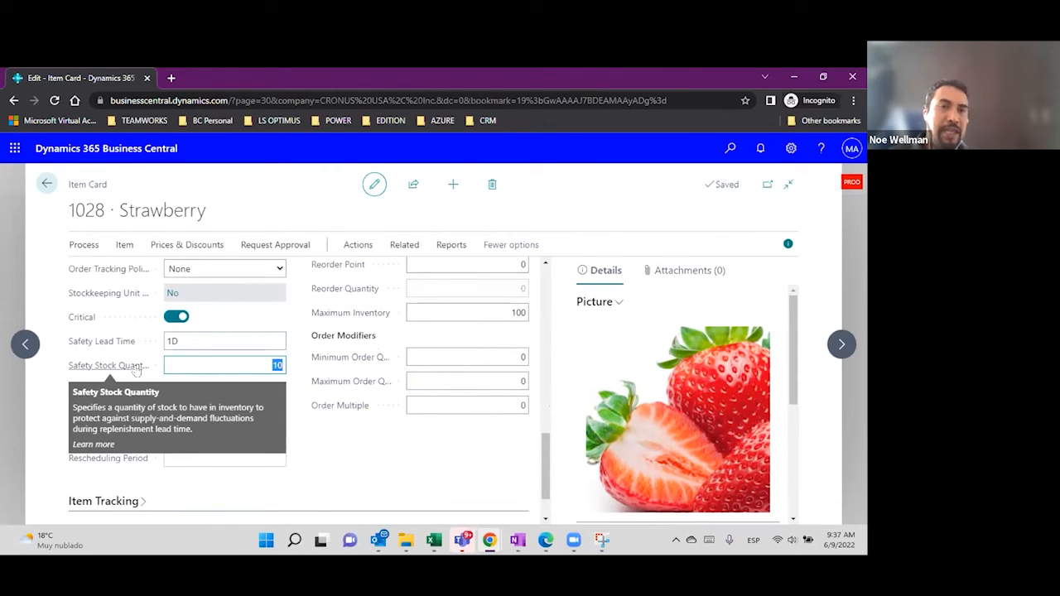
scroll(285, 370, up, 2)
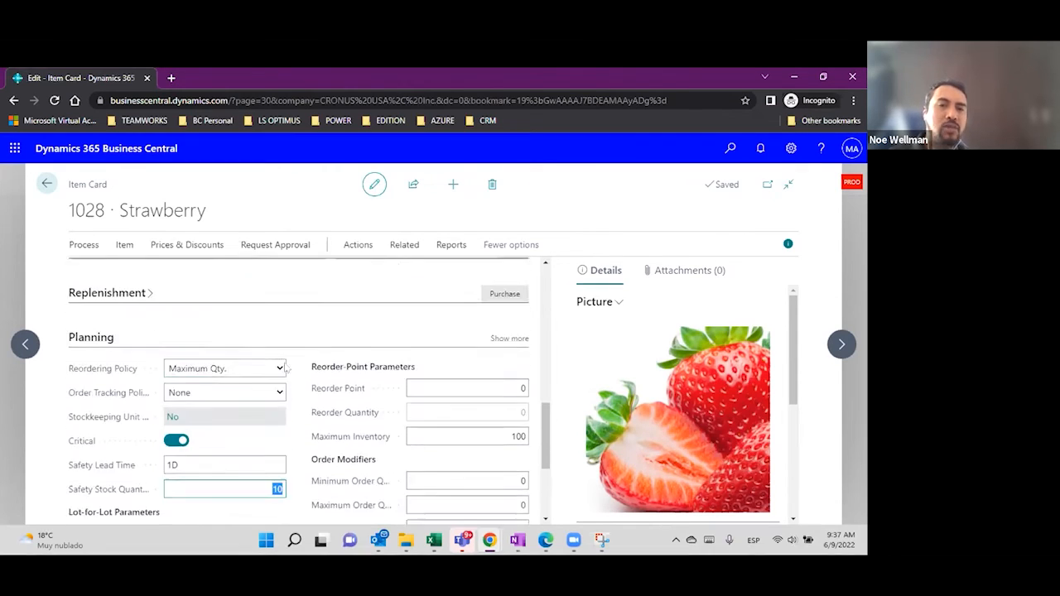
Change the item's Reordering Policy to Lot-for-Lot.
click(280, 371)
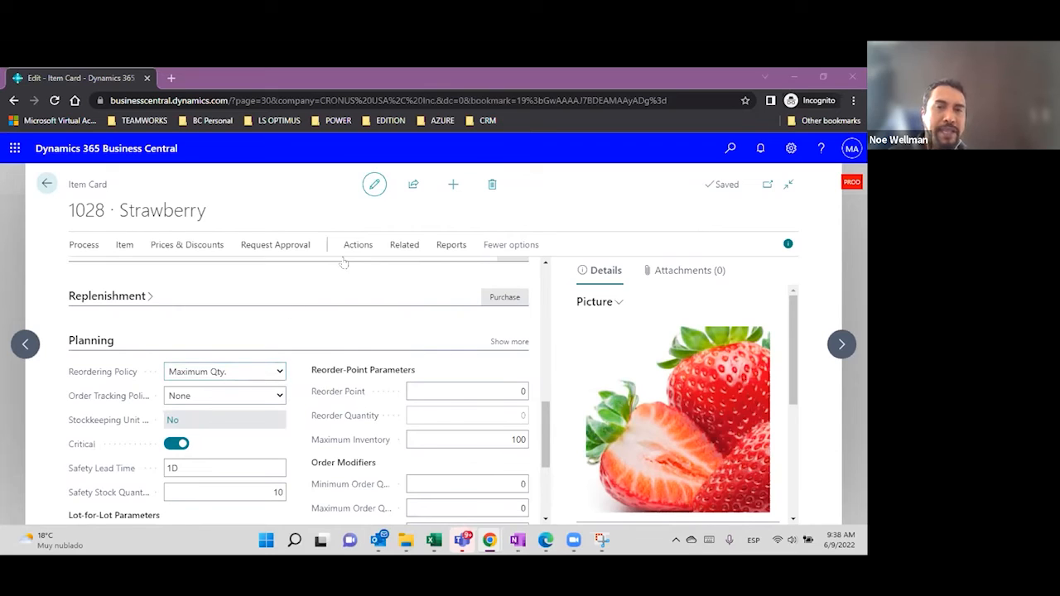
click(274, 376)
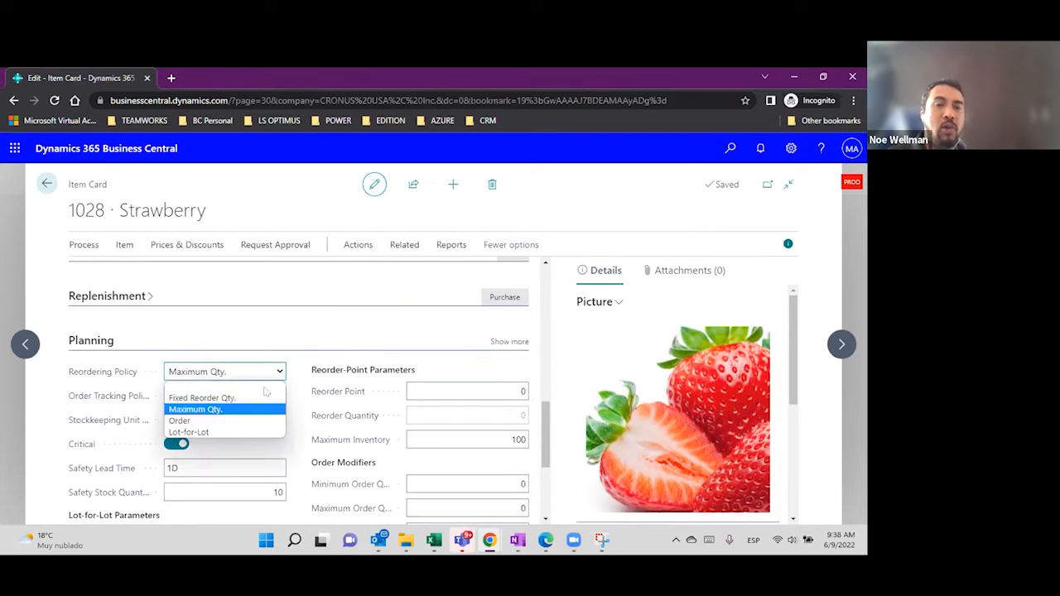
click(234, 429)
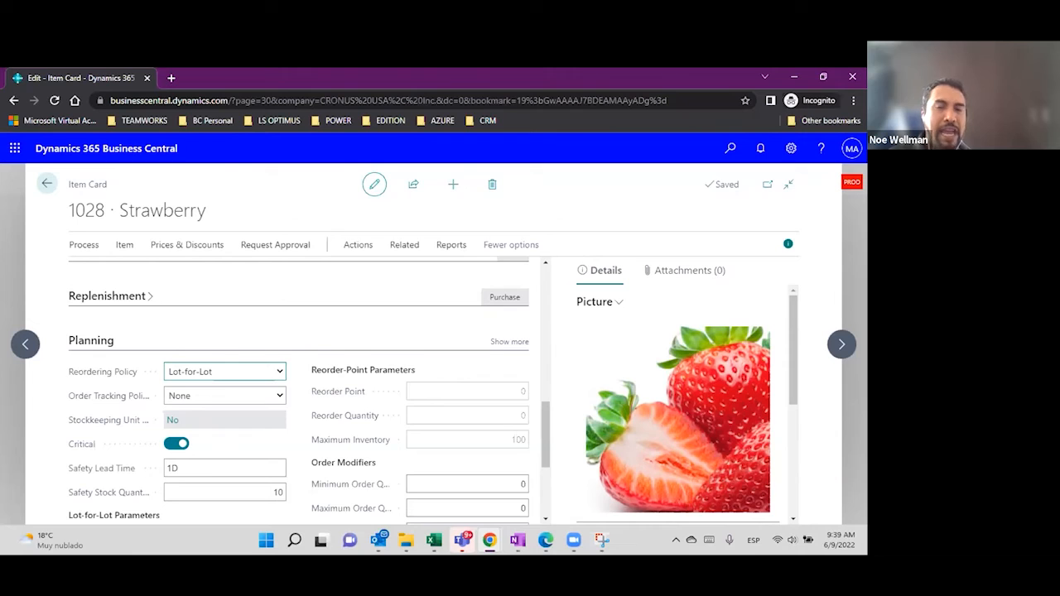
Set the Lot Accumulation Period in the item's Lot-for-Lot parameters to 1W.
scroll(461, 362, up, 5)
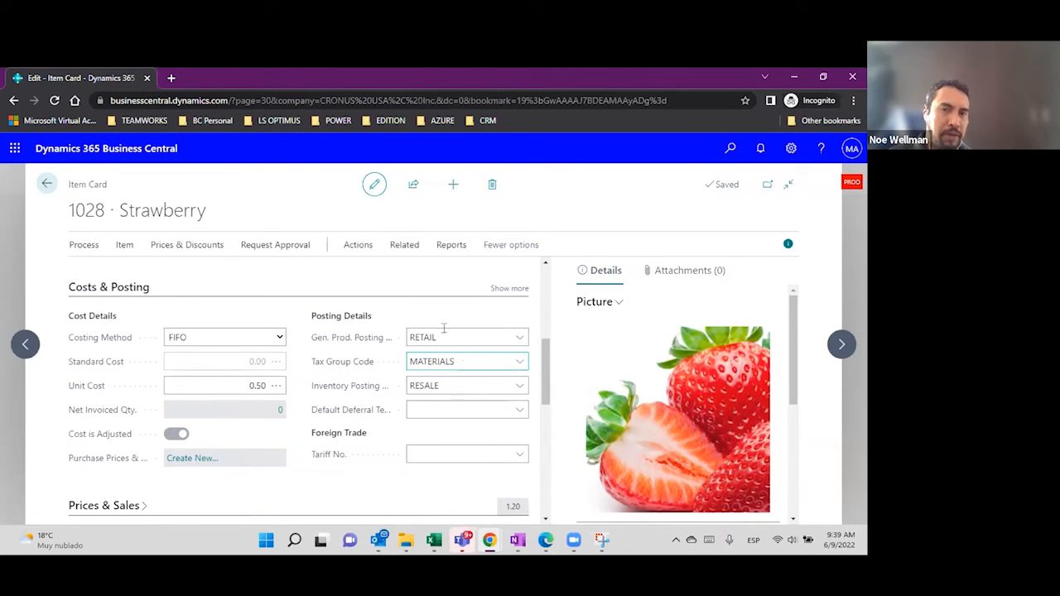
scroll(269, 370, down, 2)
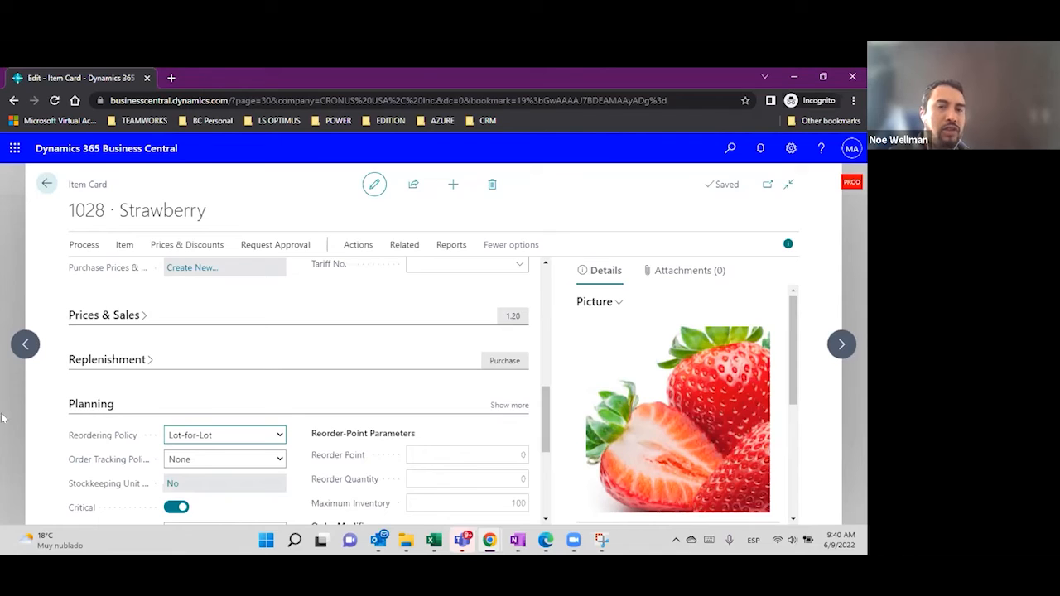
scroll(300, 412, down, 3)
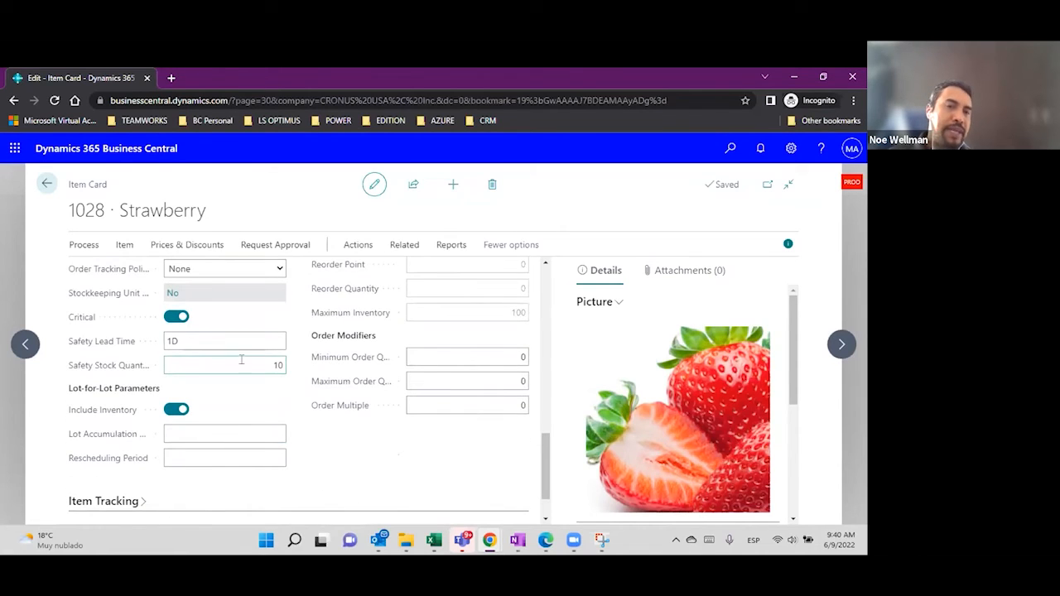
click(212, 429)
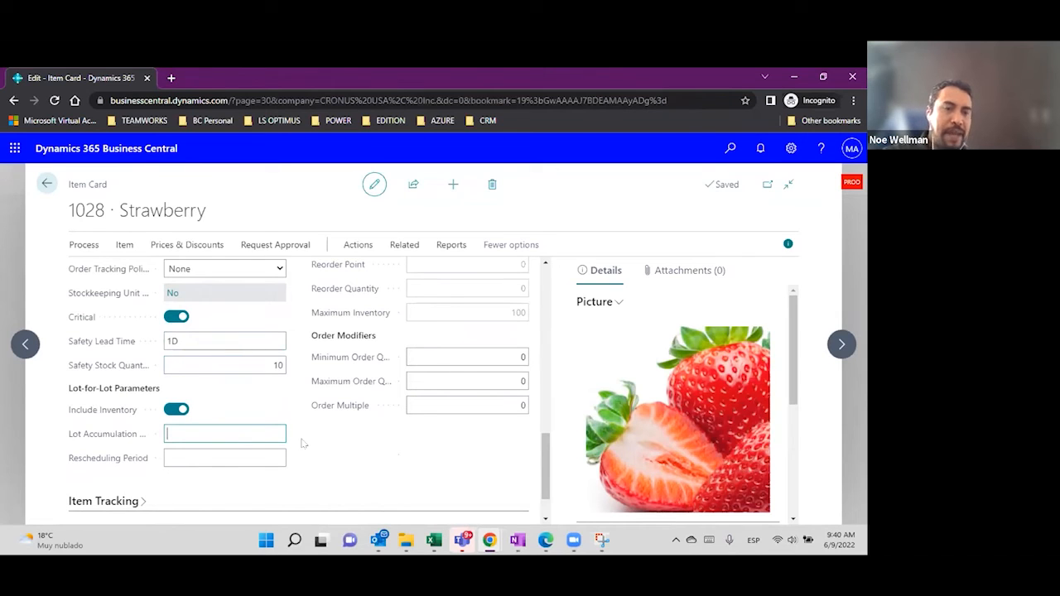
text(1w)
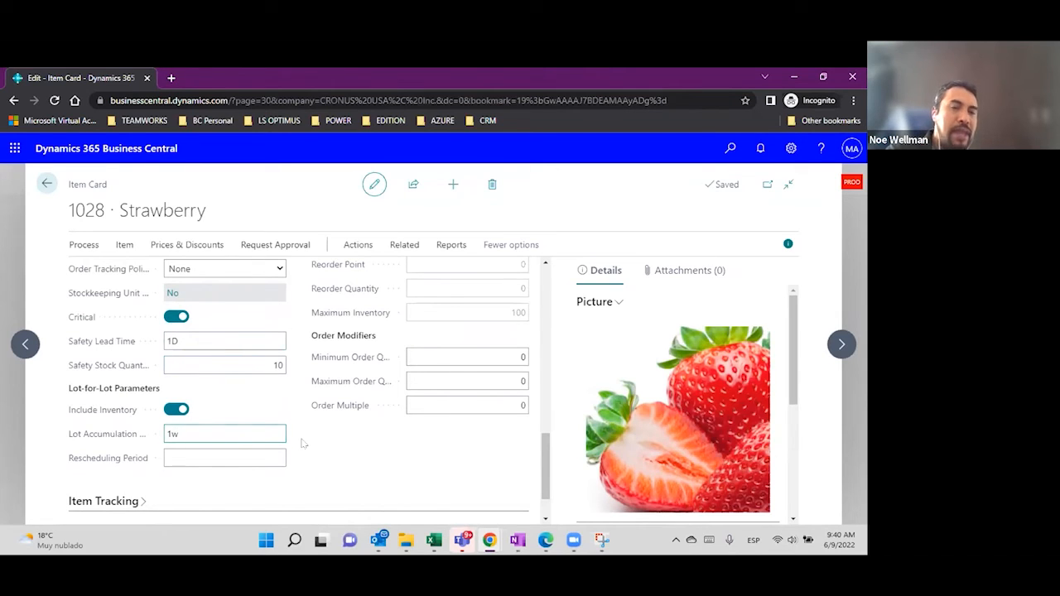
key(Tab)
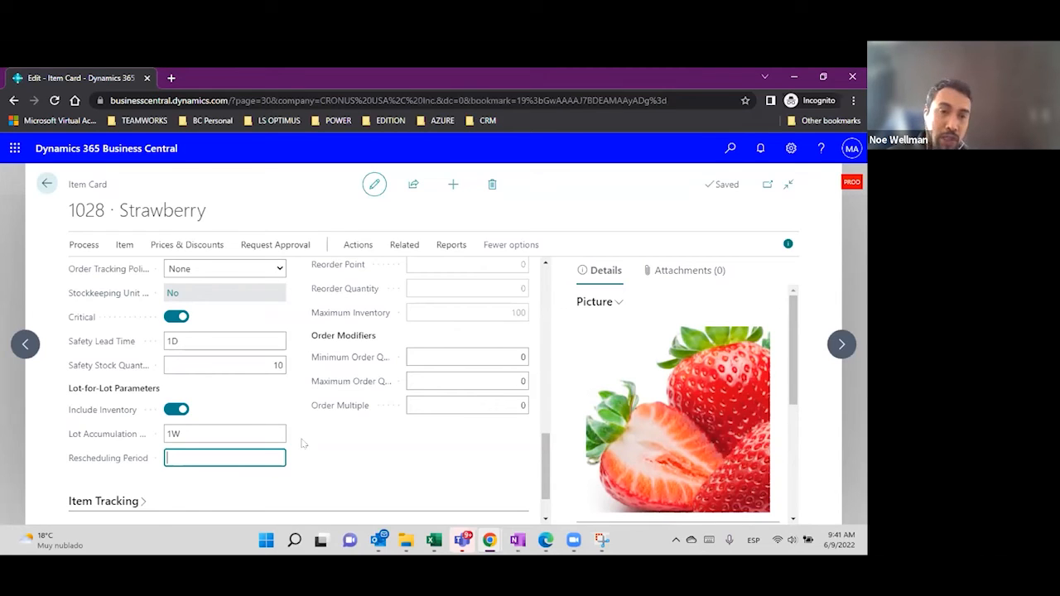
Search for "Sales order" and open the Sales Orders list.
click(729, 149)
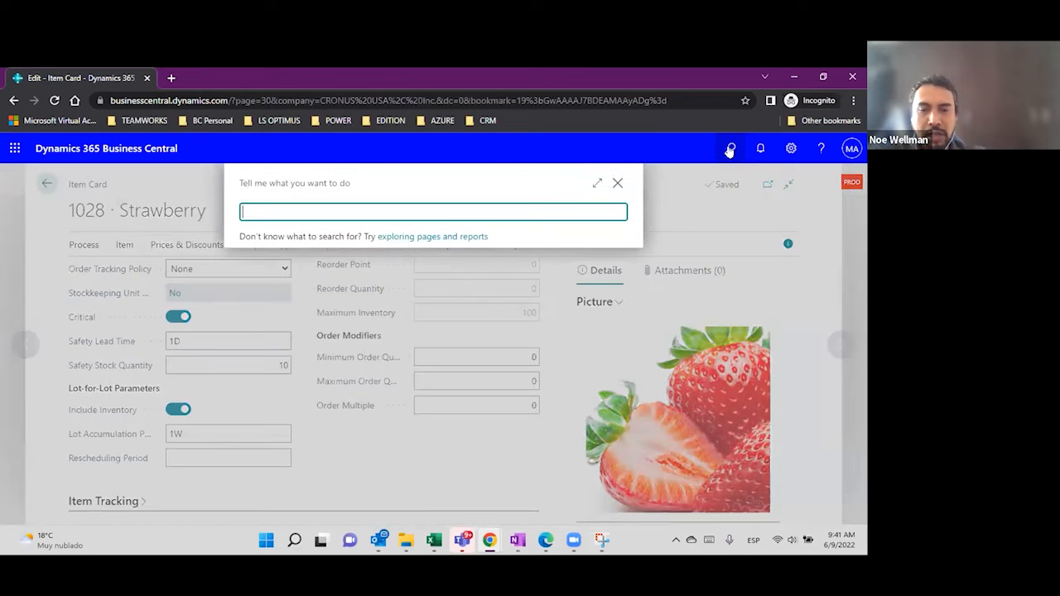
text(Sales order)
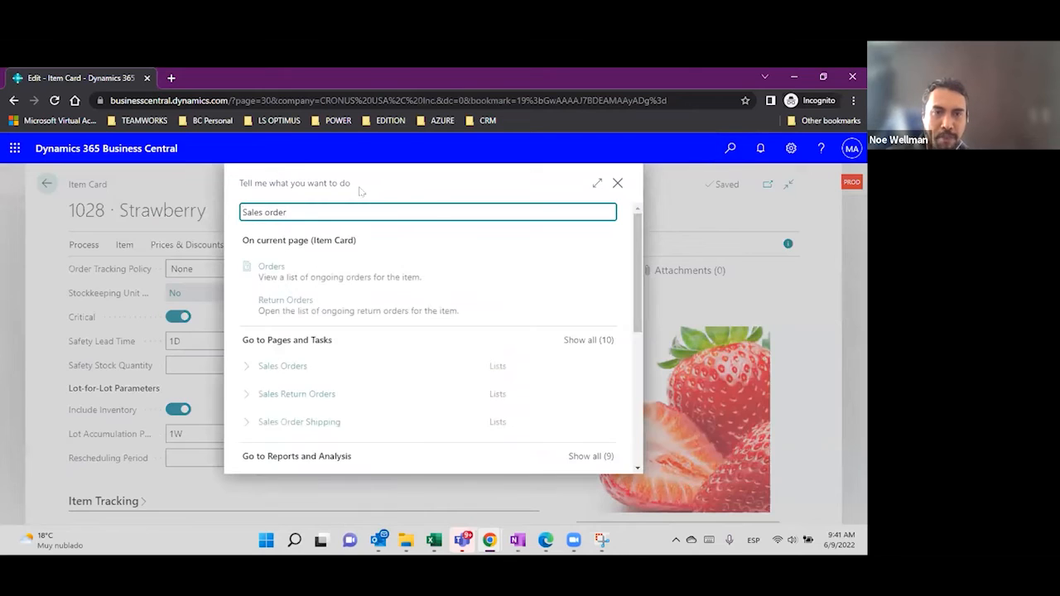
click(296, 357)
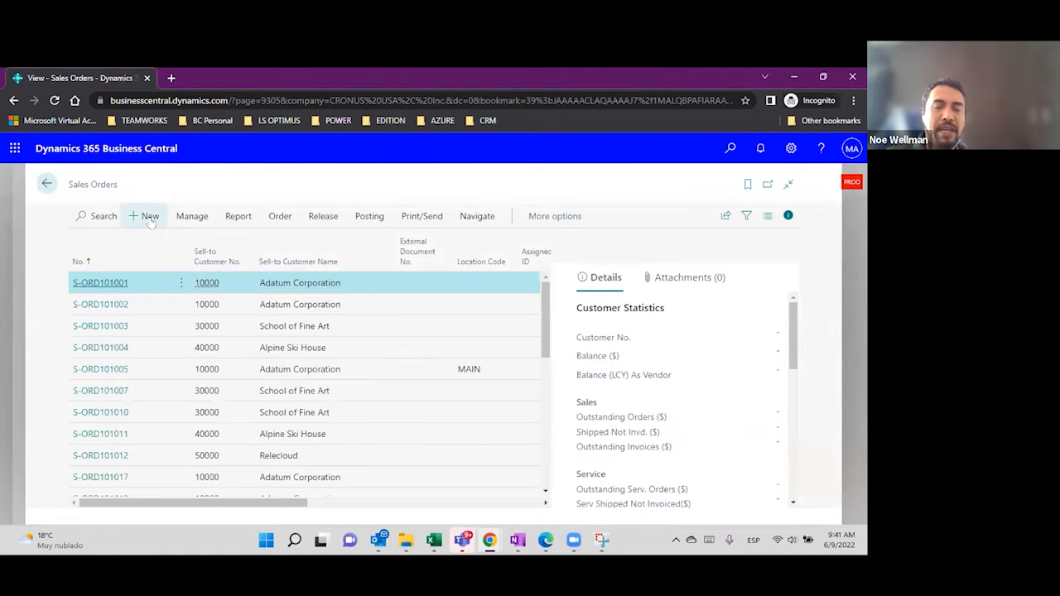
Create a new sales order with Adatum Corporation as the customer.
click(149, 216)
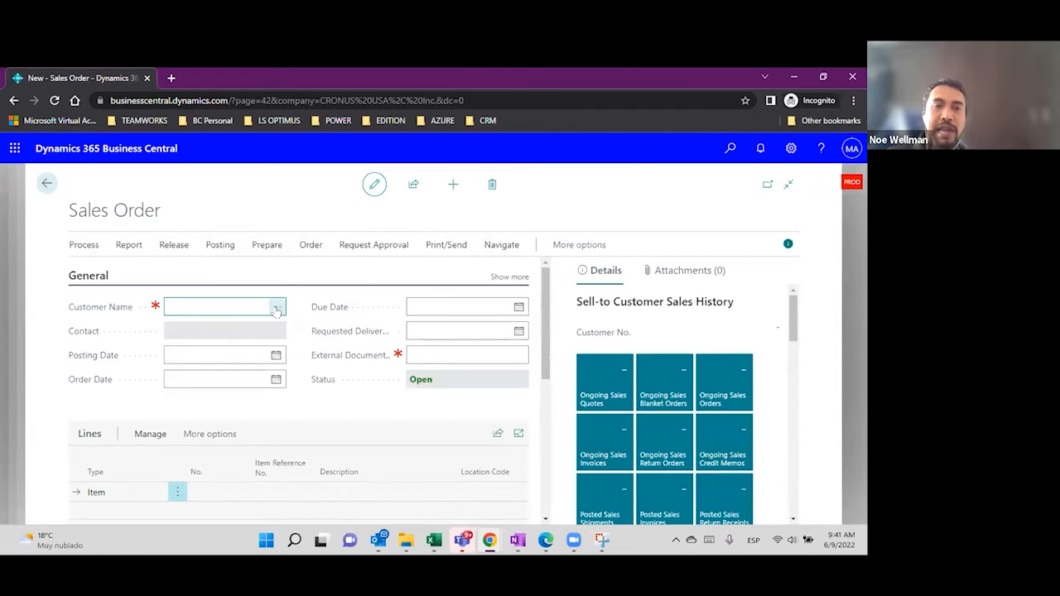
click(277, 308)
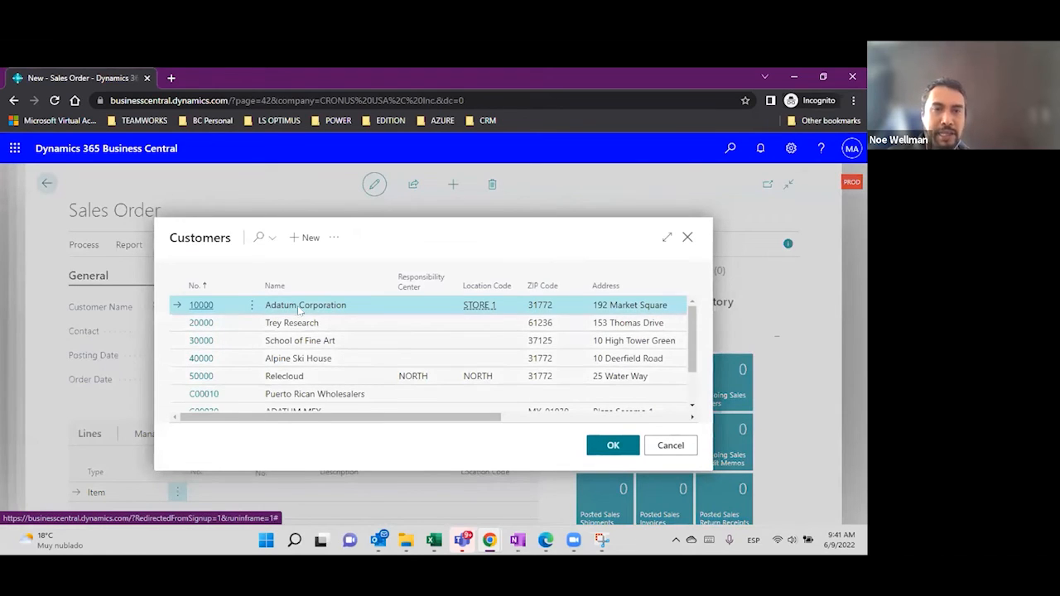
click(596, 452)
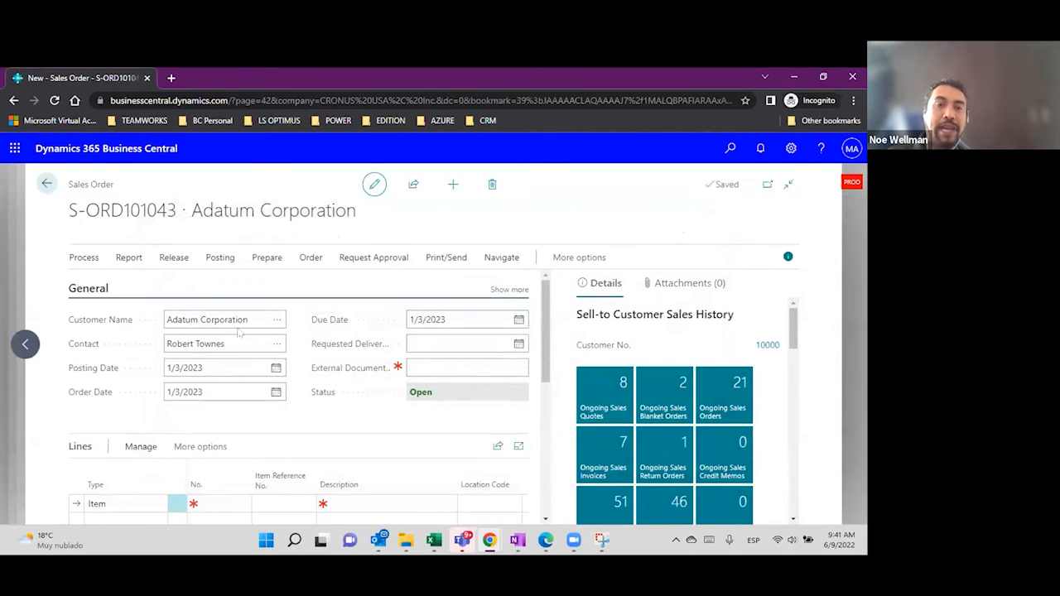
Expand the sales order's General section and review the customer name, sell-to address details and remaining header fields.
click(507, 307)
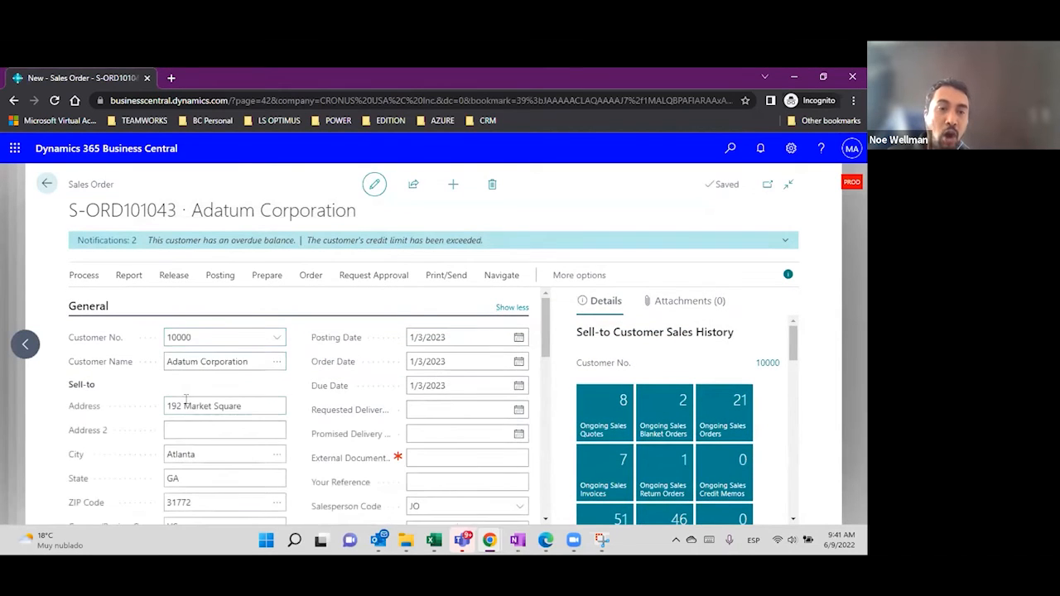
scroll(254, 369, down, 1)
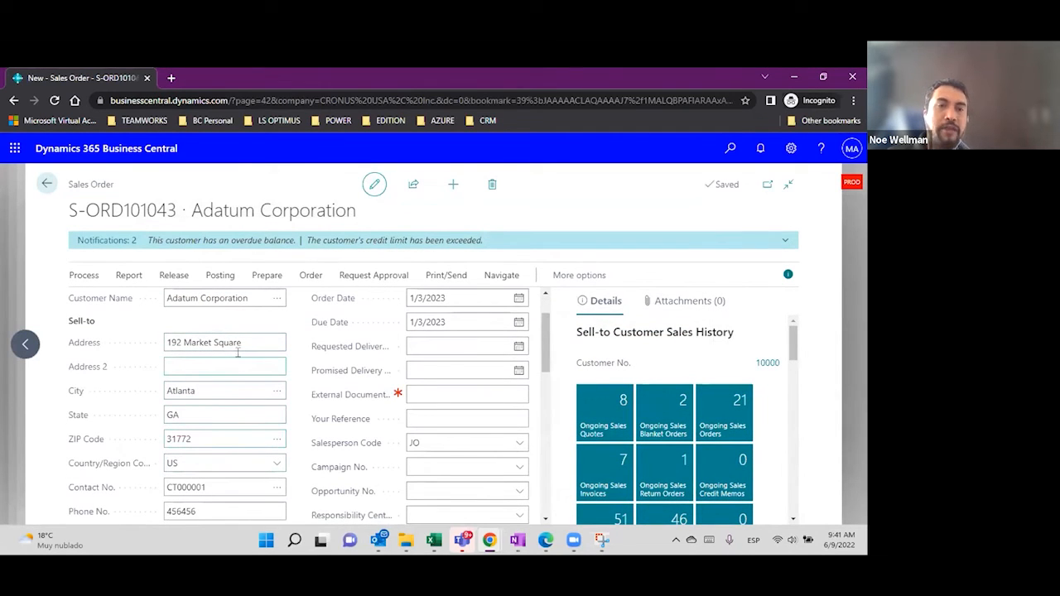
click(240, 342)
click(244, 298)
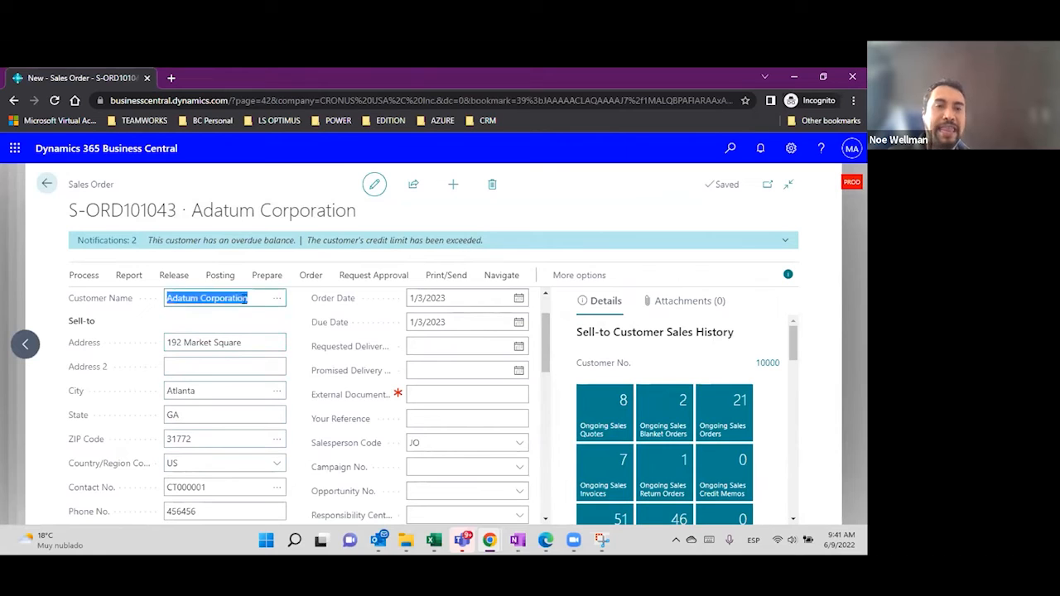
click(242, 346)
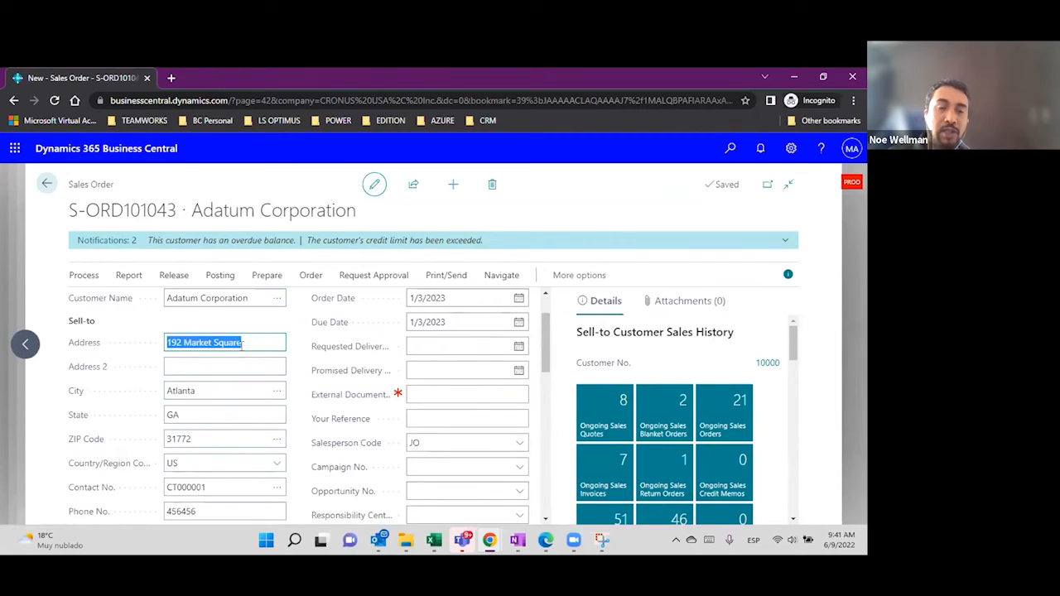
click(229, 390)
click(223, 416)
click(224, 463)
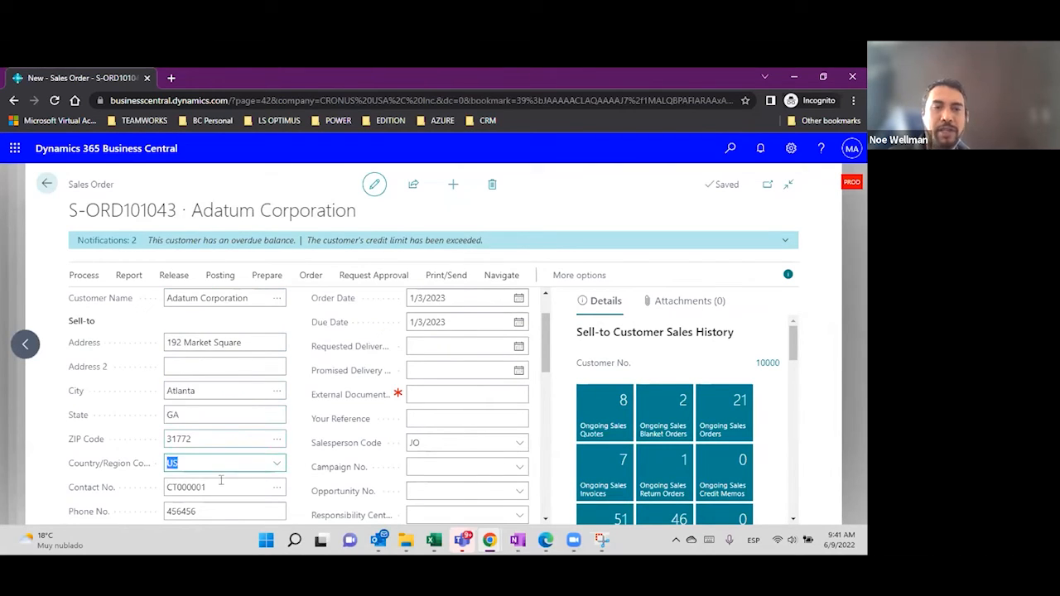
scroll(269, 398, down, 1)
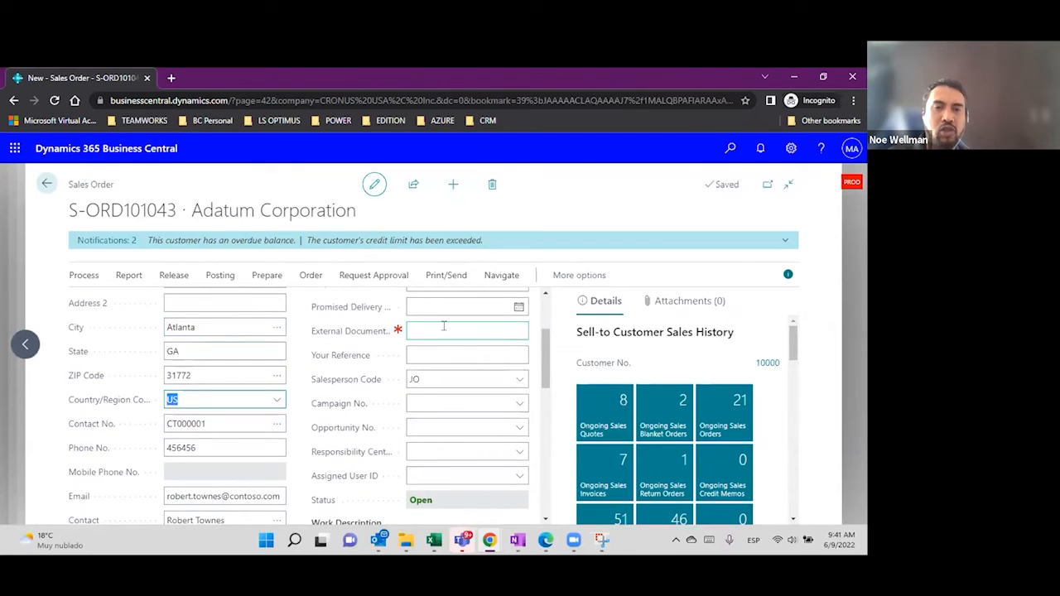
scroll(232, 359, down, 2)
scroll(232, 359, down, 2)
Add an Item line to the sales order for item 1028, Strawberry.
click(133, 489)
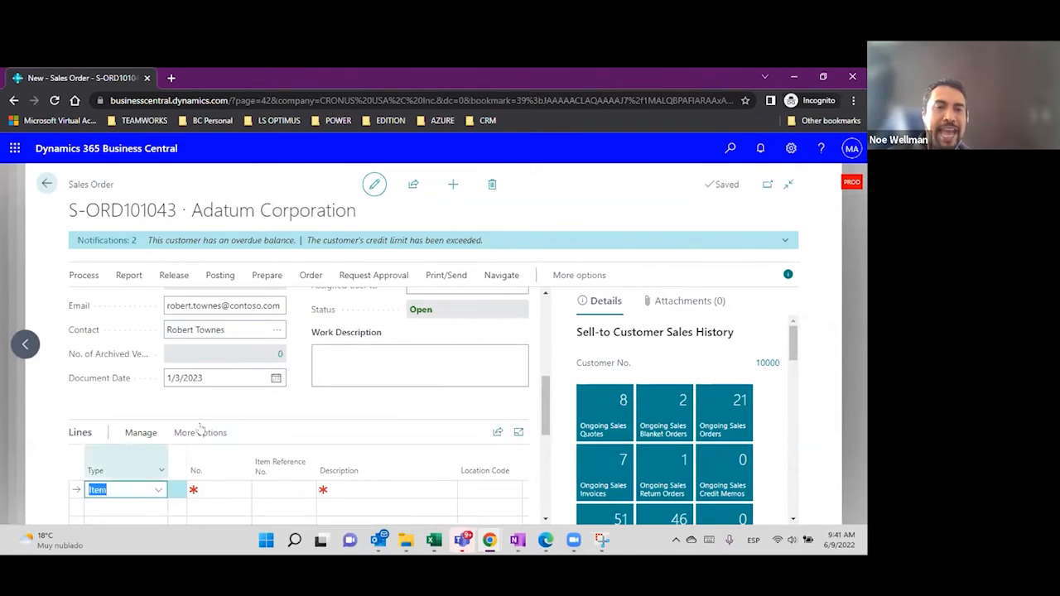
scroll(230, 408, down, 2)
scroll(230, 409, down, 1)
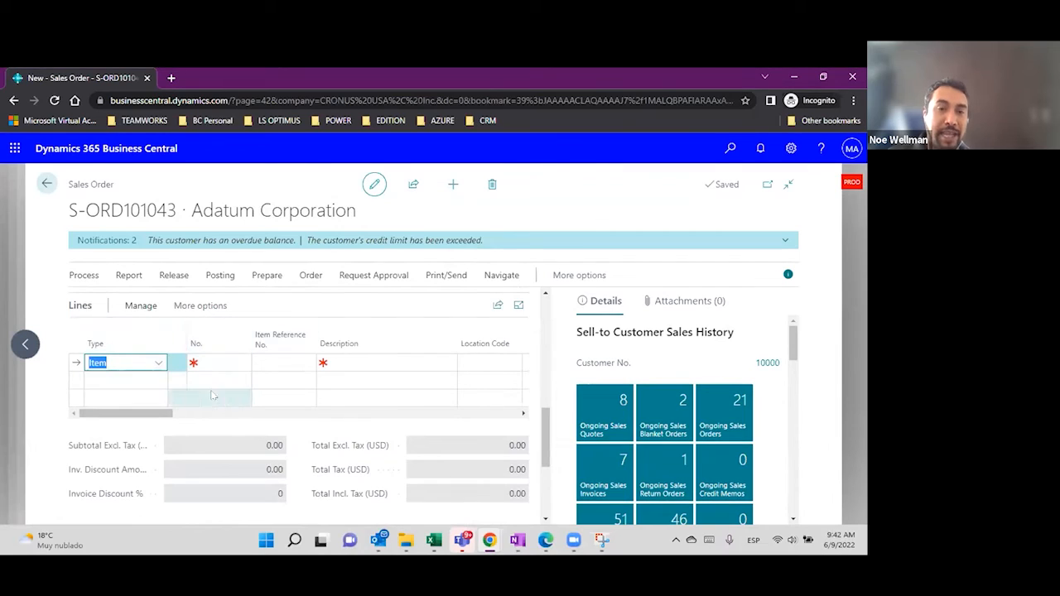
click(157, 365)
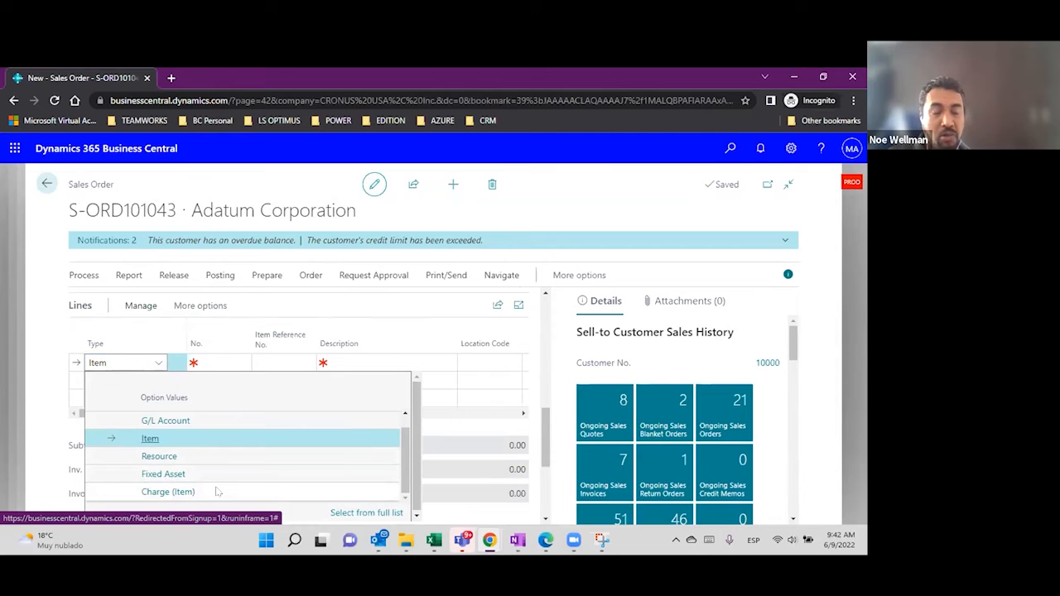
click(212, 362)
text(1028)
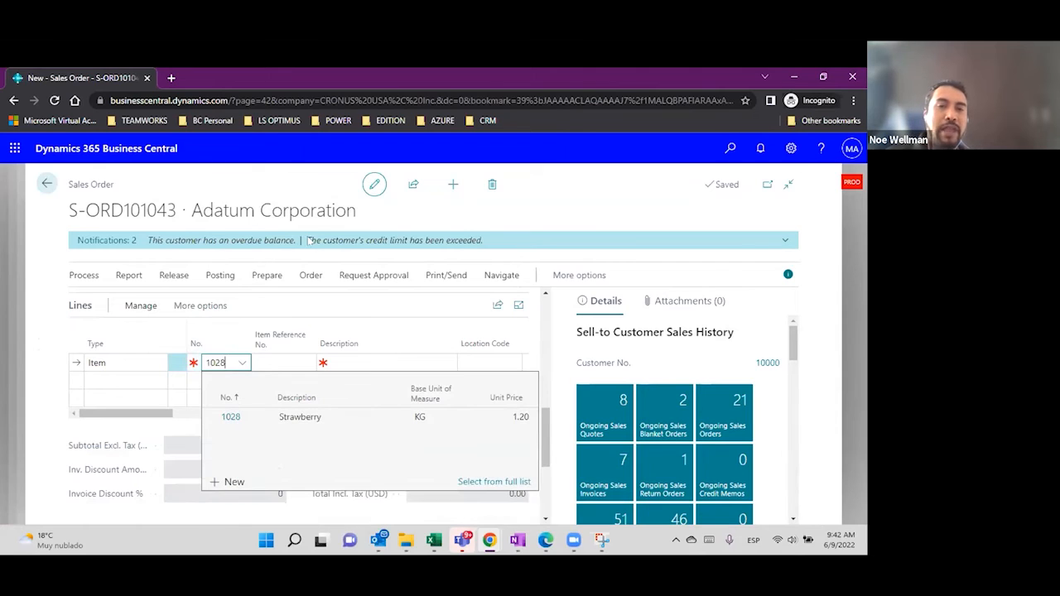
click(317, 419)
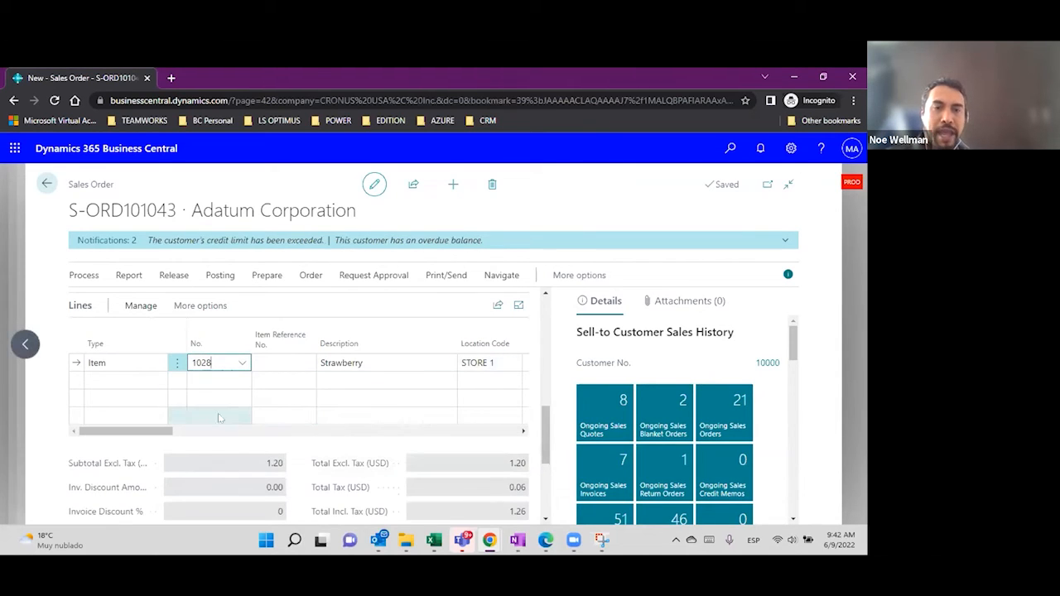
Set the Location Code in the order's Shipping and Billing section to MAIN and acknowledge the notice about existing lines.
drag(142, 433, 83, 437)
scroll(437, 384, down, 3)
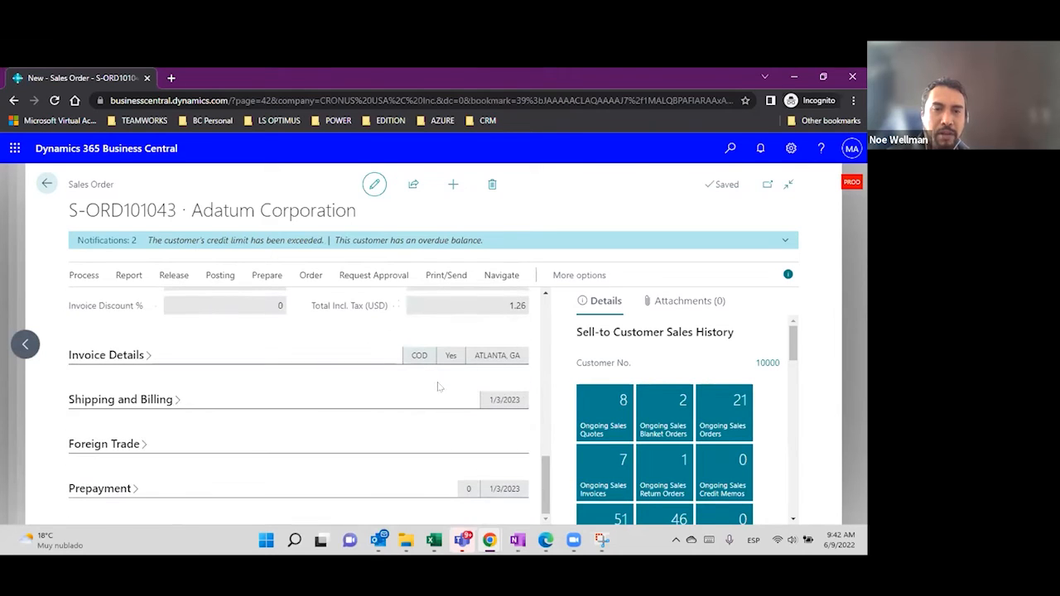
click(167, 404)
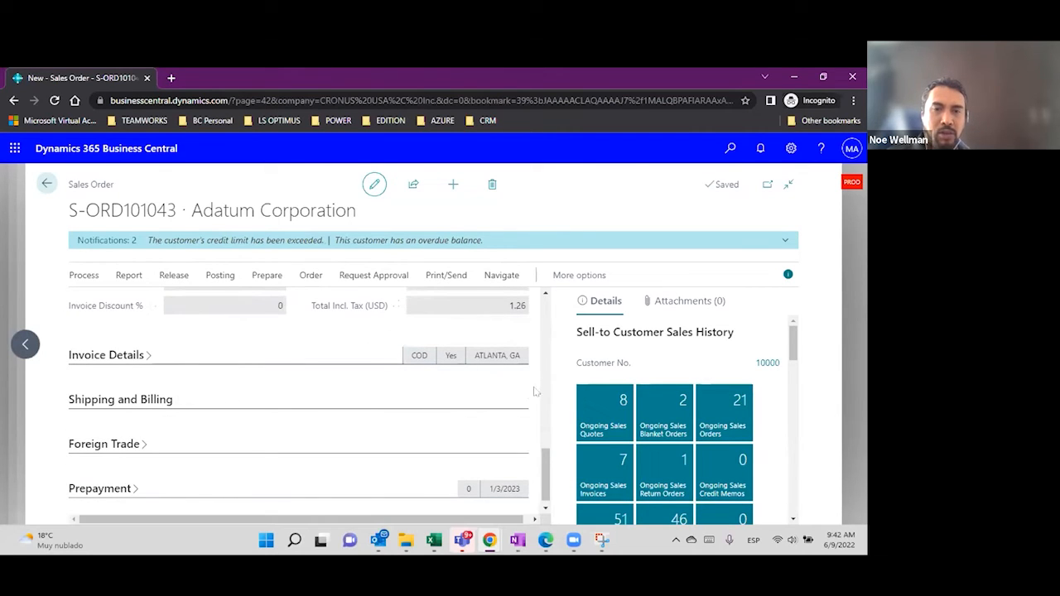
click(518, 429)
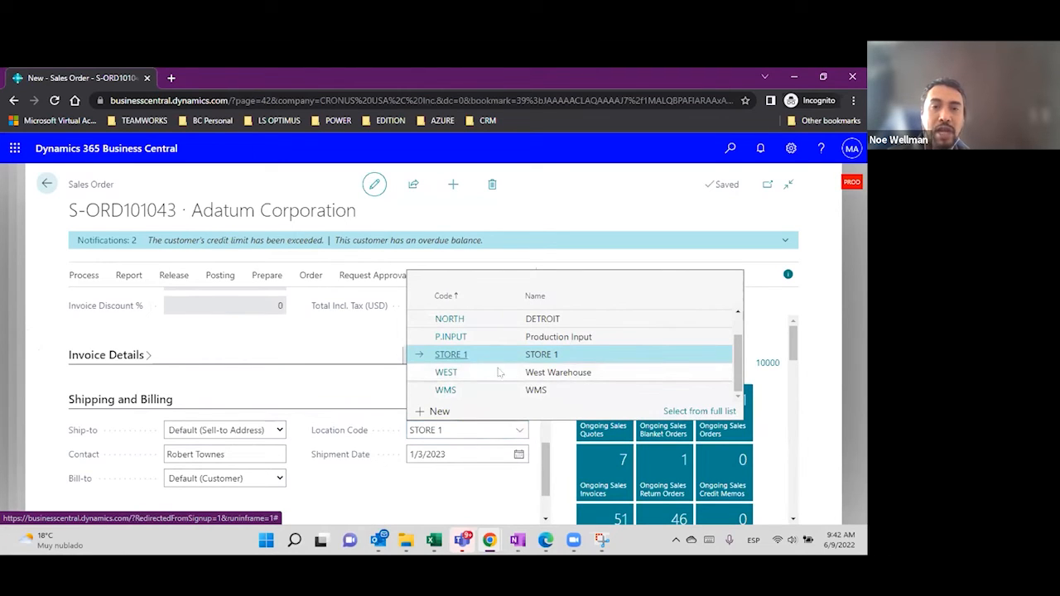
scroll(496, 370, up, 1)
click(489, 333)
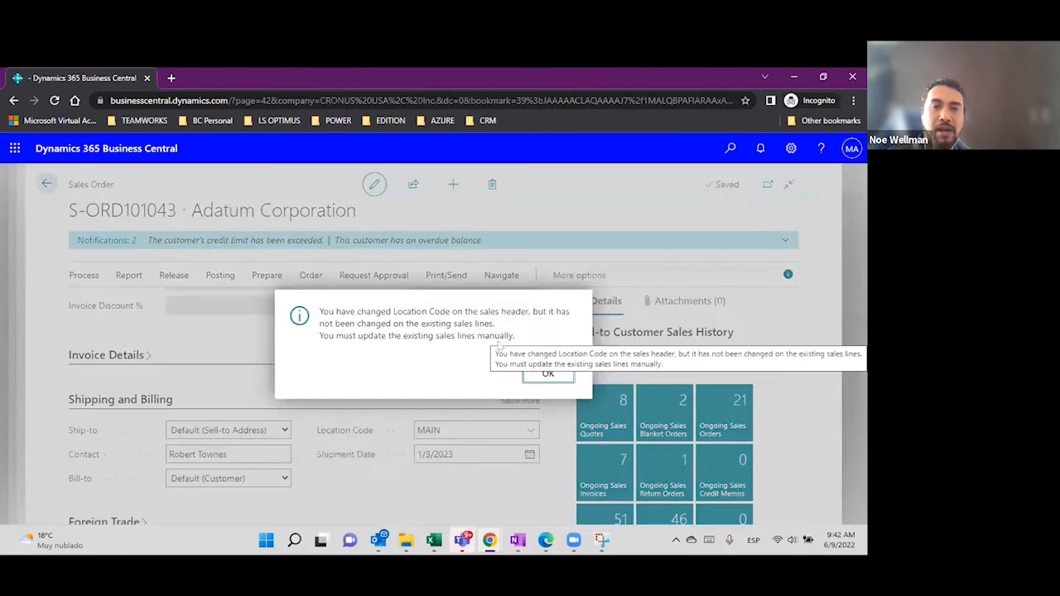
click(545, 372)
Set the Location Code on the Strawberry sales line to MAIN.
scroll(393, 372, up, 2)
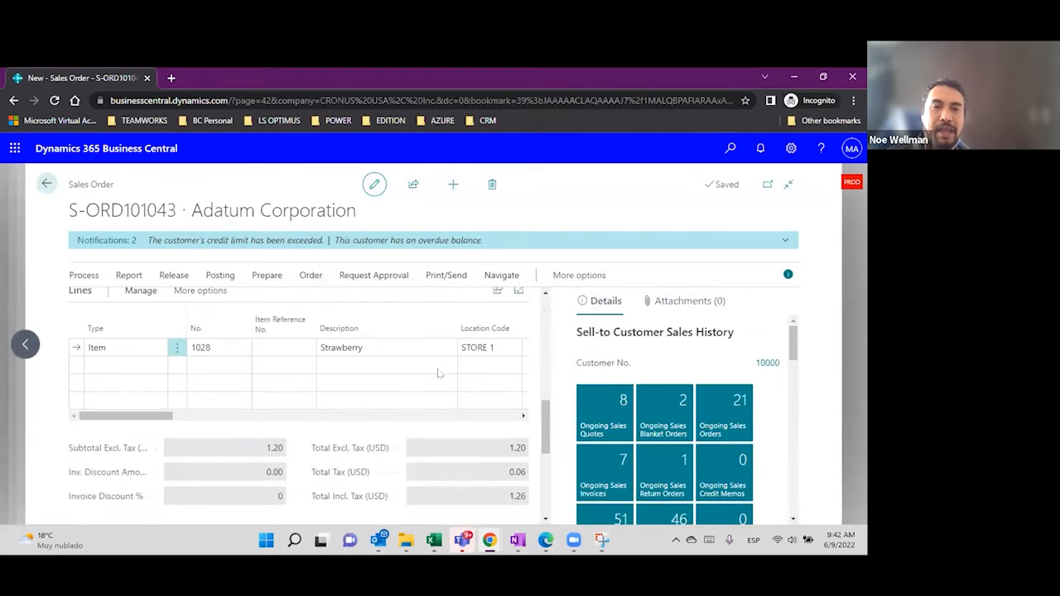
click(485, 347)
click(512, 348)
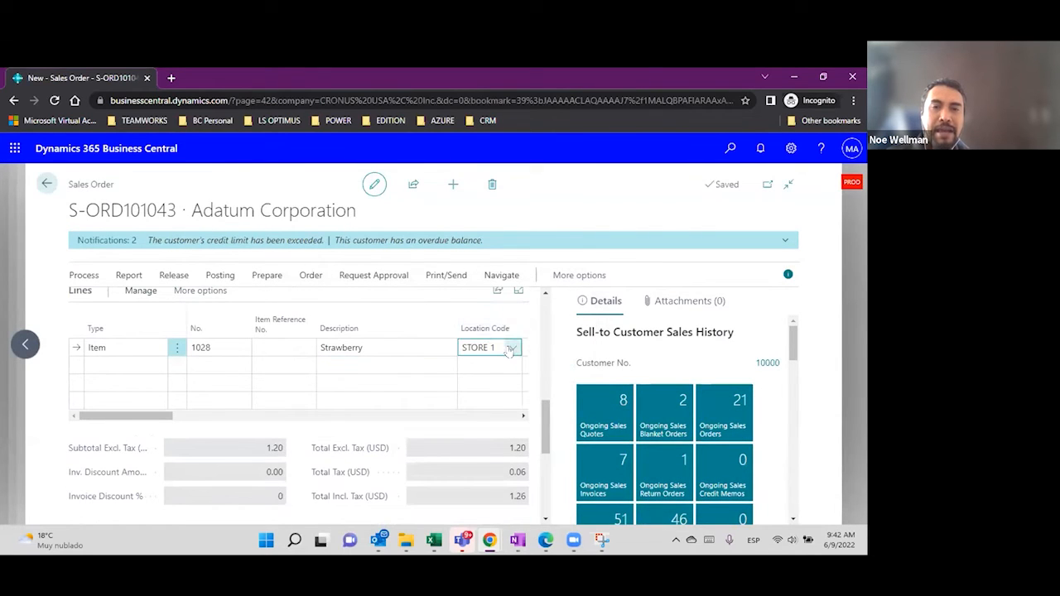
scroll(549, 441, up, 1)
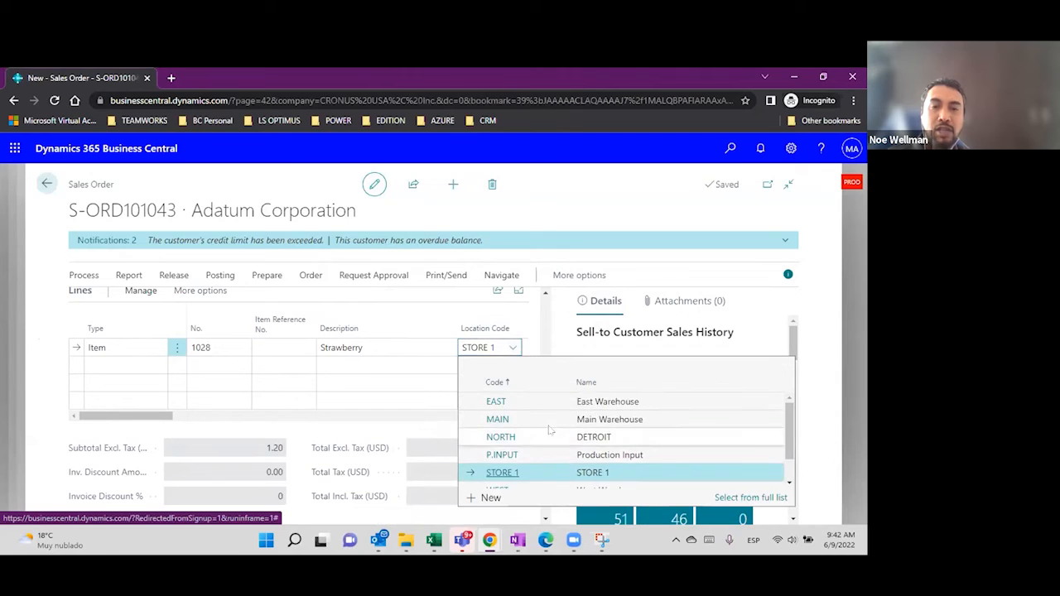
click(541, 419)
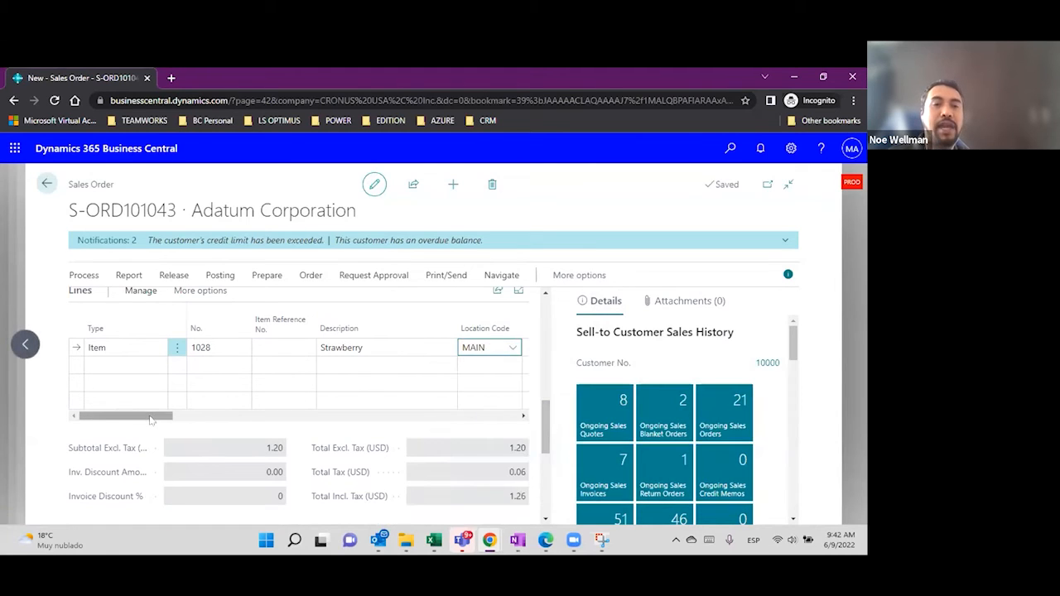
Set the Quantity on the Strawberry sales line to 50.
drag(150, 416, 191, 416)
click(282, 348)
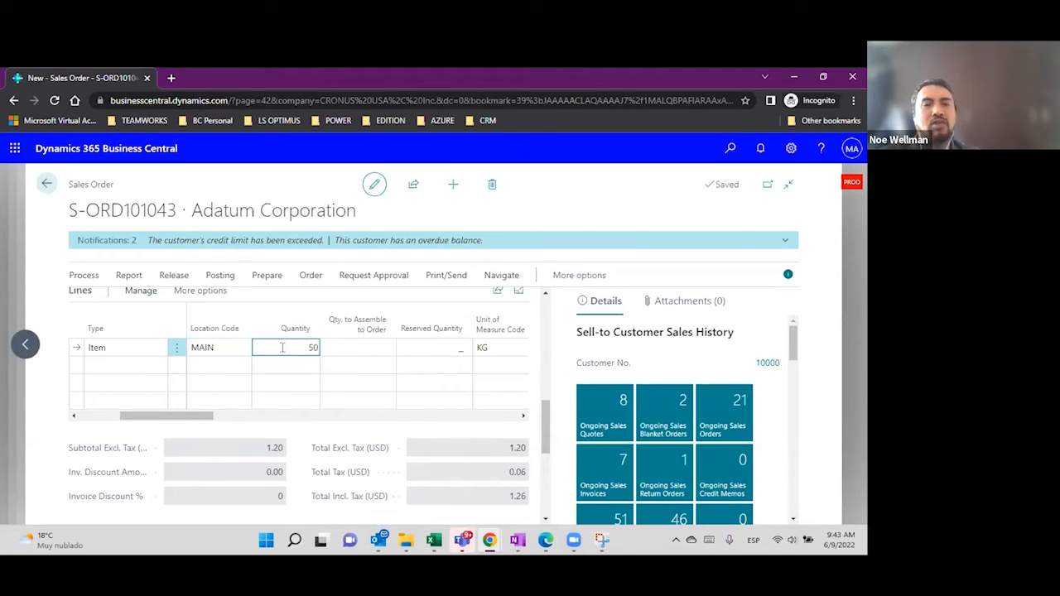
key(Tab)
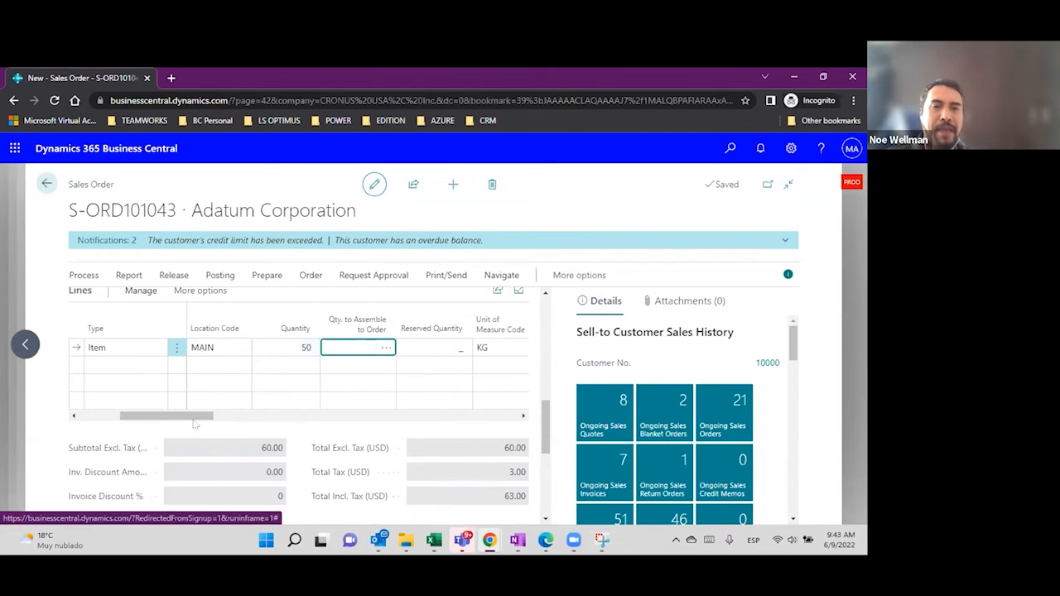
Review the Strawberry line's unit of measure, price, tax codes, amounts and quantity to ship, plus the order's total tax and customer credit details.
drag(219, 423, 261, 423)
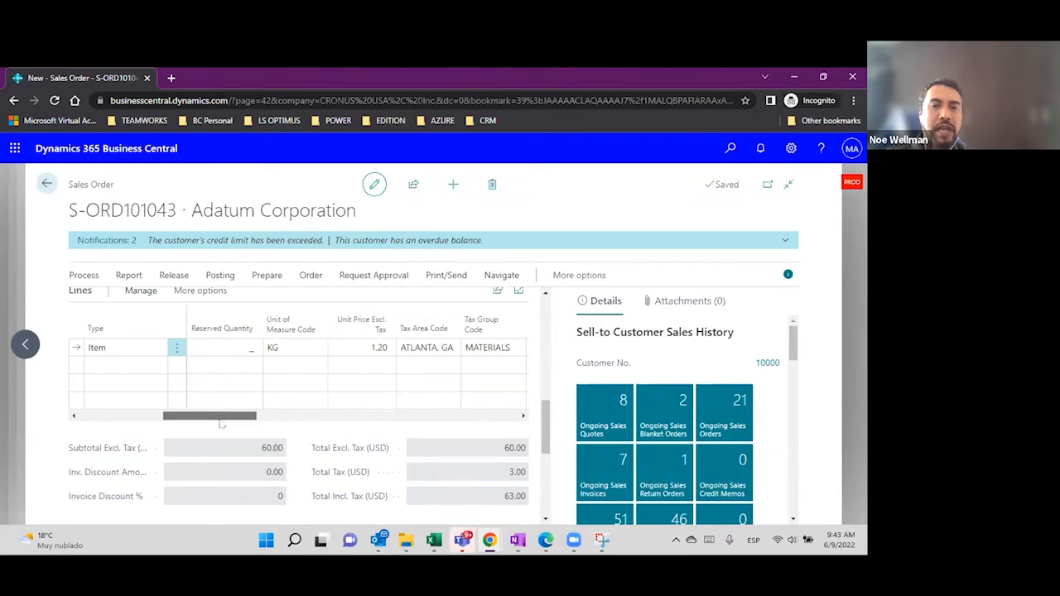
click(298, 348)
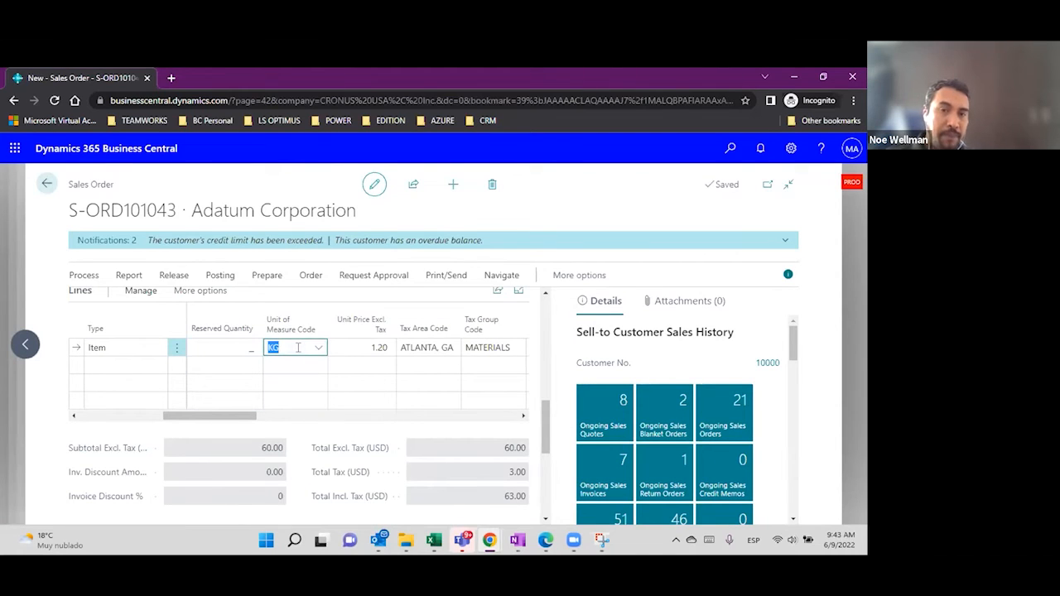
click(368, 344)
click(408, 346)
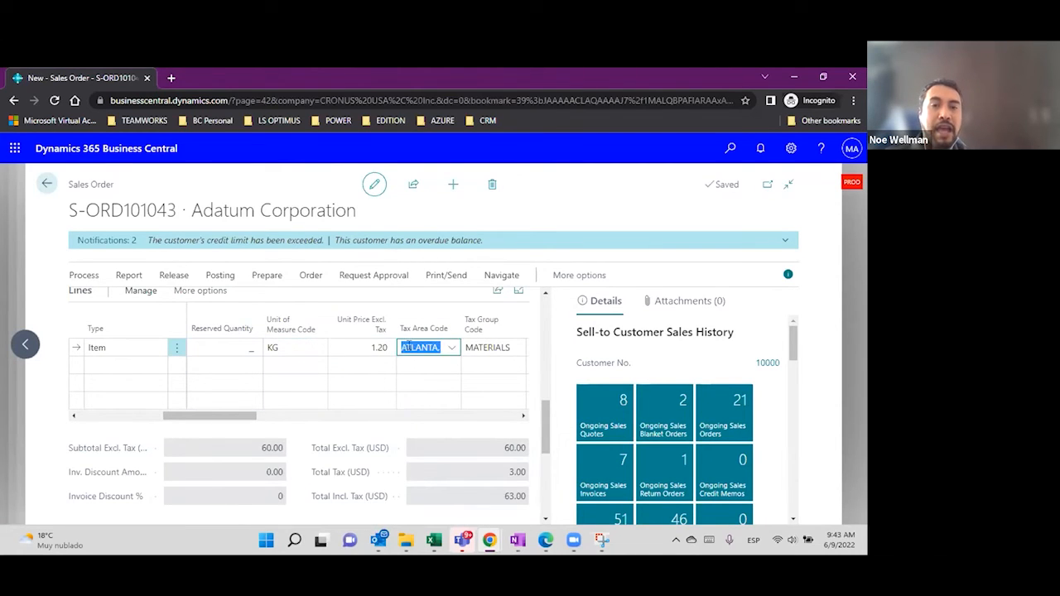
click(468, 347)
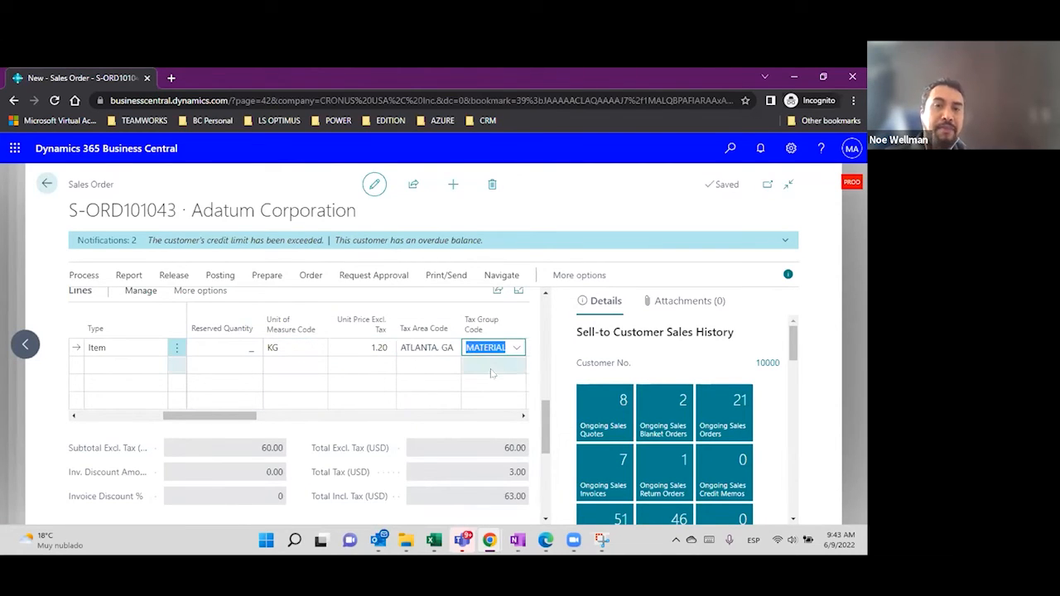
click(515, 472)
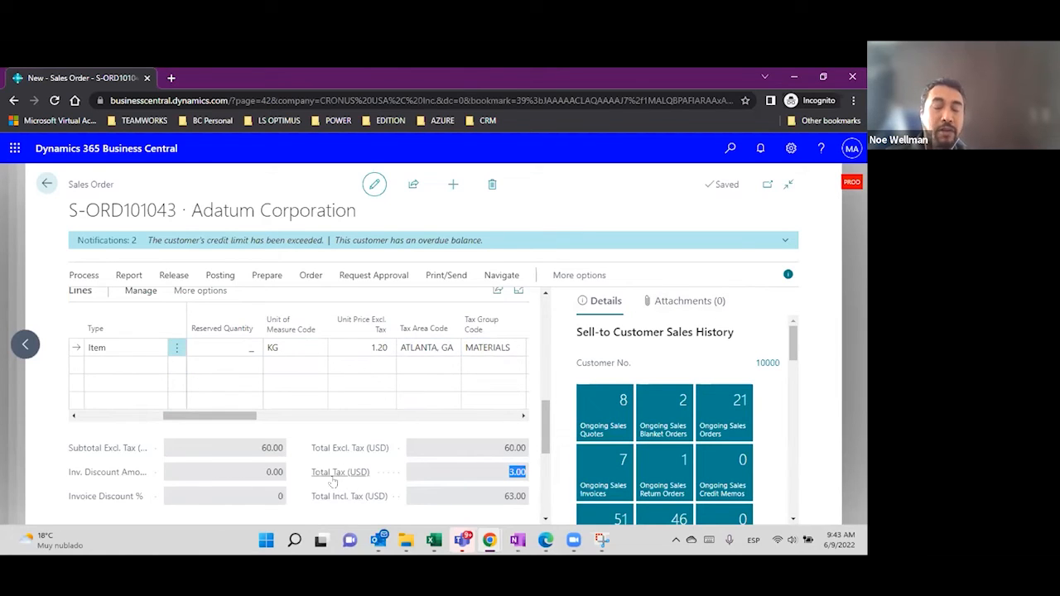
mouse_move(355, 478)
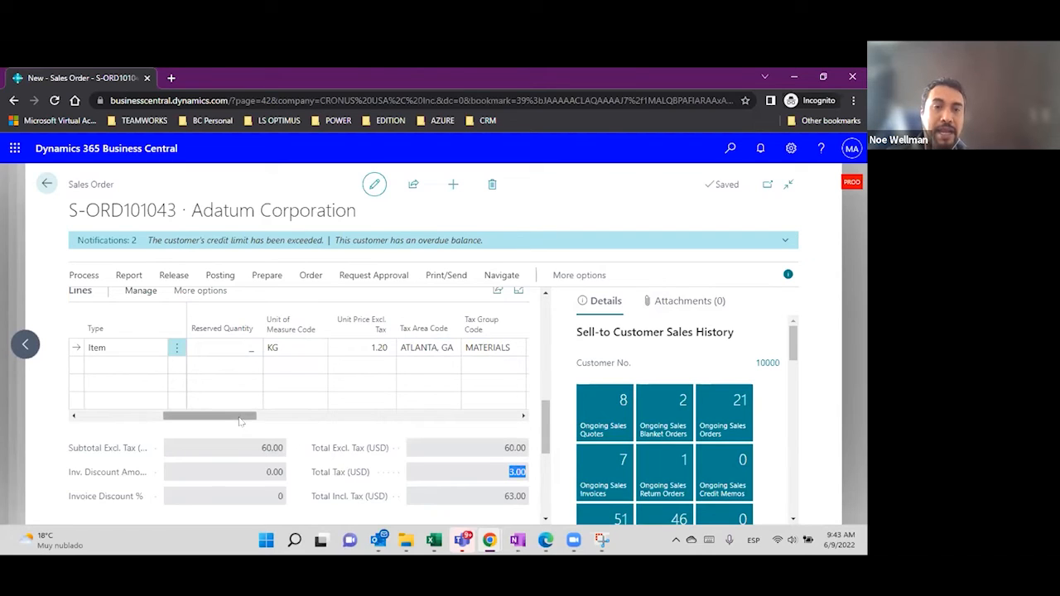
drag(241, 416, 313, 416)
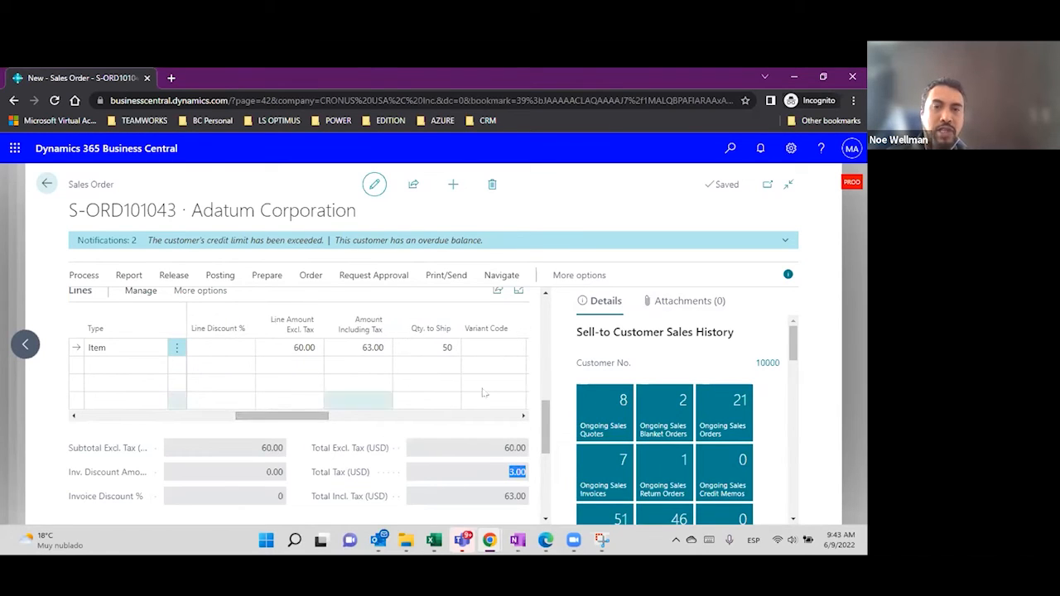
click(447, 347)
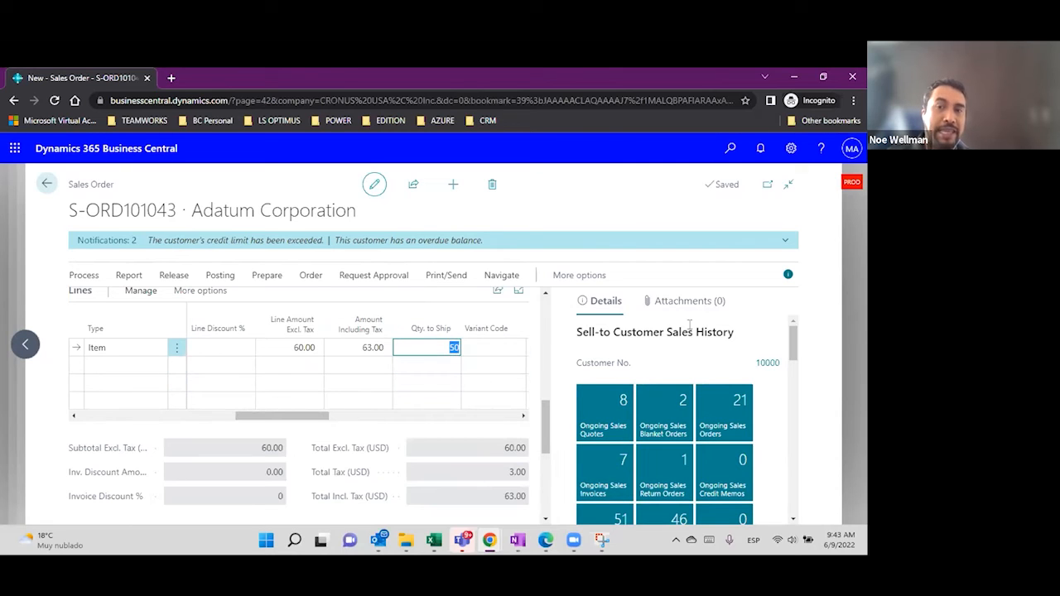
scroll(689, 325, down, 5)
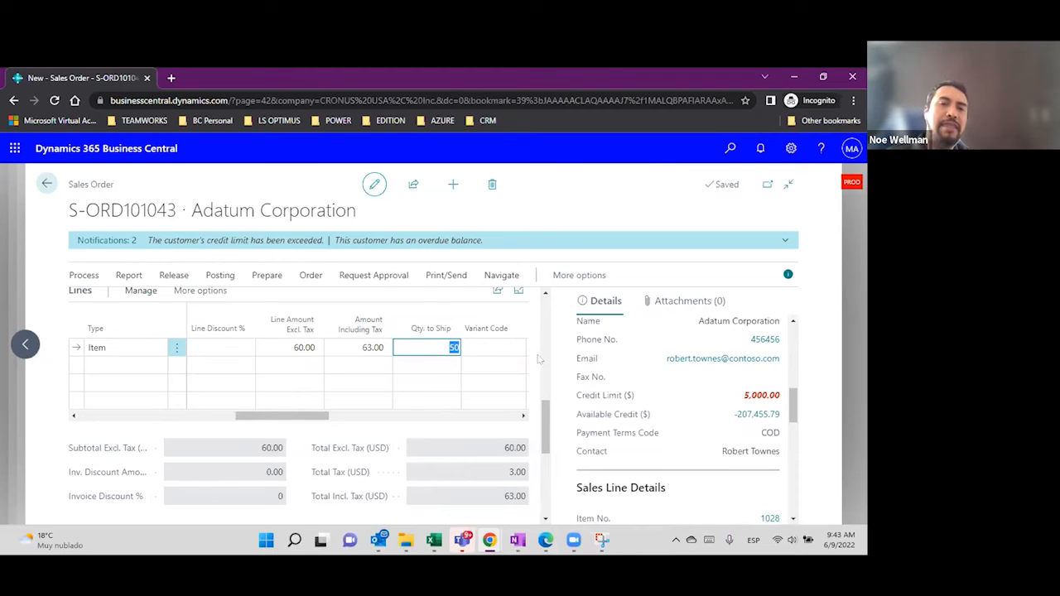
Check the Posting Date and Order Date in the General section and open the Order Date calendar.
scroll(451, 360, up, 10)
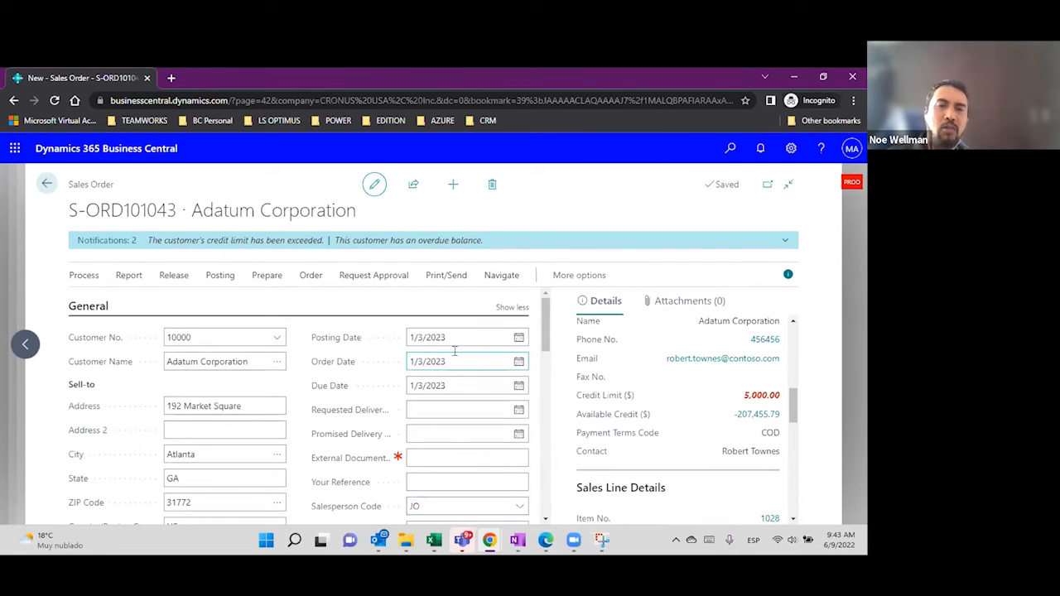
click(464, 337)
click(460, 356)
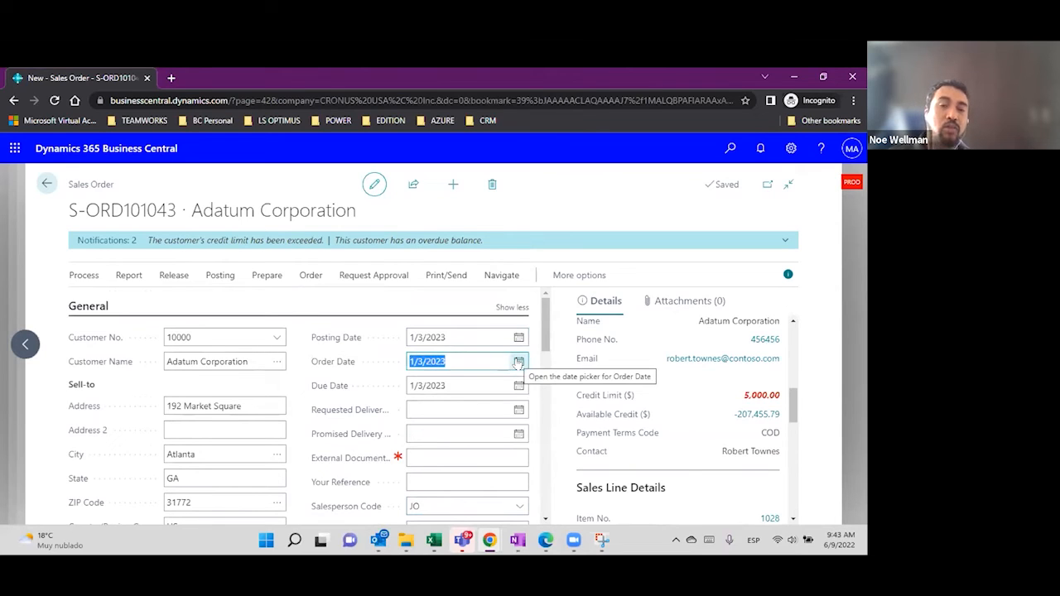
click(518, 363)
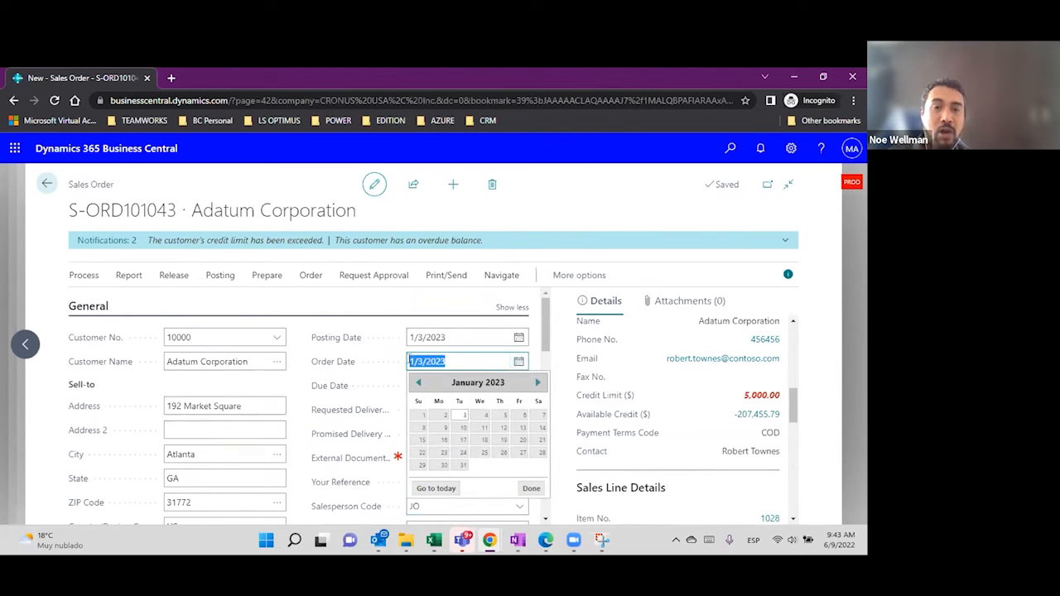
Check the Work Date in My Settings and close the dialog without changes.
click(790, 148)
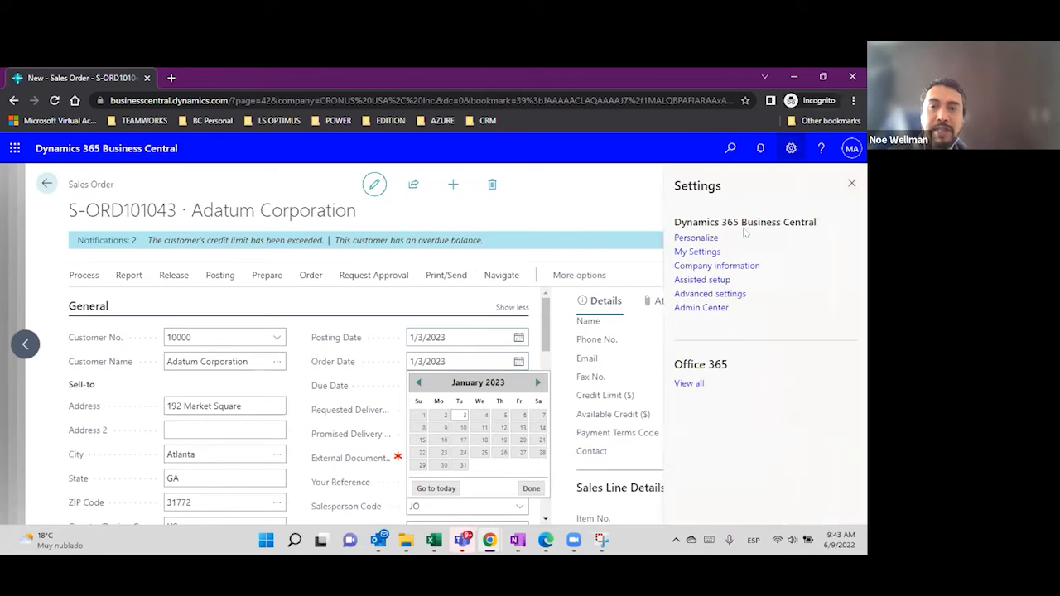
click(716, 254)
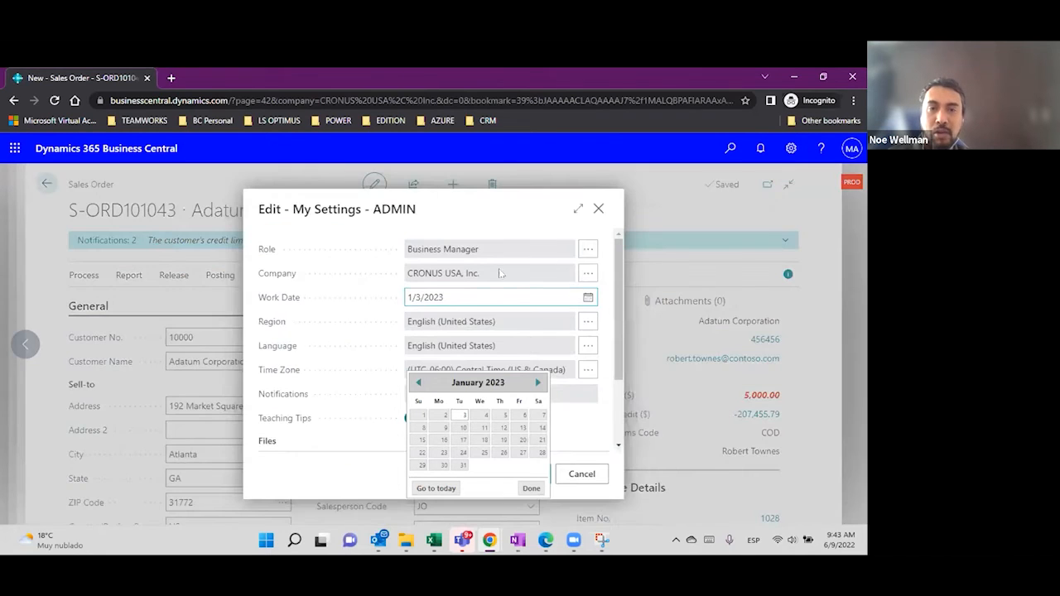
click(598, 209)
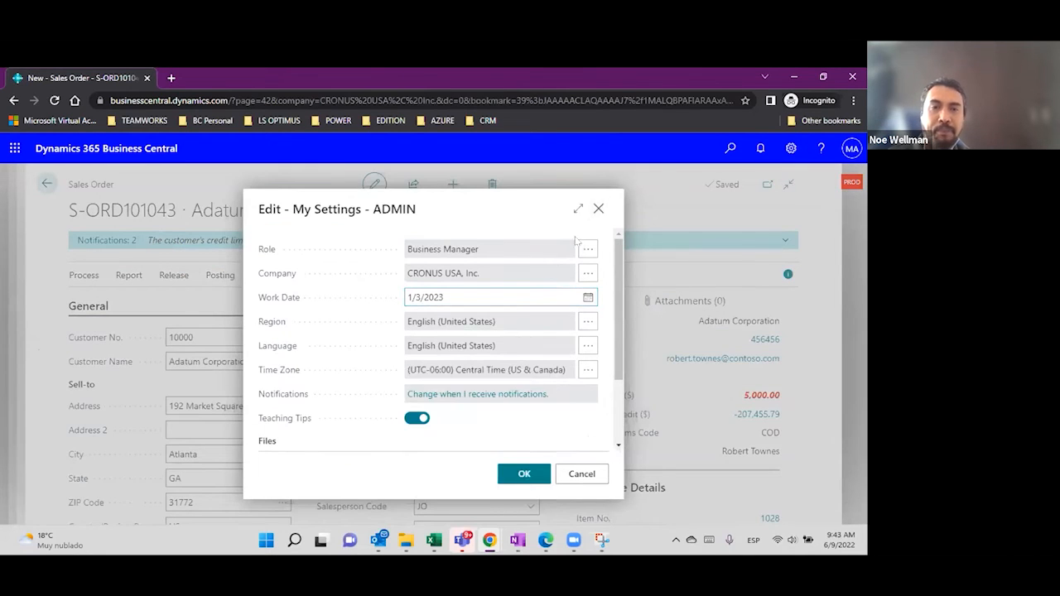
click(598, 209)
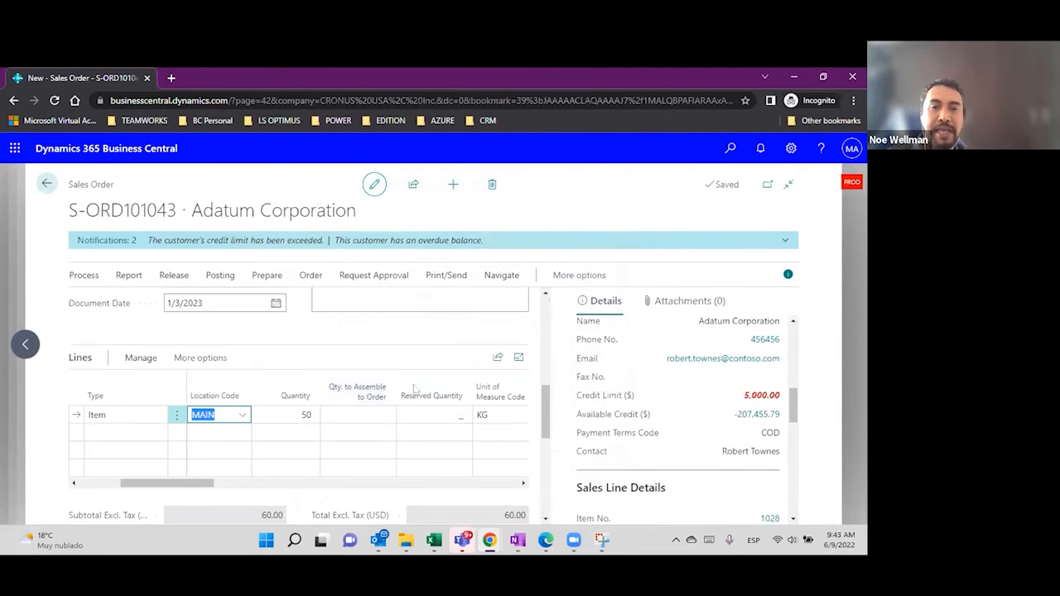
Open the Order Date calendar in the General section and browse back to December 2022.
scroll(425, 384, up, 7)
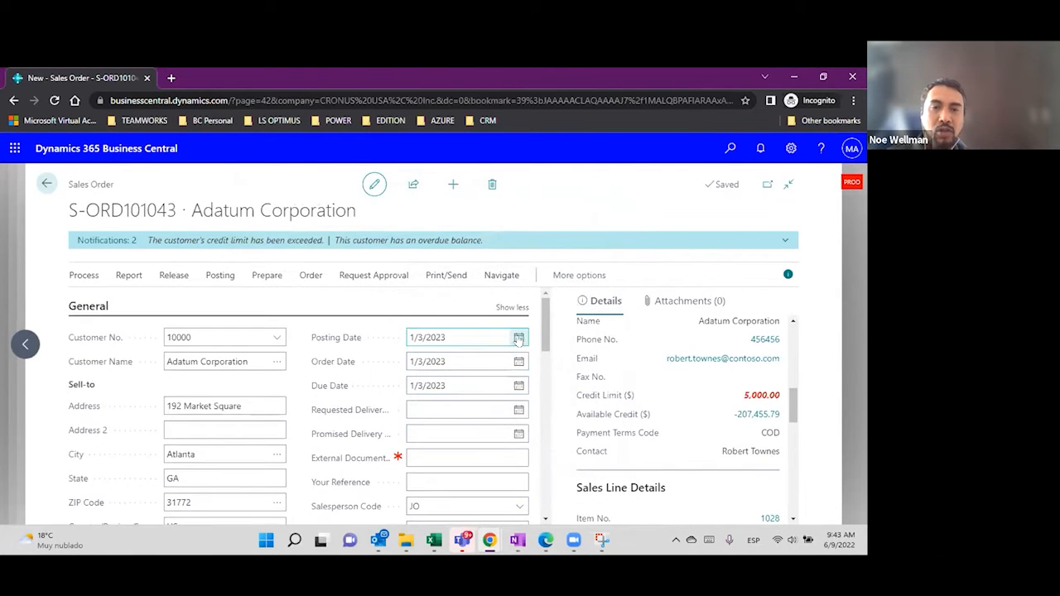
click(518, 361)
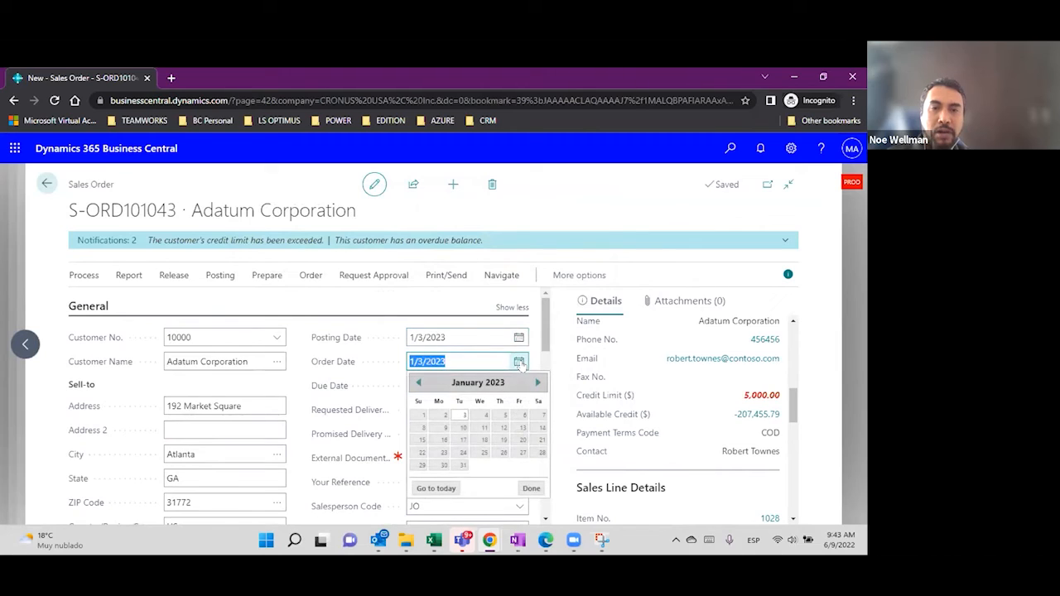
click(419, 382)
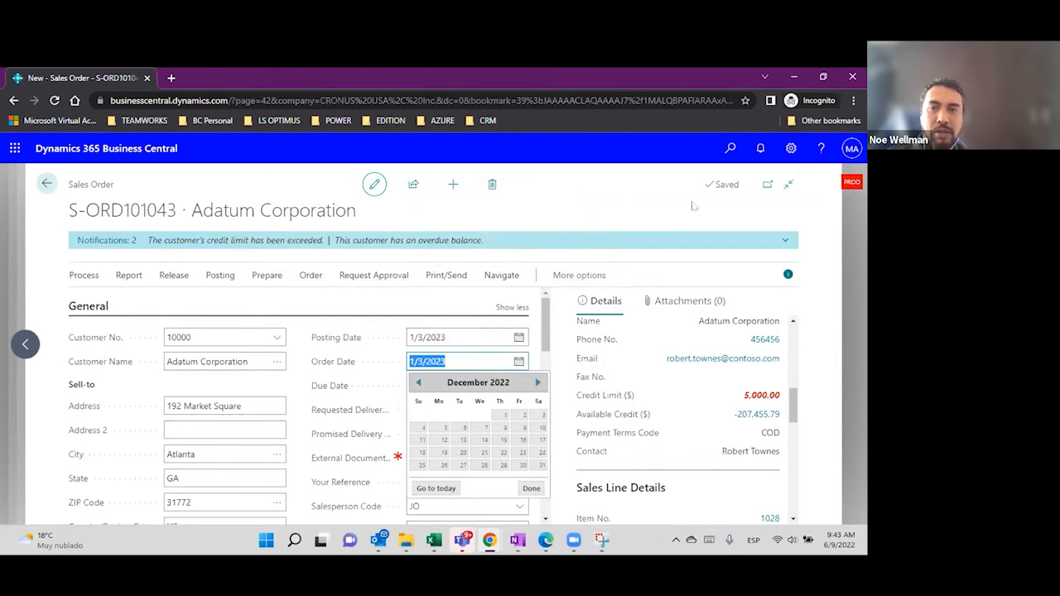
Set the Work Date in My Settings to 6/9/2022 and save the settings.
click(791, 148)
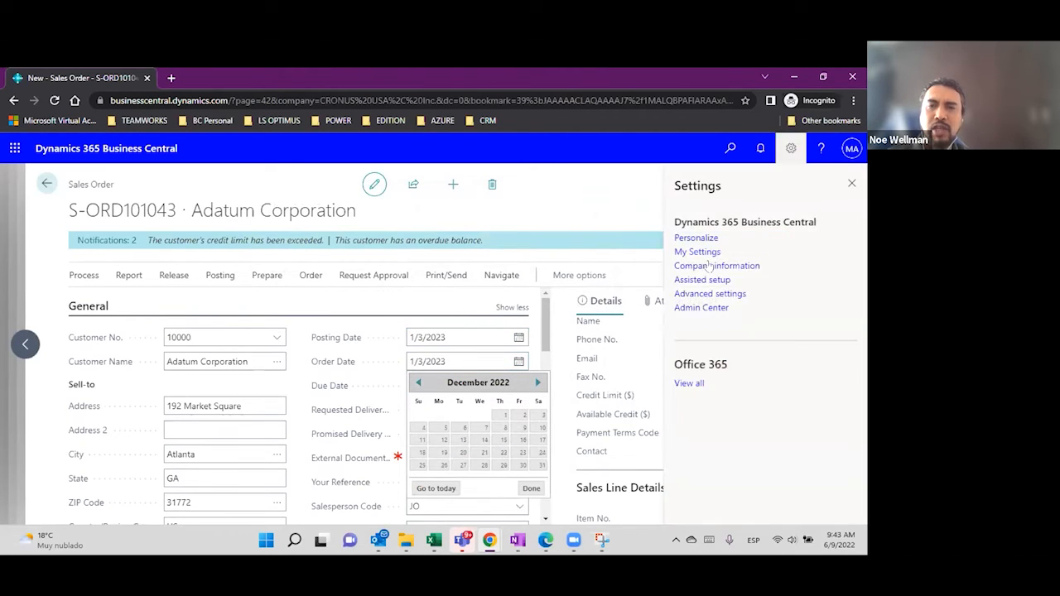
click(705, 258)
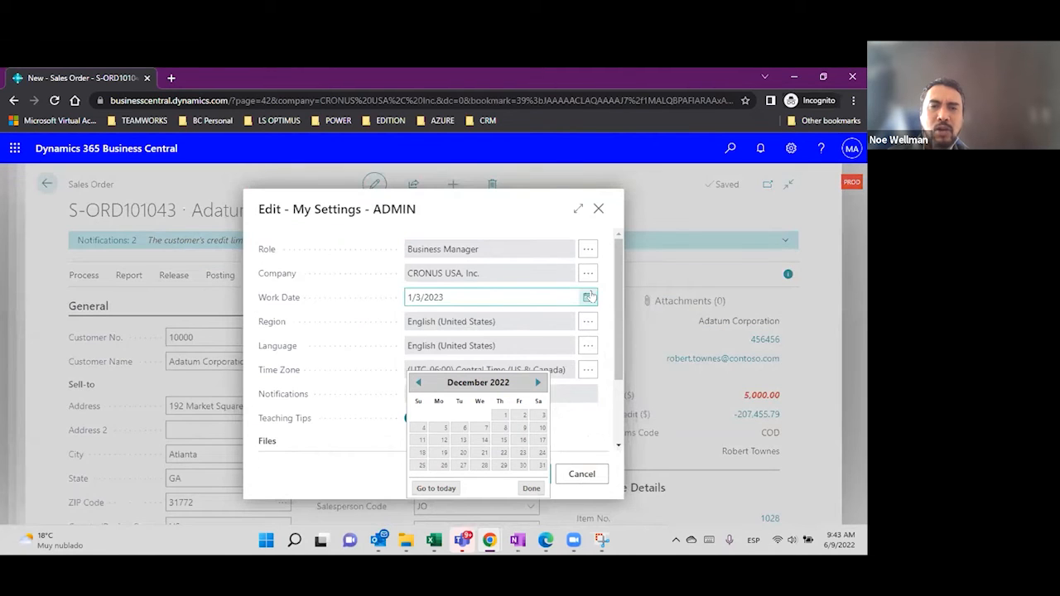
click(588, 297)
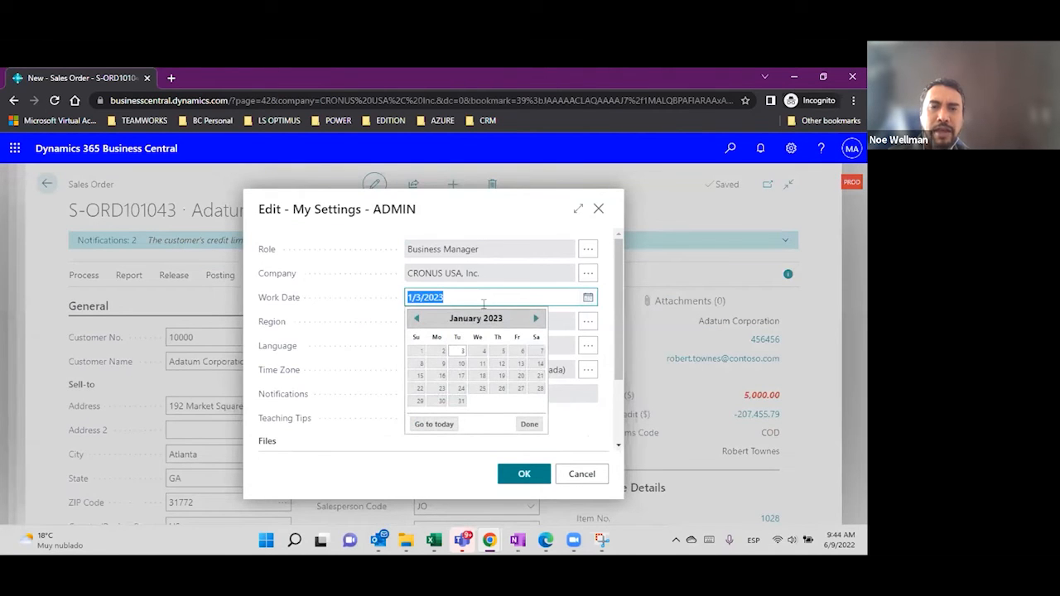
click(416, 319)
click(416, 319)
click(416, 320)
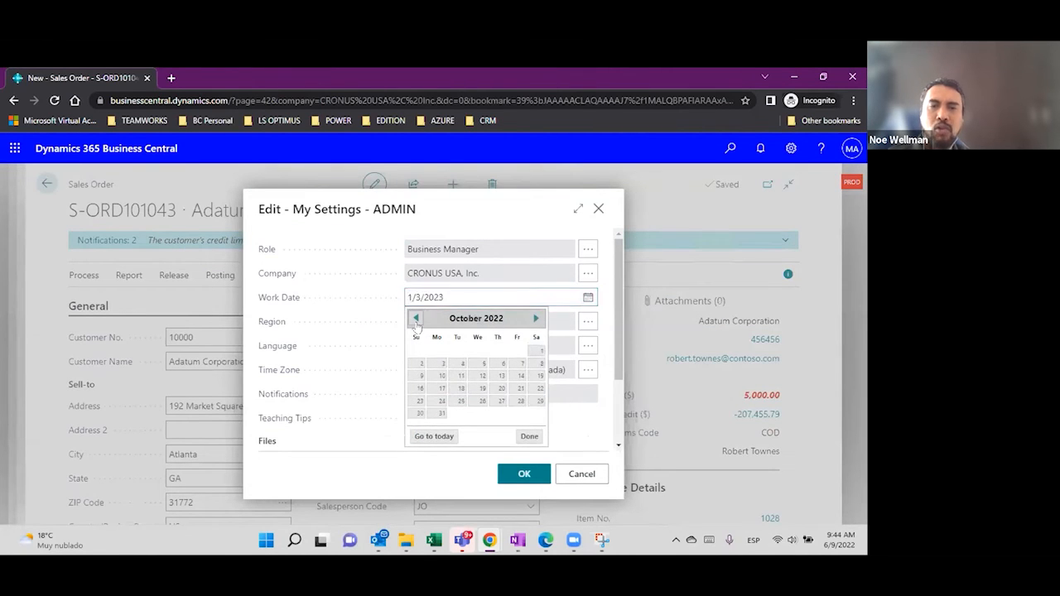
click(416, 320)
click(416, 320)
click(417, 319)
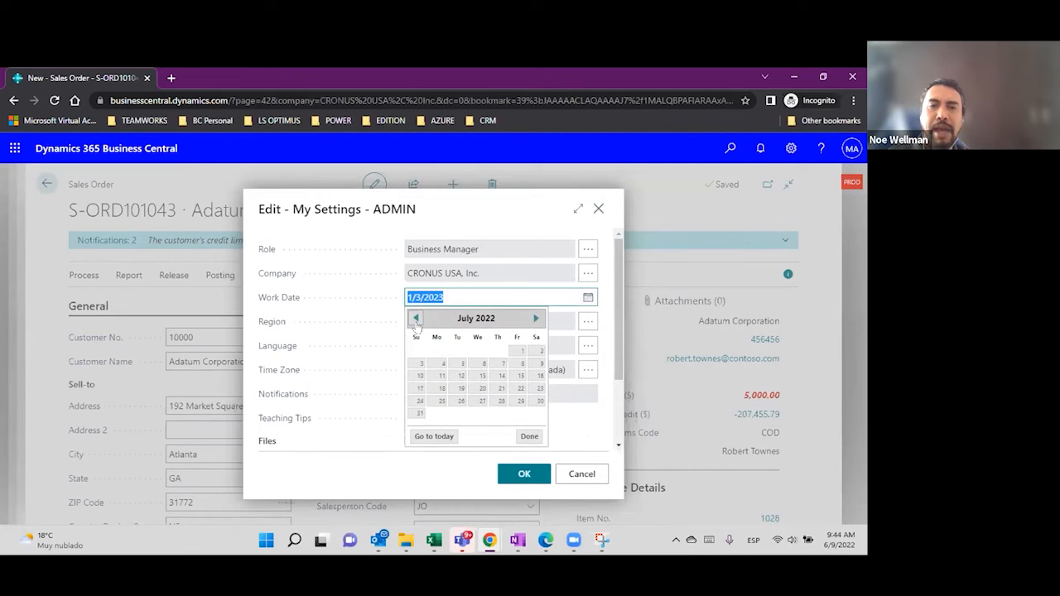
click(417, 320)
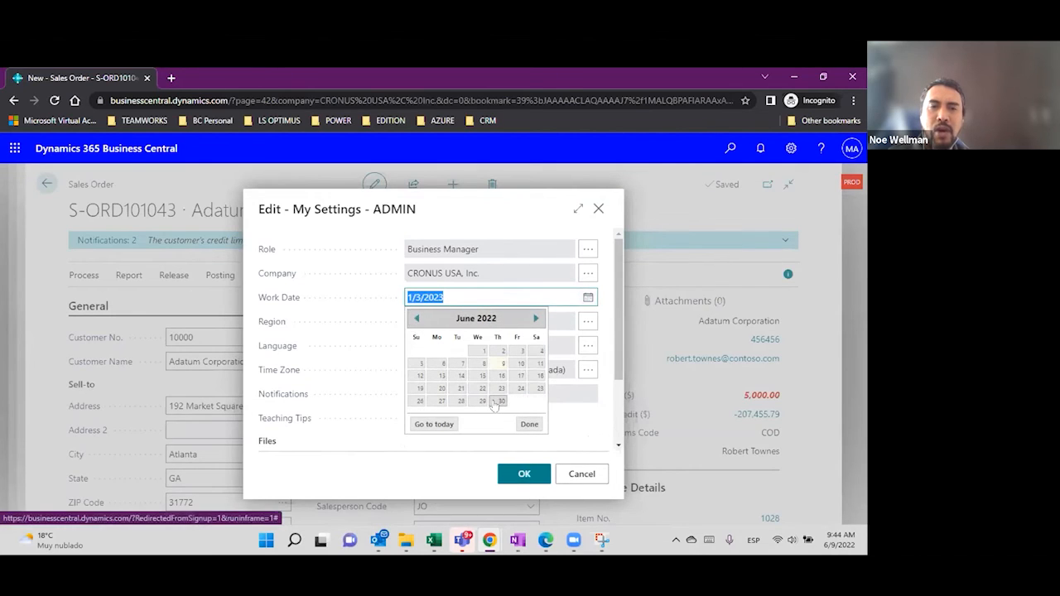
click(503, 363)
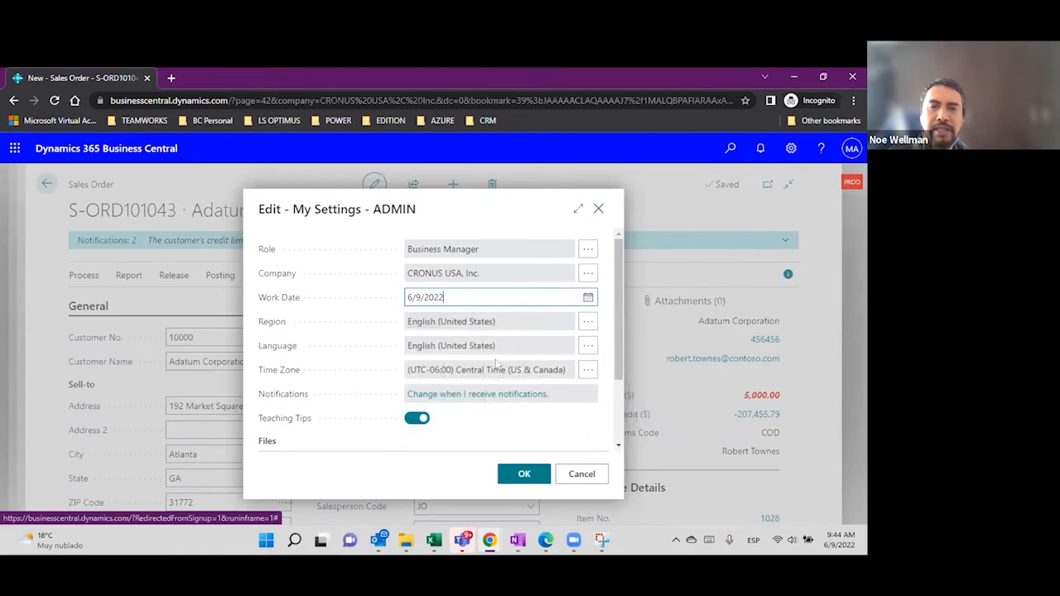
click(524, 475)
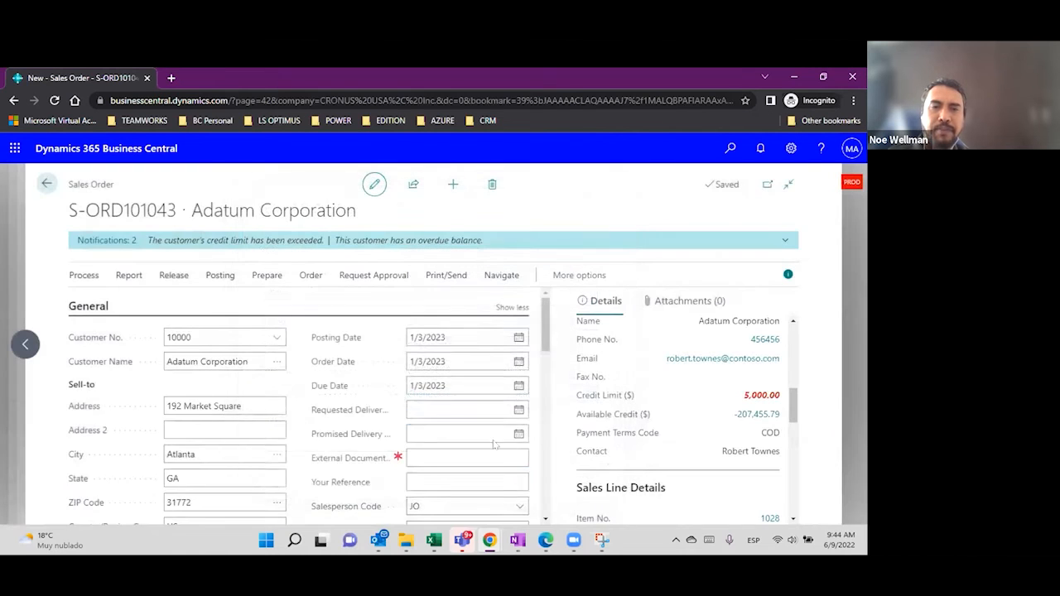
Set the sales order's Posting Date and Order Date to the work date, 6/9/2022, and acknowledge the price and discount notice.
scroll(475, 386, up, 6)
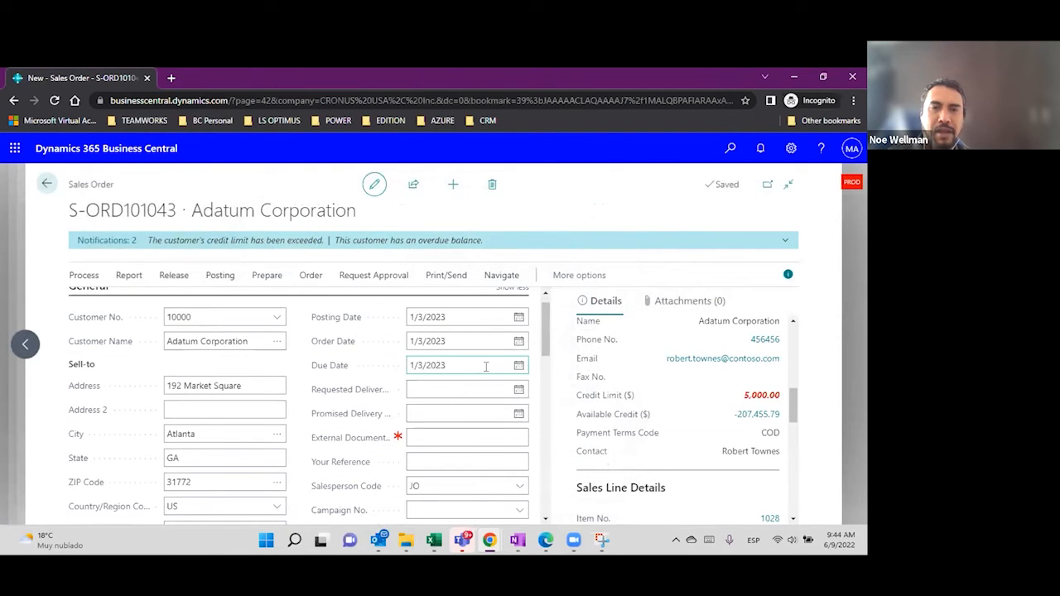
click(475, 312)
text(w)
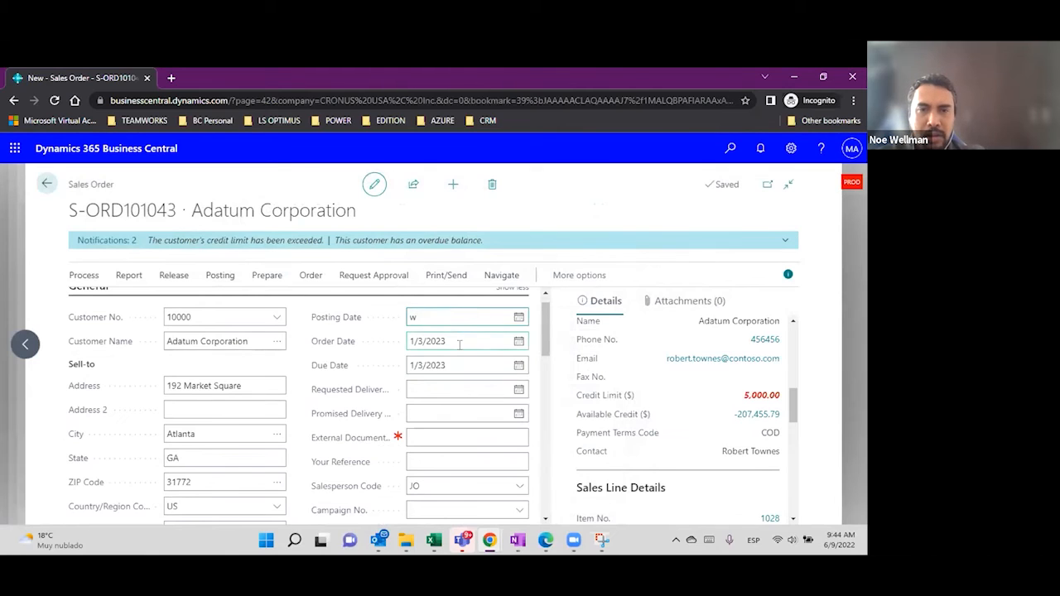
click(459, 345)
text(w)
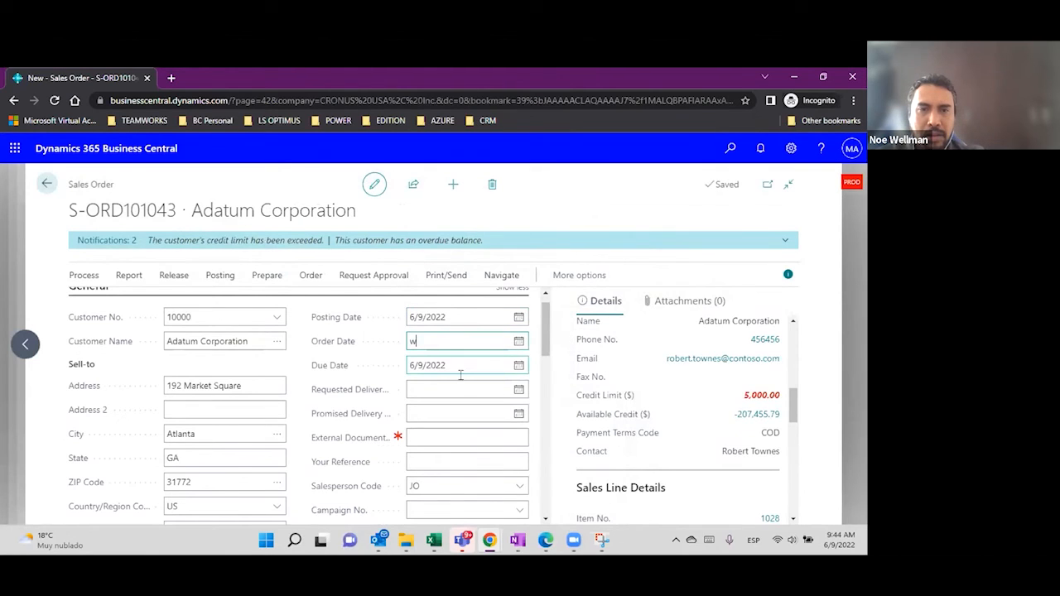
text(w)
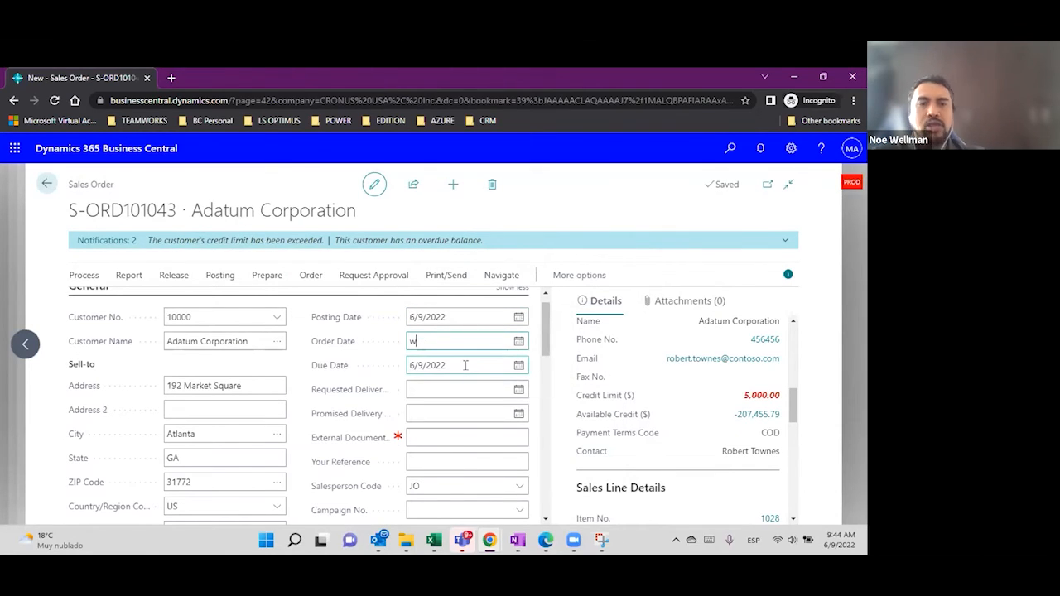
click(465, 365)
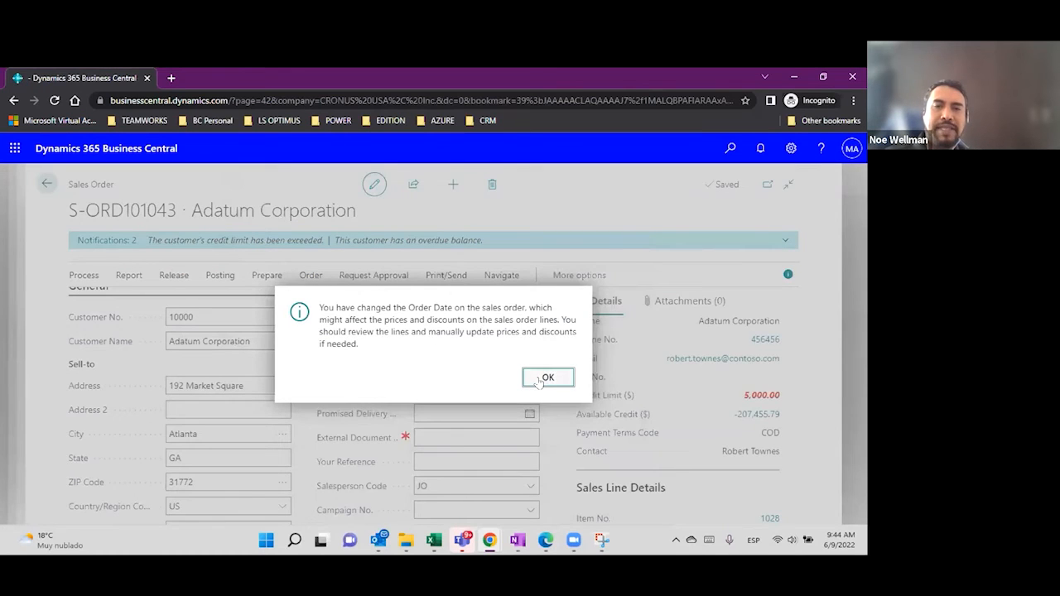
click(546, 377)
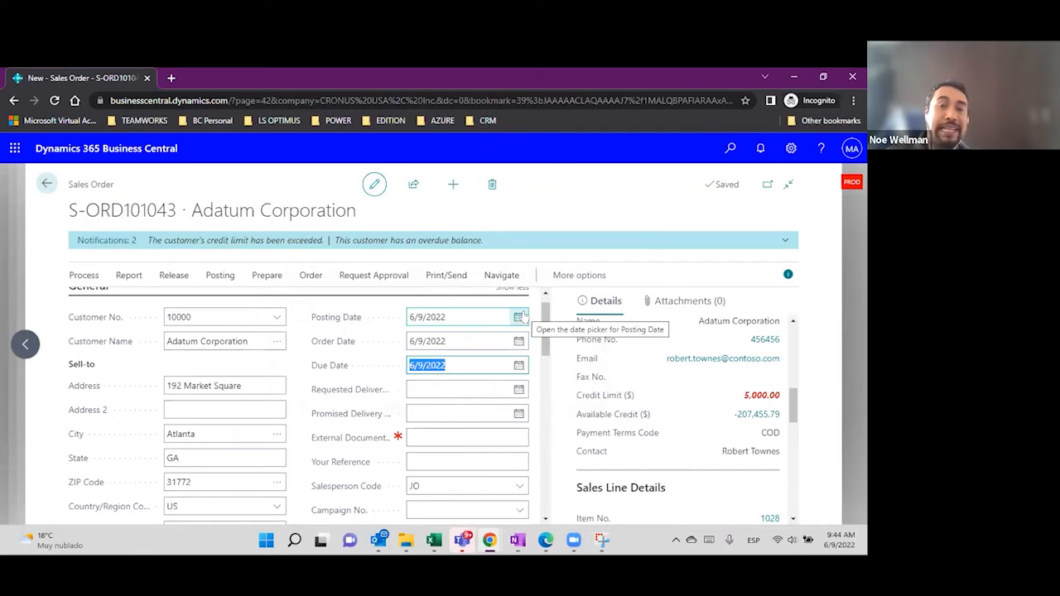
Enter INV00001 as the sales order's External Document No.
click(446, 434)
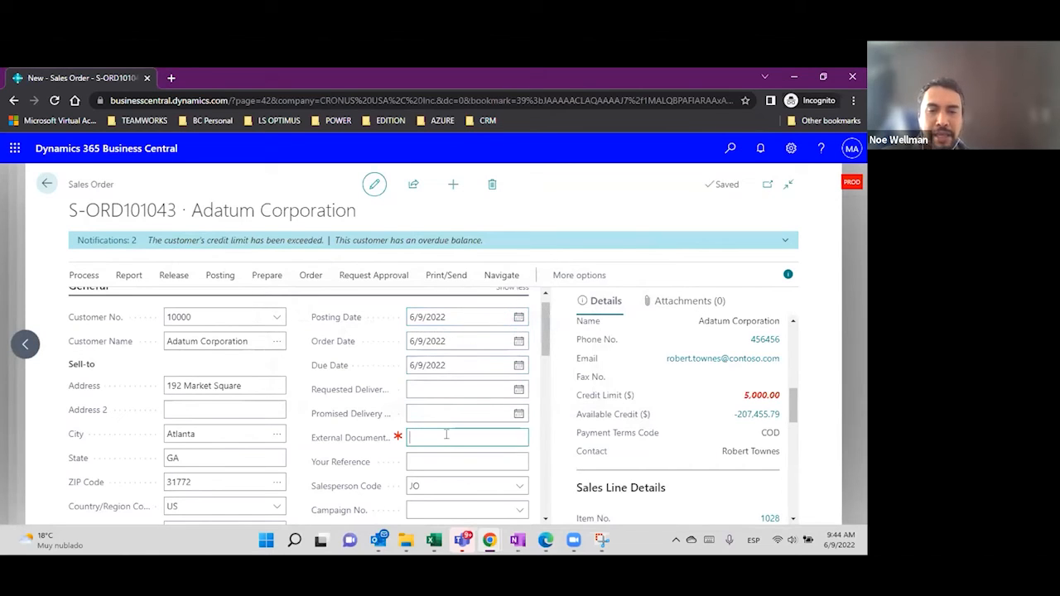
text(INv00001)
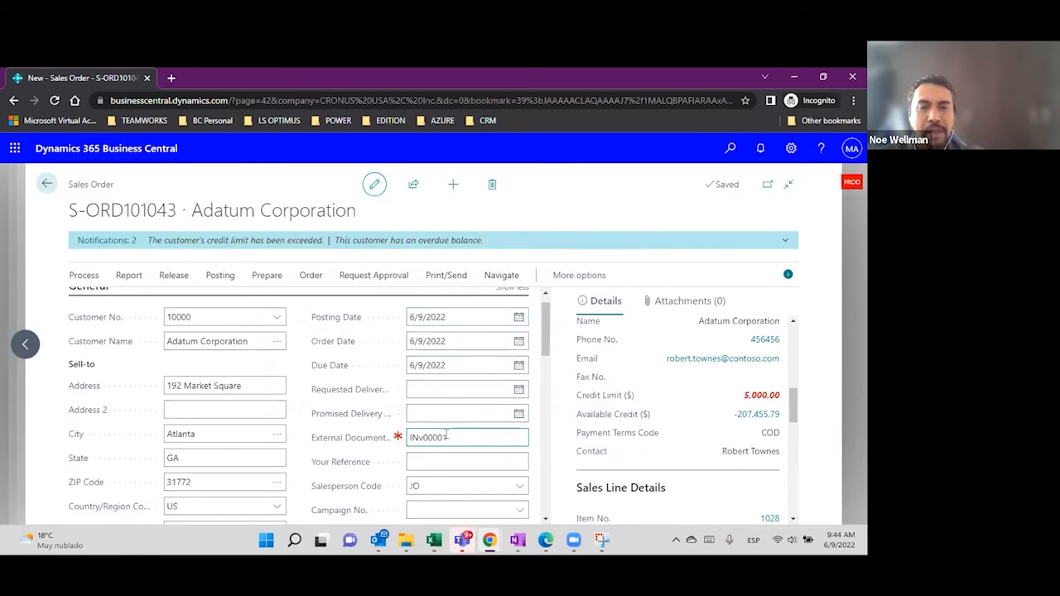
key(Tab)
Set the Planned Delivery Date on the Strawberry sales line to 6/16/2022.
scroll(386, 406, down, 3)
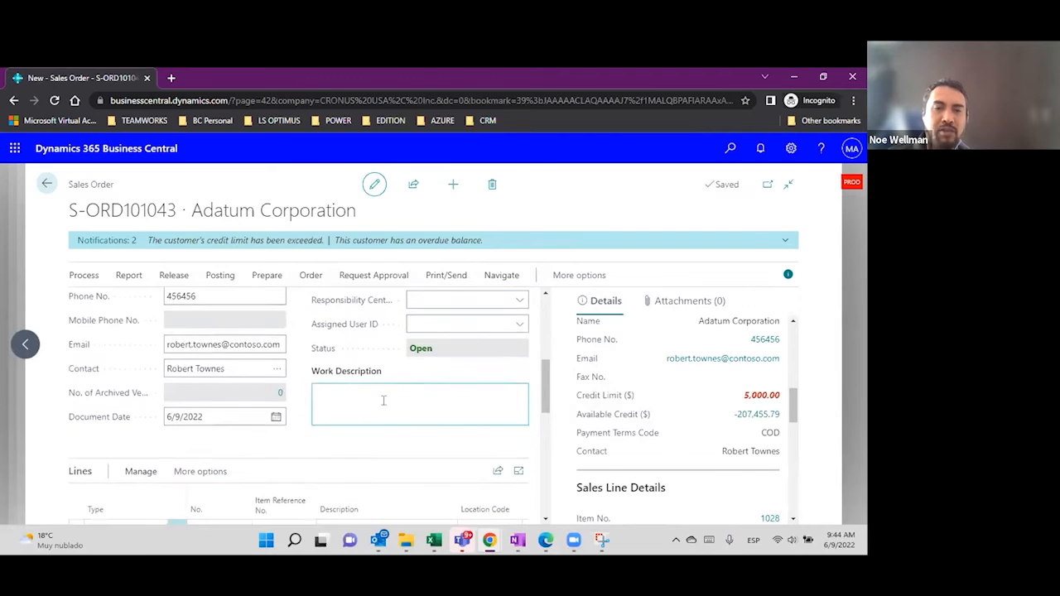
scroll(383, 401, down, 2)
click(239, 475)
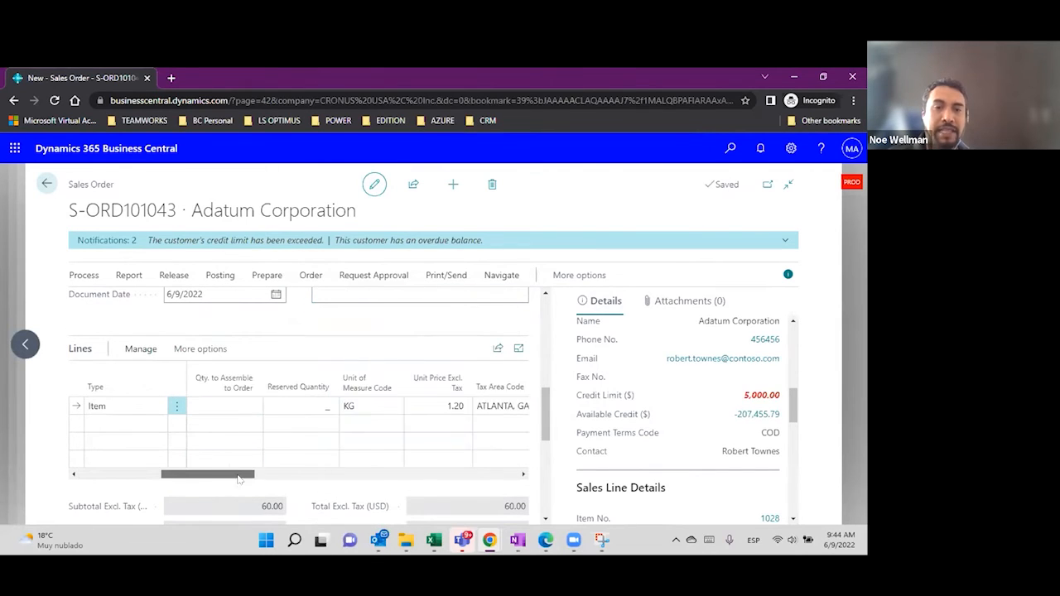
drag(238, 478, 439, 473)
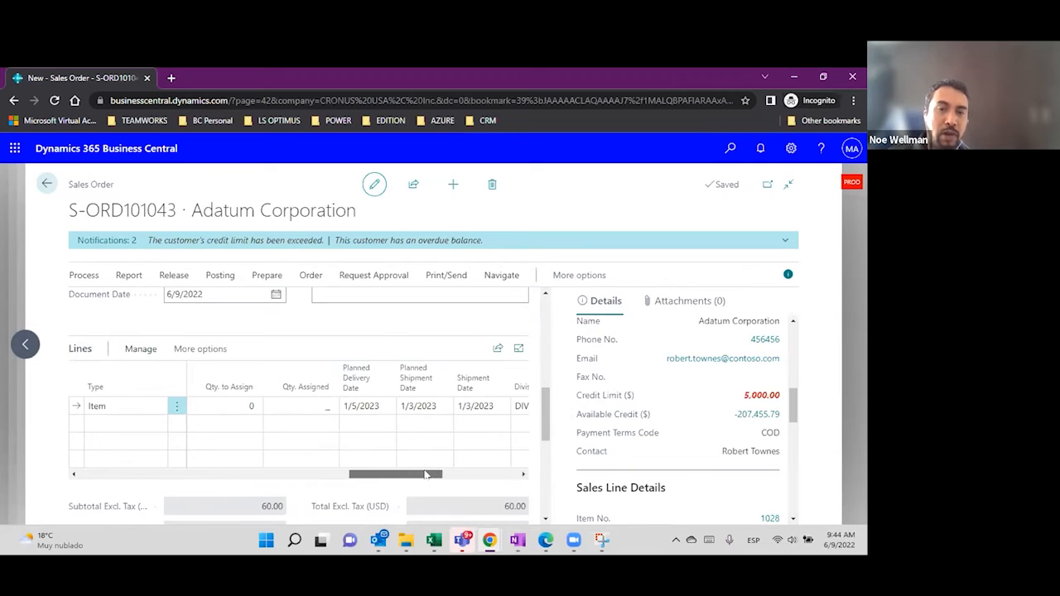
click(371, 409)
click(386, 407)
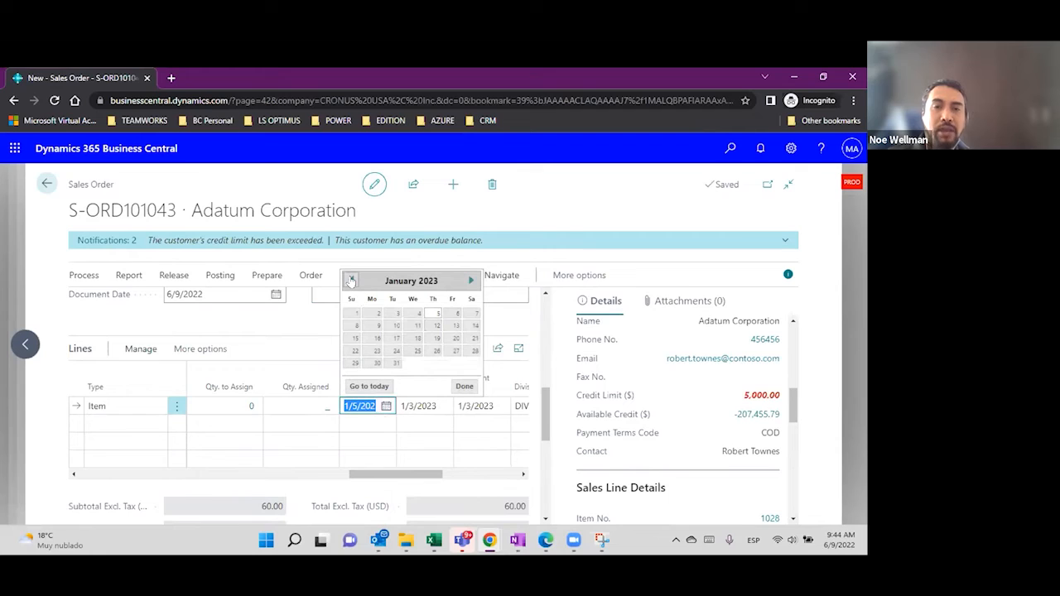
click(351, 281)
click(351, 280)
click(351, 281)
click(351, 280)
click(351, 281)
click(351, 280)
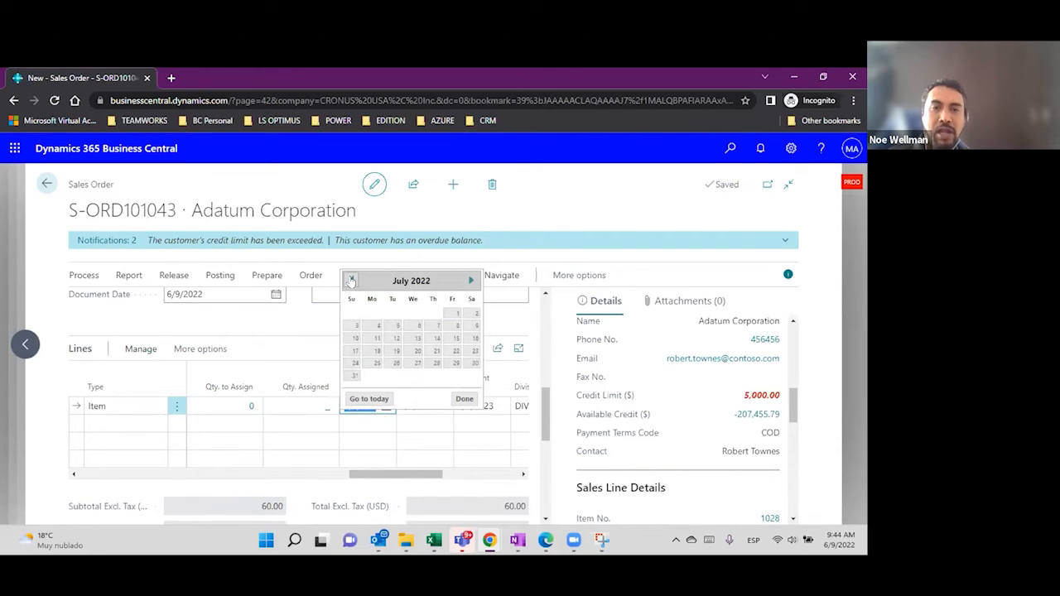
click(351, 281)
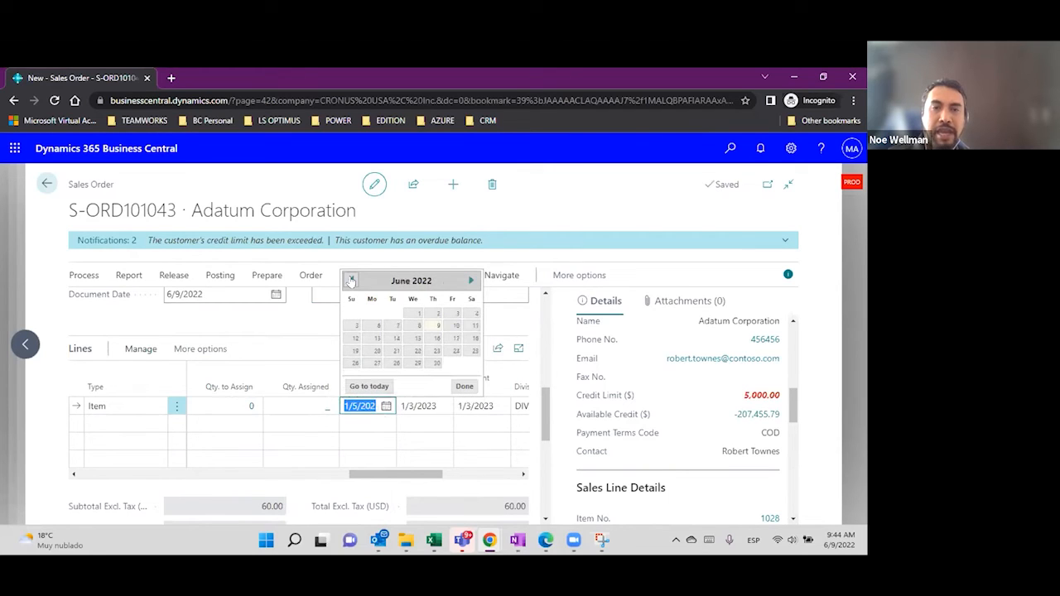
click(435, 339)
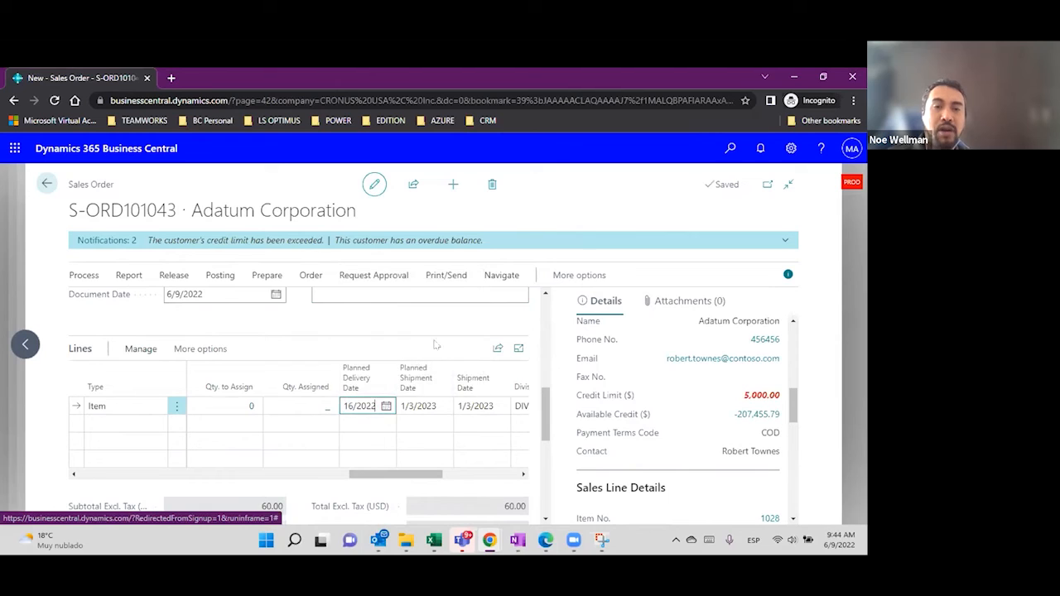
click(420, 406)
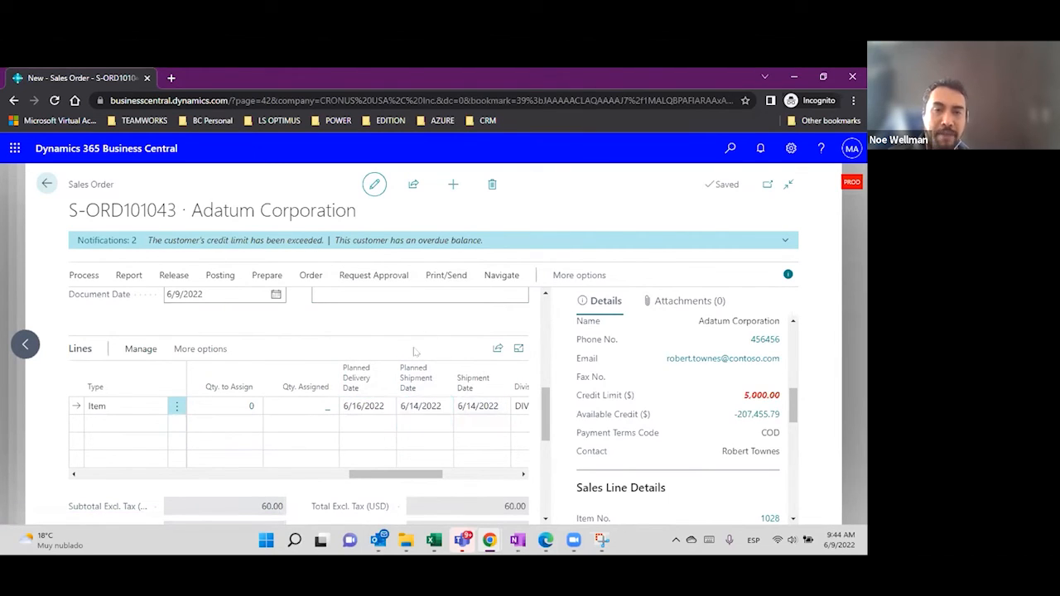
Review the line's Planned Delivery Date, the order's Due Date, and the Item Availability and Gross Requirements in the sales line details.
click(364, 406)
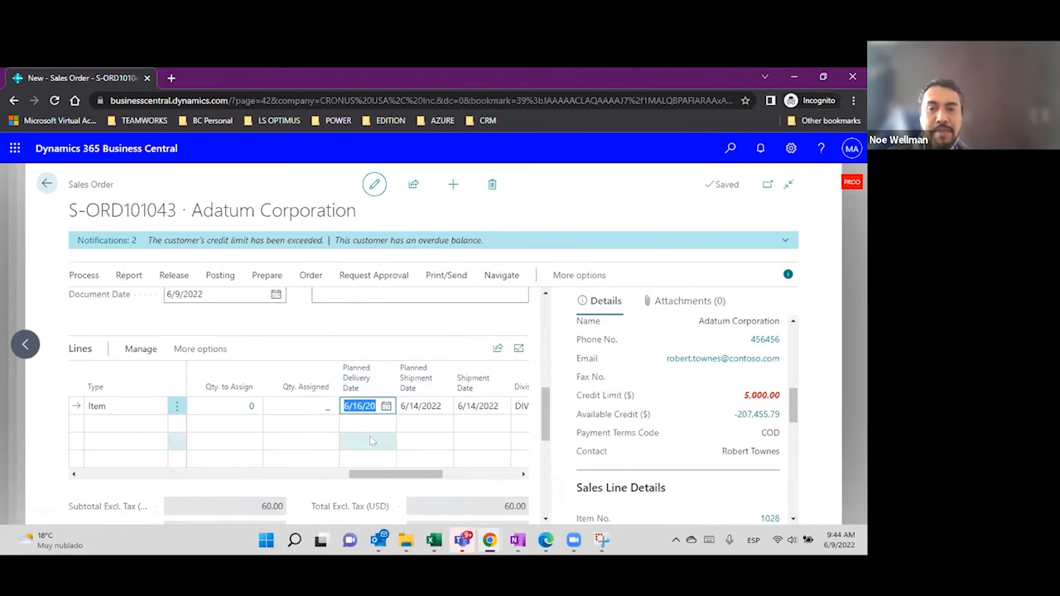
mouse_move(370, 387)
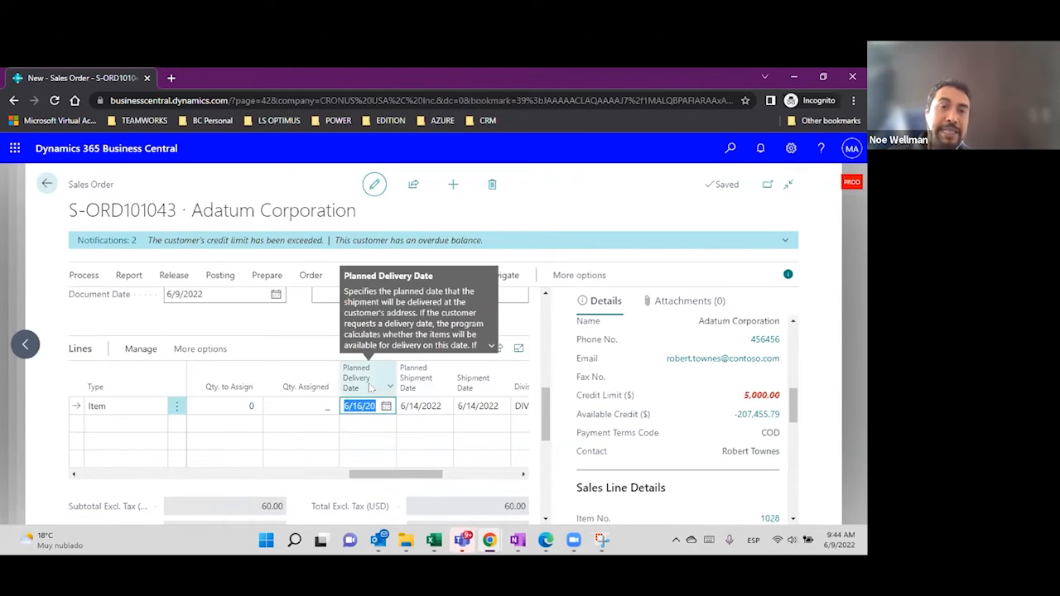
scroll(370, 387, up, 5)
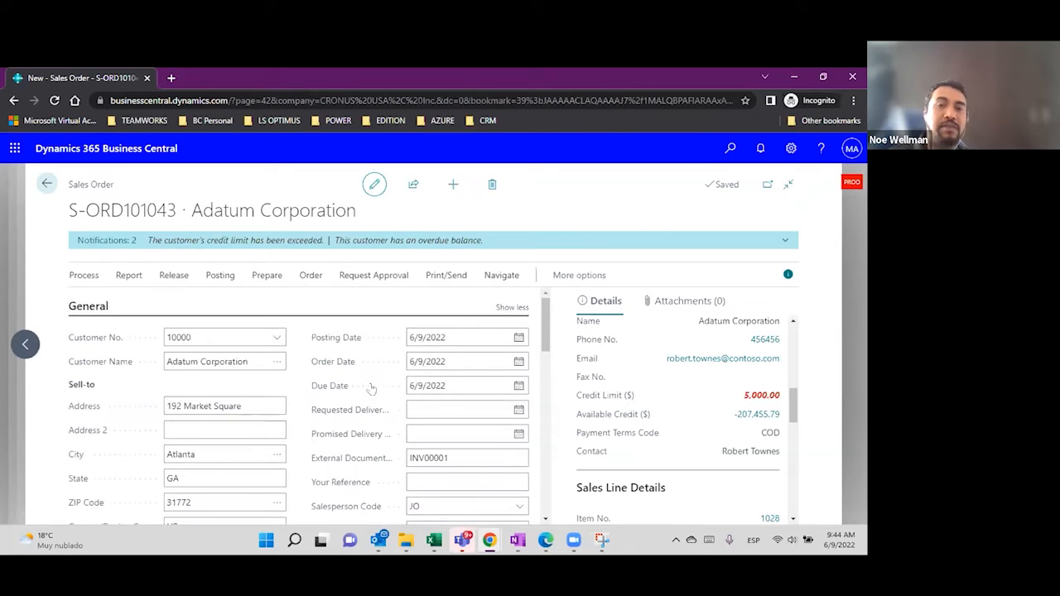
click(437, 380)
scroll(666, 327, down, 3)
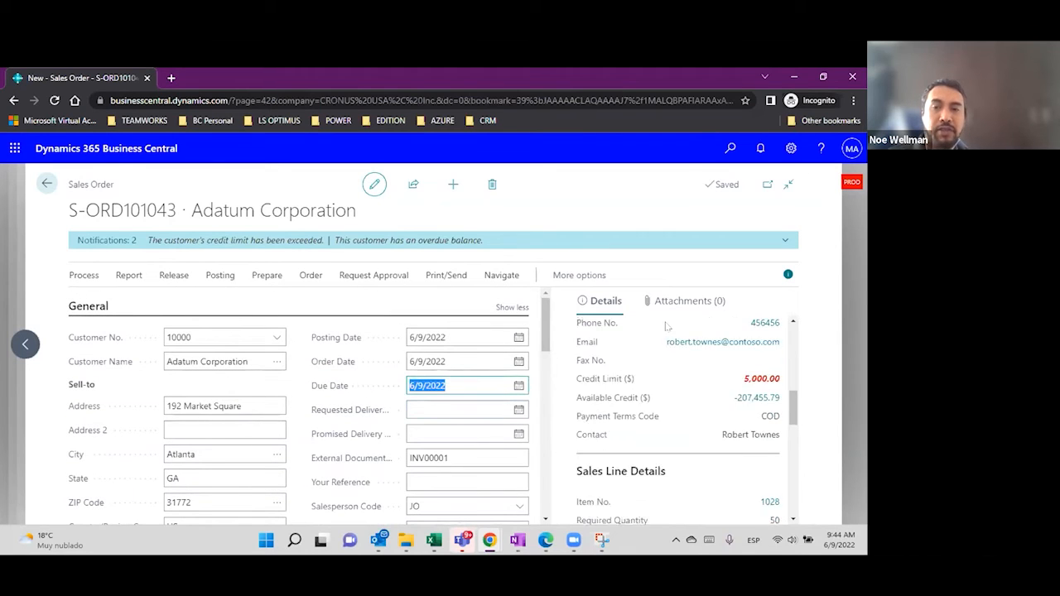
scroll(667, 327, down, 3)
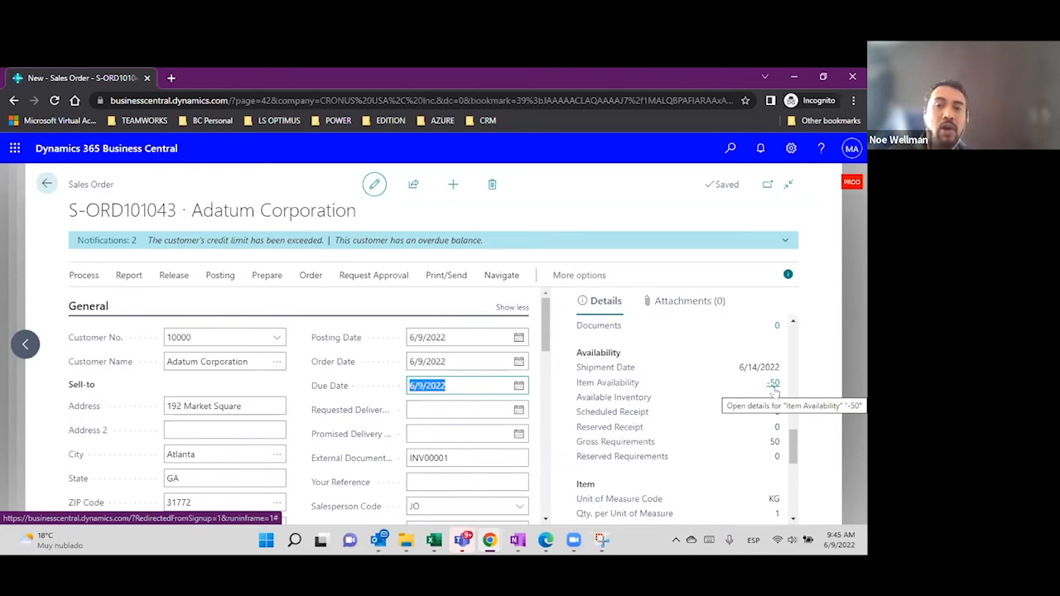
mouse_move(642, 450)
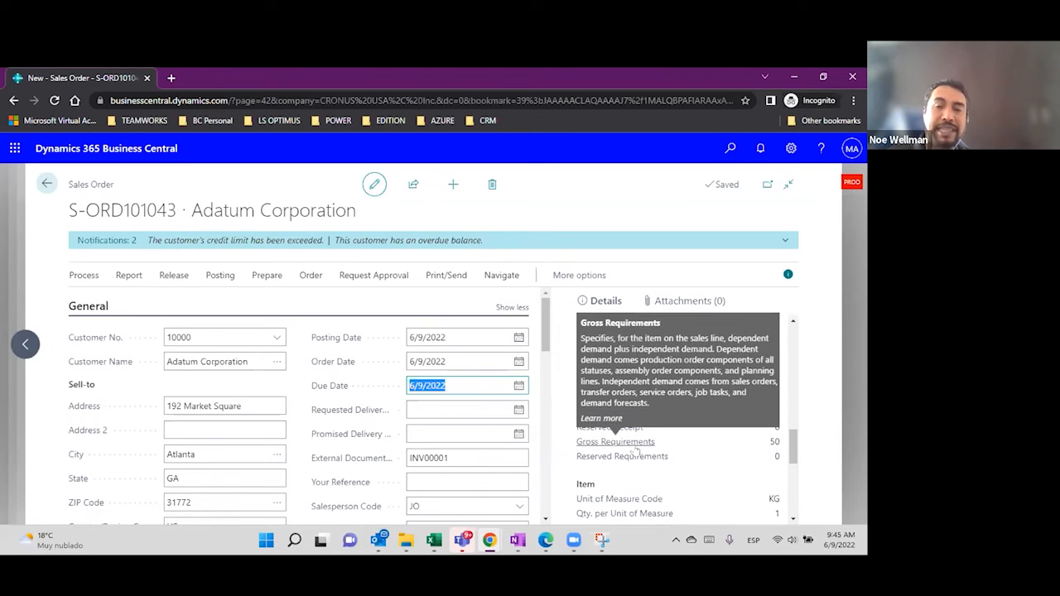
drag(768, 444, 779, 448)
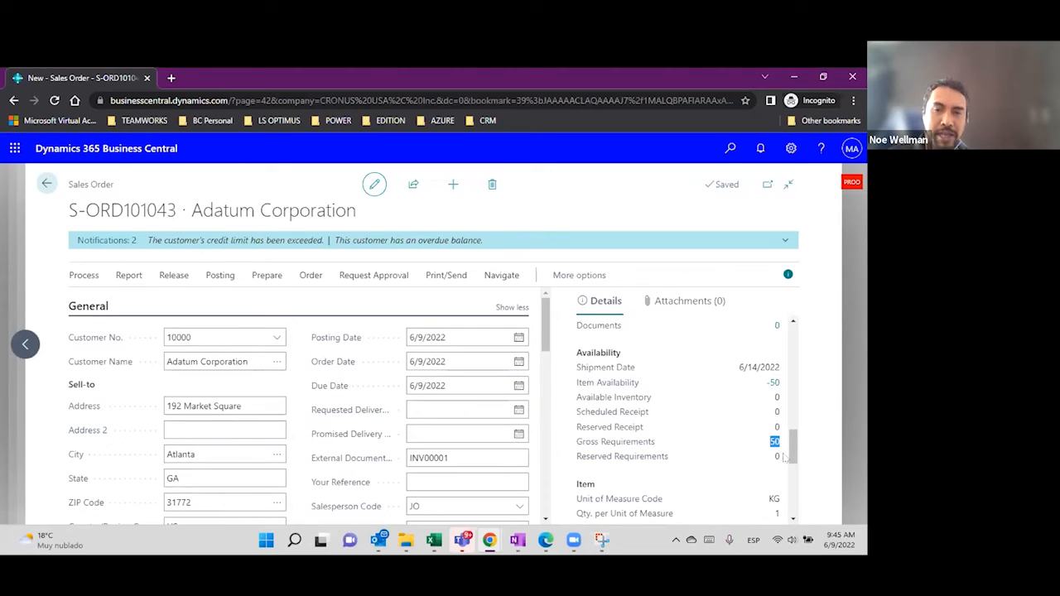
Release the Adatum Corporation sales order and return to the Strawberry item card to check its Lot Accumulation Period.
click(175, 280)
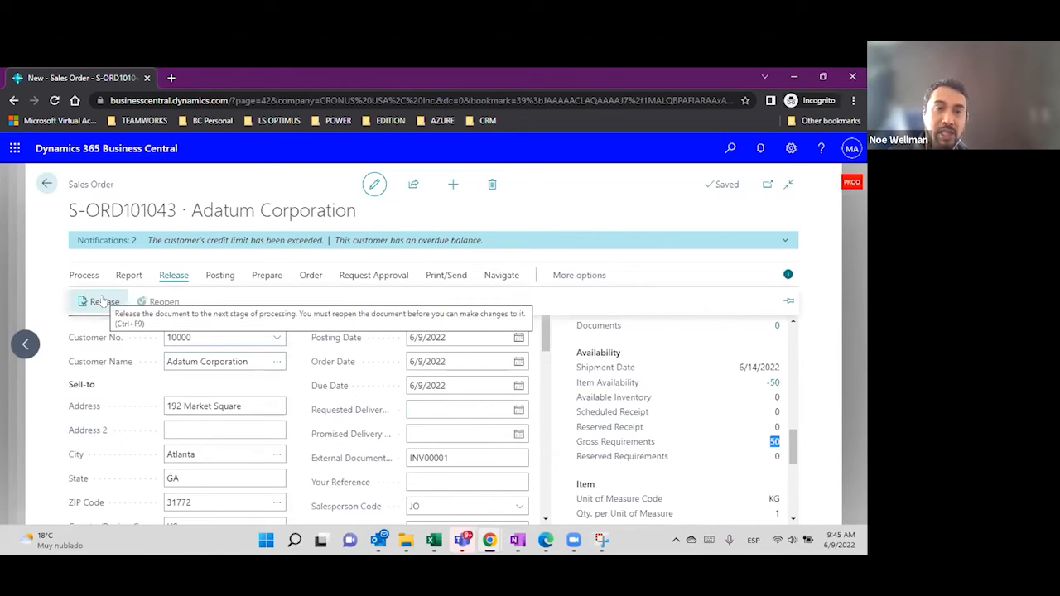
click(102, 301)
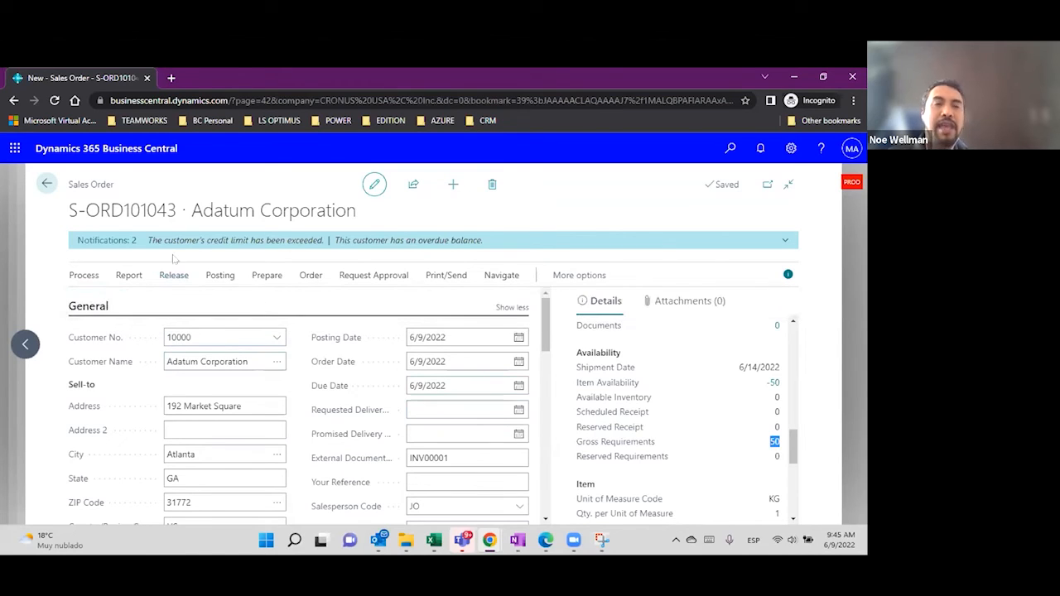
click(50, 184)
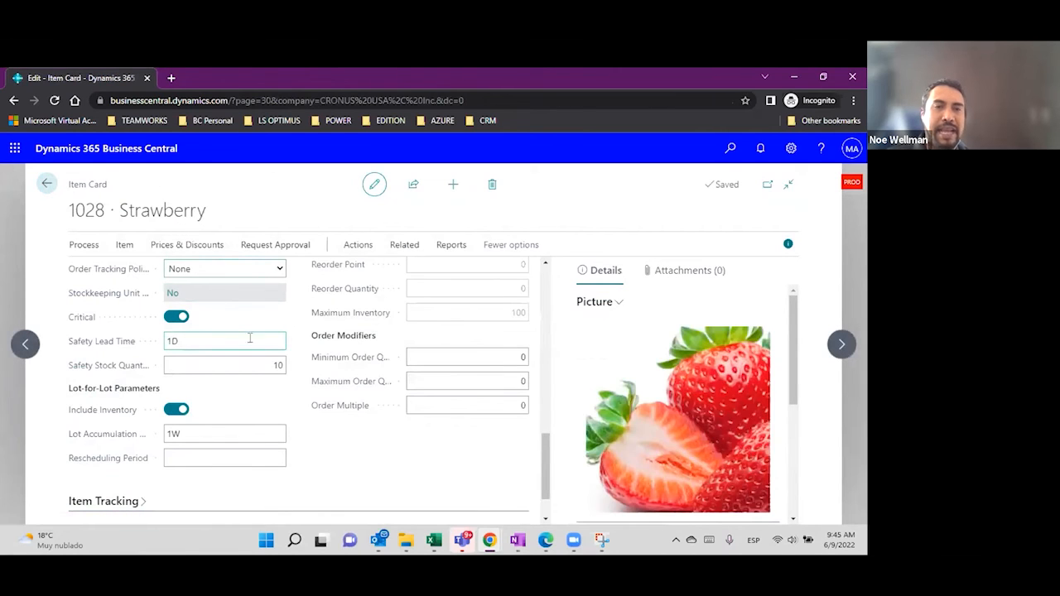
click(193, 432)
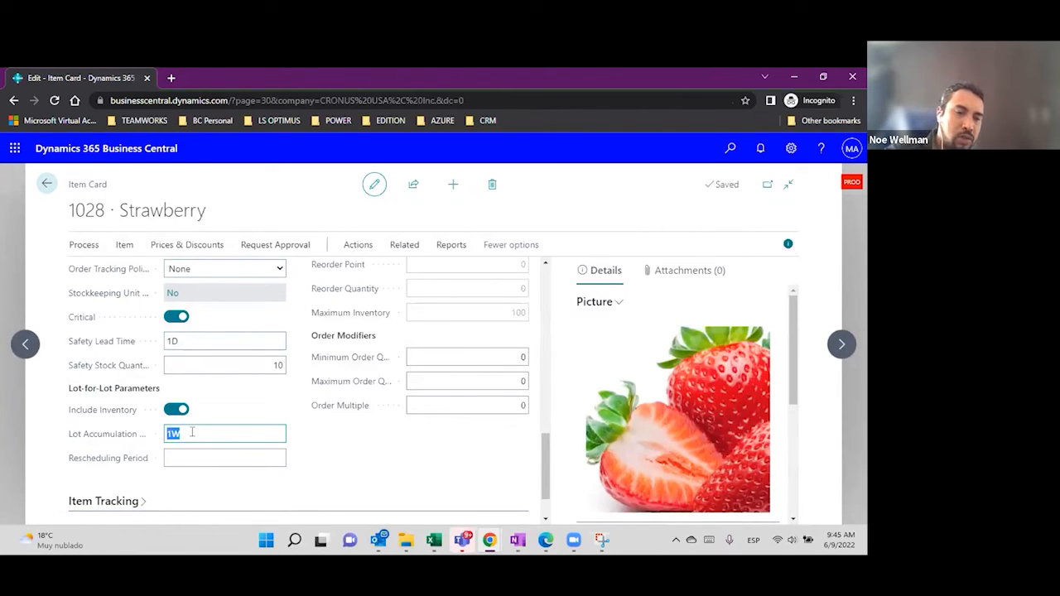
Set the Strawberry item's Lot Accumulation Period to 2W and check its Maximum Inventory in the planning parameters.
text(2W)
key(Tab)
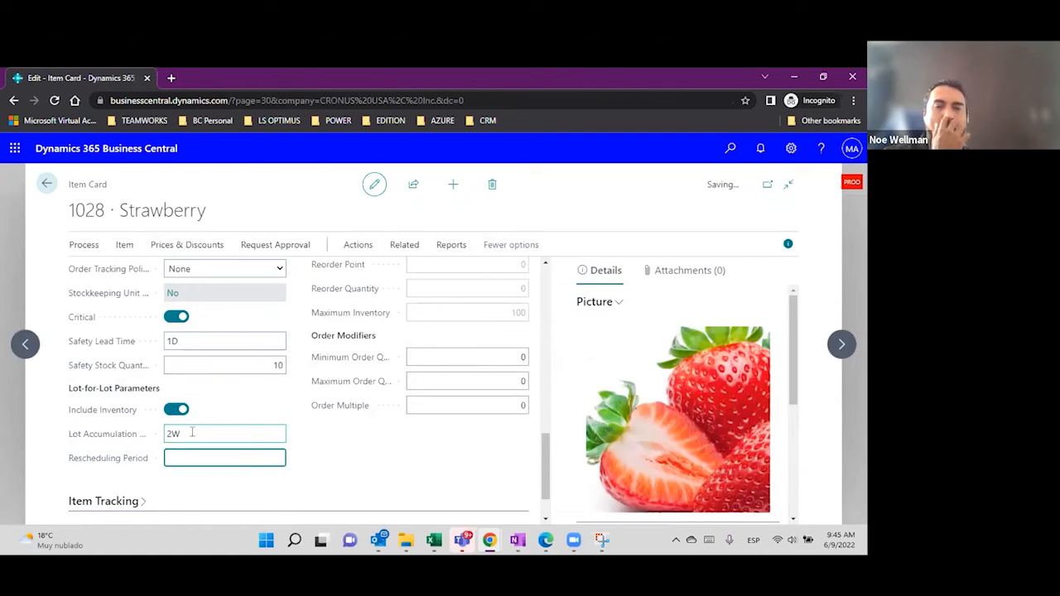
click(191, 432)
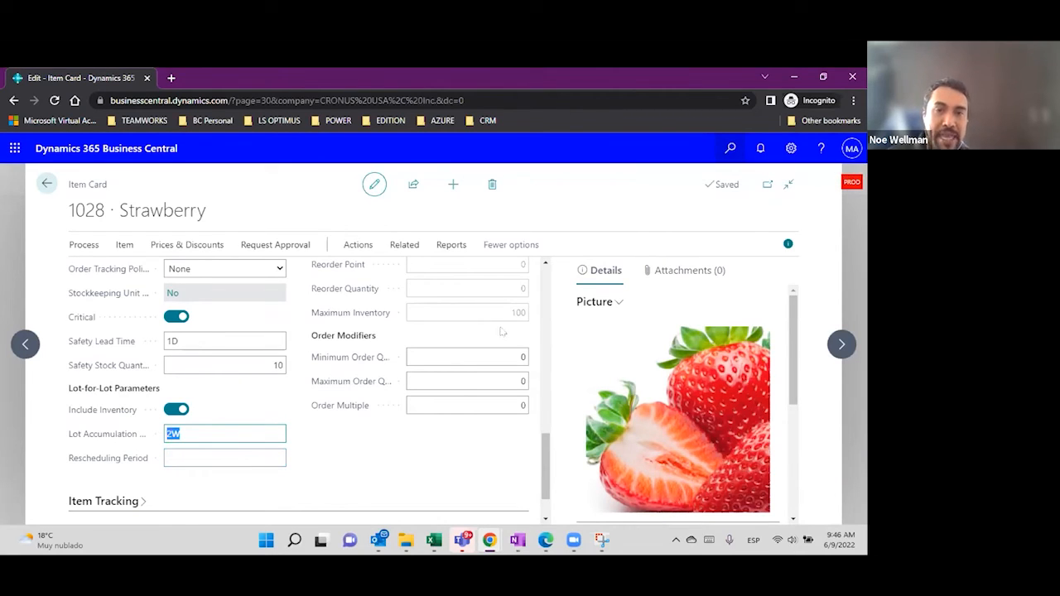
scroll(488, 398, up, 3)
double_click(517, 441)
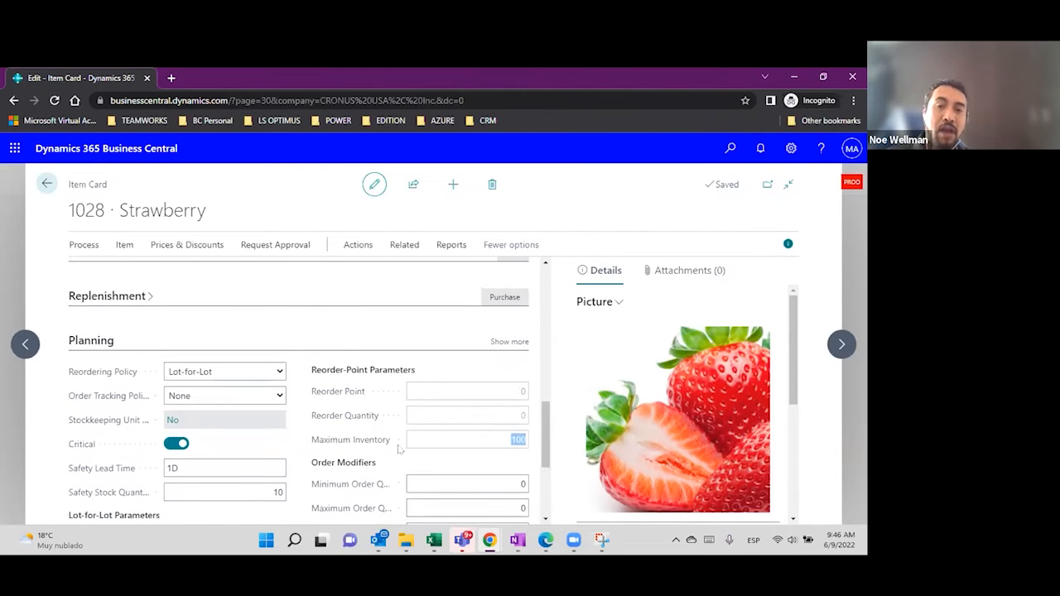
mouse_move(392, 446)
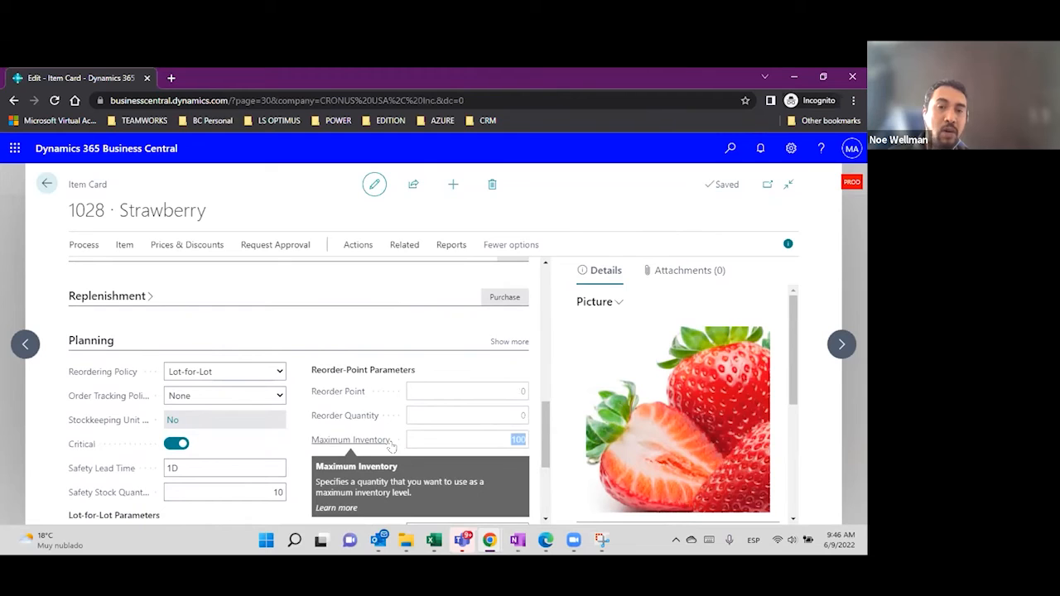
Open the Requisition Worksheet and delete all existing lines from the DEFAULT worksheet.
click(728, 151)
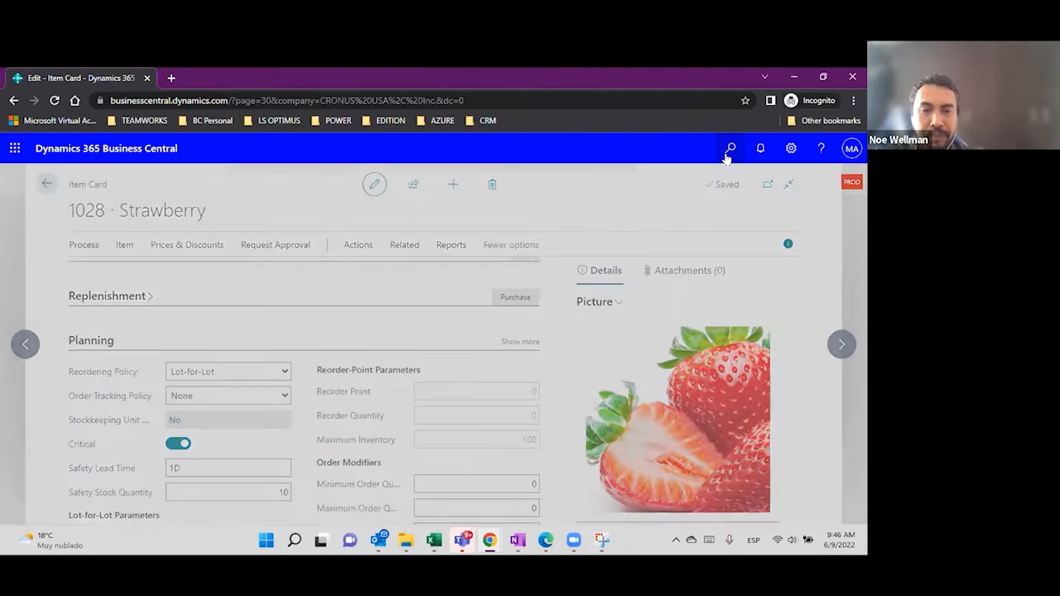
text(requisition worksh)
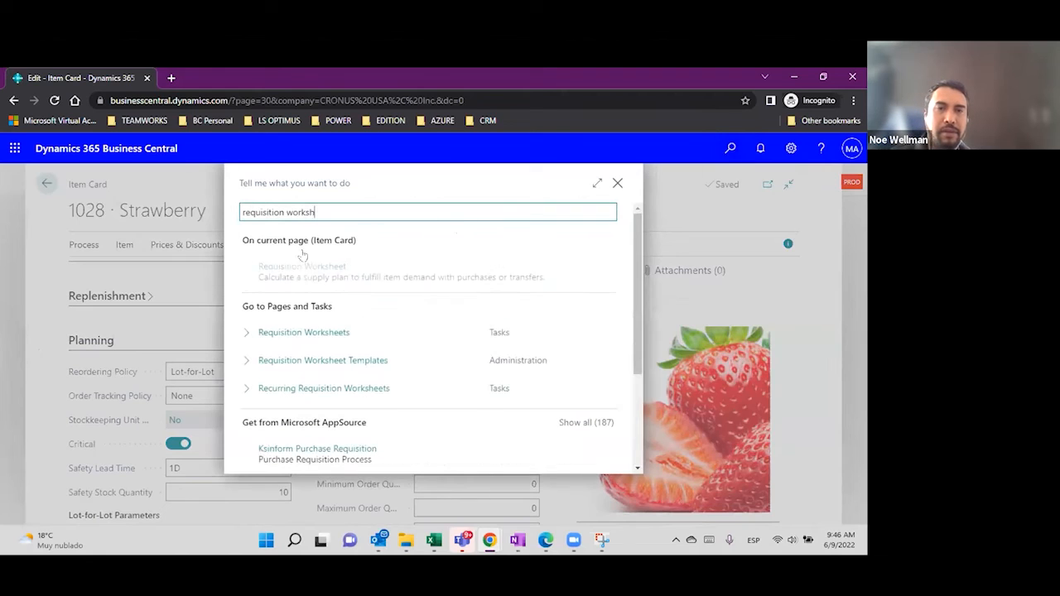
click(303, 260)
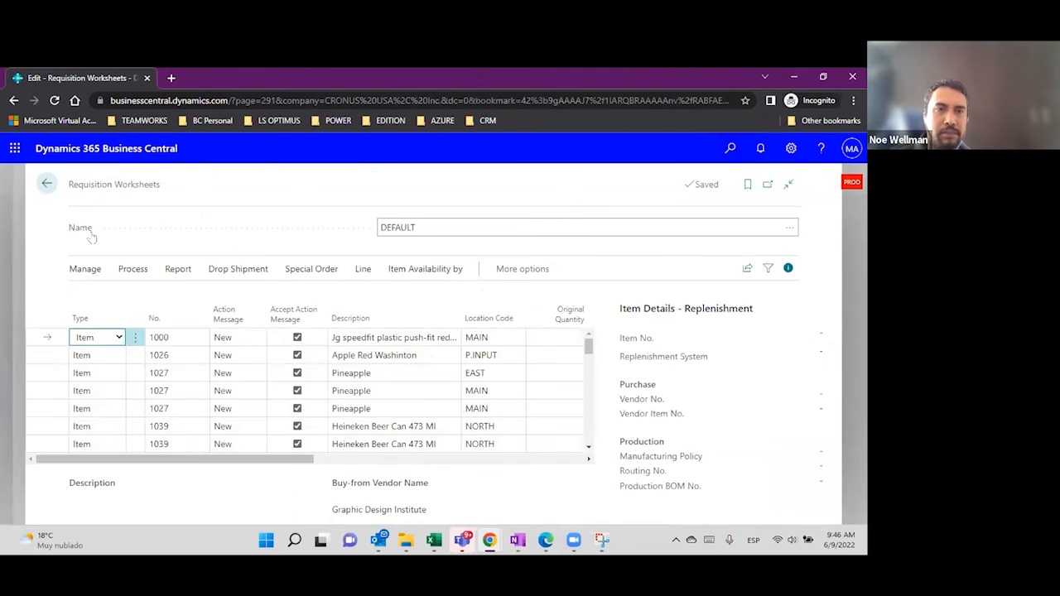
click(135, 339)
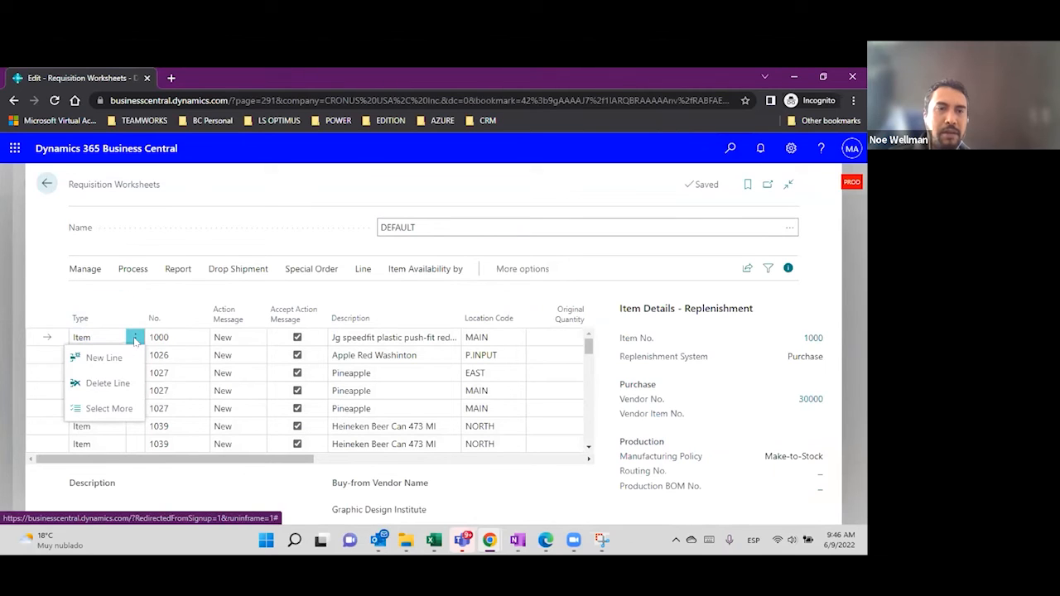
click(105, 407)
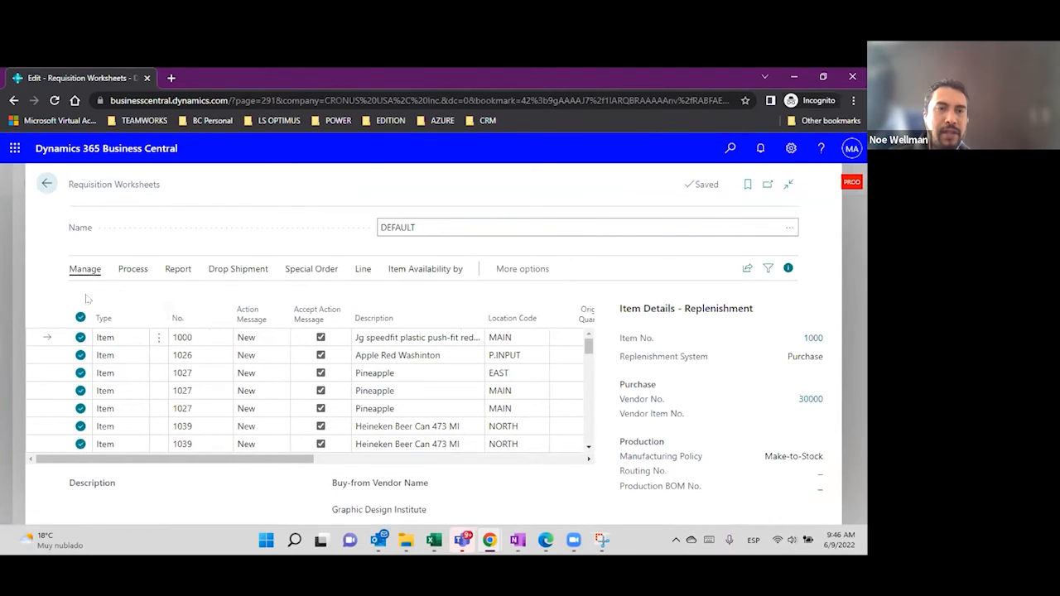
click(86, 269)
click(101, 298)
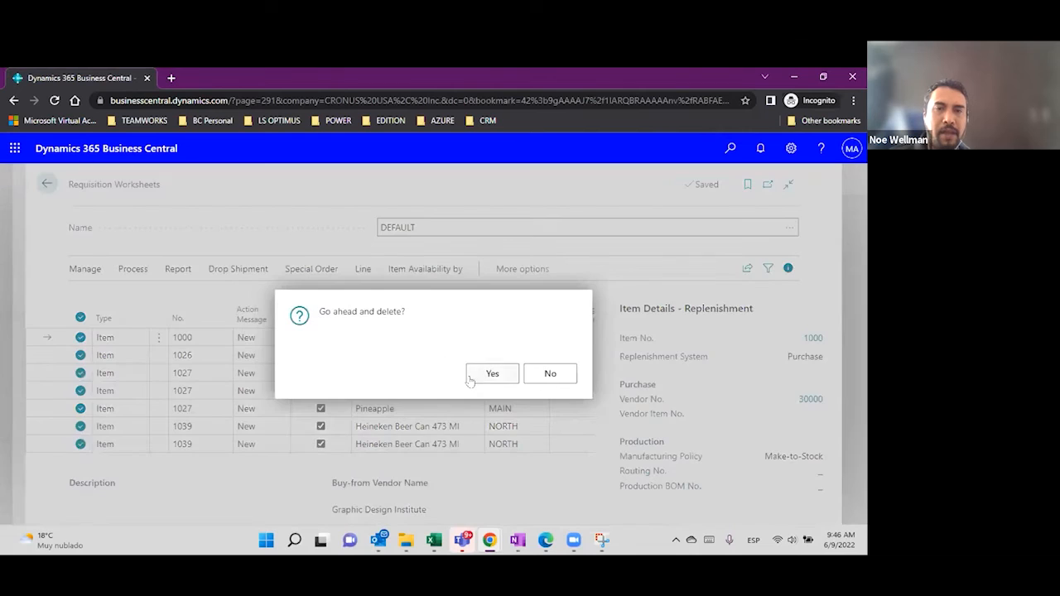
key(Return)
Calculate the plan in the DEFAULT requisition worksheet with the Location Filter set to MAIN.
click(133, 269)
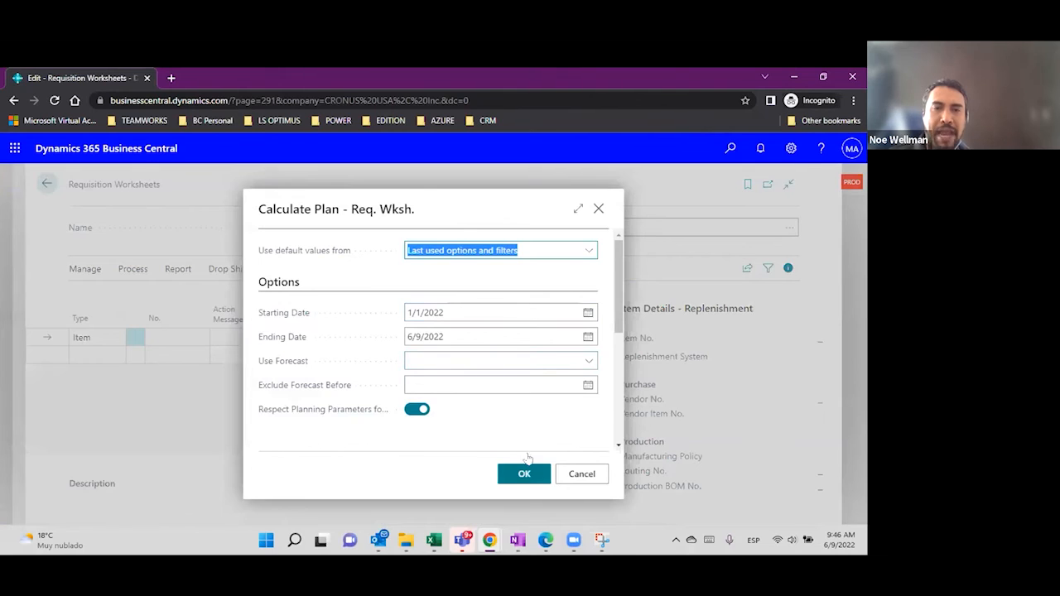
scroll(563, 406, down, 5)
click(440, 401)
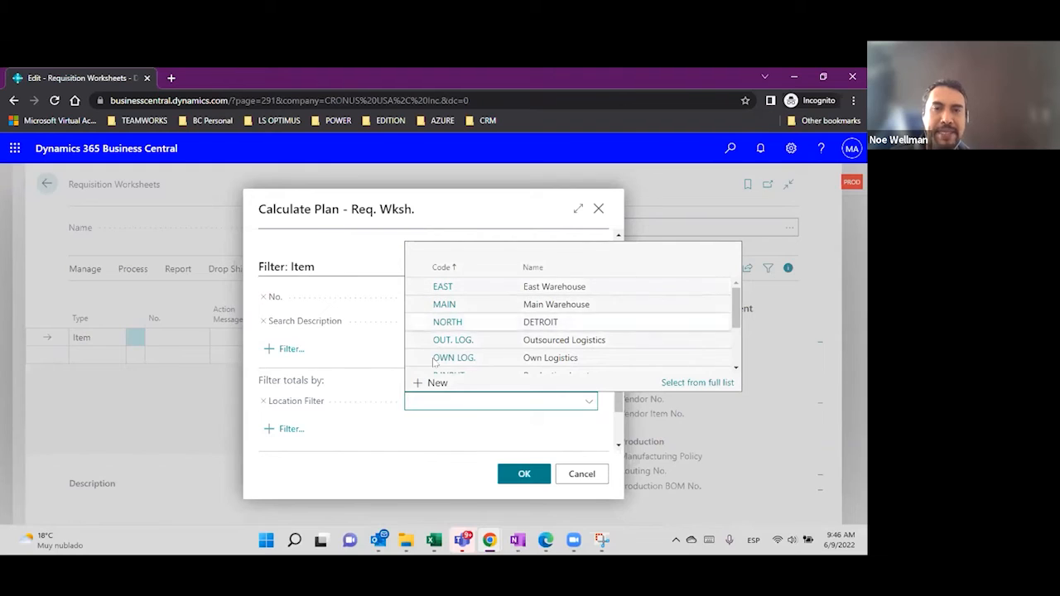
click(463, 311)
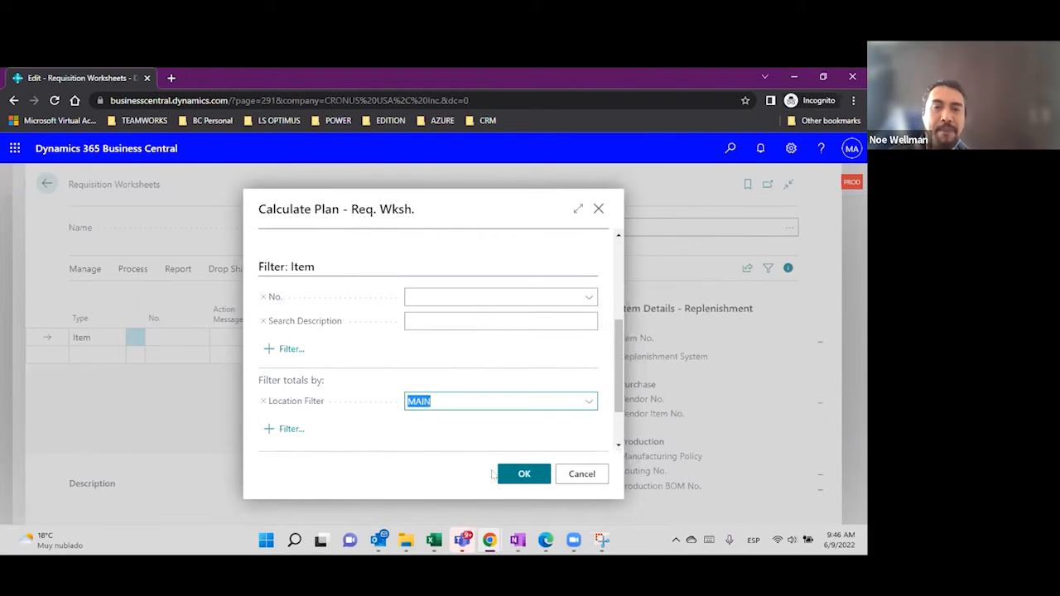
click(515, 476)
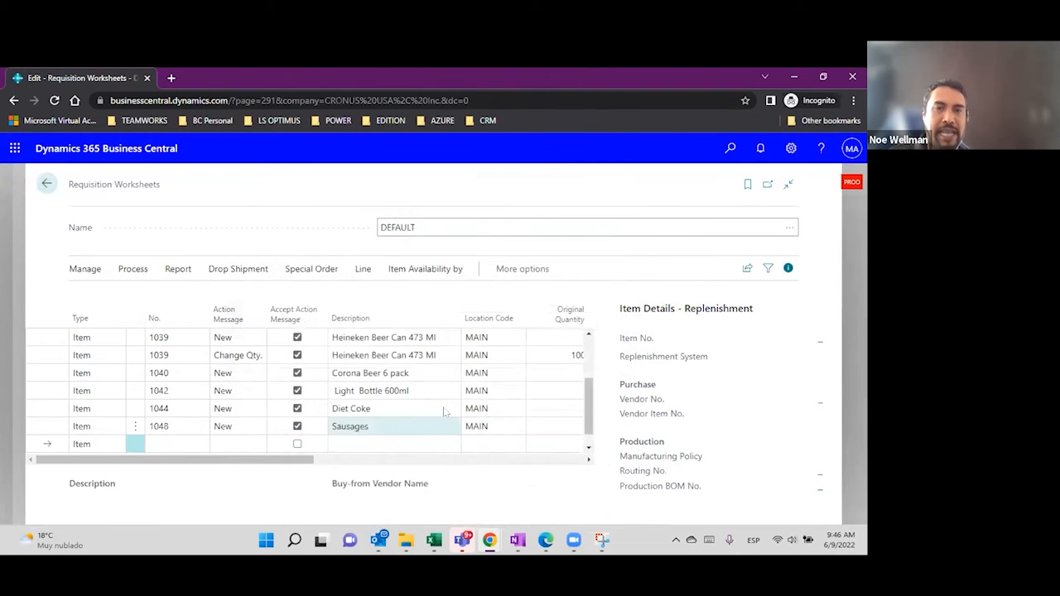
Look through the planned worksheet lines for a Strawberry suggestion, and return to the Strawberry item card.
scroll(424, 393, up, 3)
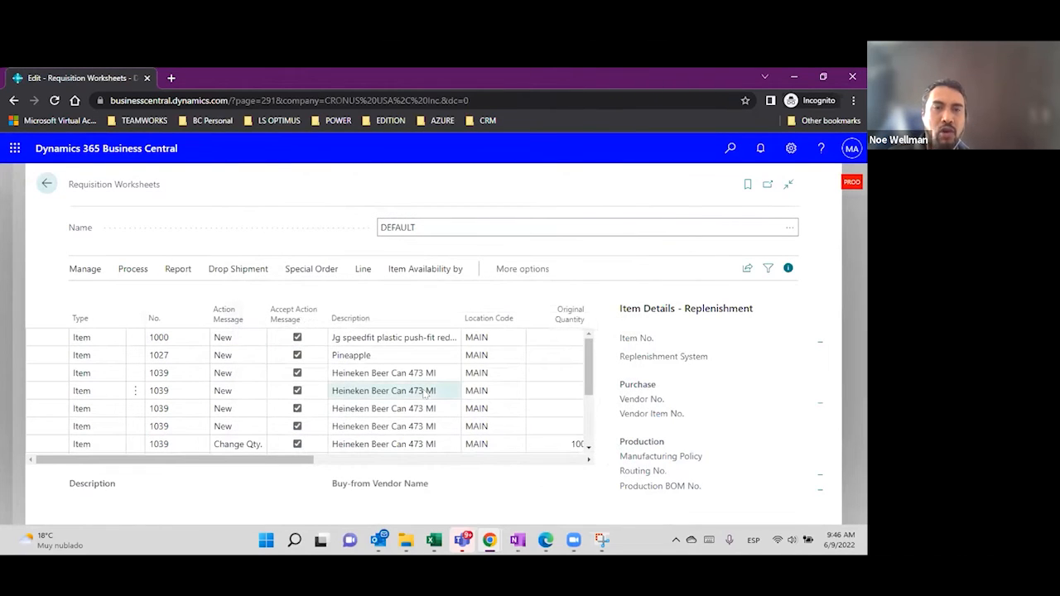
scroll(424, 393, down, 3)
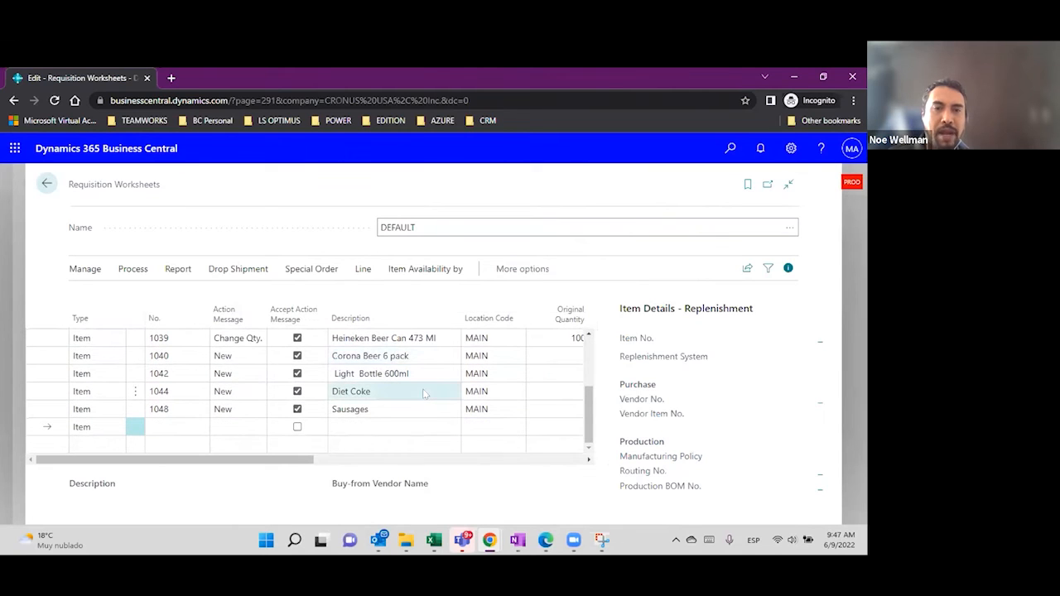
scroll(424, 394, up, 2)
scroll(417, 406, up, 2)
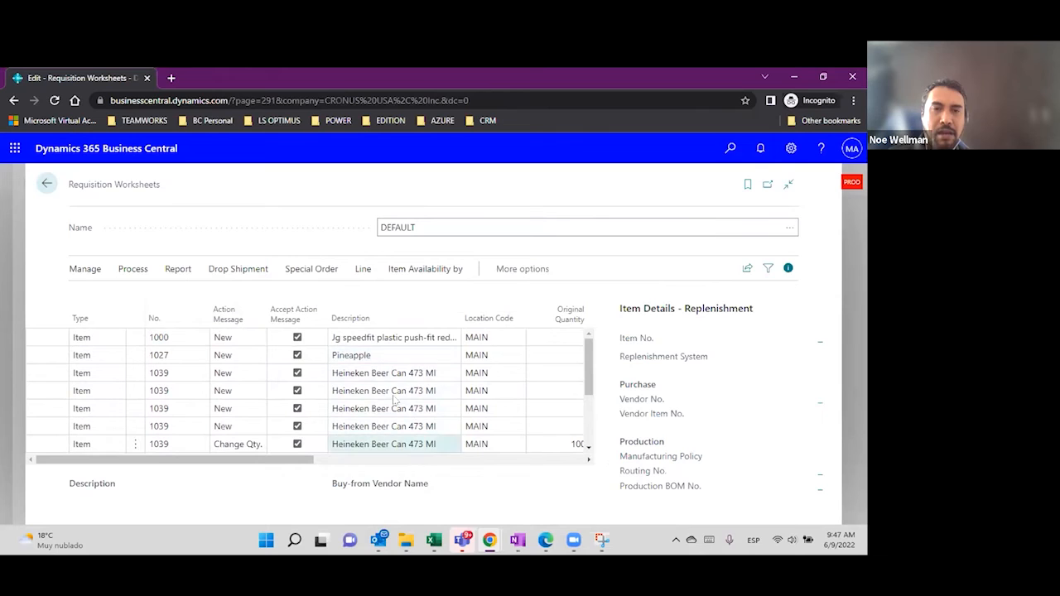
scroll(392, 354, down, 2)
scroll(393, 354, down, 2)
click(46, 184)
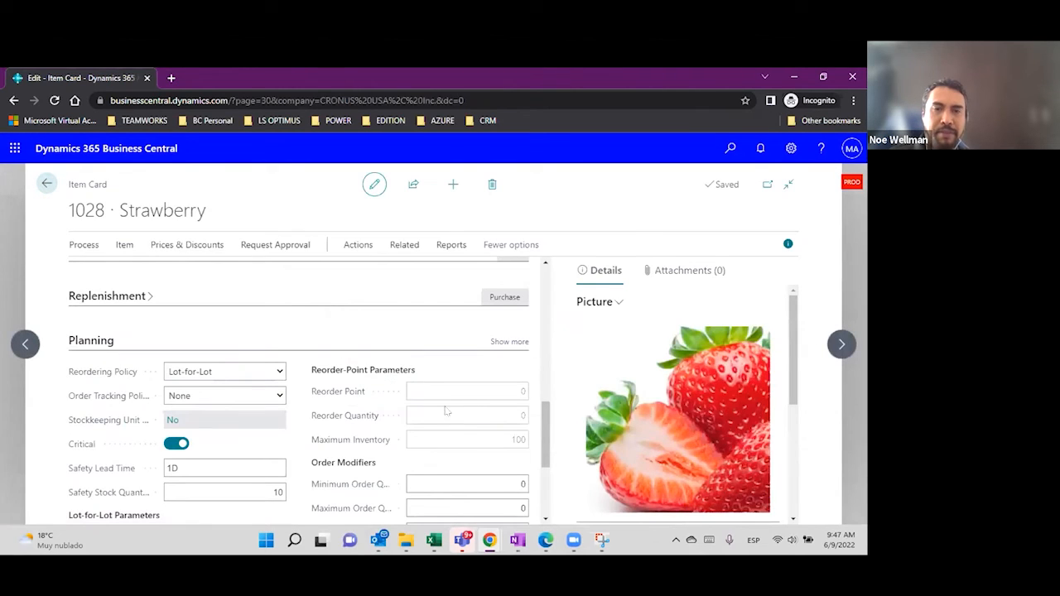
Check the Strawberry item's Stockkeeping Units list and return to the item card.
click(405, 245)
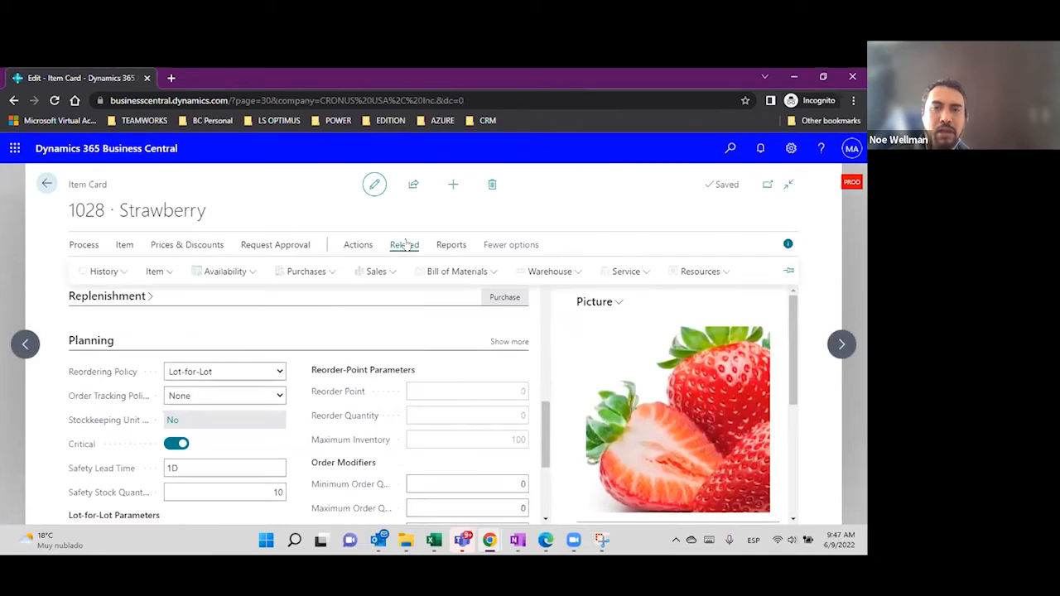
click(571, 270)
click(561, 319)
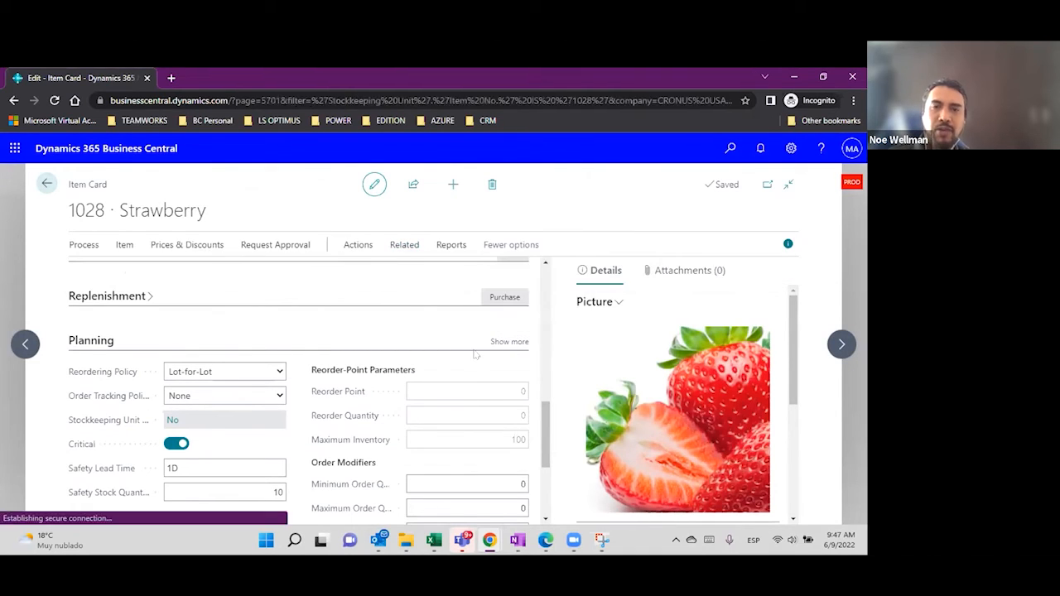
click(47, 184)
Create a stockkeeping unit for item 1028 with the Location Filter set to MAIN.
click(357, 249)
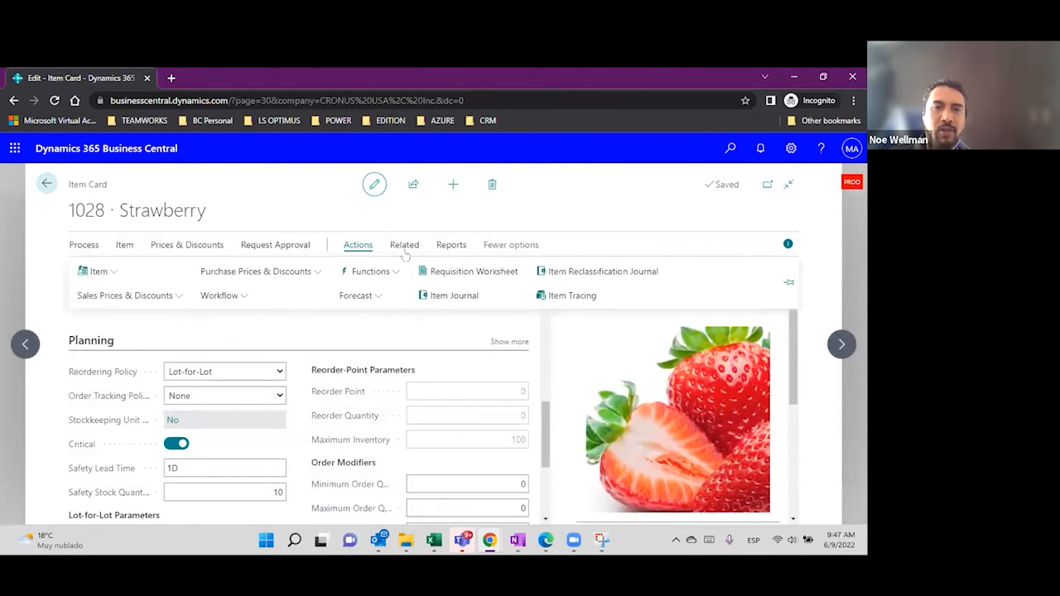
click(368, 271)
click(429, 295)
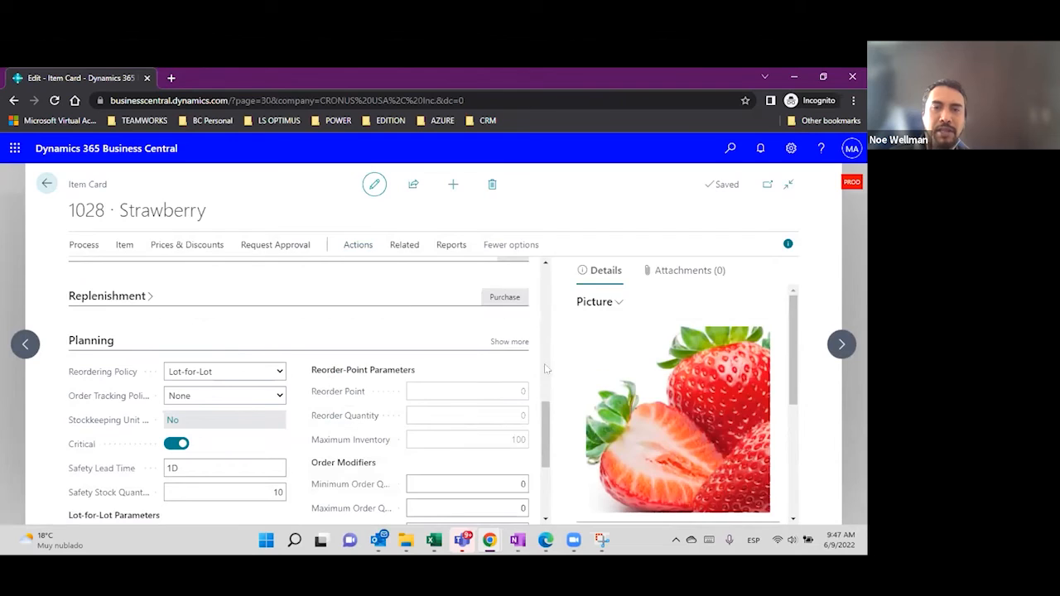
scroll(500, 350, down, 3)
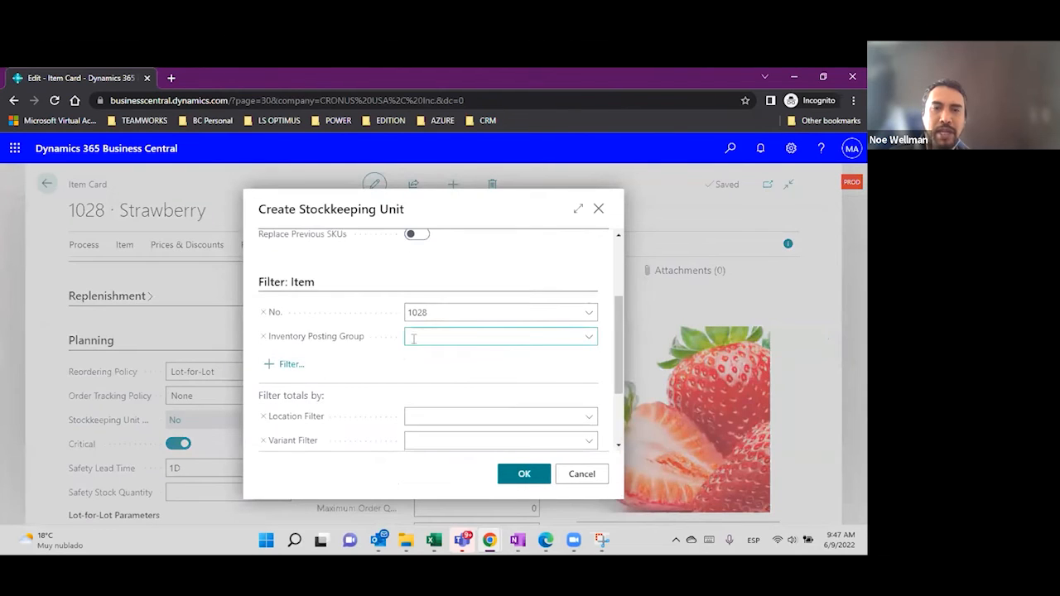
click(585, 414)
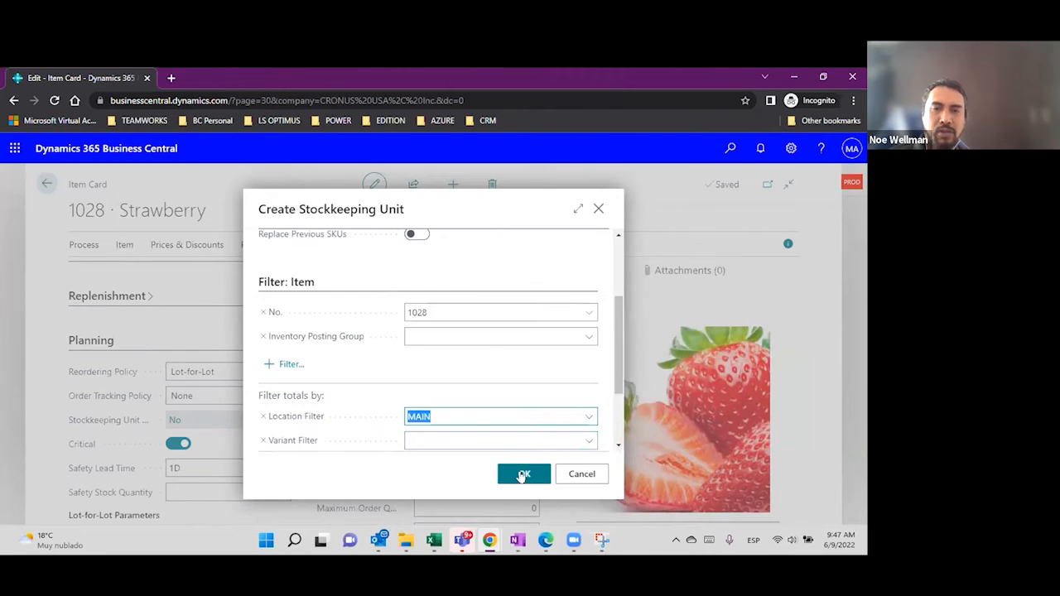
click(522, 476)
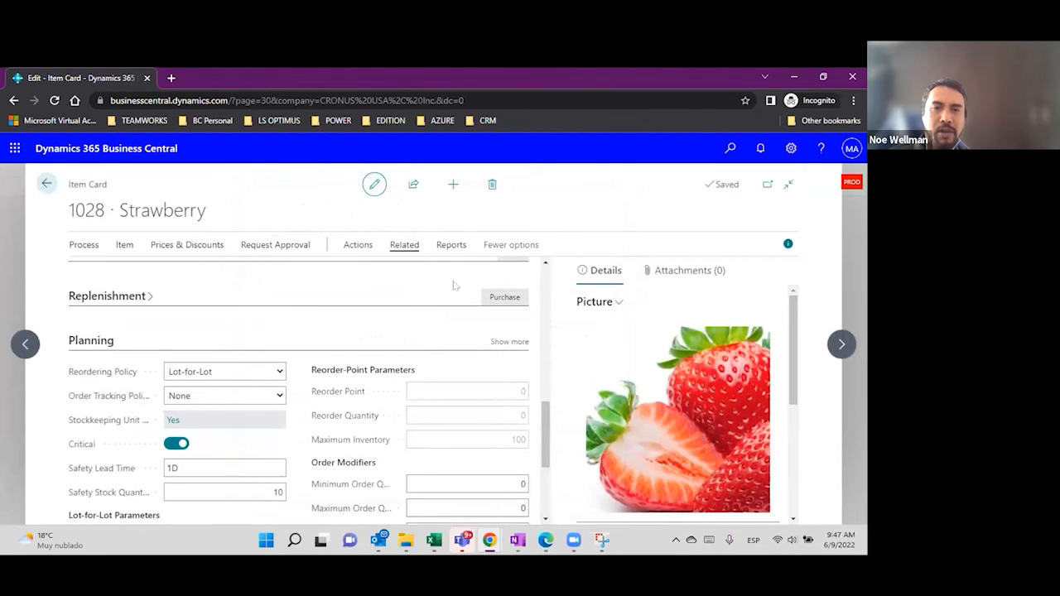
Review the location, Reordering Policy, Safety Lead Time and Lot Accumulation Period on Strawberry's MAIN stockkeeping unit card, and return to the item card.
click(546, 271)
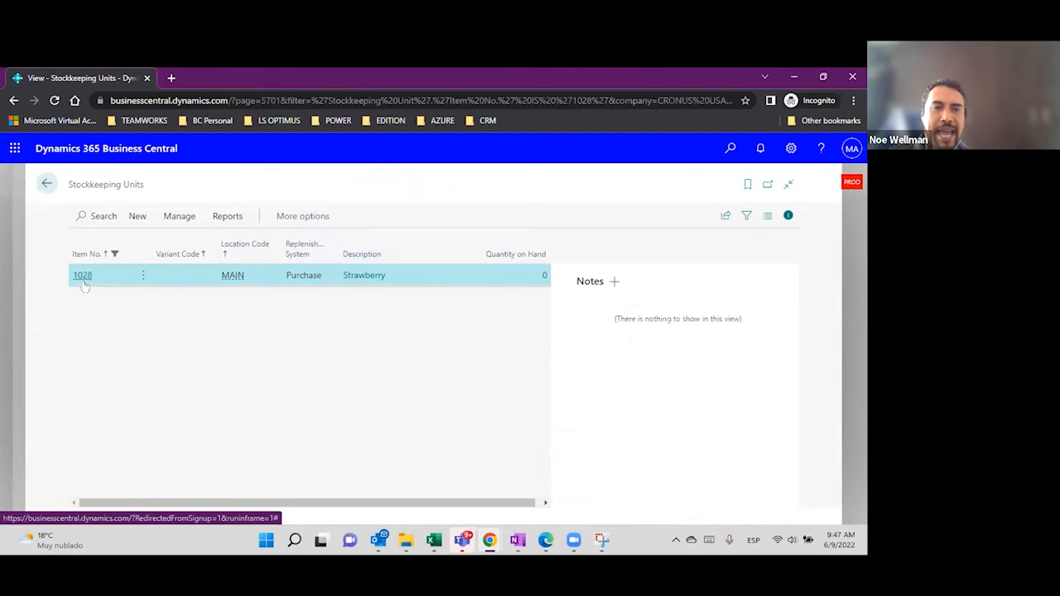
click(83, 276)
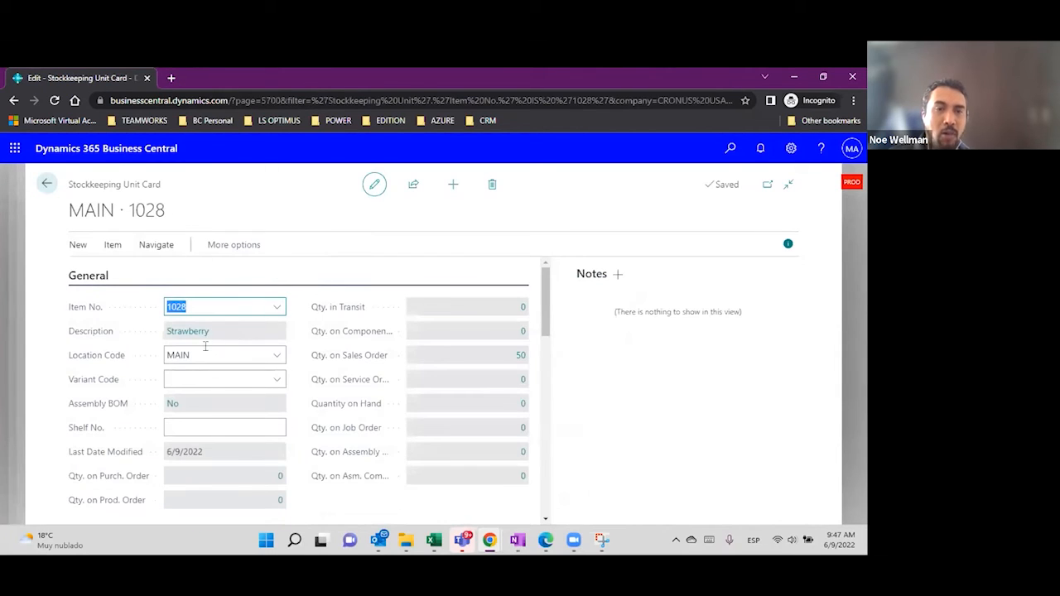
click(207, 355)
scroll(327, 364, down, 5)
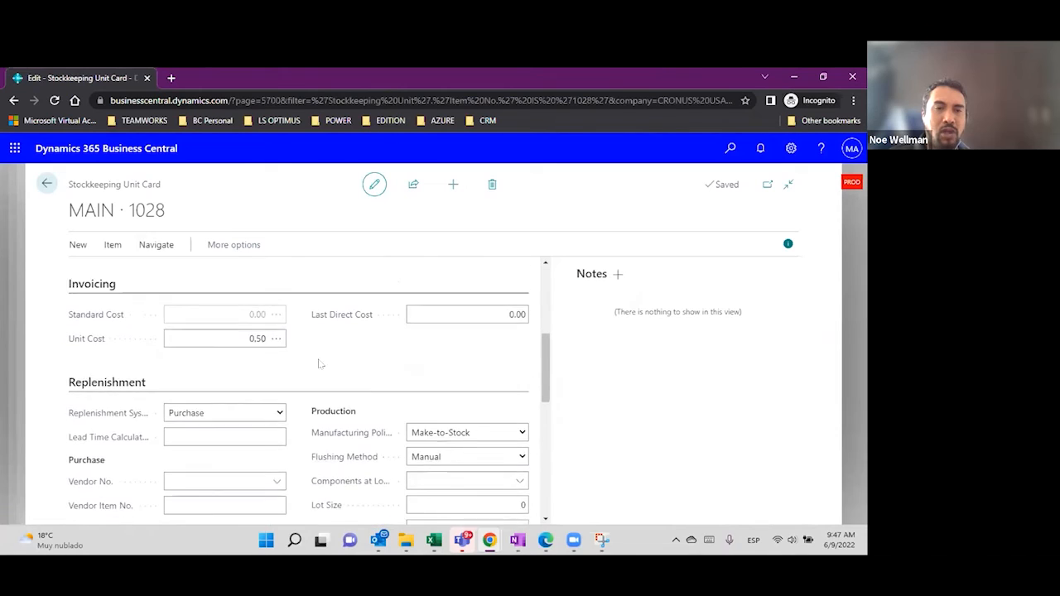
scroll(320, 364, down, 1)
scroll(302, 347, down, 4)
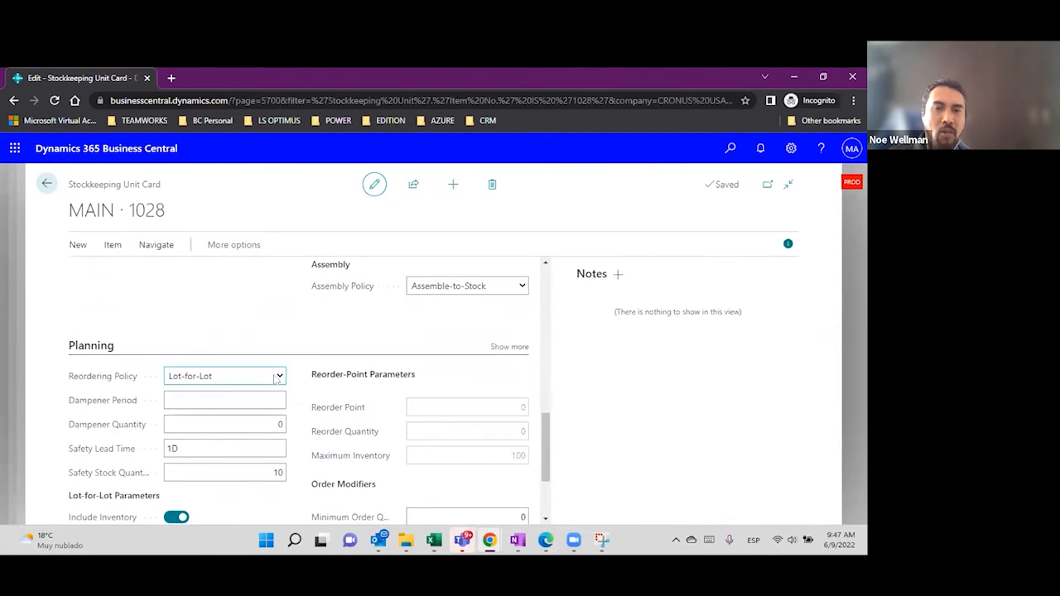
click(189, 447)
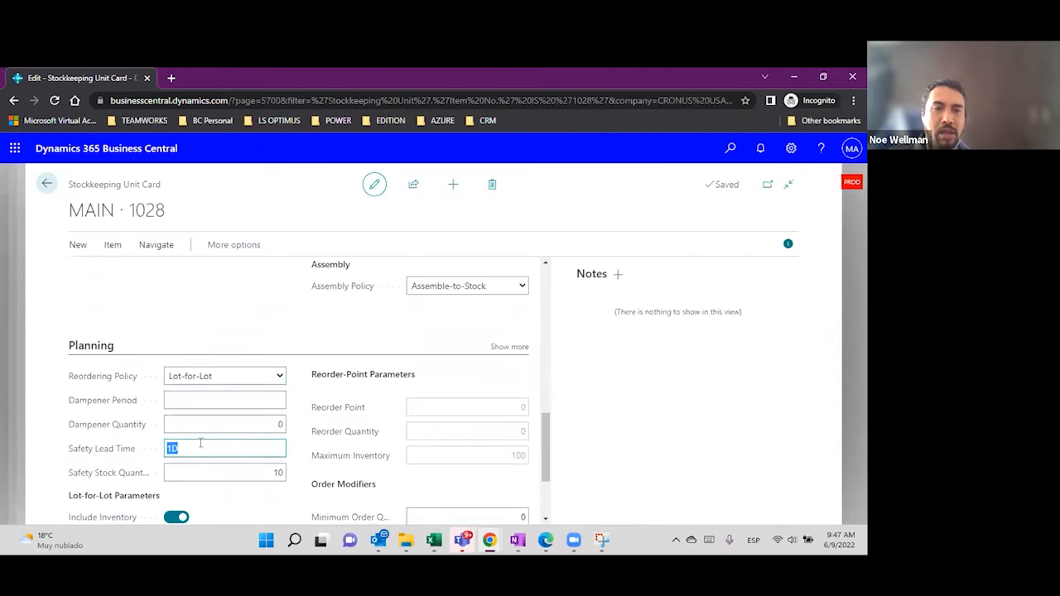
scroll(184, 439, down, 1)
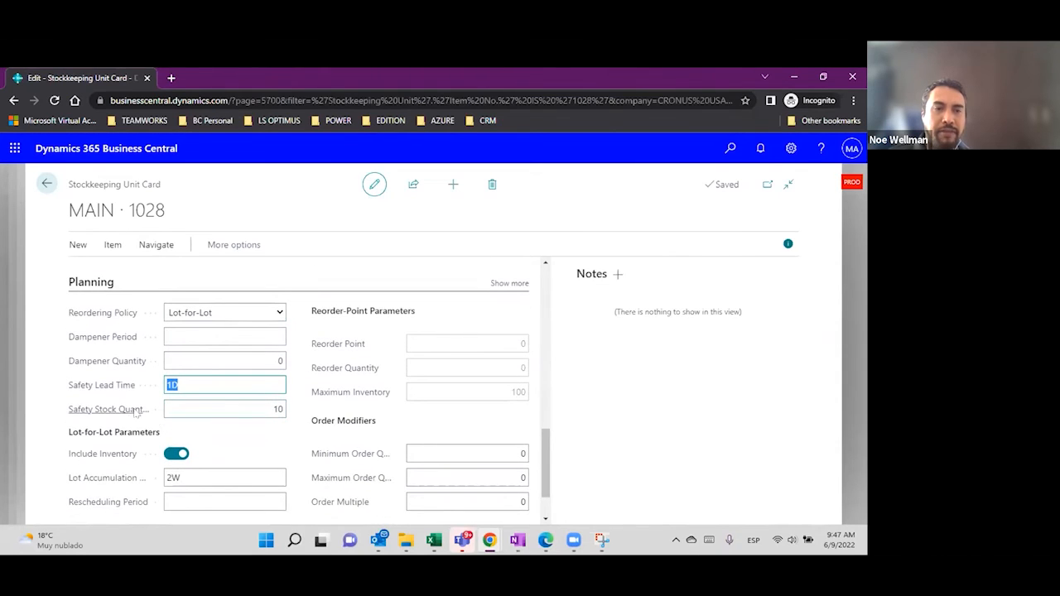
scroll(280, 414, down, 1)
click(203, 407)
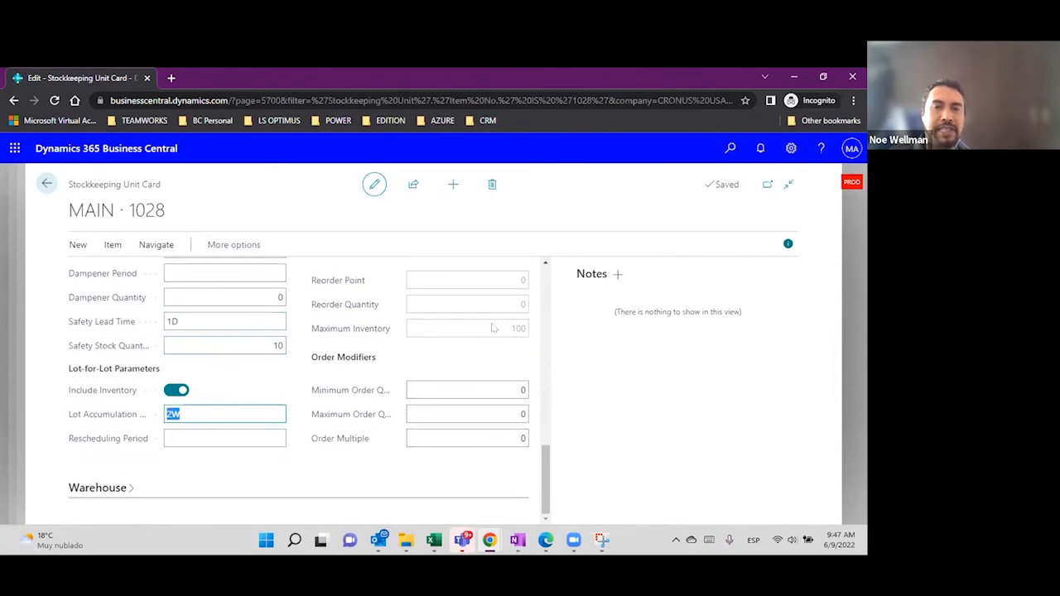
click(47, 184)
click(48, 184)
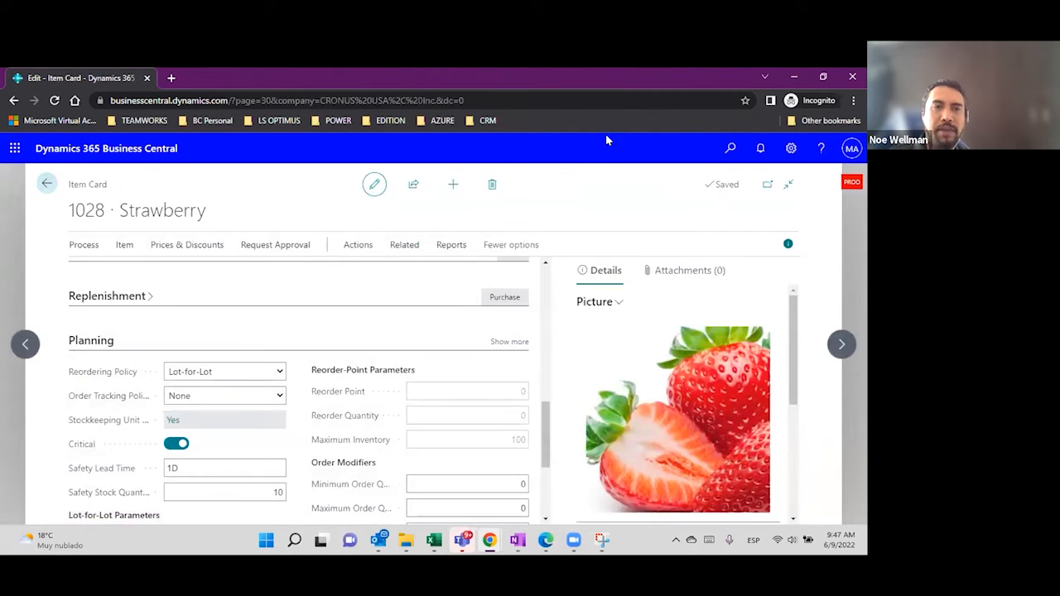
Search for "requisi" and open the Requisition Worksheets page.
click(729, 149)
text(req)
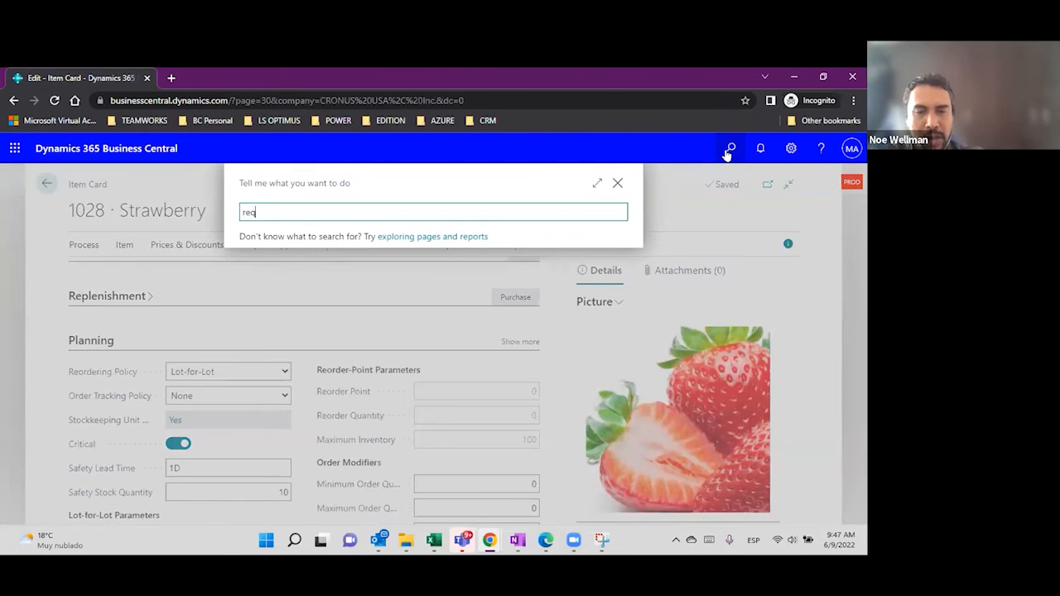
text(uis)
key(BackSpace)
key(BackSpace)
text(uisi)
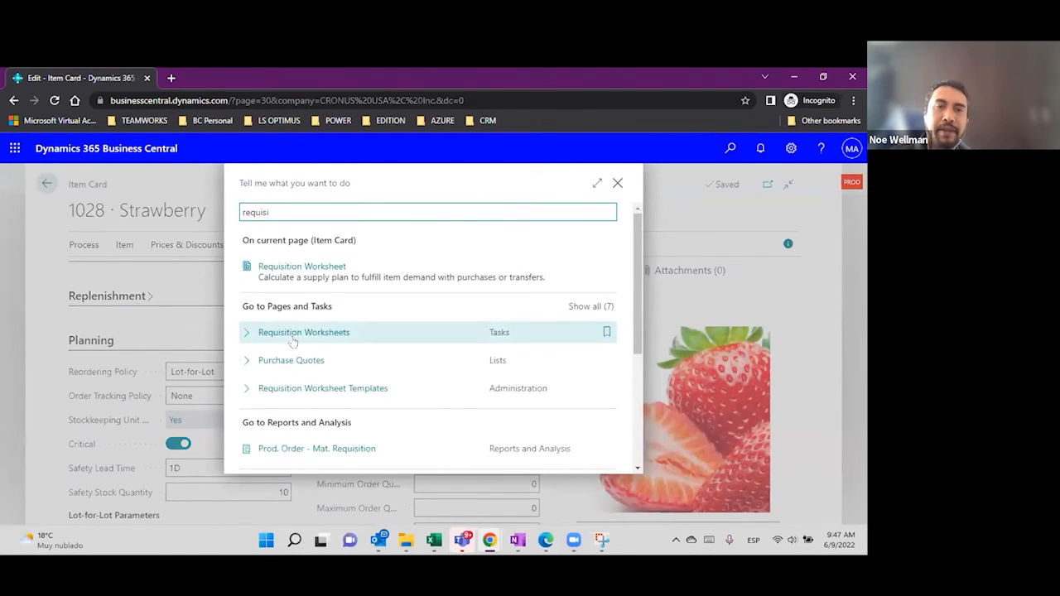
click(292, 338)
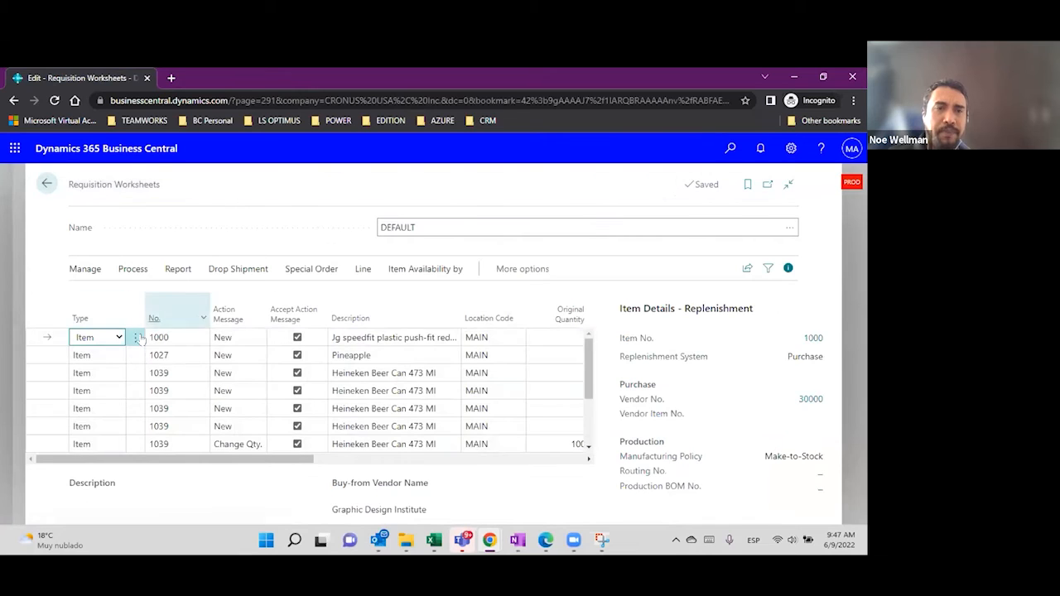
Delete all existing lines from the DEFAULT requisition worksheet.
click(135, 337)
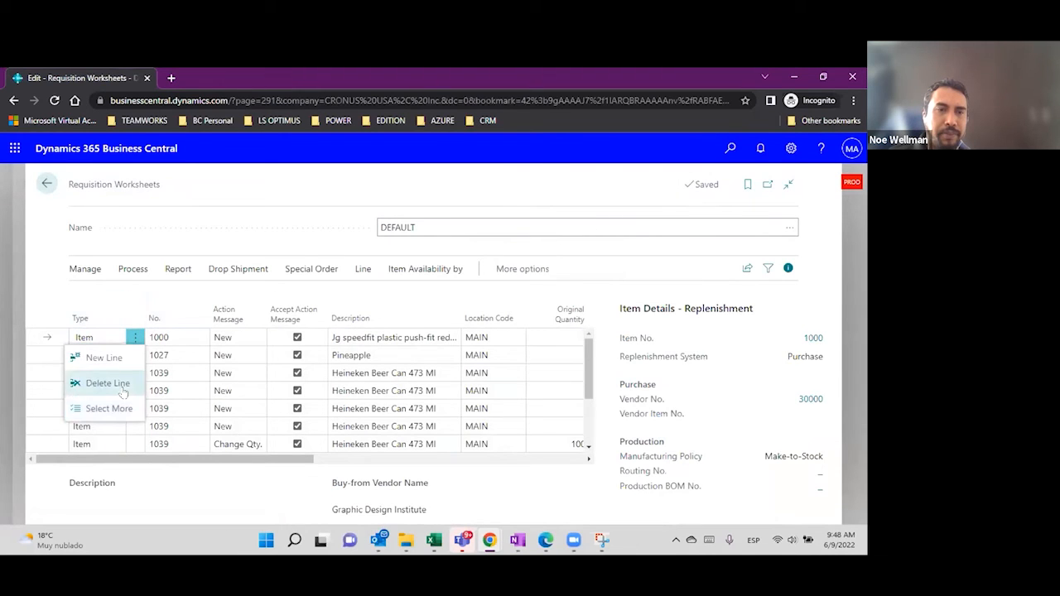
click(123, 382)
key(Tab)
key(Return)
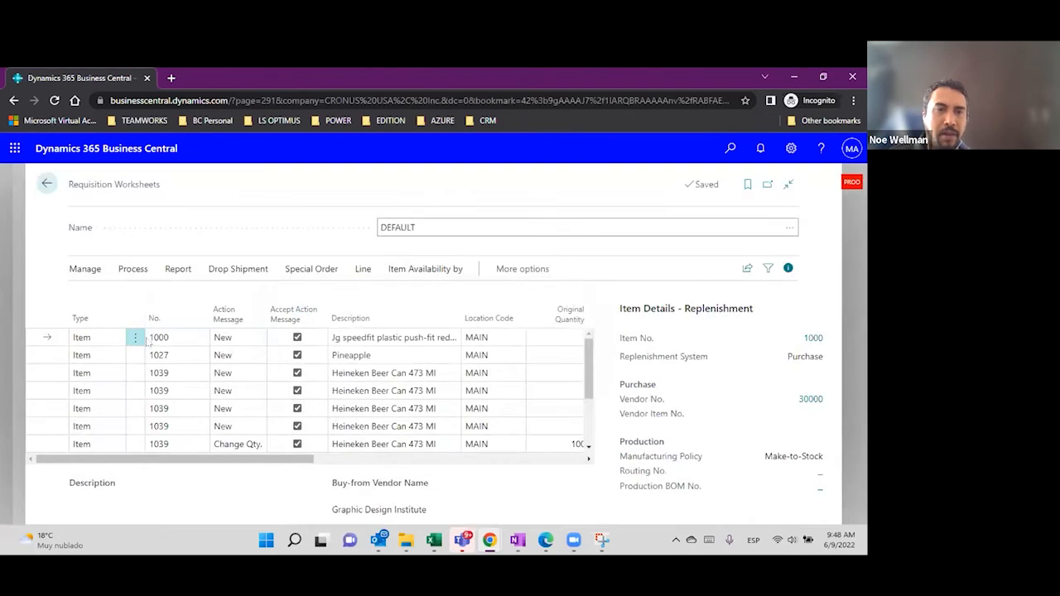
click(135, 338)
click(116, 411)
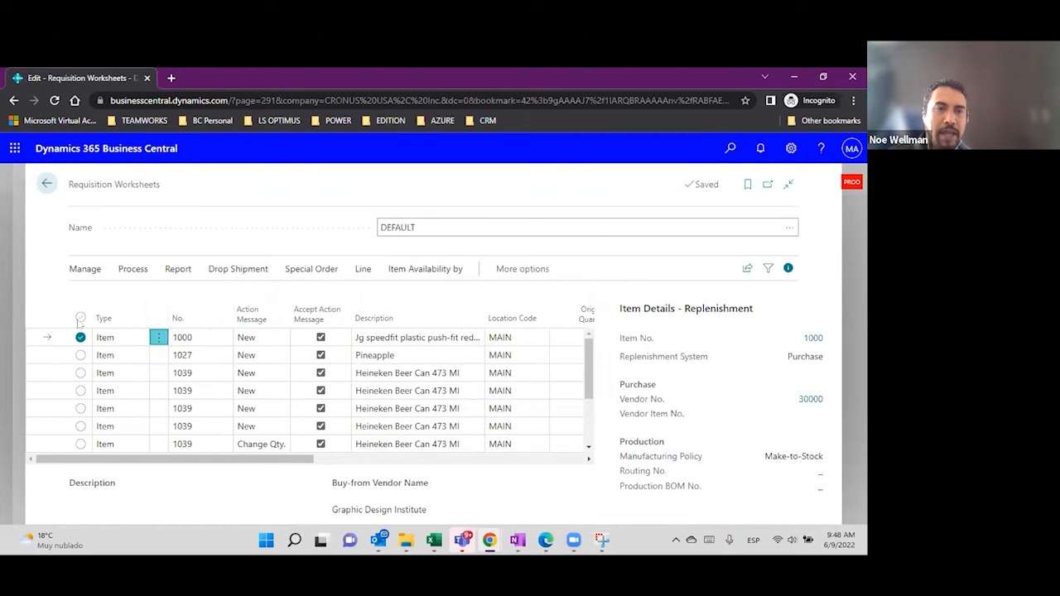
click(85, 270)
click(86, 298)
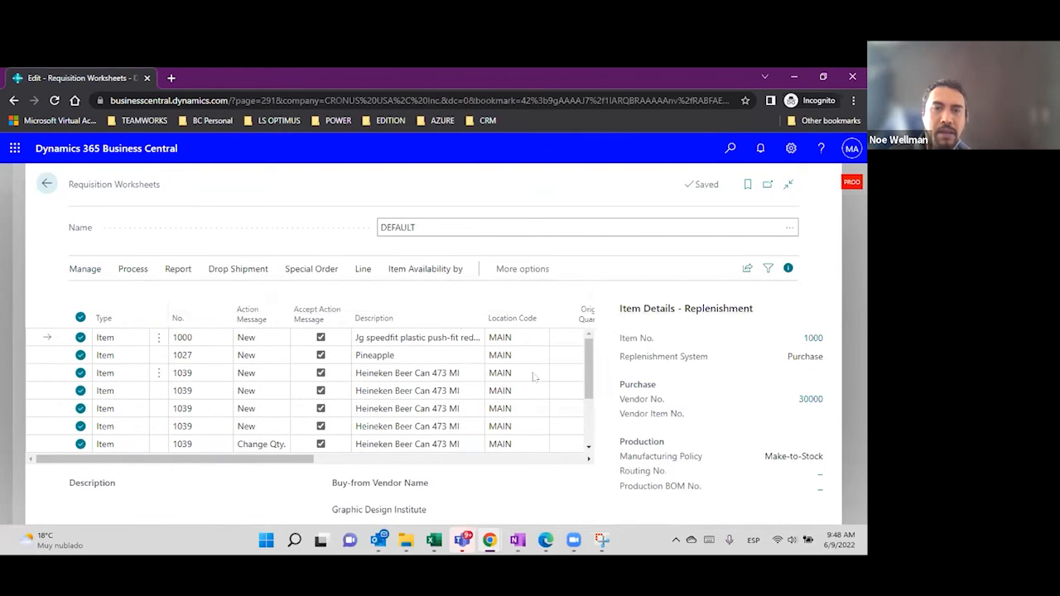
click(489, 373)
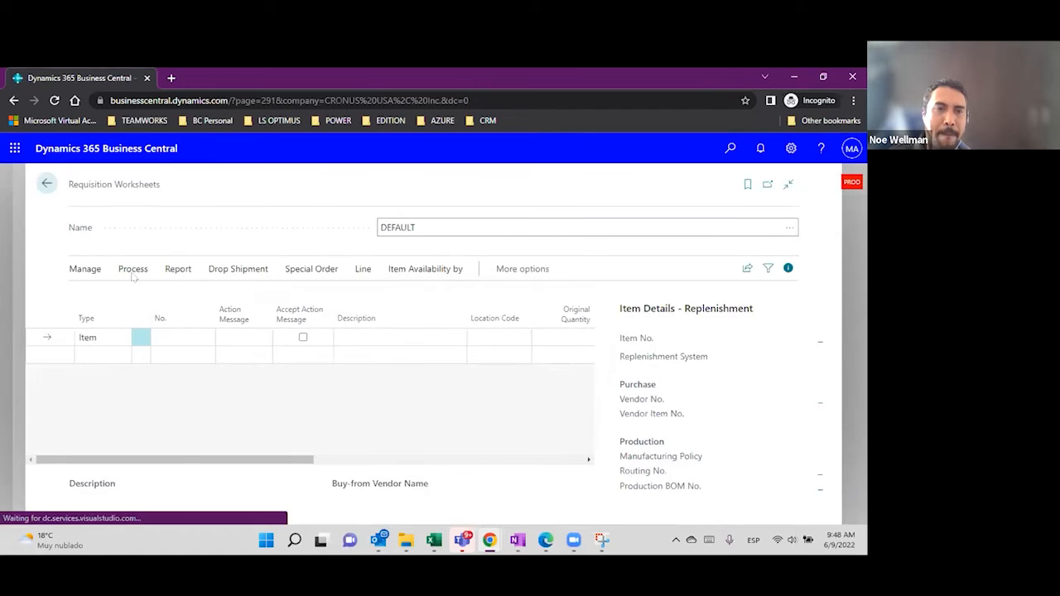
Calculate the requisition worksheet plan from 1/1/2022 to 6/9/2022 with the last used options and the Location Filter MAIN.
click(133, 269)
click(107, 287)
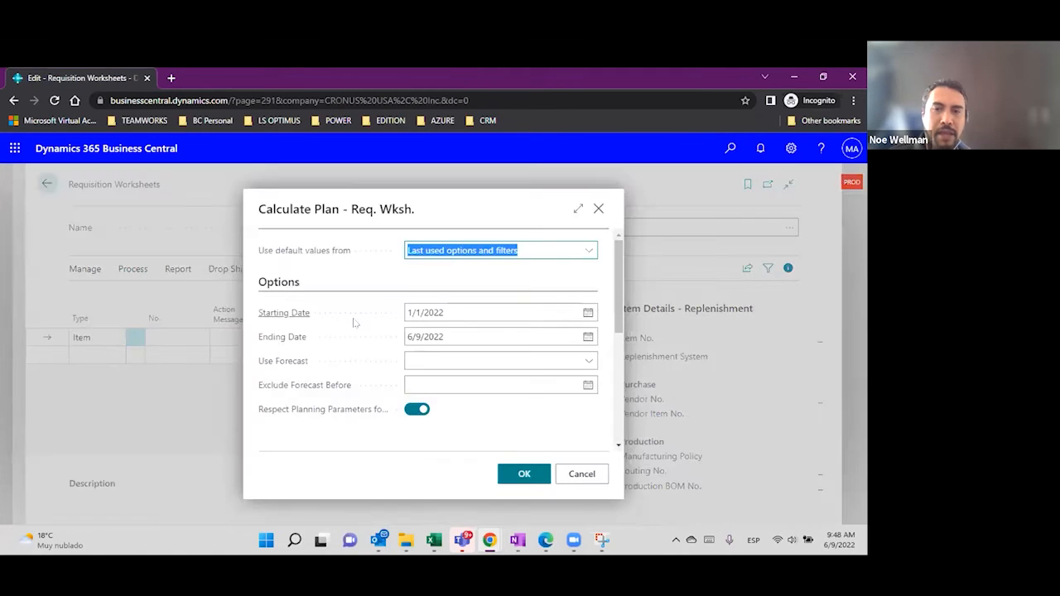
scroll(492, 367, down, 5)
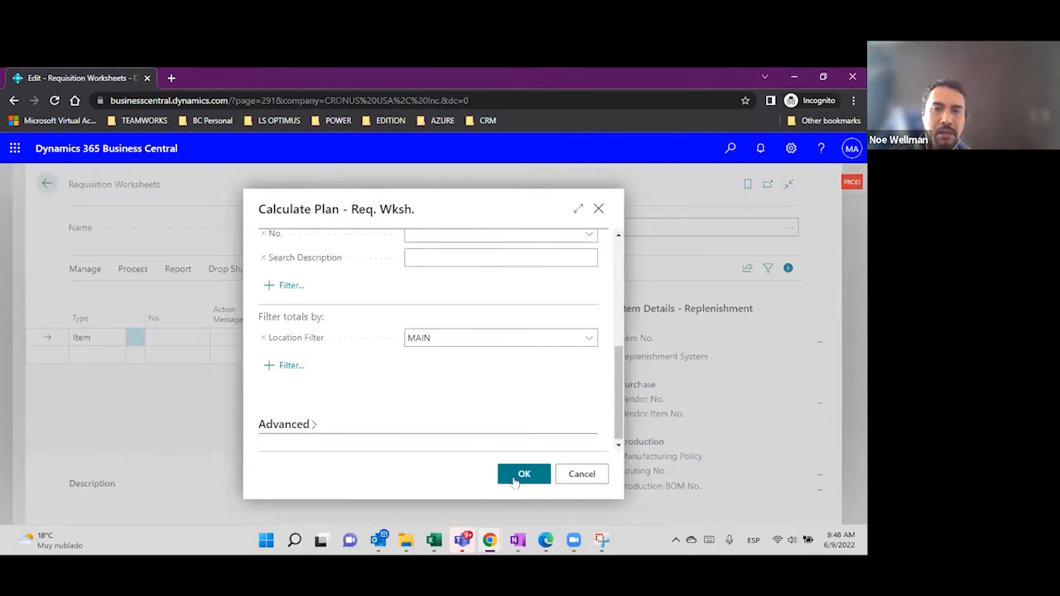
click(514, 479)
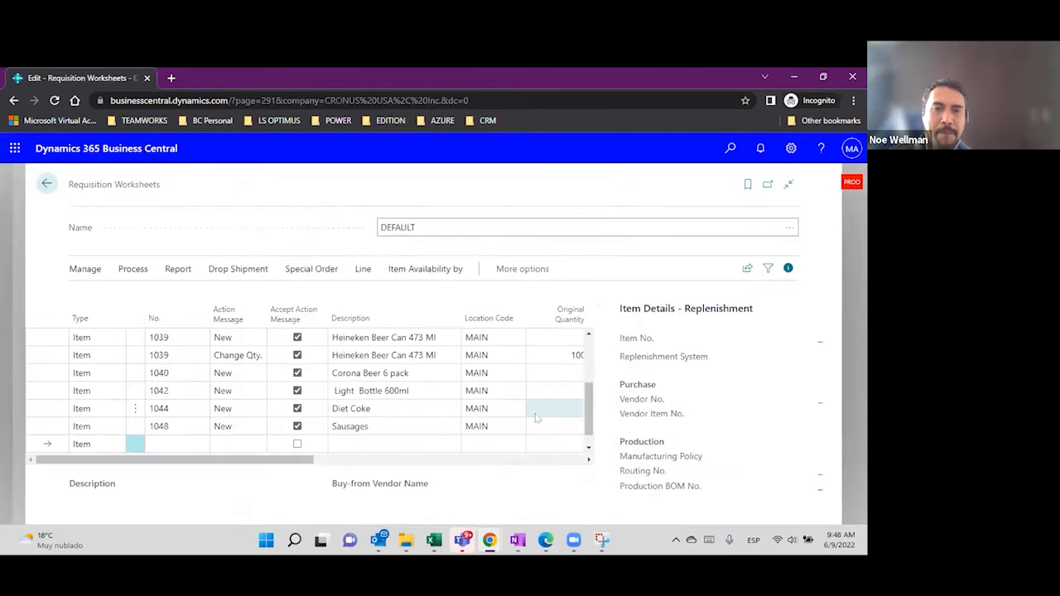
Examine the action message, location and quantity on the planned Strawberry line, and return to the Strawberry item card.
scroll(449, 409, up, 3)
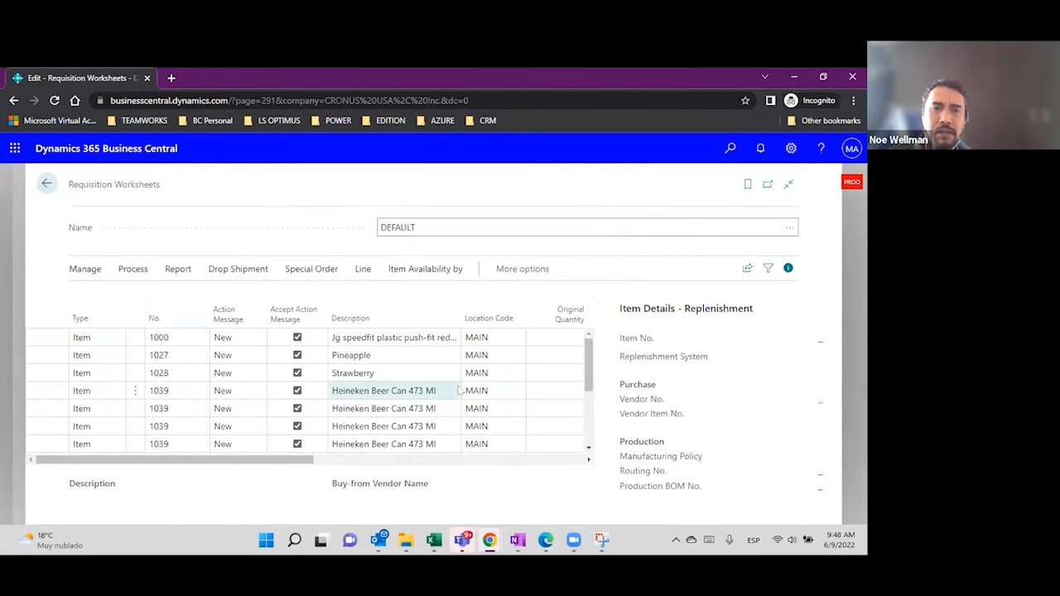
click(436, 376)
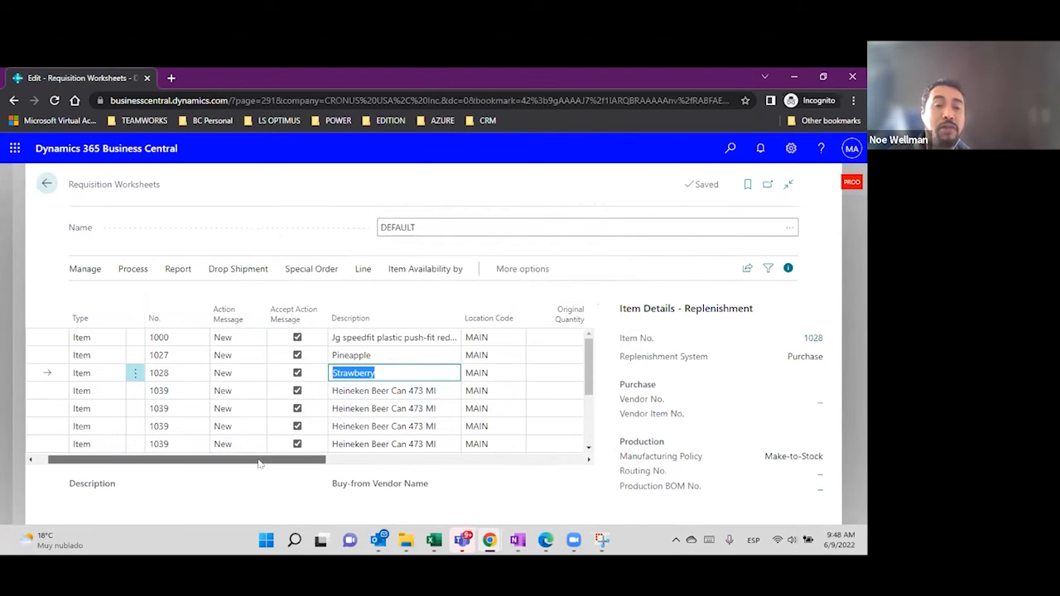
drag(259, 464, 351, 460)
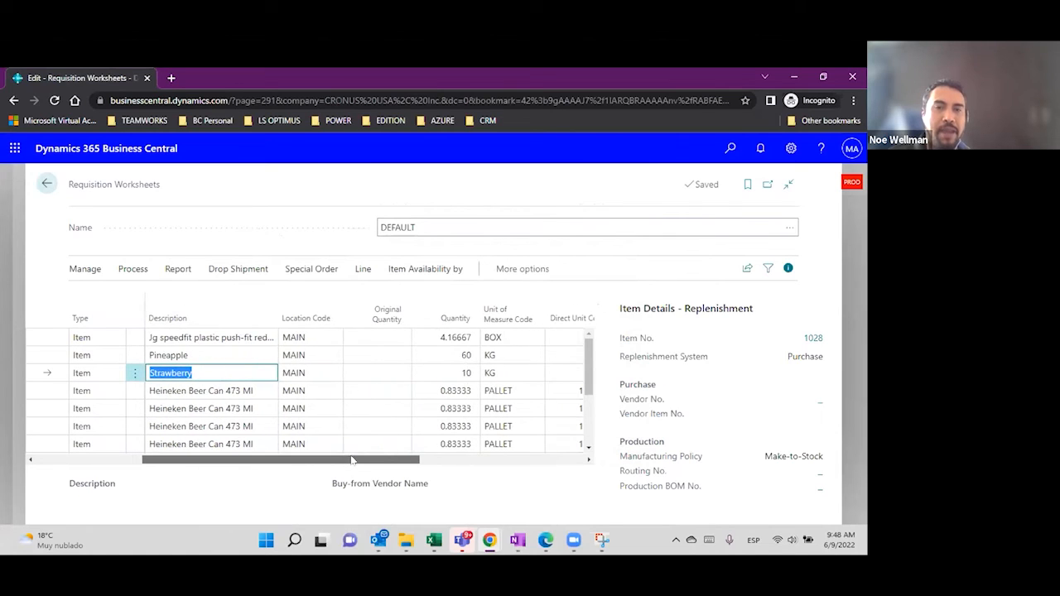
click(447, 373)
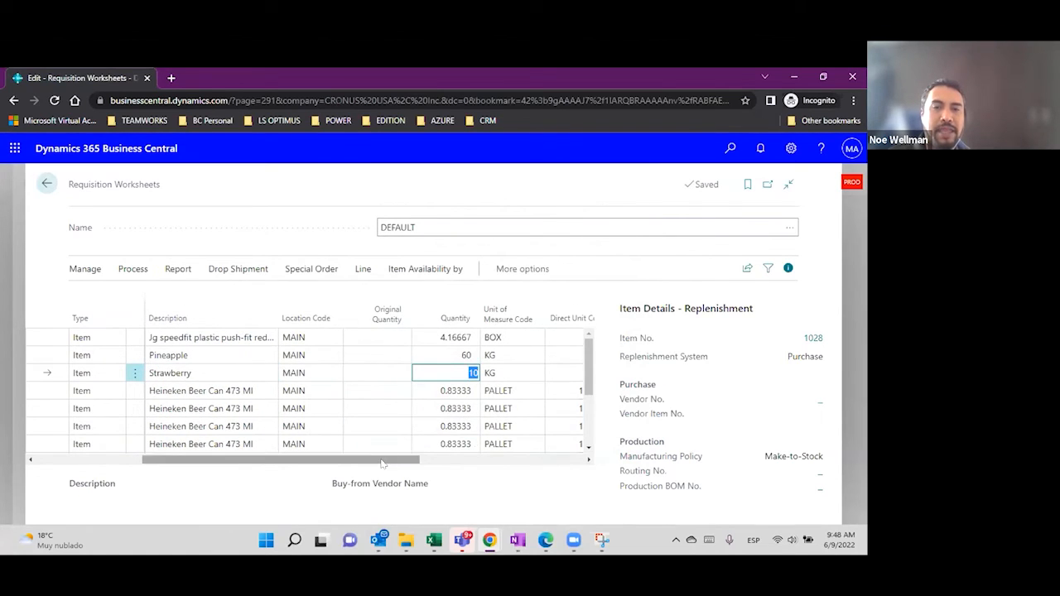
drag(385, 462, 304, 465)
click(327, 370)
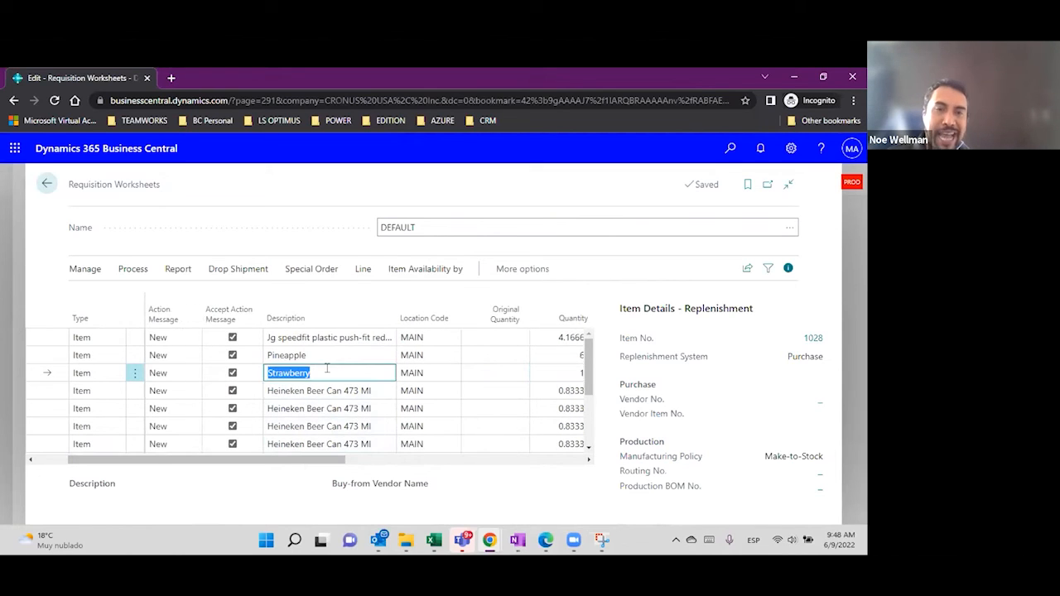
drag(328, 462, 381, 461)
click(505, 365)
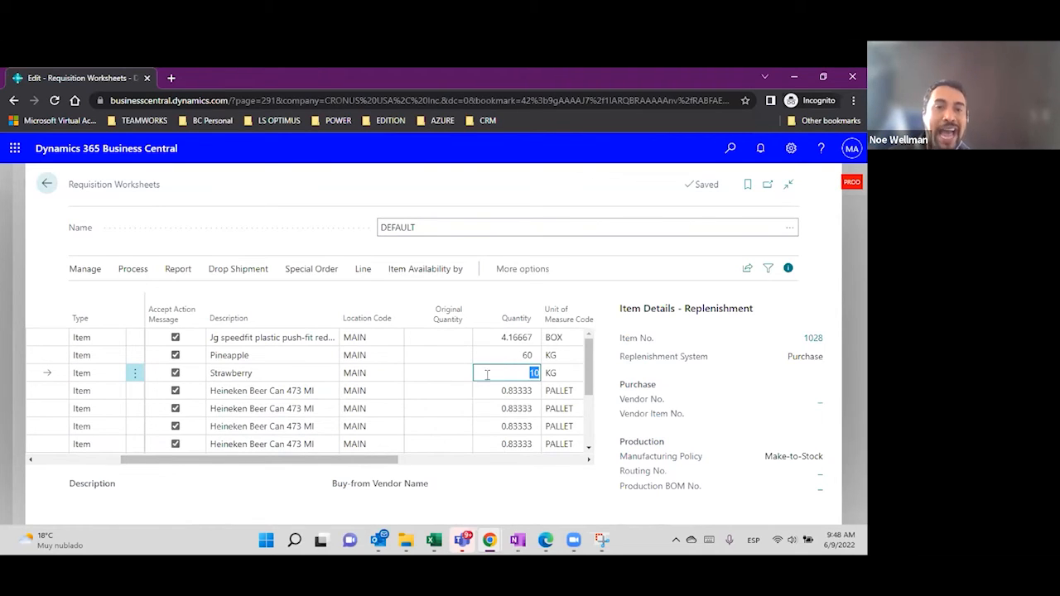
drag(342, 463, 257, 463)
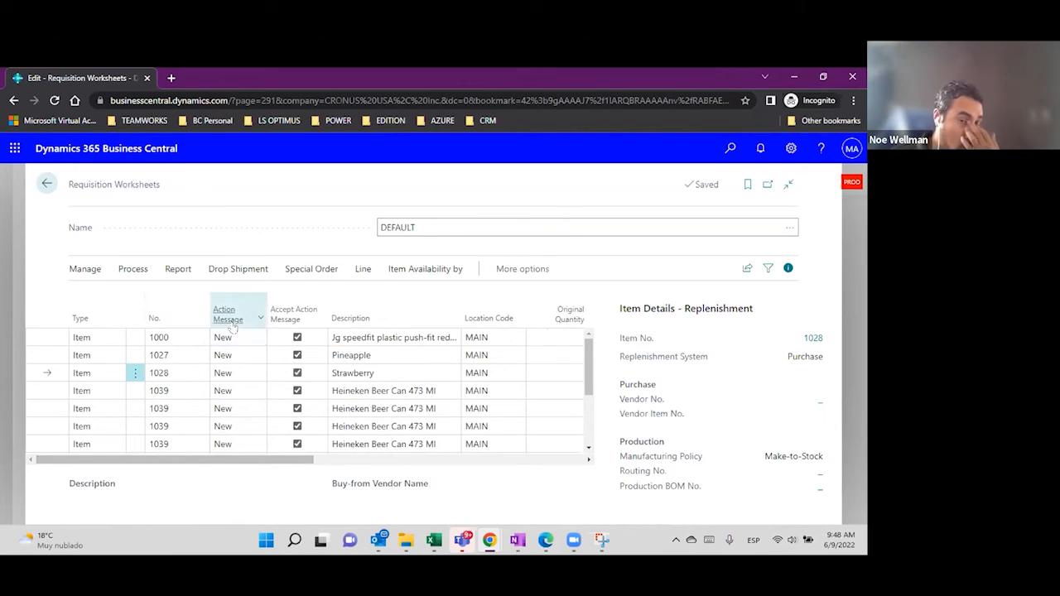
click(400, 371)
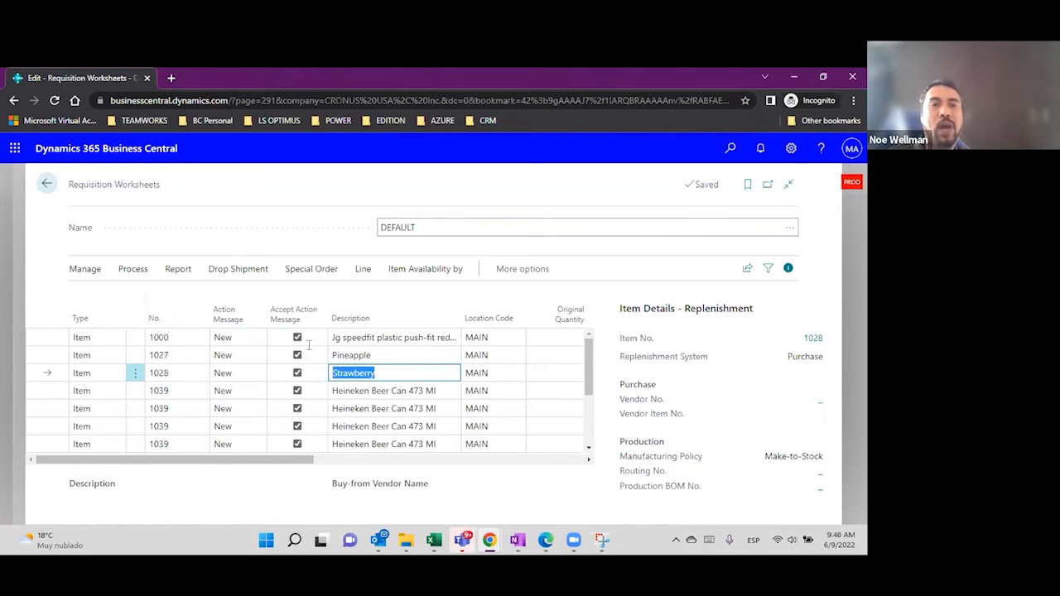
click(45, 189)
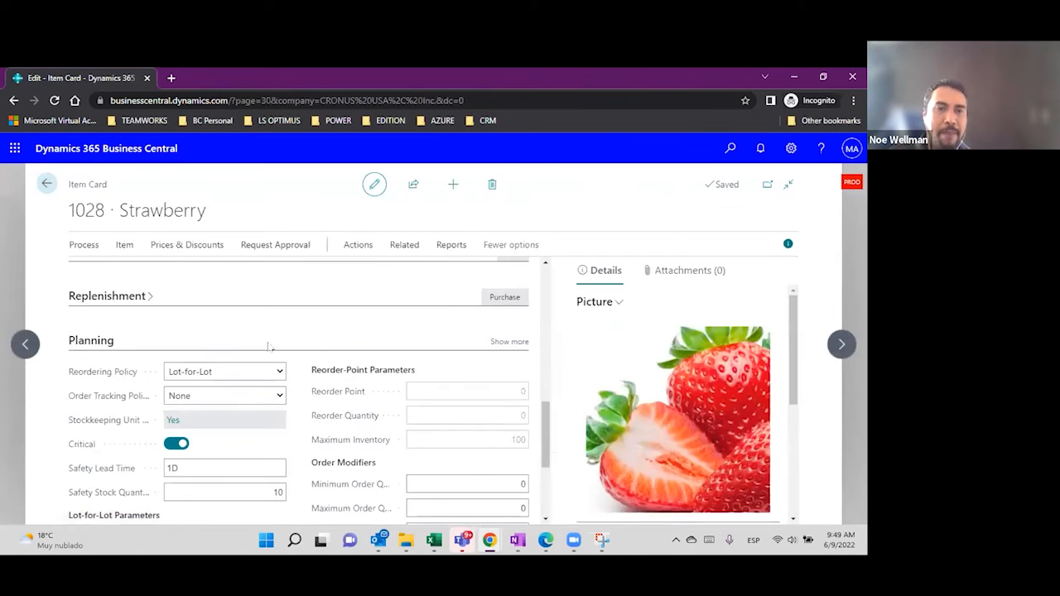
In Strawberry's replenishment settings, set Lead Time Calculation to 1D, the vendor to Wide World Importers and Vendor Item No. to STR000009.
scroll(251, 374, down, 2)
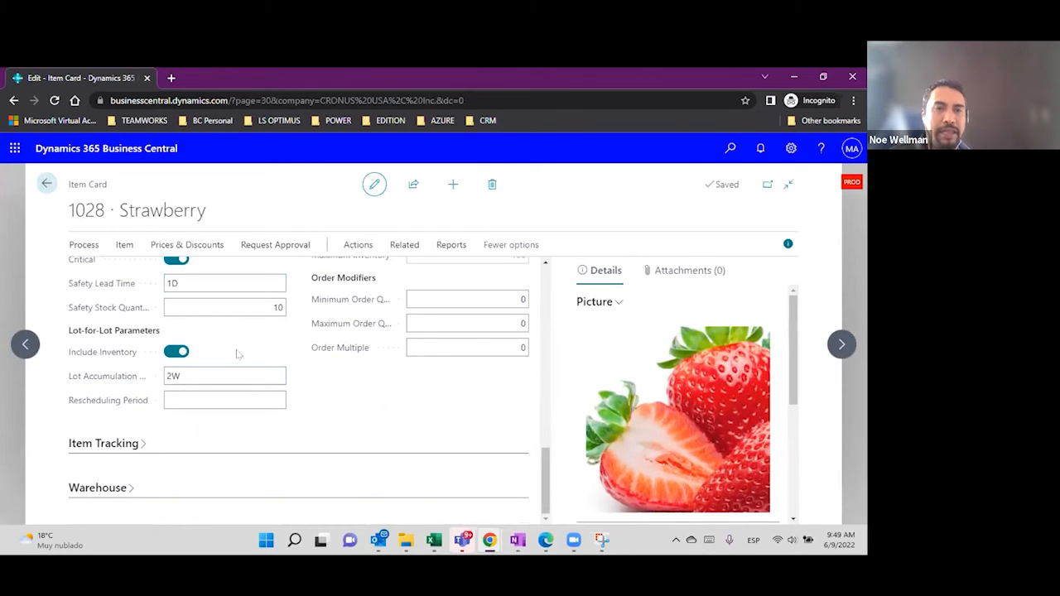
scroll(237, 354, up, 4)
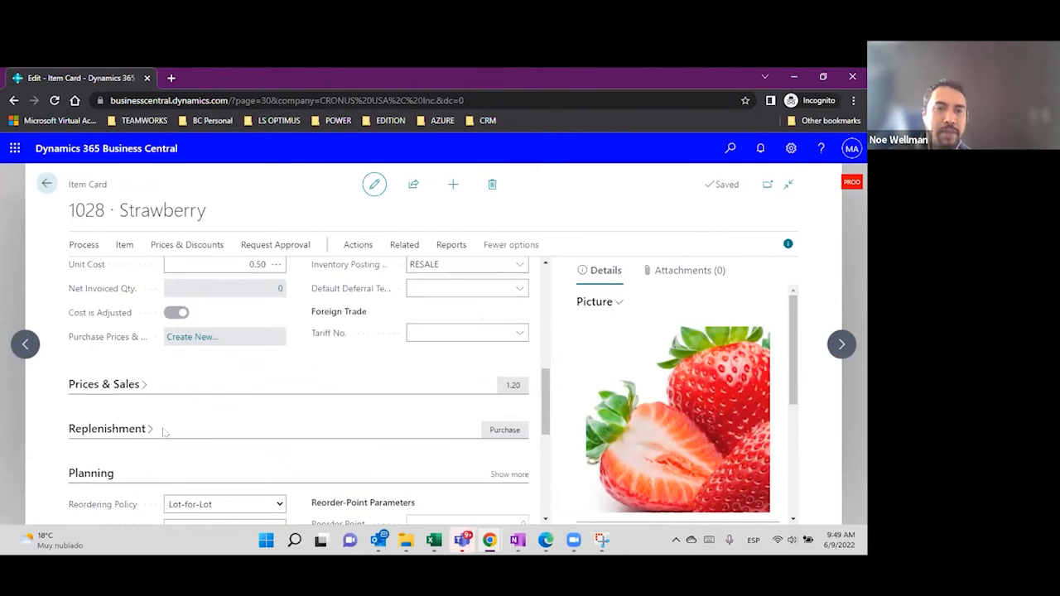
click(149, 430)
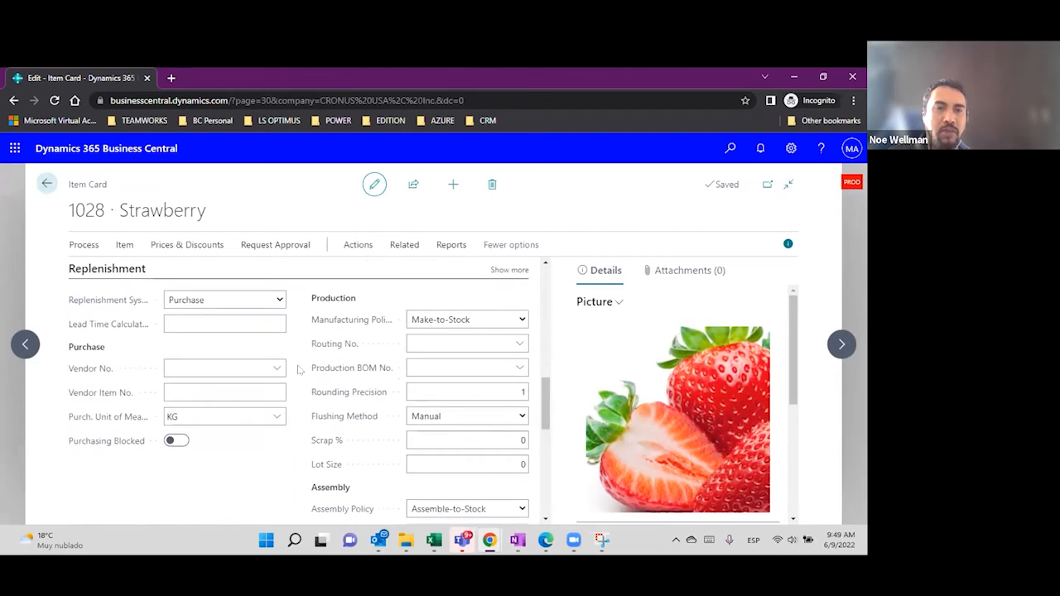
click(277, 327)
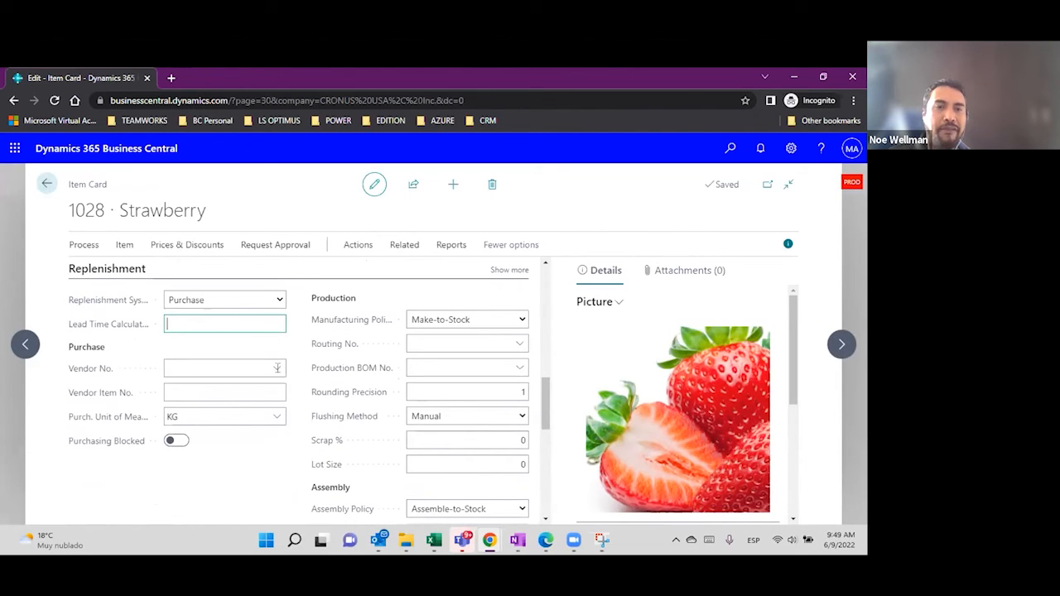
click(276, 367)
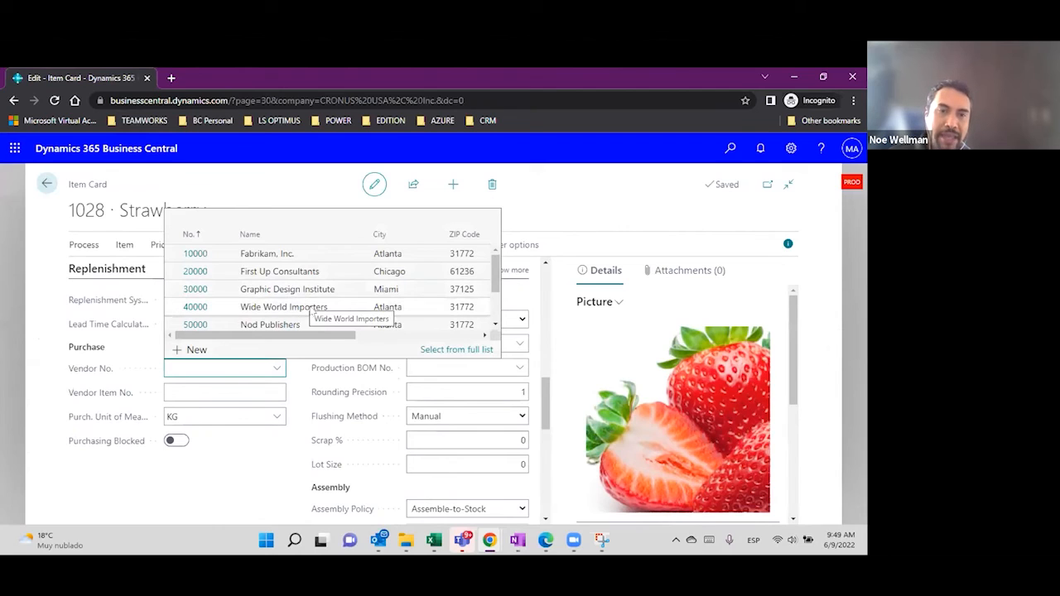
click(313, 308)
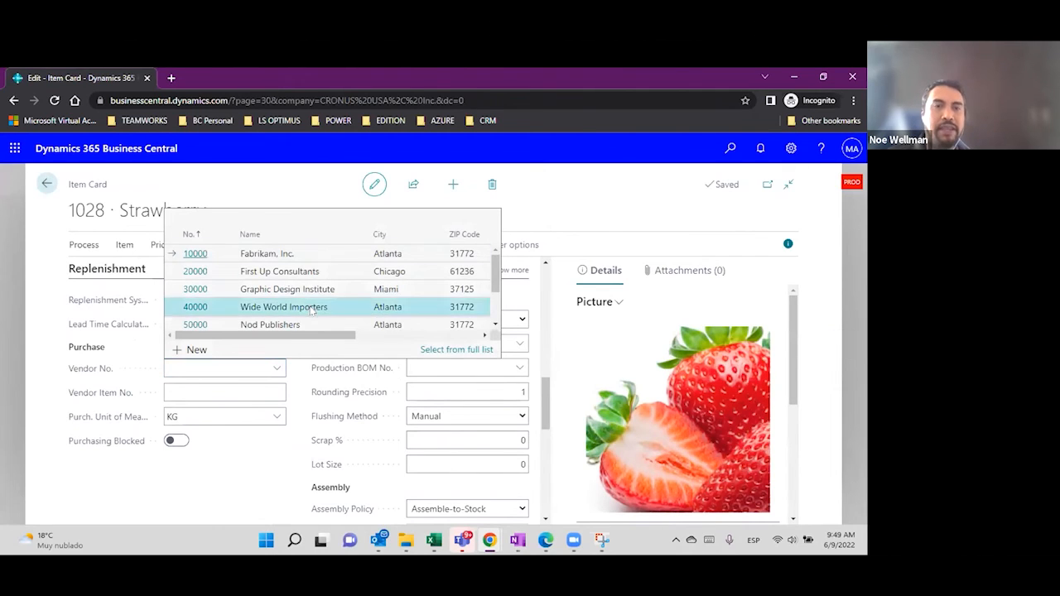
click(207, 389)
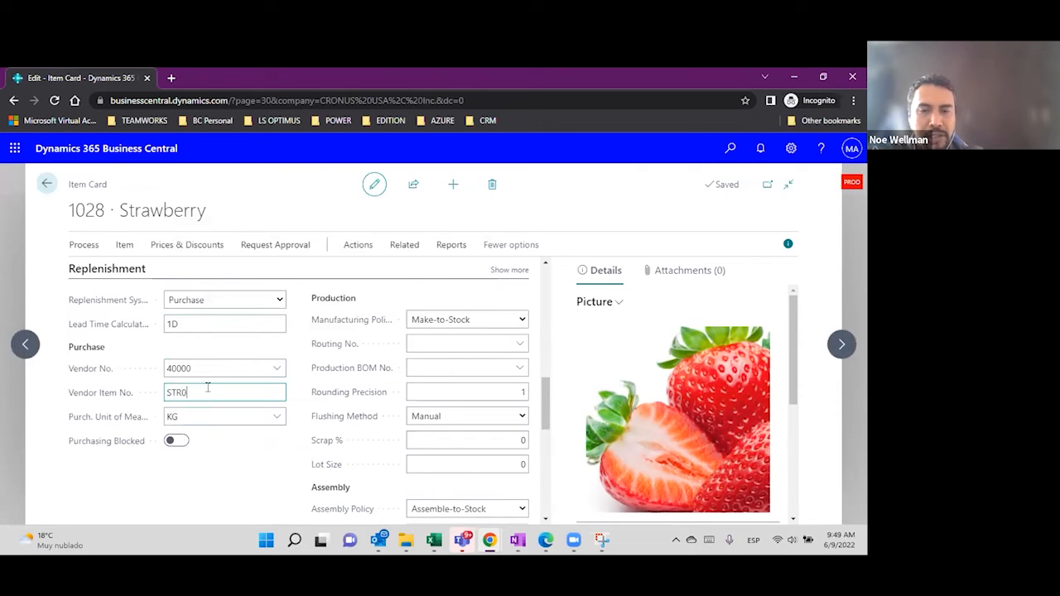
key(Tab)
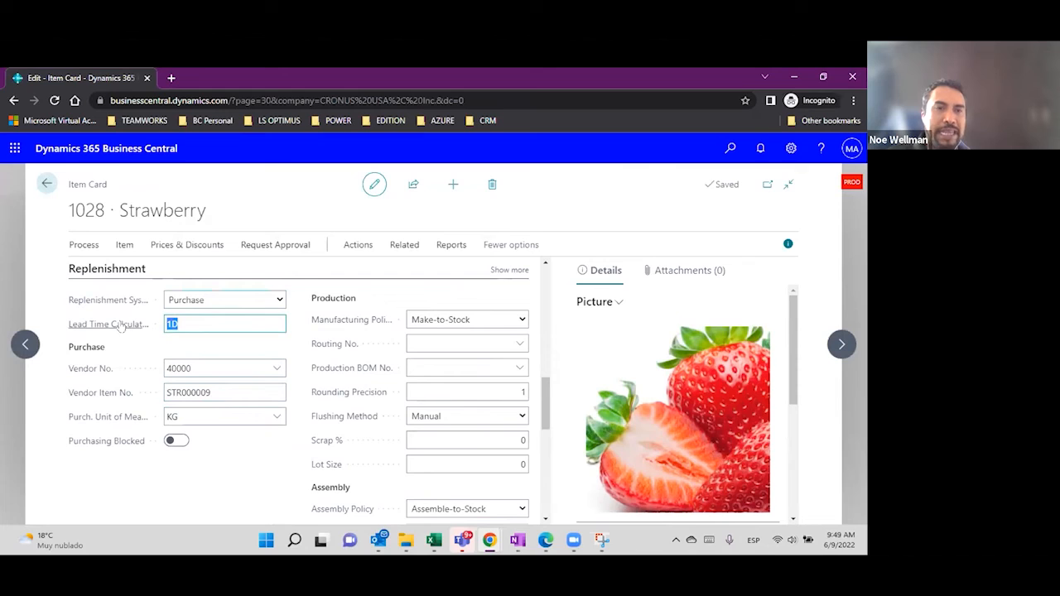
Set Strawberry's Lead Time Calculation to 2W and return to the Items list.
mouse_move(120, 328)
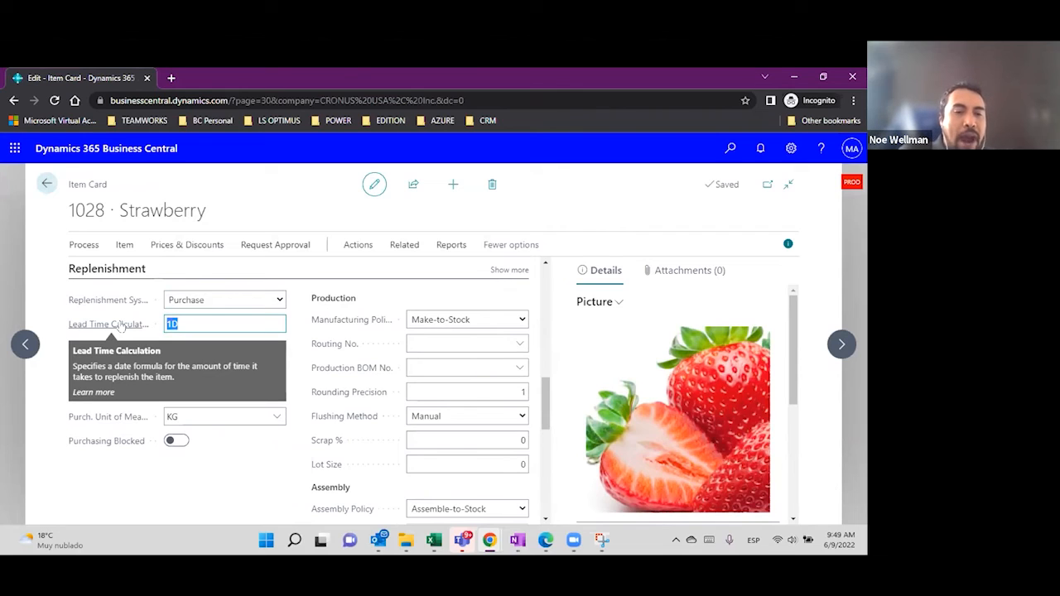
text(2W)
key(Tab)
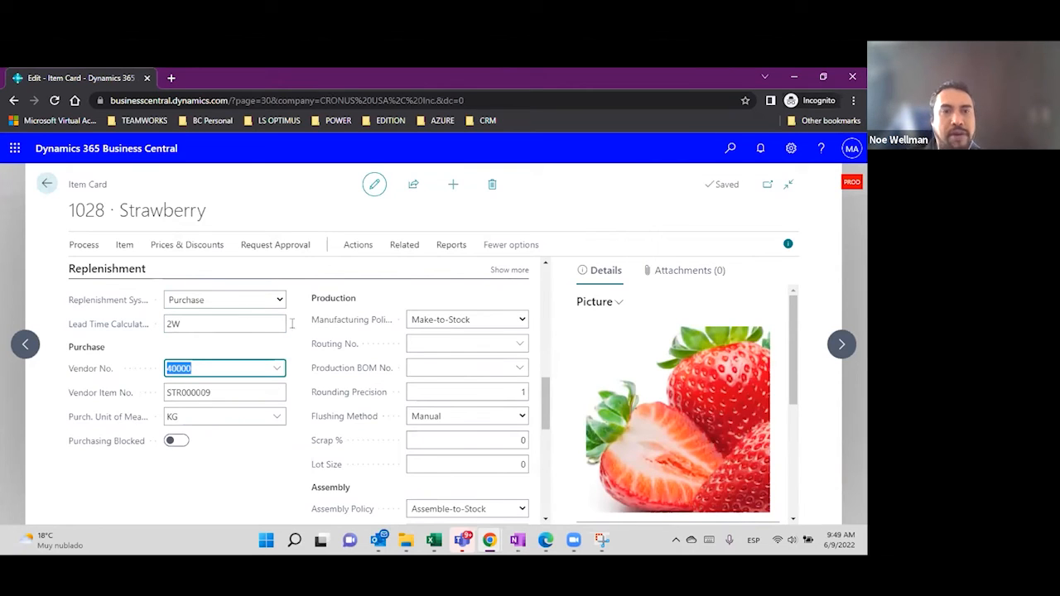
click(219, 321)
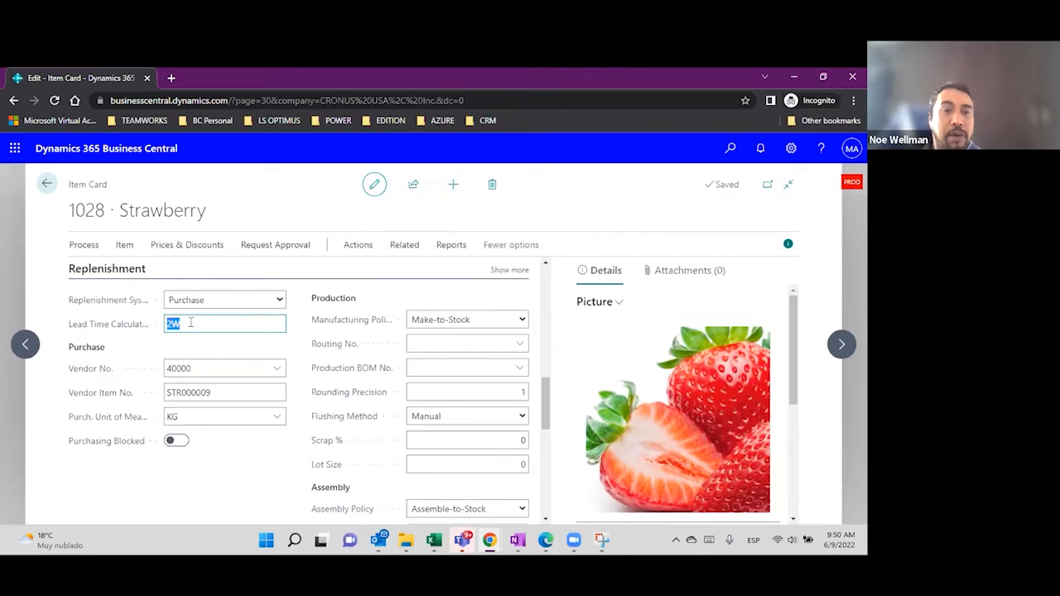
click(47, 185)
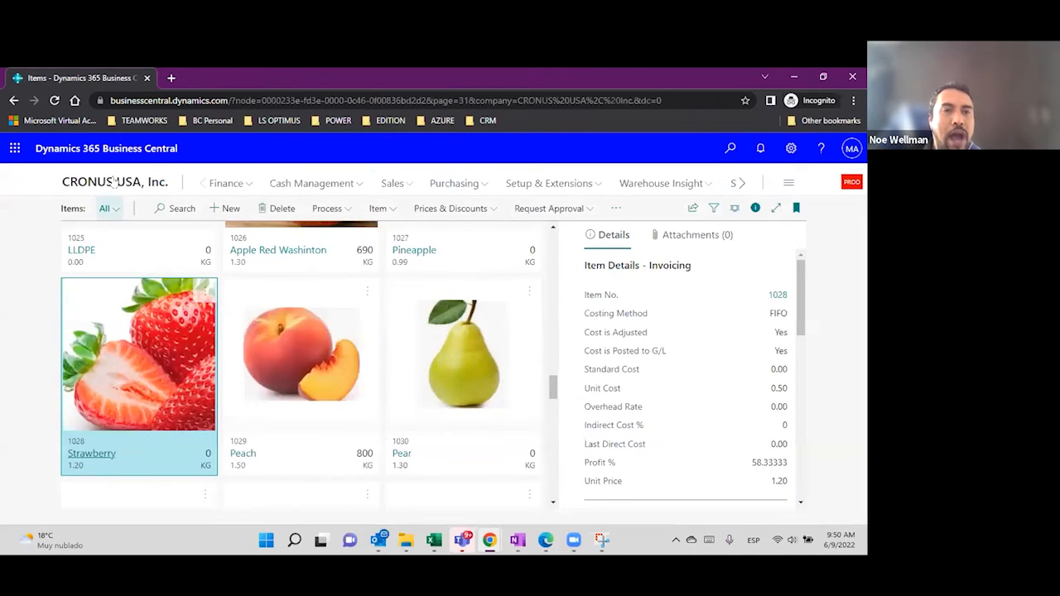
Find the Sales Orders list and open the last Adatum Corporation order at location MAIN.
click(723, 151)
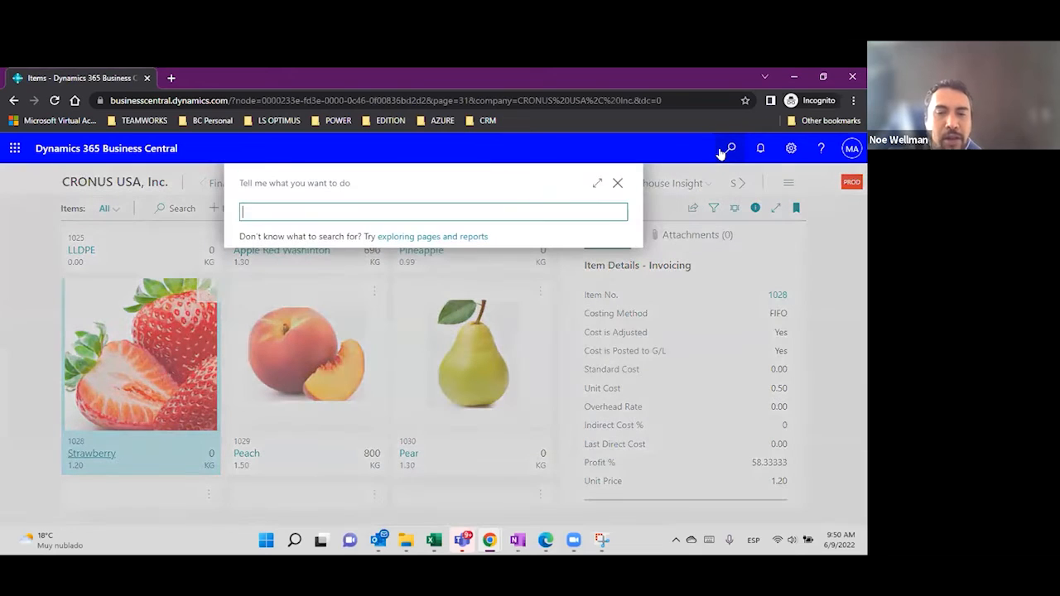
text(sales )
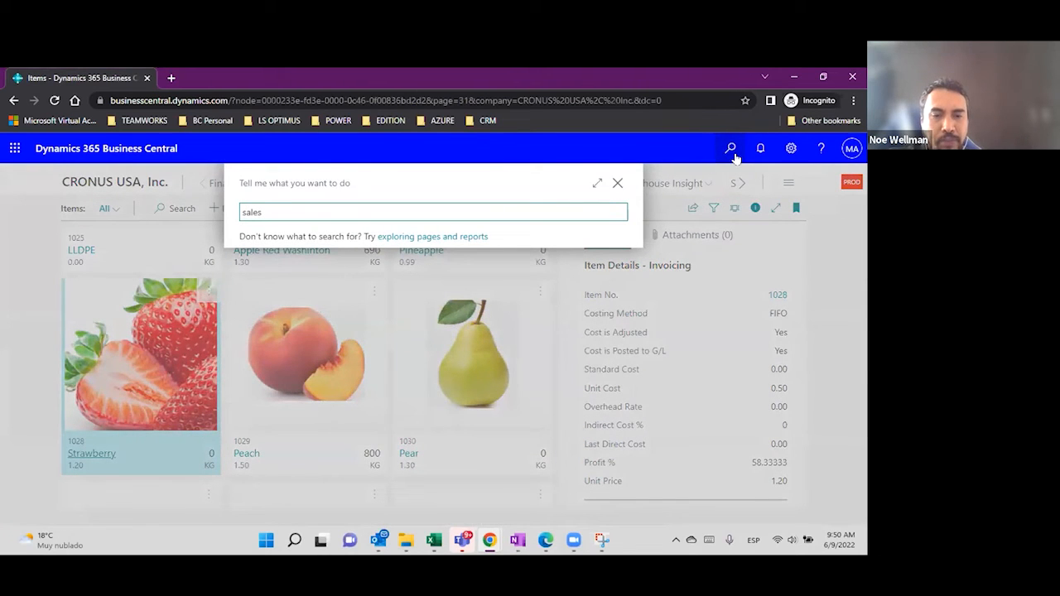
text(order)
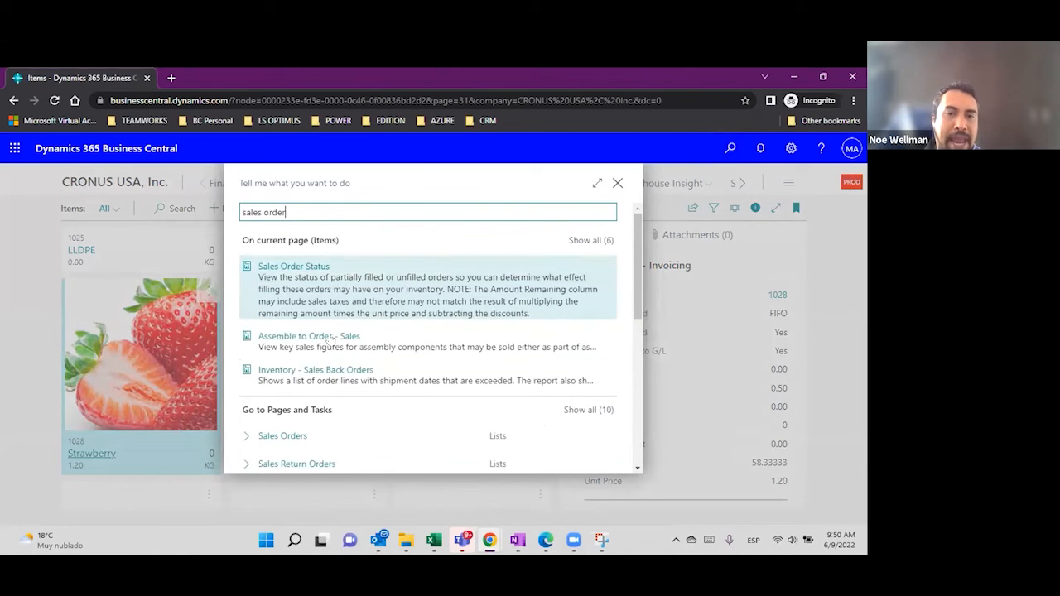
click(297, 401)
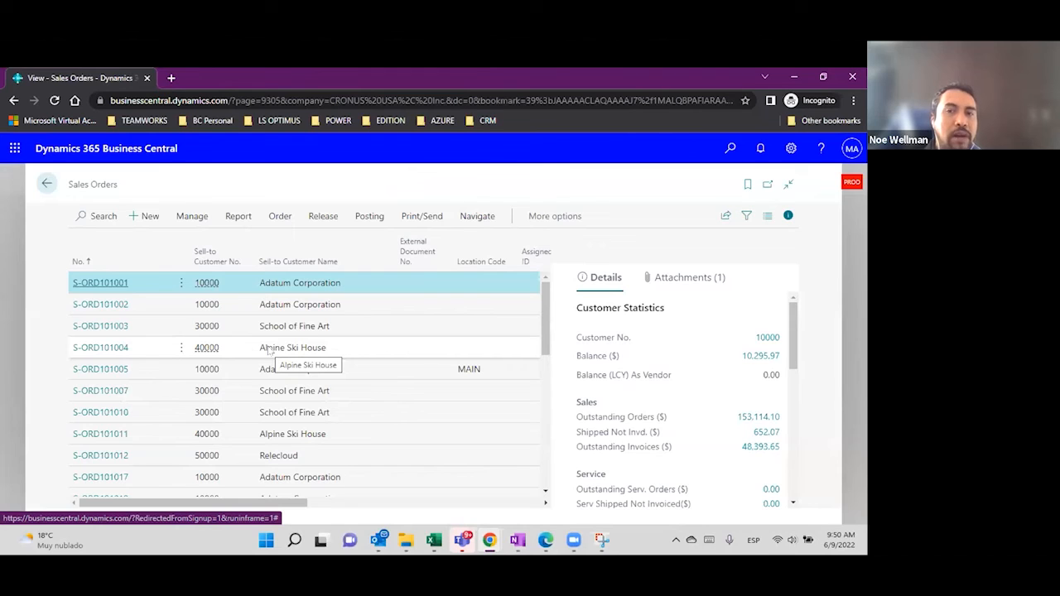
scroll(327, 356, down, 1)
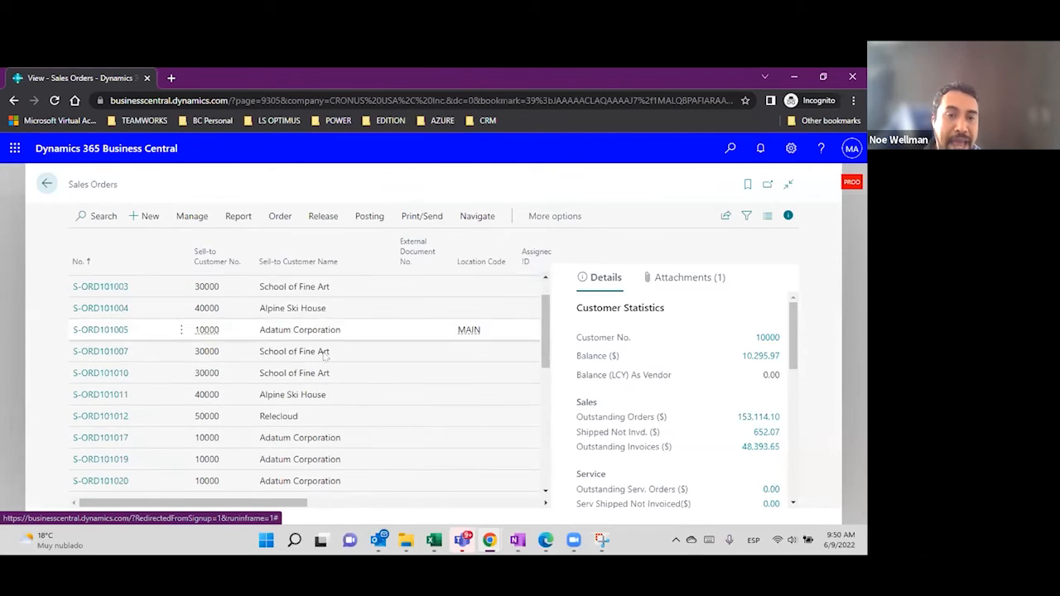
scroll(324, 354, down, 5)
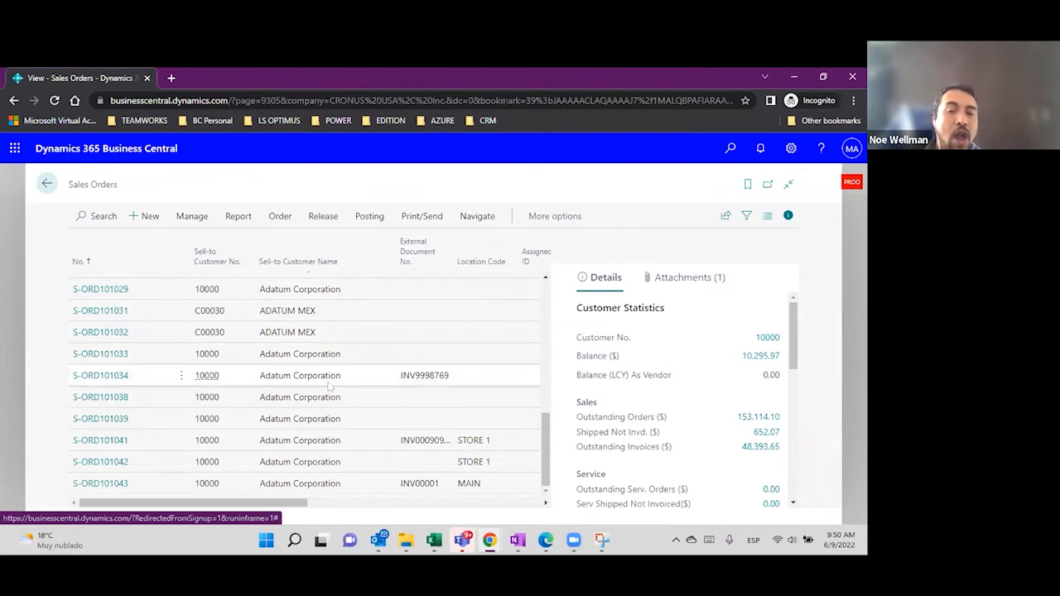
click(326, 487)
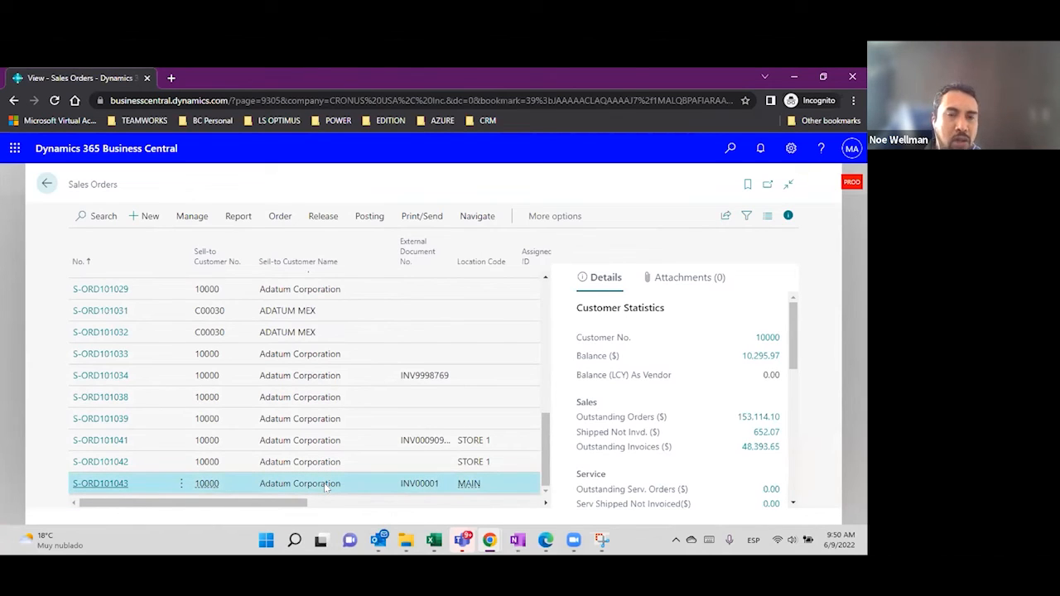
click(93, 484)
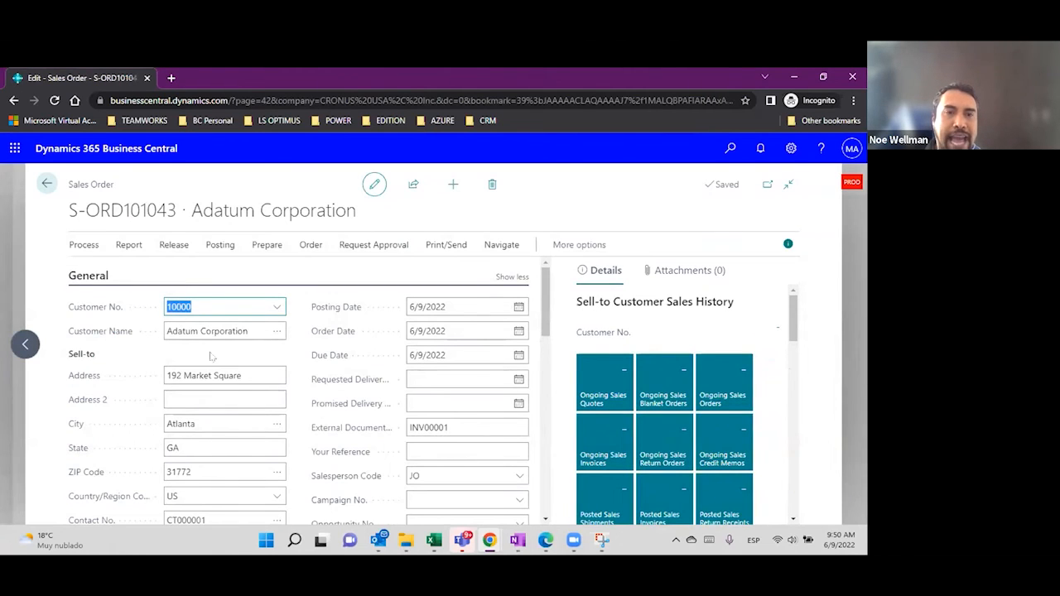
Widen the Drop Shipment column in the order lines and try to mark the Strawberry line for drop shipment, then discard that change.
scroll(211, 356, down, 5)
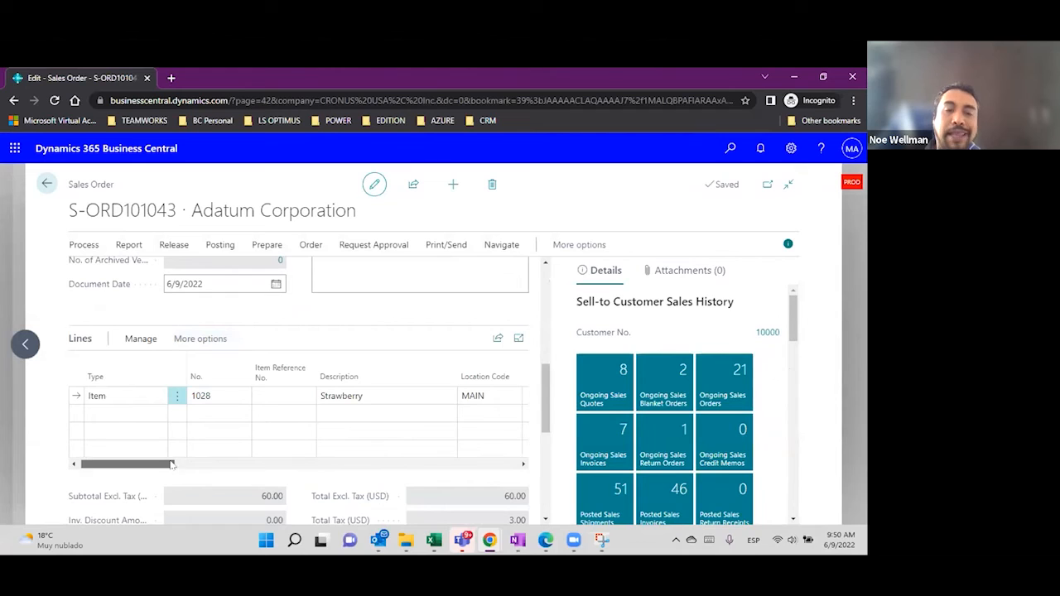
drag(171, 465, 490, 434)
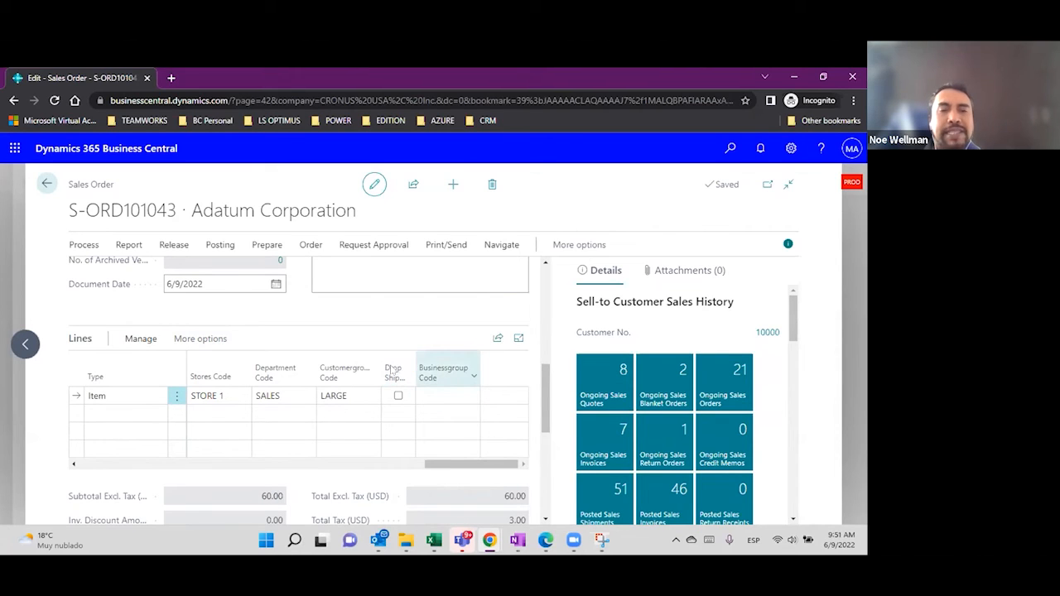
double_click(416, 373)
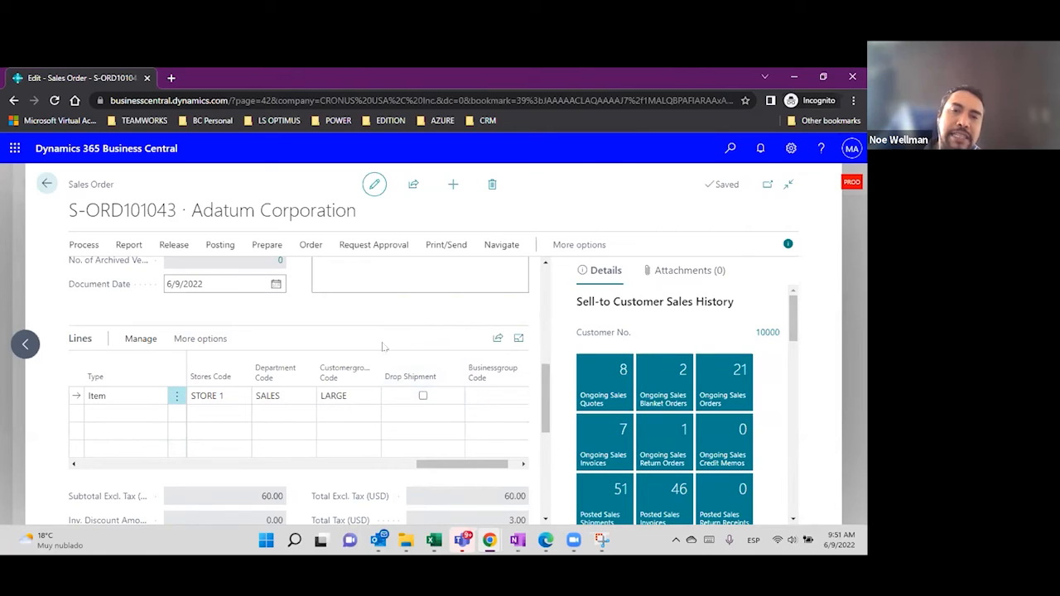
click(423, 395)
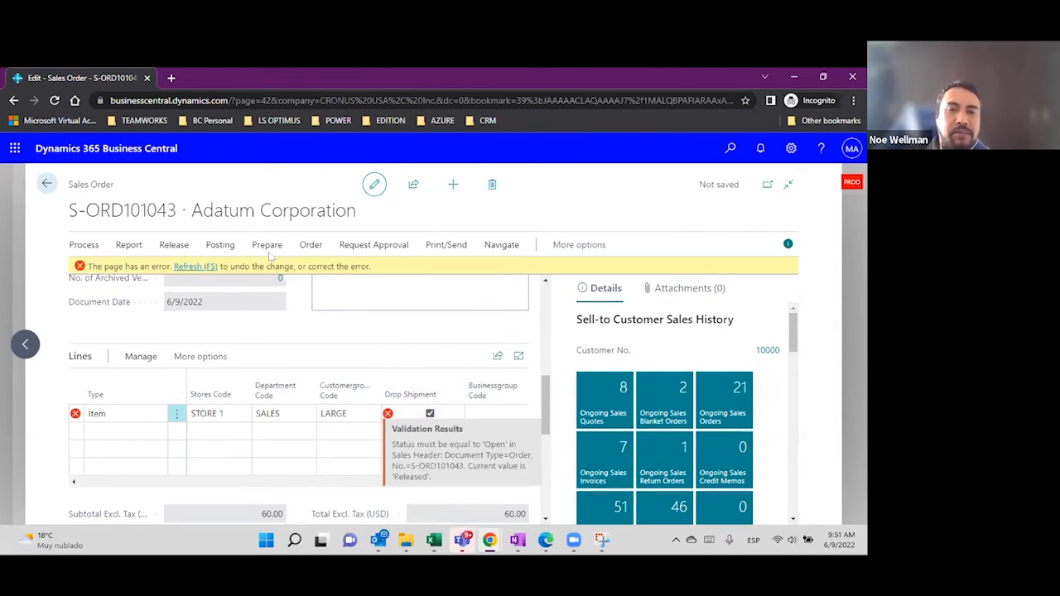
click(191, 267)
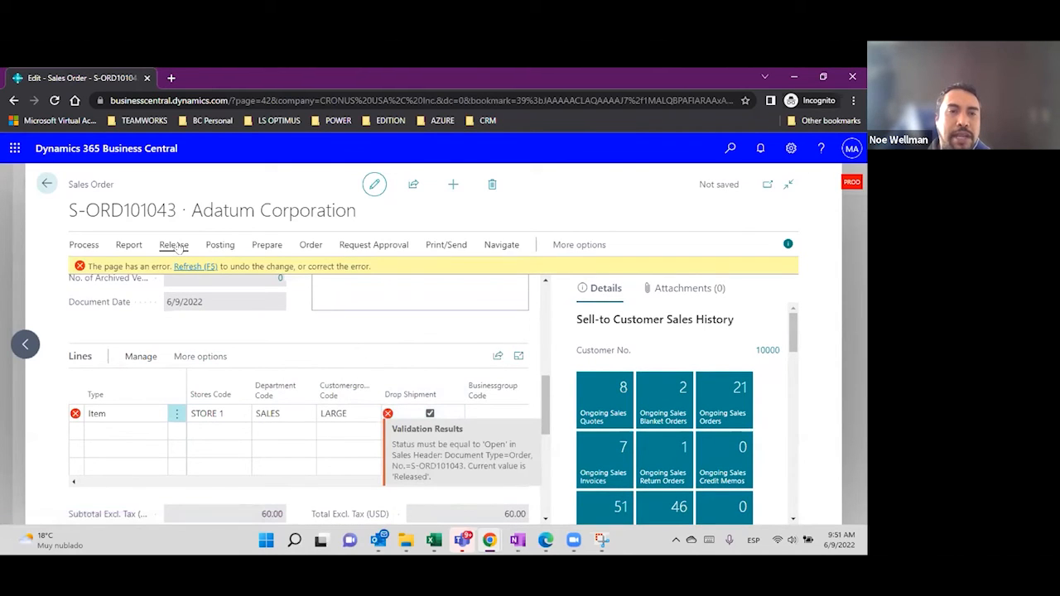
Reopen the released sales order and enable Drop Shipment on the Strawberry line.
click(173, 245)
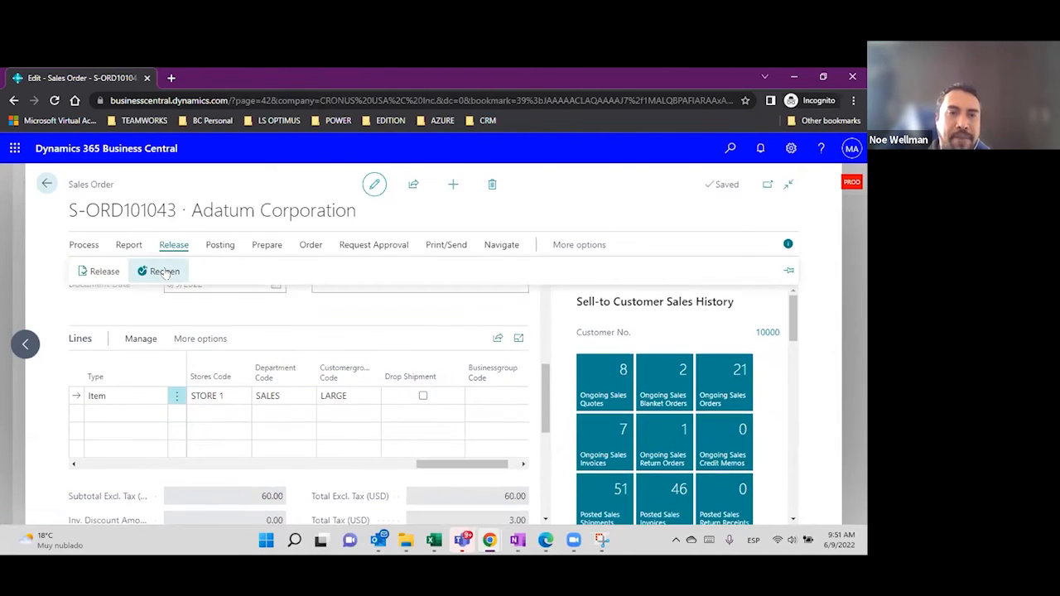
click(164, 272)
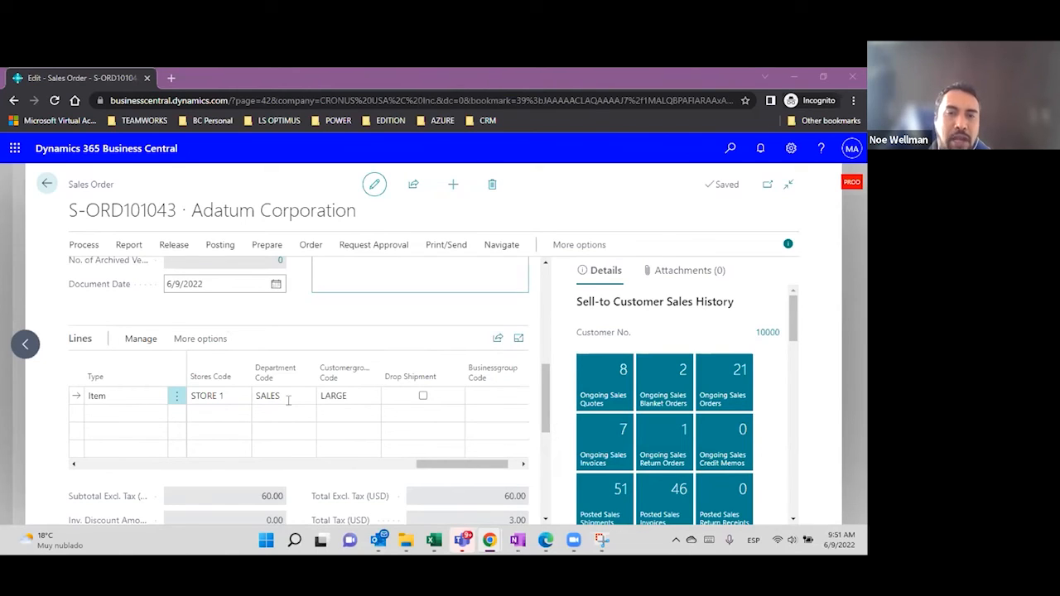
click(422, 397)
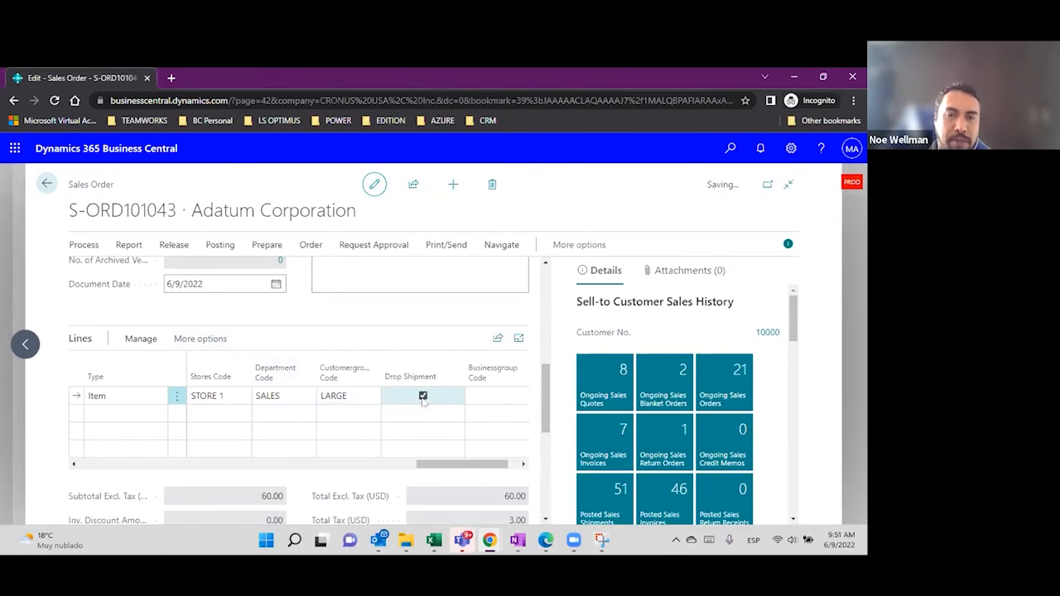
drag(475, 464, 523, 467)
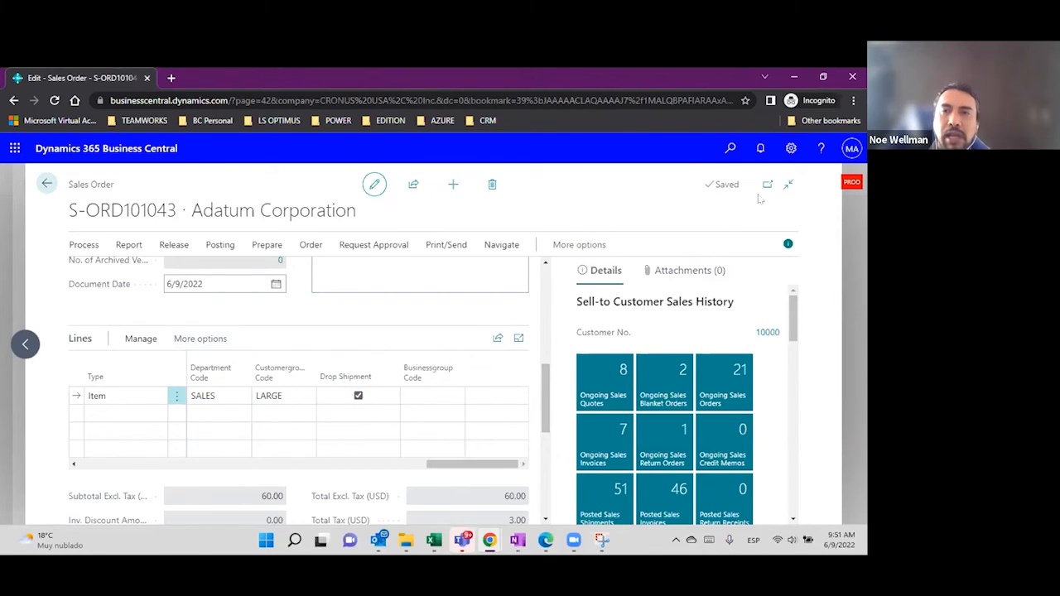
click(790, 151)
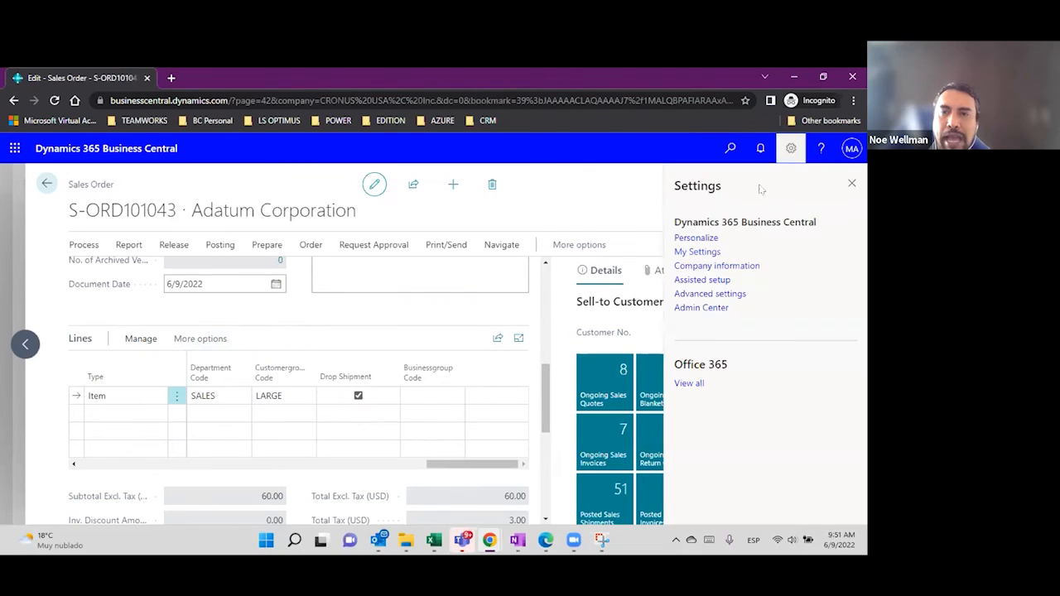
click(708, 239)
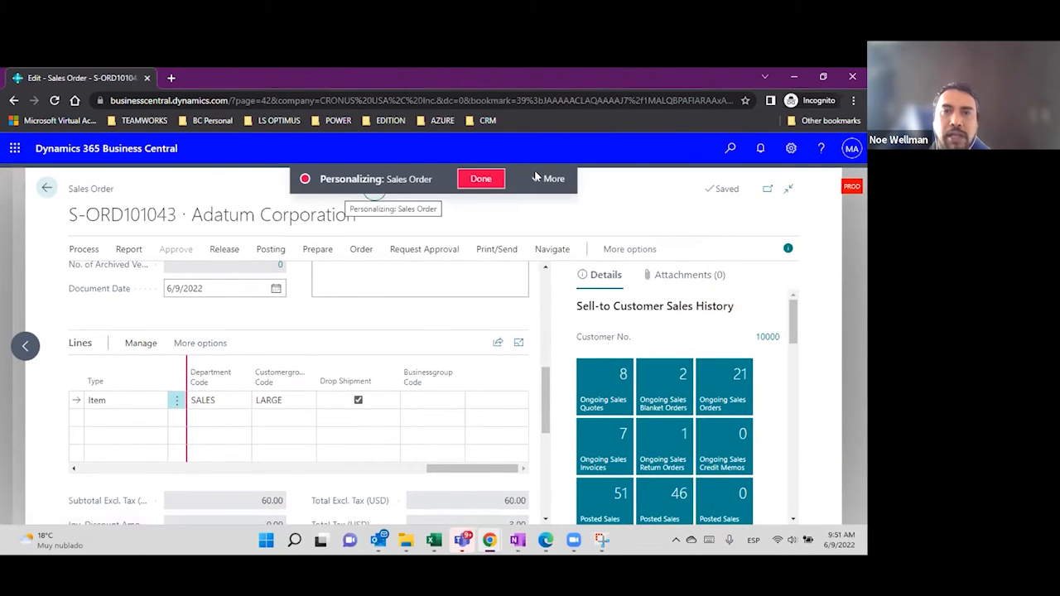
click(536, 178)
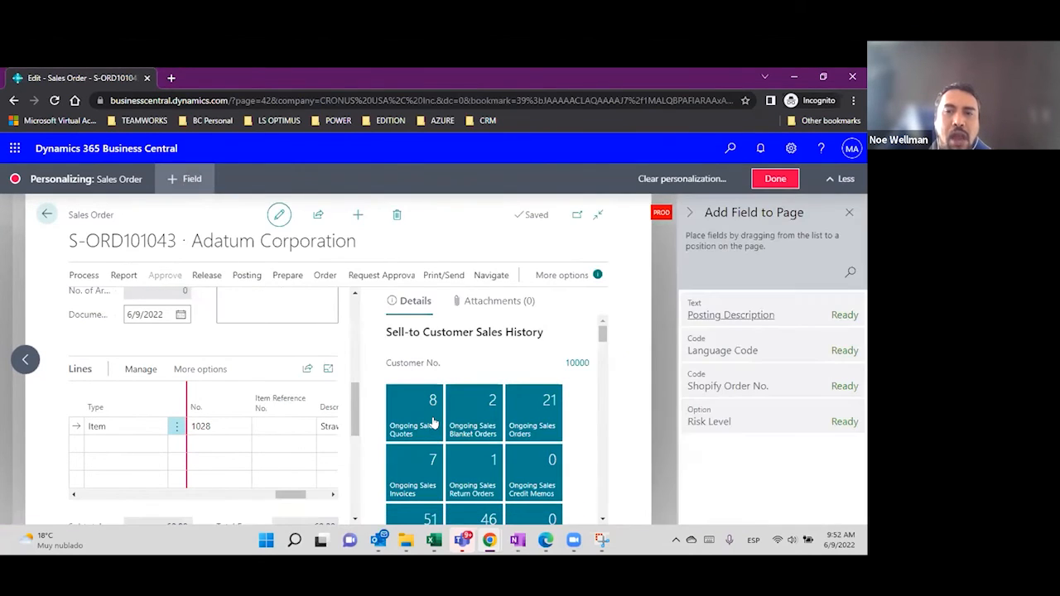
click(433, 421)
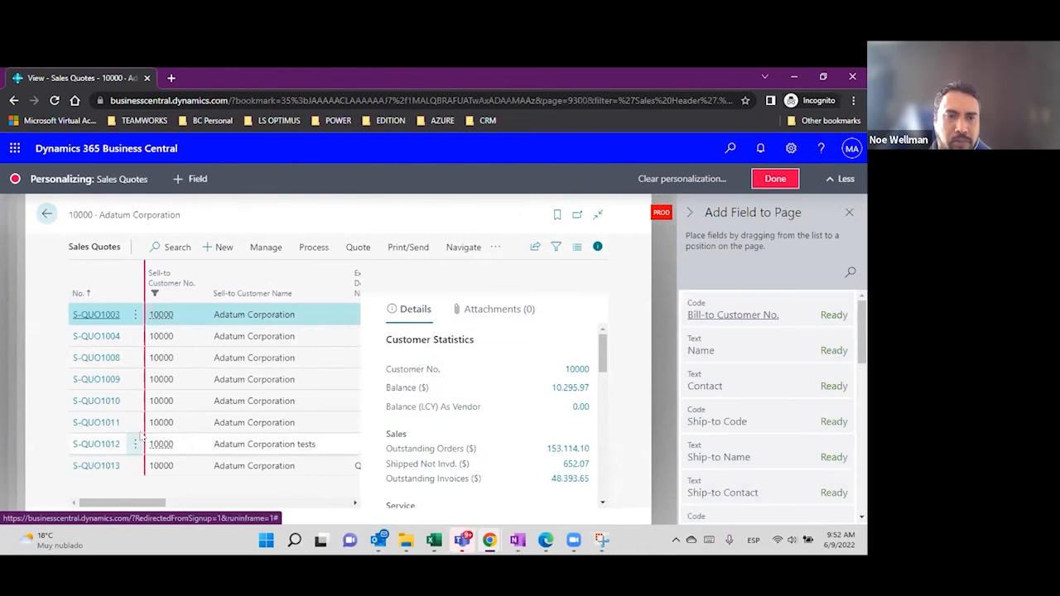
click(107, 463)
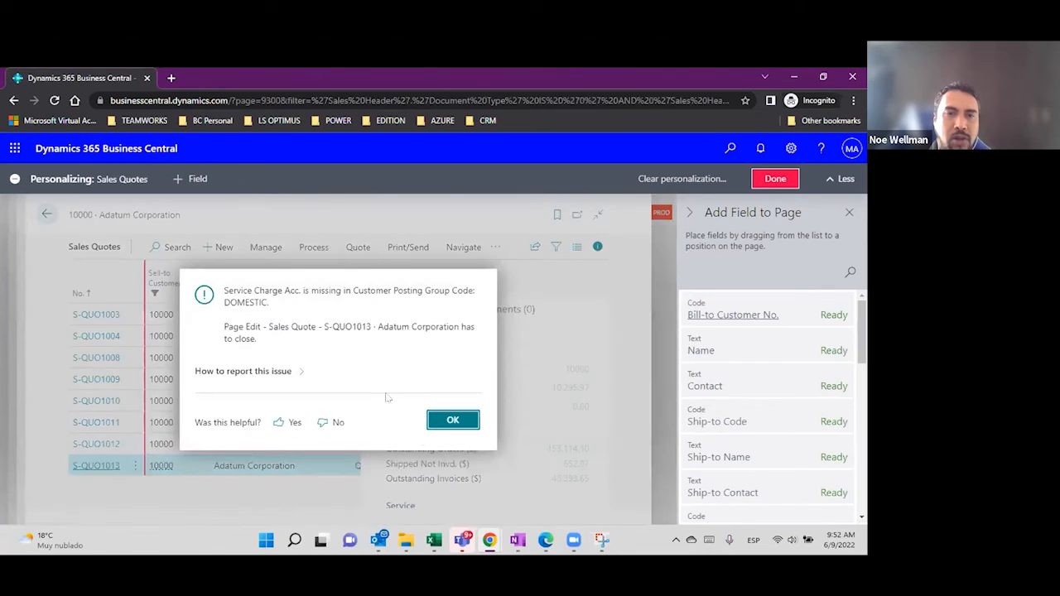
click(454, 420)
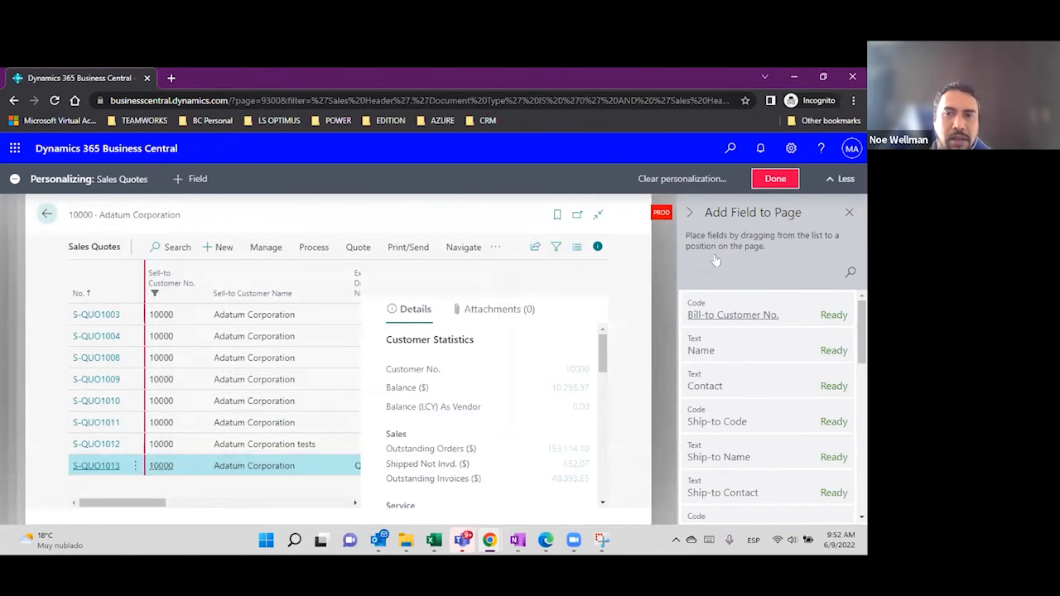
click(776, 179)
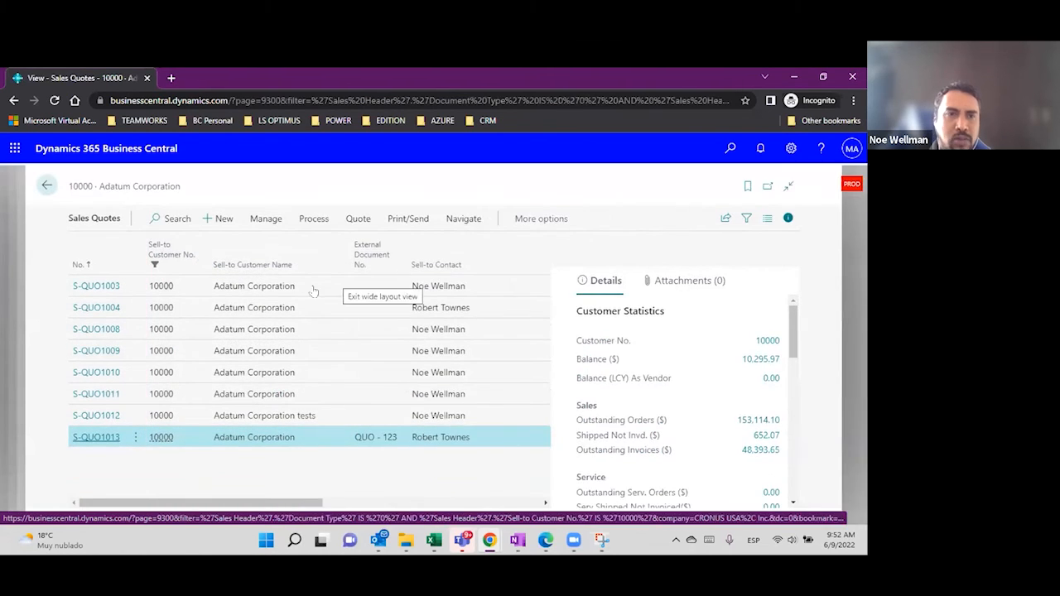
click(48, 186)
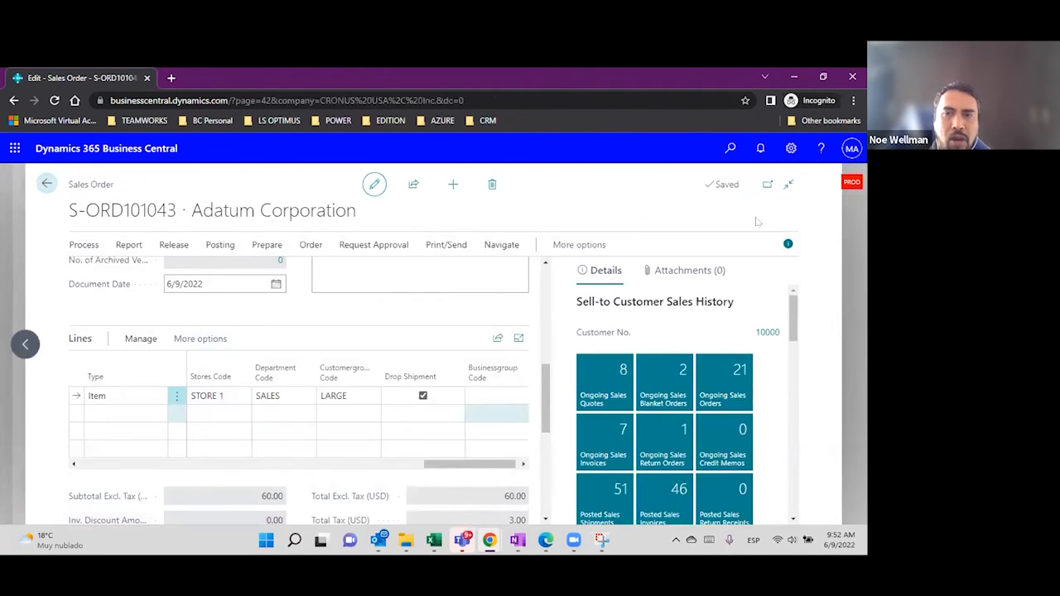
Start personalizing the sales order page and list the fields that can be added to its Lines section.
click(790, 153)
click(705, 239)
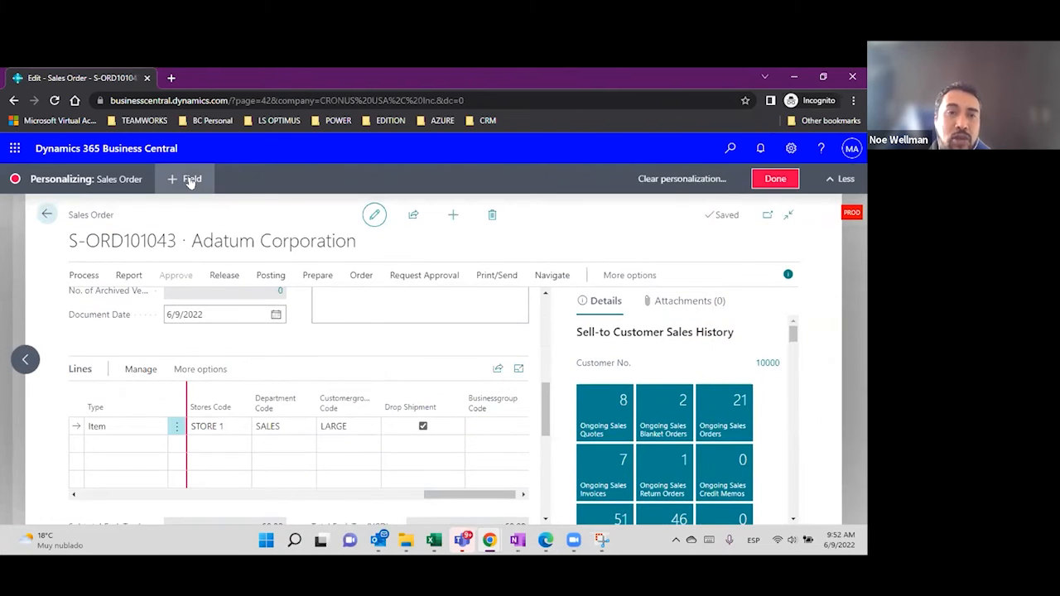
click(191, 181)
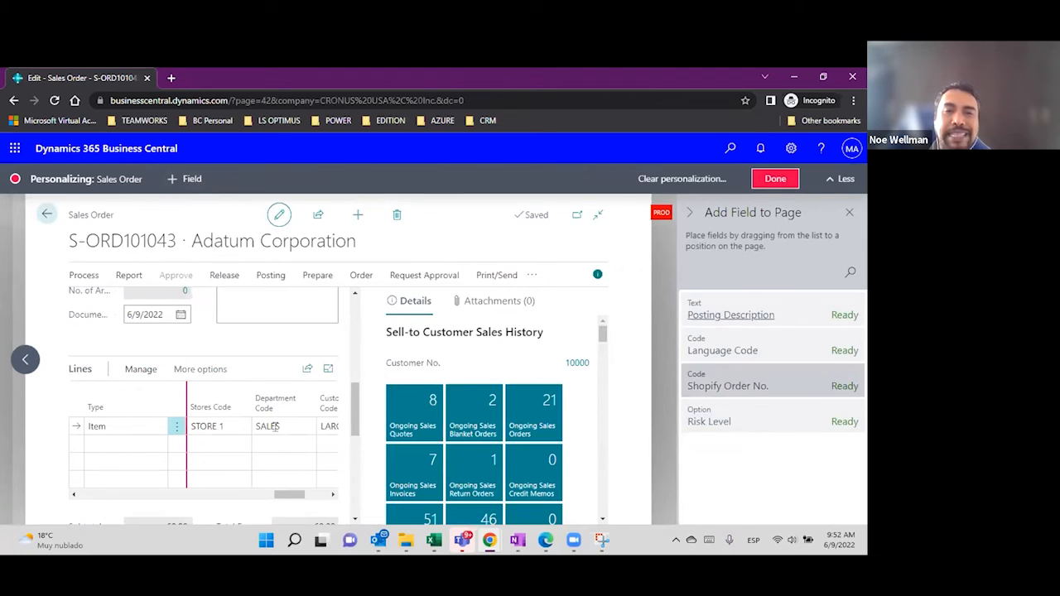
click(282, 424)
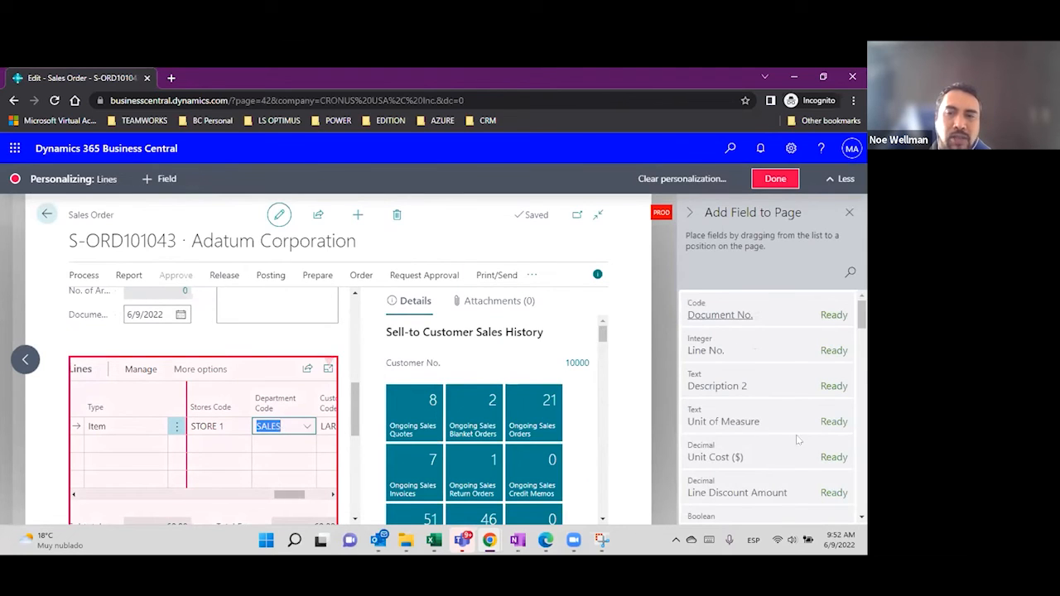
Find the Special Order field, place it after Department Code in the order lines, and finish personalizing the page.
scroll(785, 409, down, 3)
scroll(784, 409, down, 5)
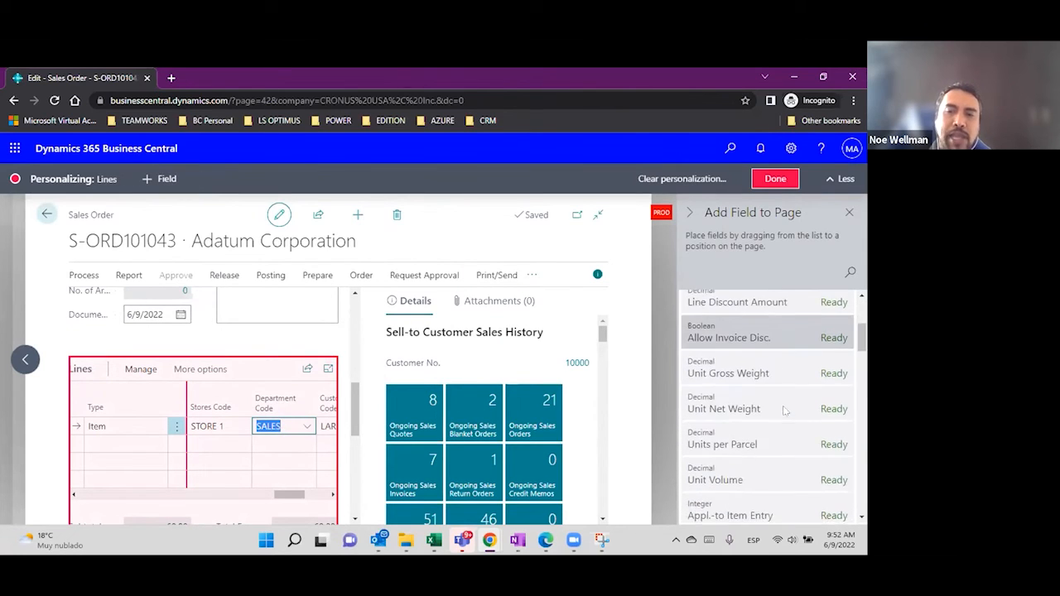
scroll(782, 410, down, 5)
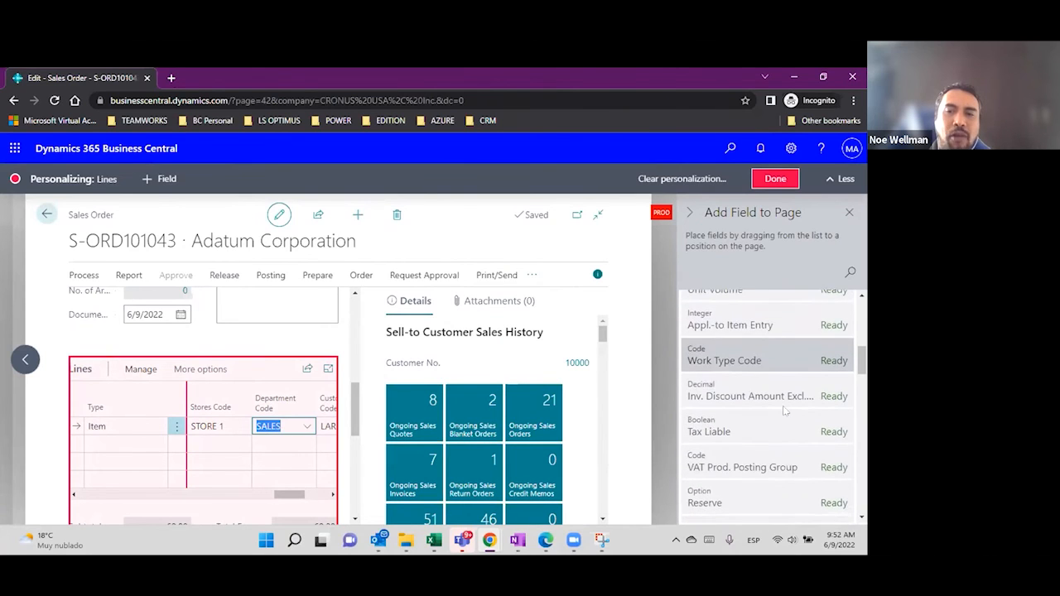
scroll(783, 411, down, 5)
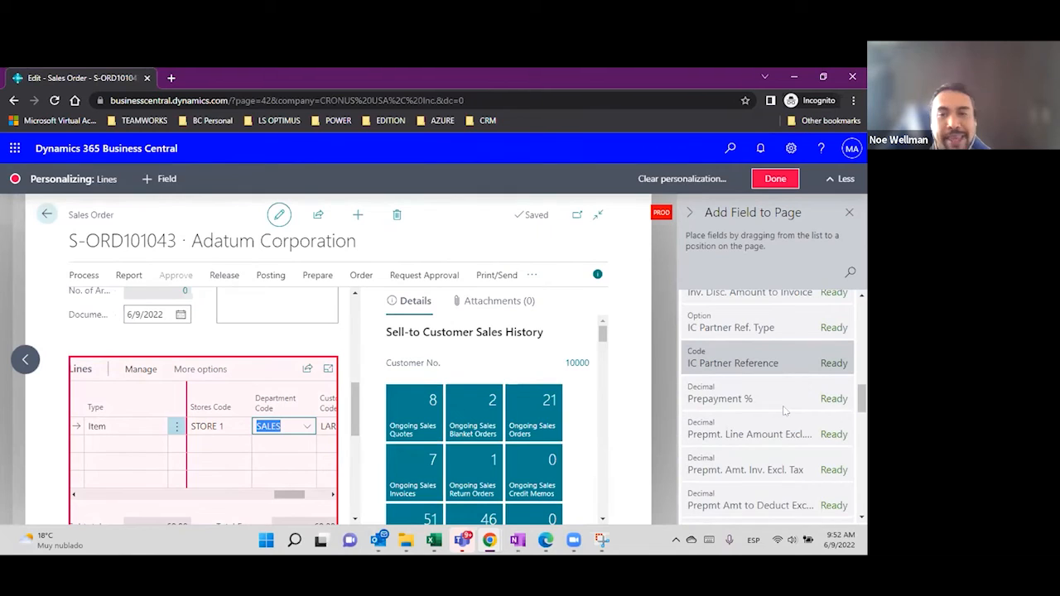
scroll(784, 409, down, 5)
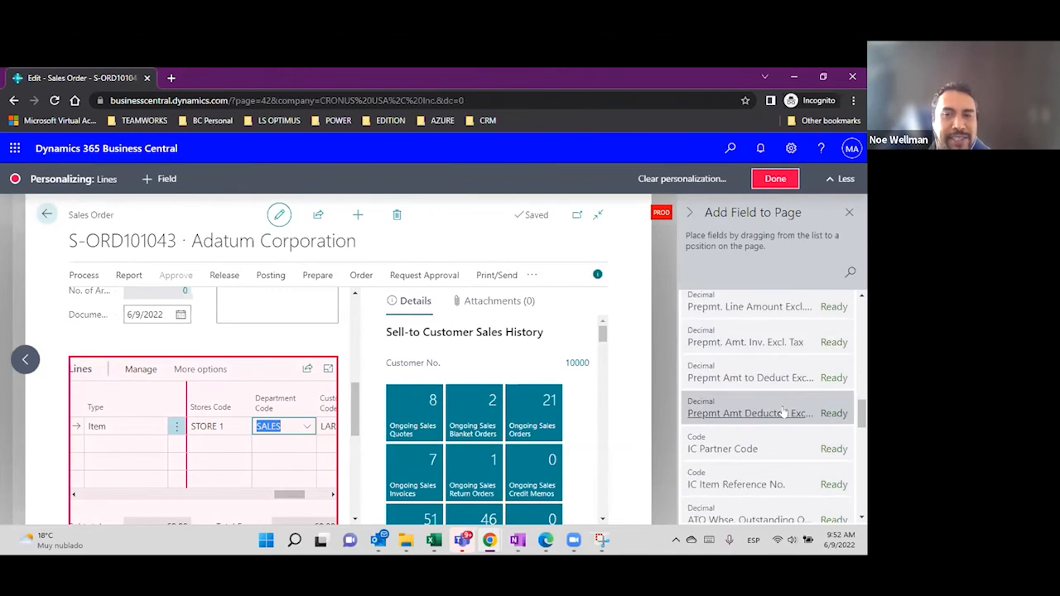
scroll(784, 409, down, 5)
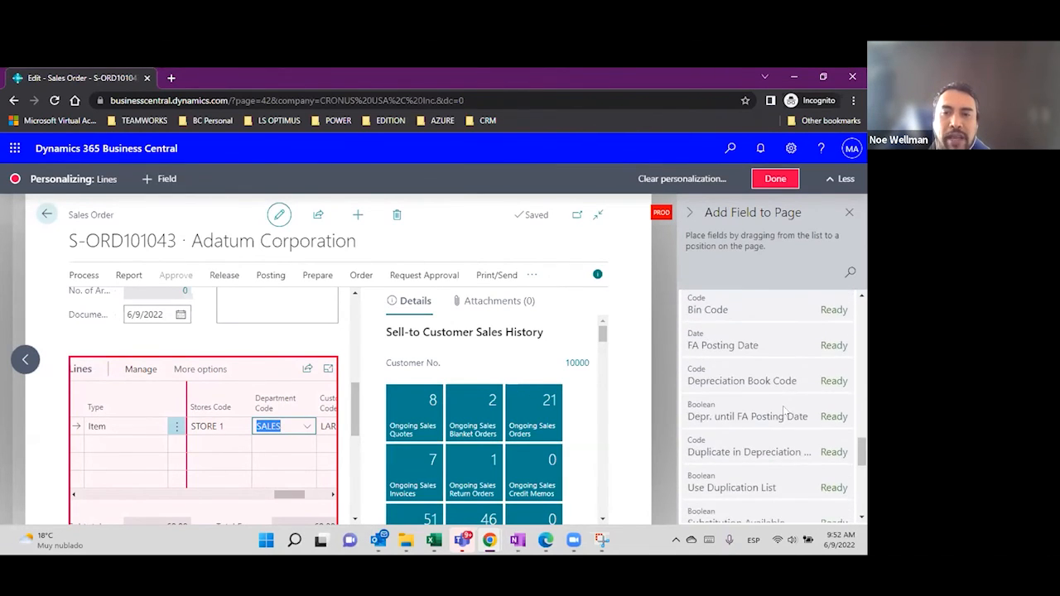
click(849, 275)
text(pe)
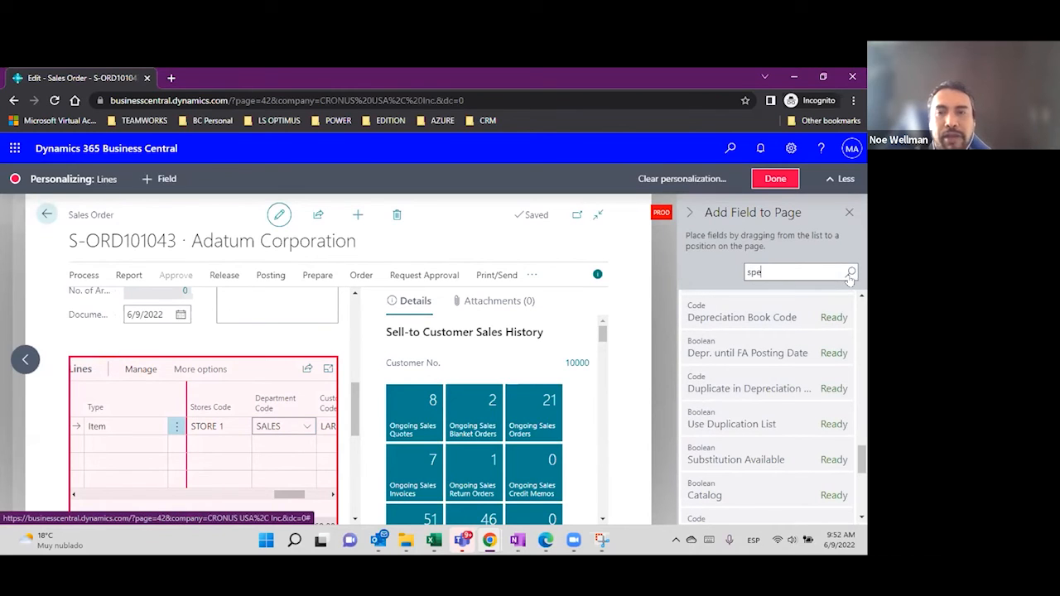
text(c)
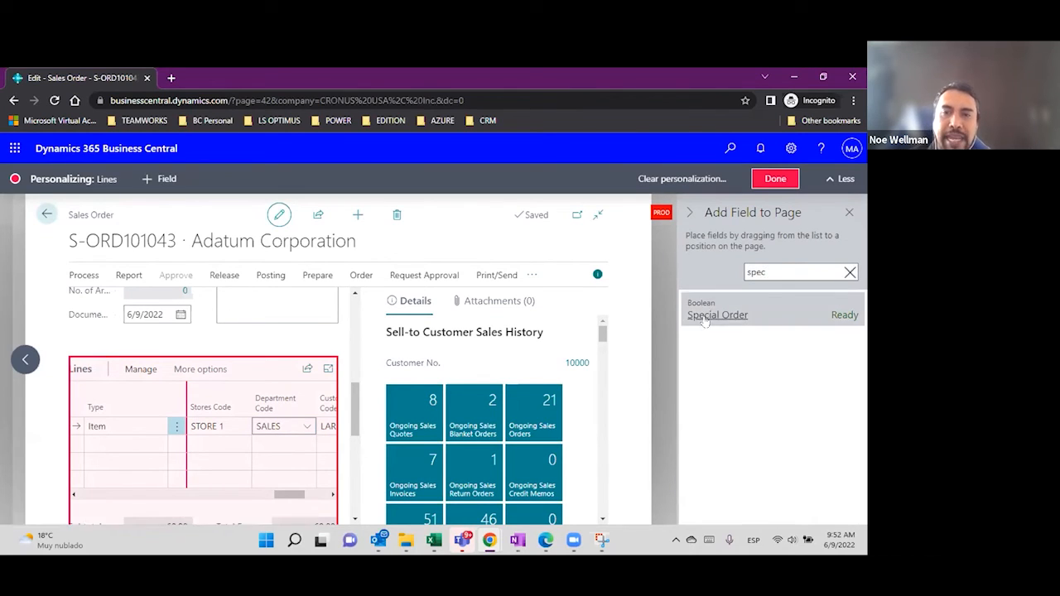
drag(700, 321, 308, 409)
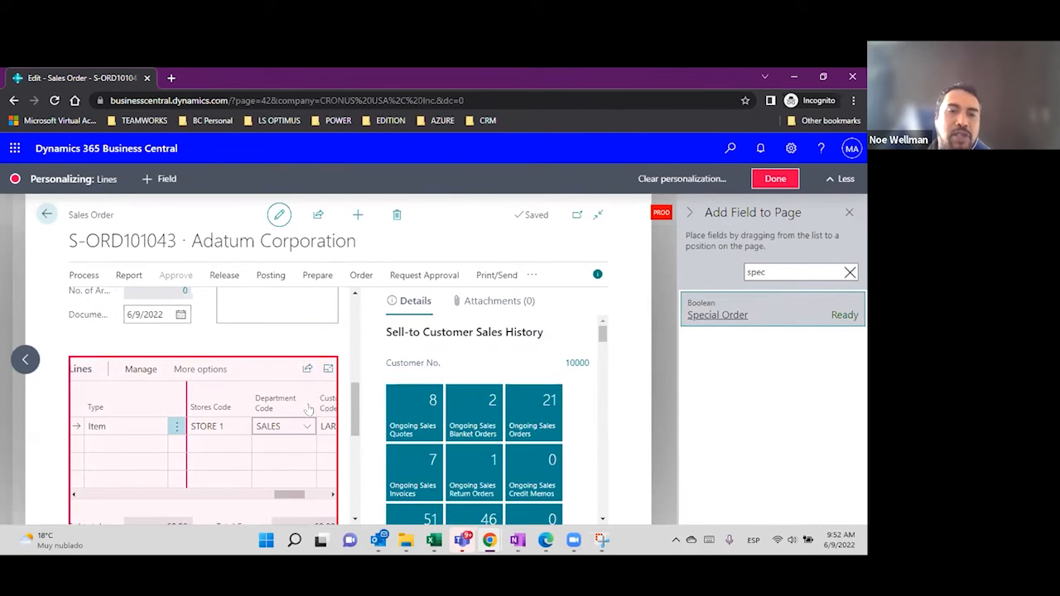
click(774, 179)
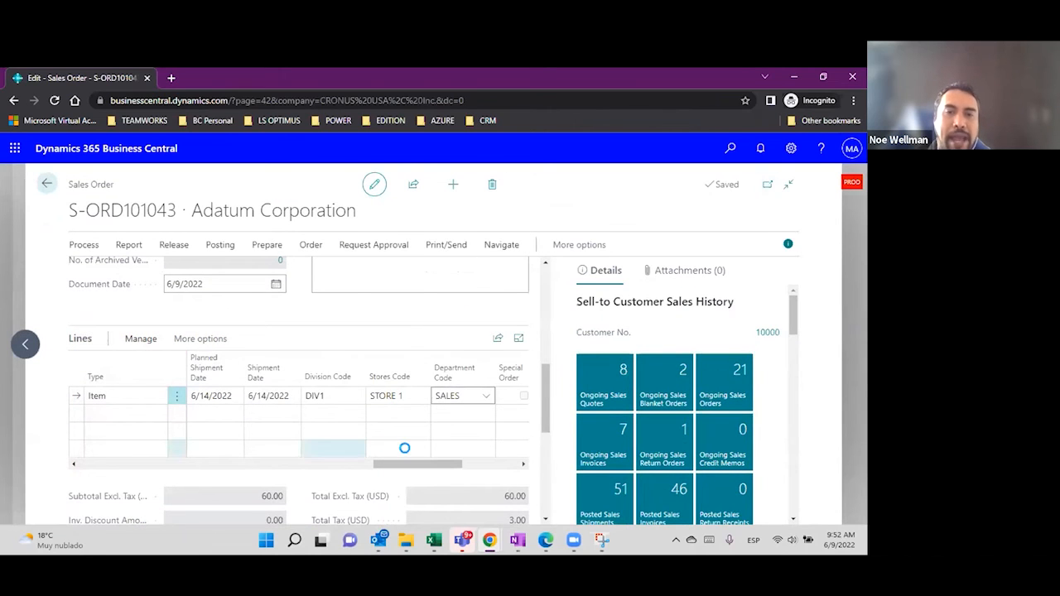
Clear the Drop Shipment mark on the Strawberry line and enable it again beside the Special Order column.
drag(437, 465, 483, 466)
click(480, 395)
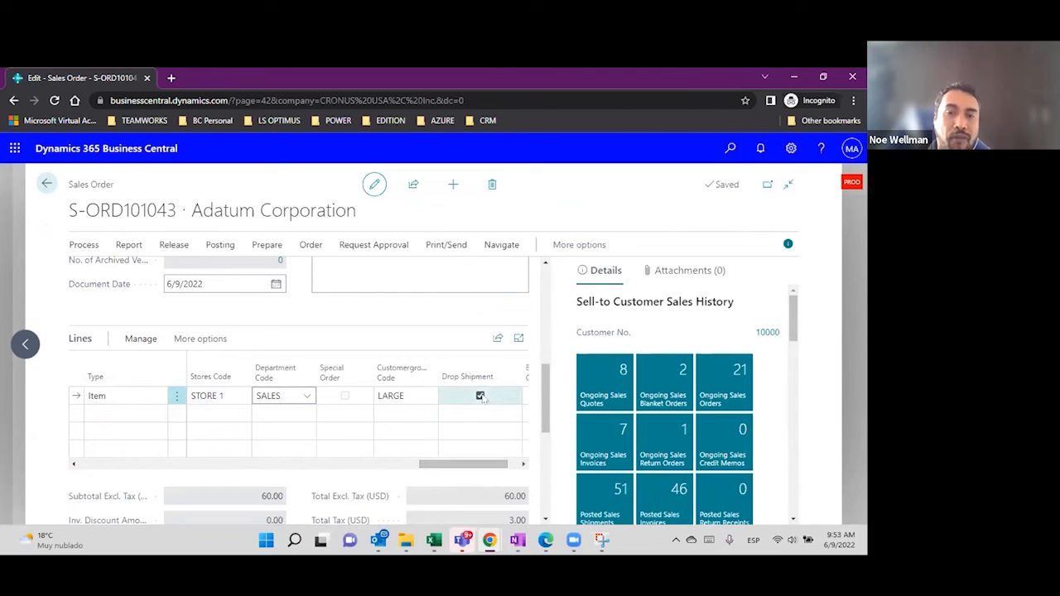
click(480, 396)
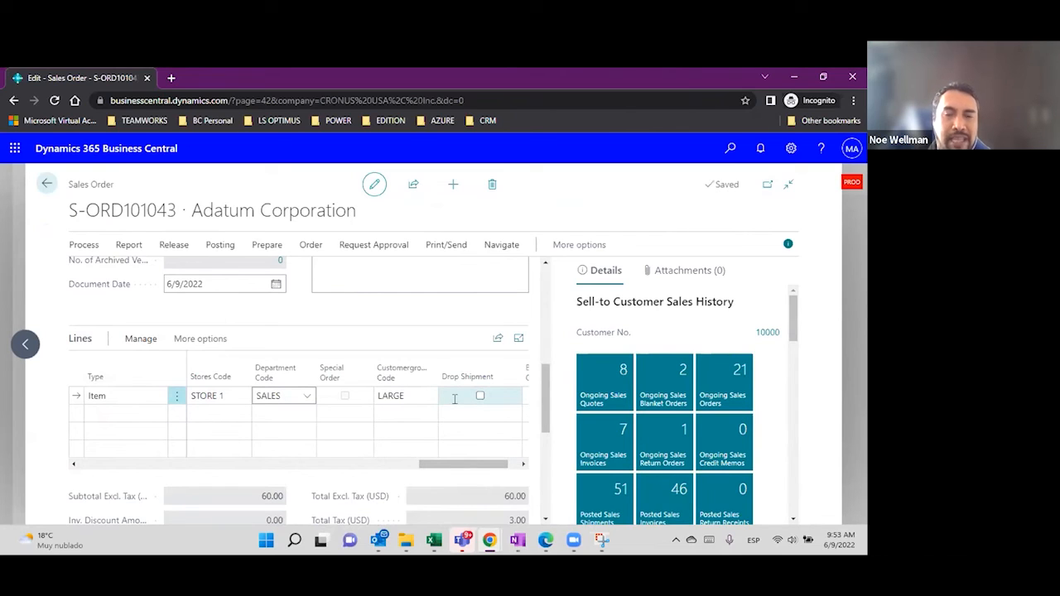
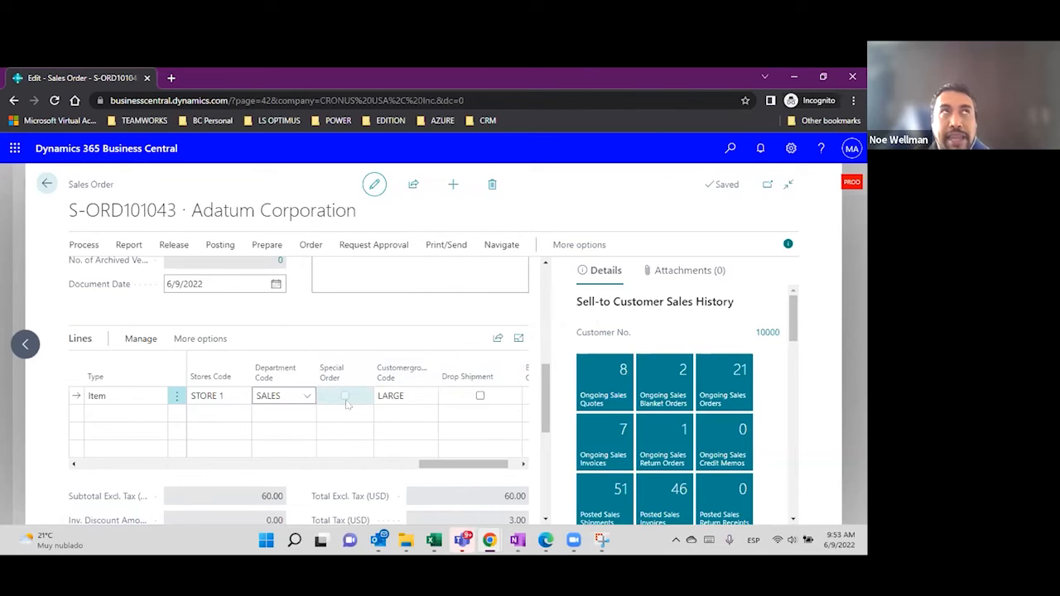
click(502, 394)
click(480, 396)
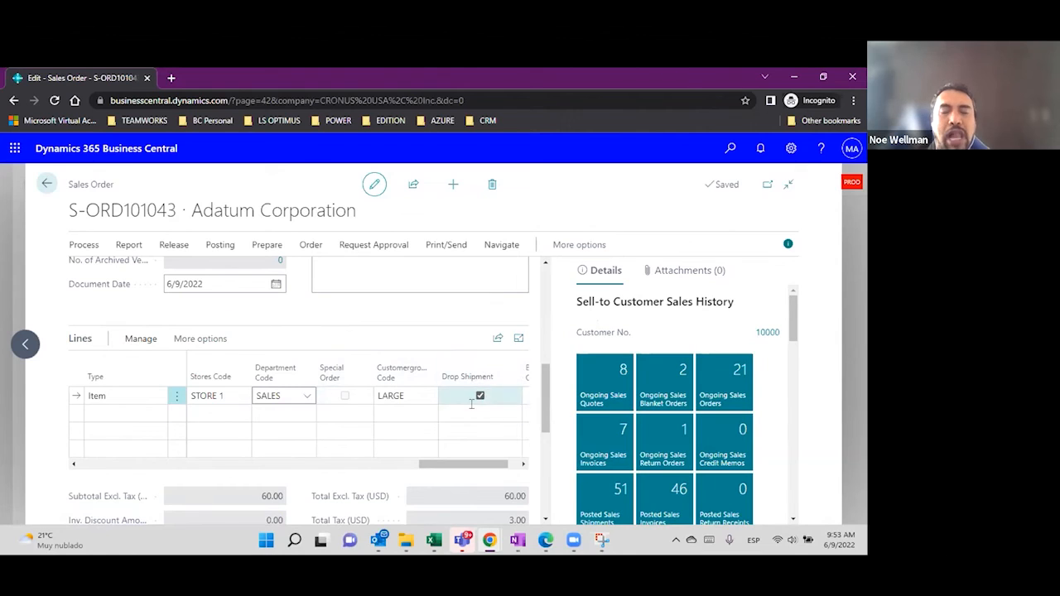
click(471, 405)
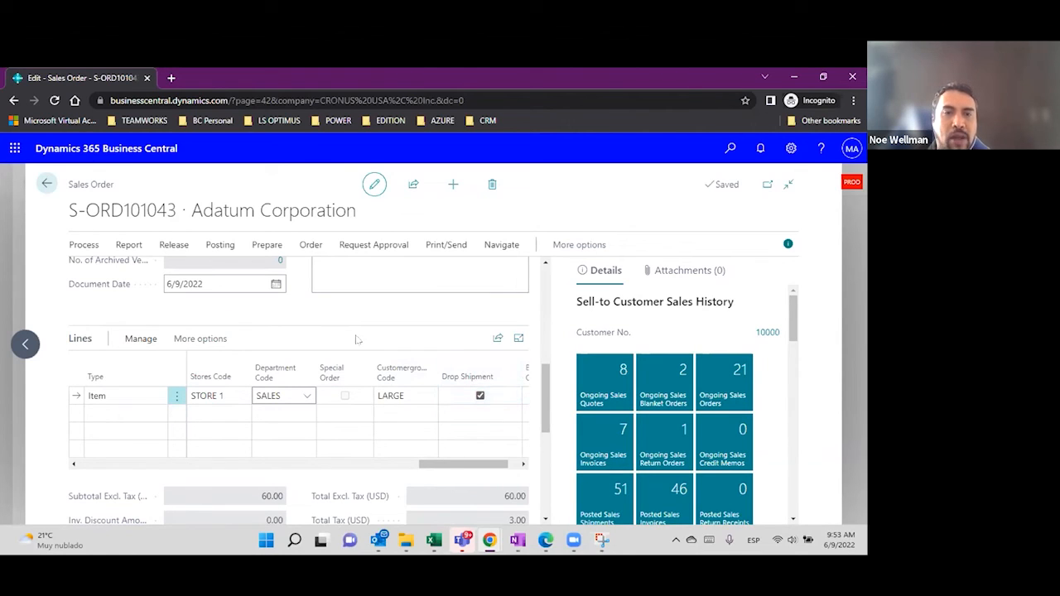
Release the Adatum Corporation sales order with its drop shipment line.
click(130, 246)
click(174, 245)
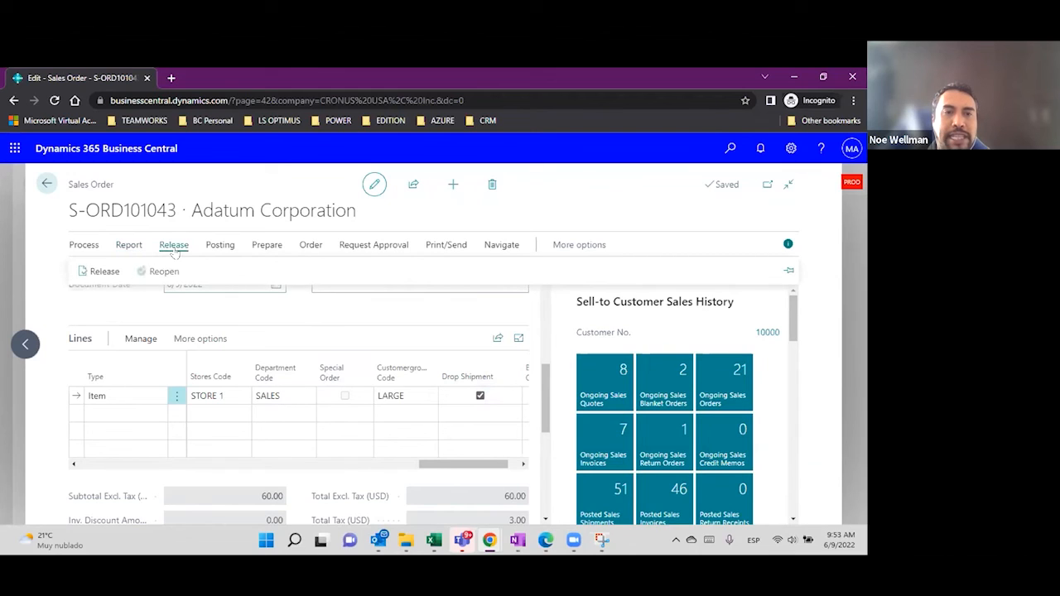
click(108, 271)
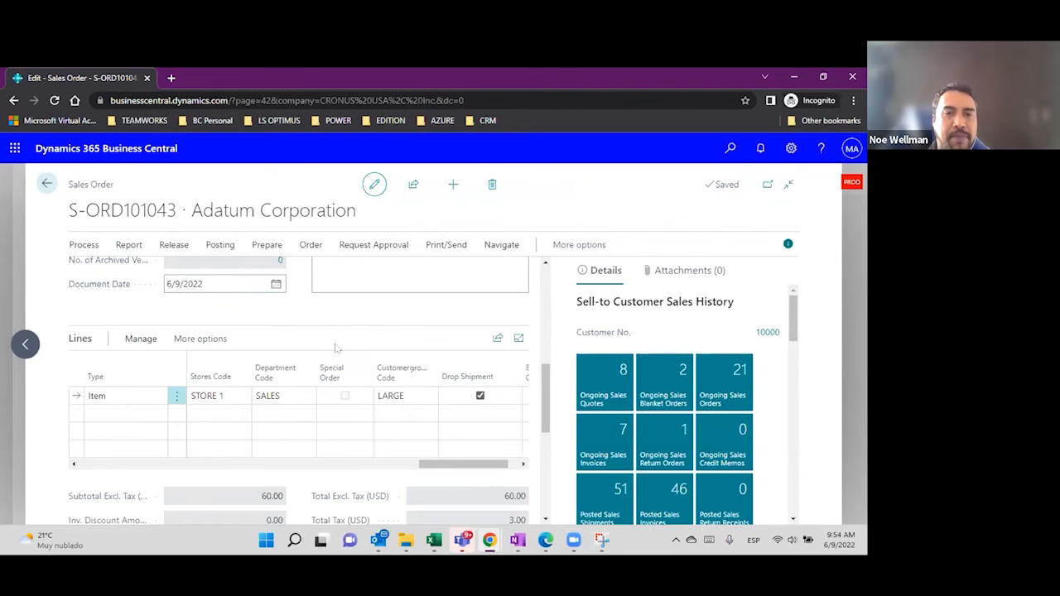
Review the order's Drop Shipment mark, the Ship-to options under Shipping and Billing, and the customer's sell-to address.
scroll(308, 331, down, 4)
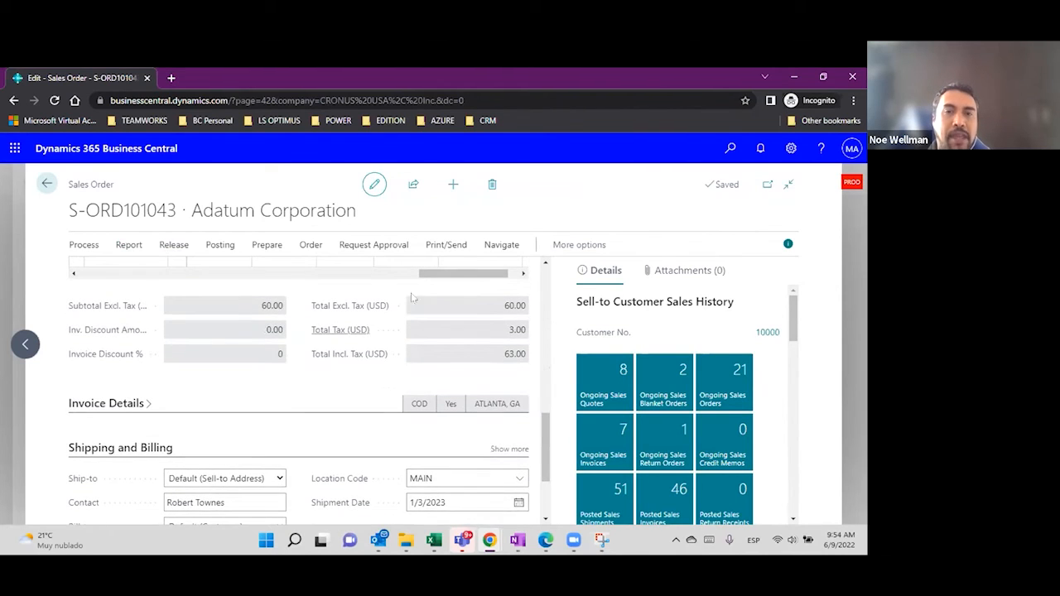
scroll(508, 298, up, 3)
scroll(507, 298, down, 1)
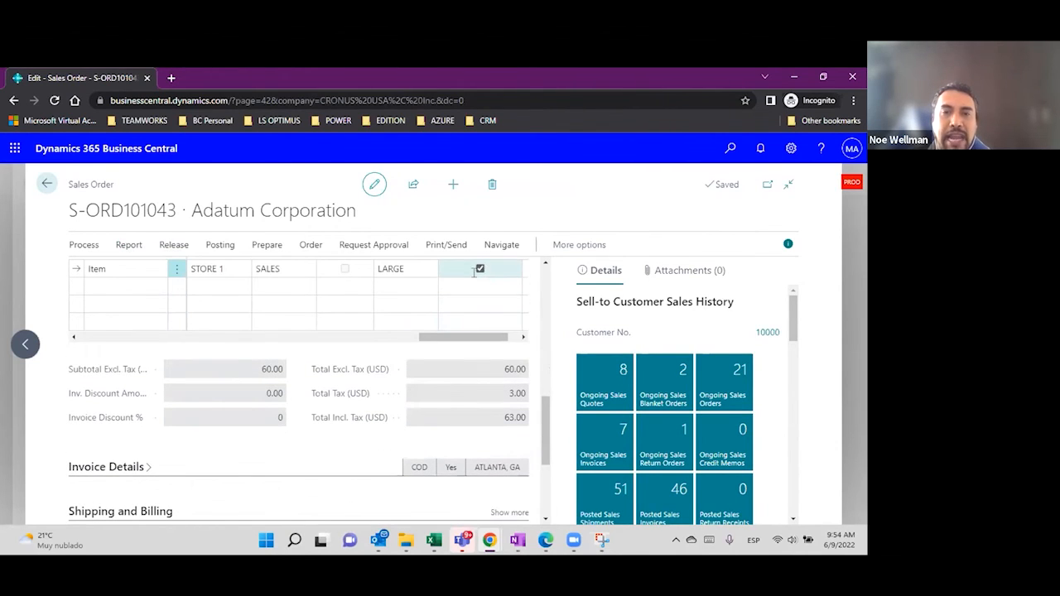
scroll(483, 277, up, 1)
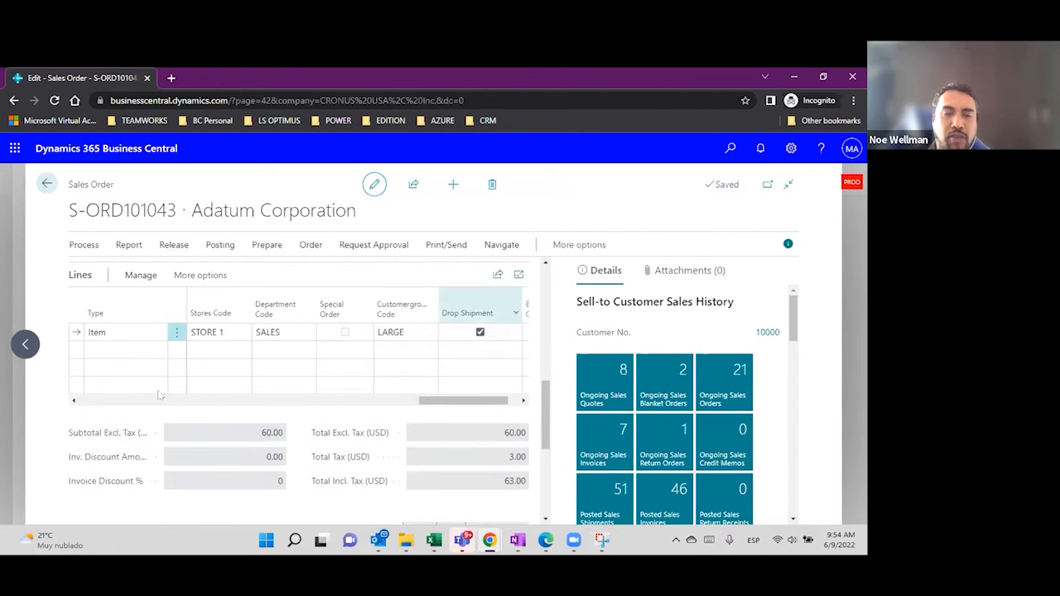
scroll(163, 392, down, 3)
scroll(163, 392, down, 2)
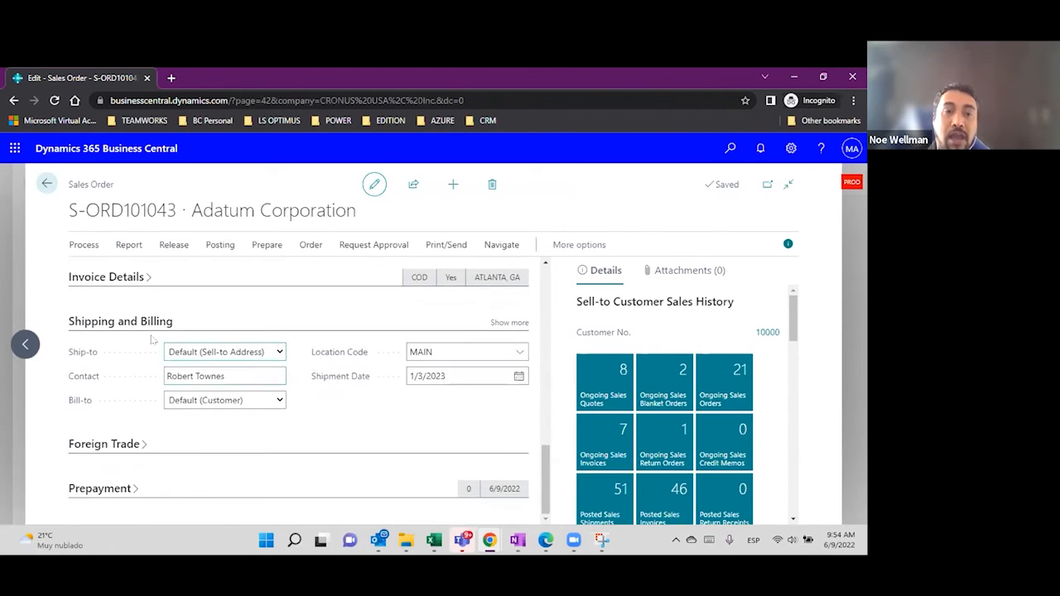
click(273, 353)
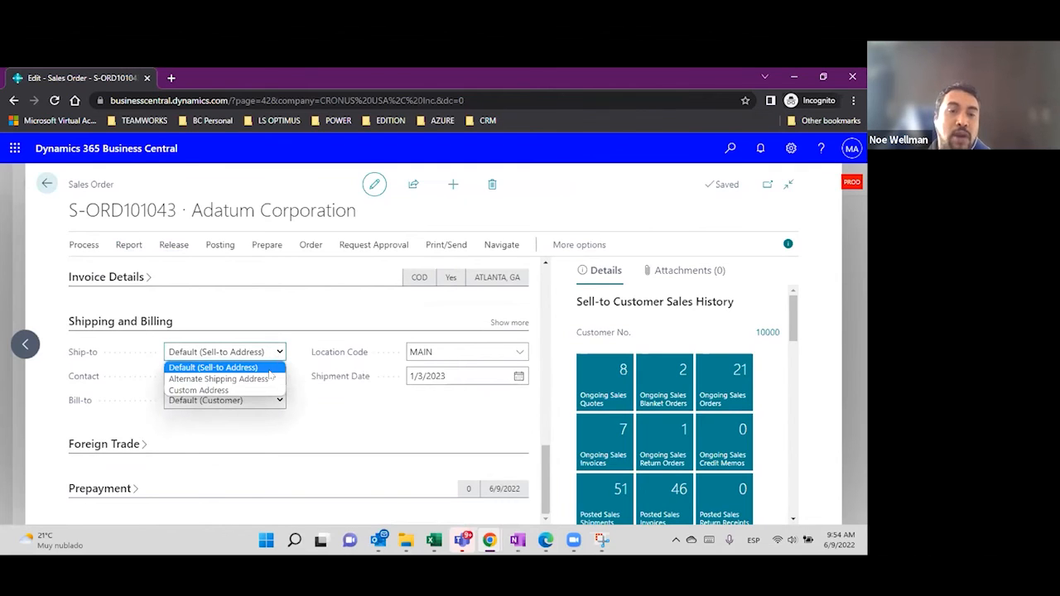
click(260, 323)
scroll(262, 321, up, 10)
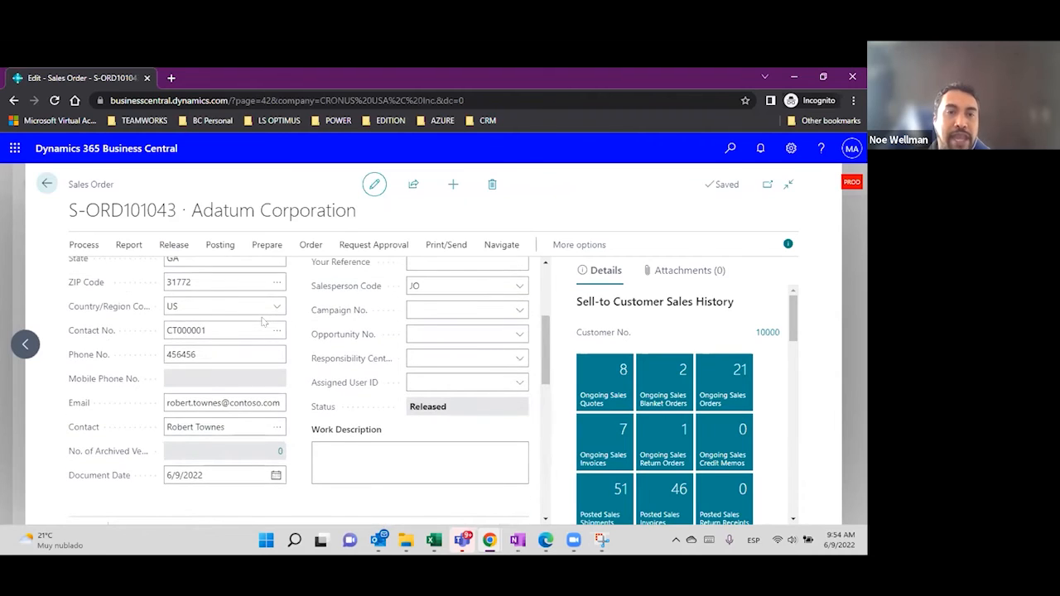
scroll(262, 321, up, 5)
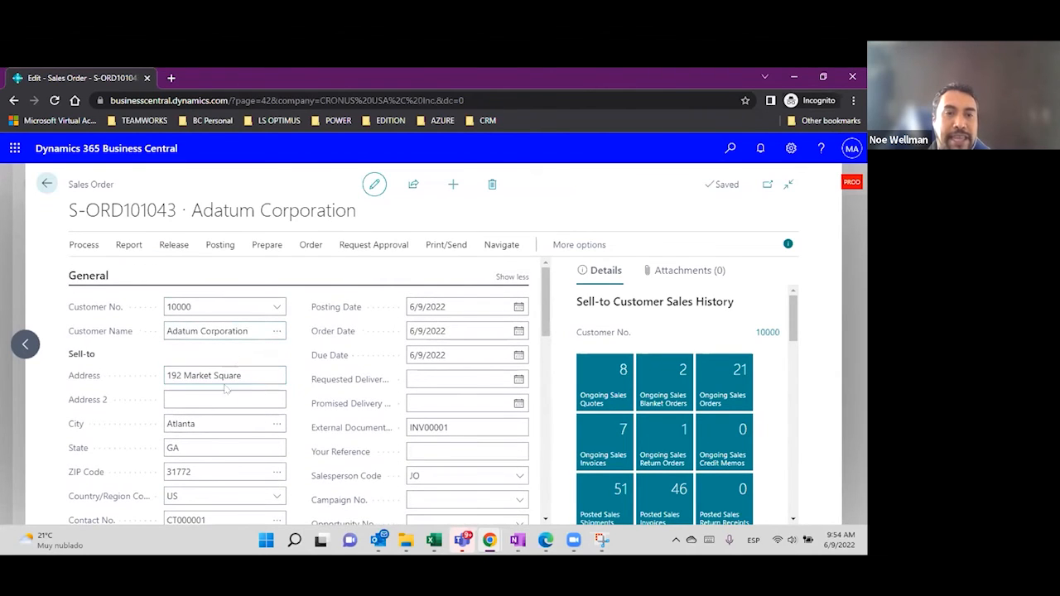
click(232, 374)
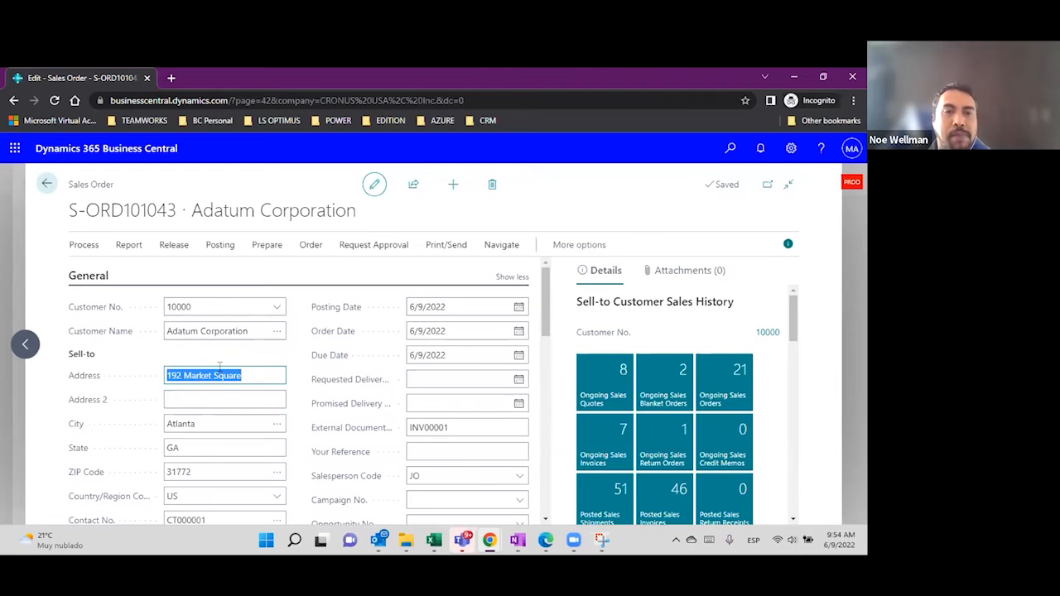
Leave the sales order, search for "requisition" and open Requisition Worksheets.
click(37, 182)
click(46, 185)
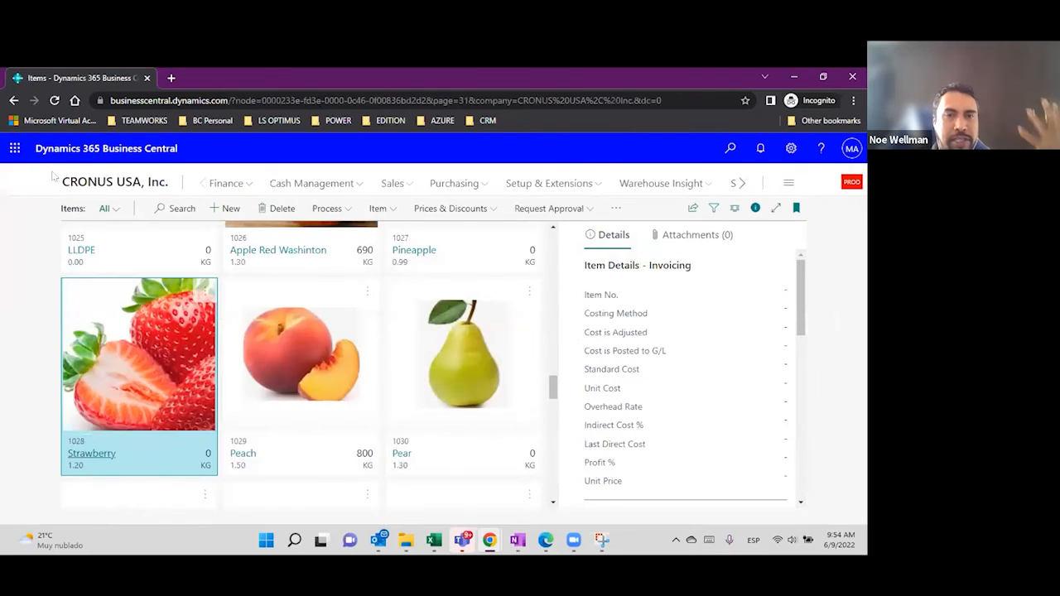
click(729, 149)
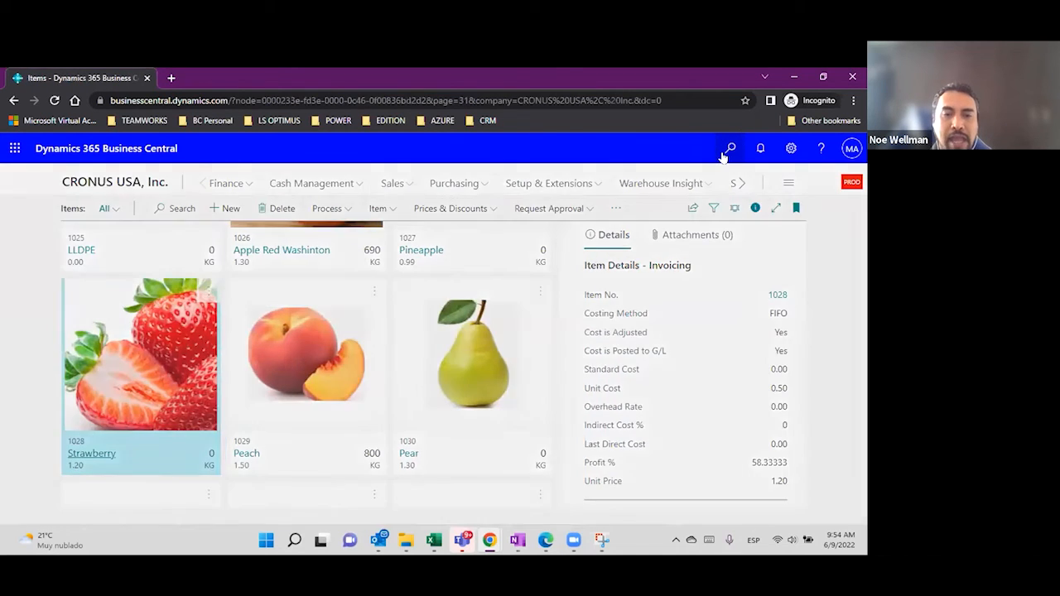
text(reuia)
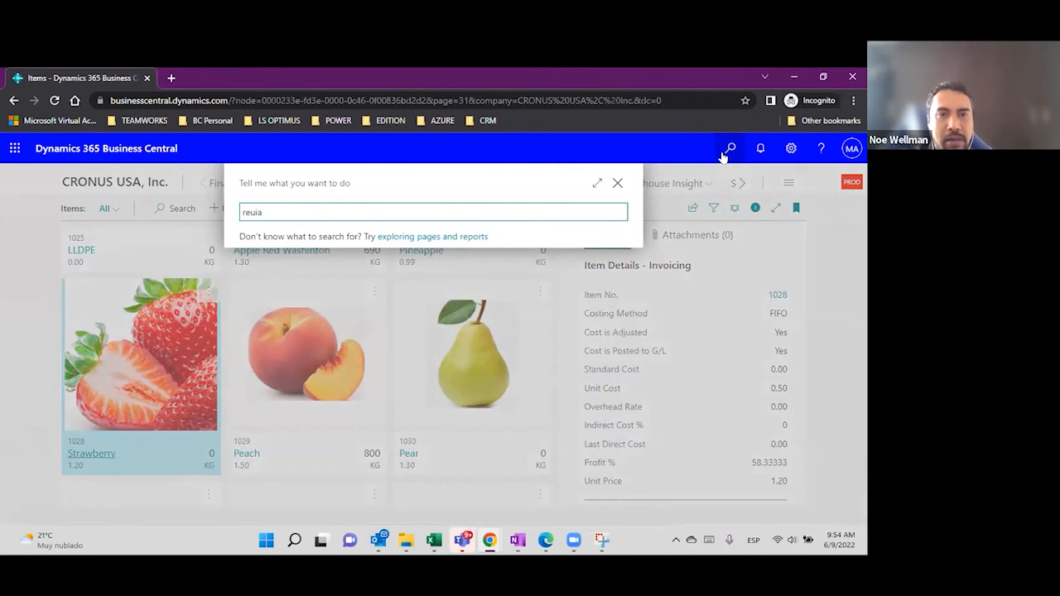
key(BackSpace)
key(BackSpace)
text(qui)
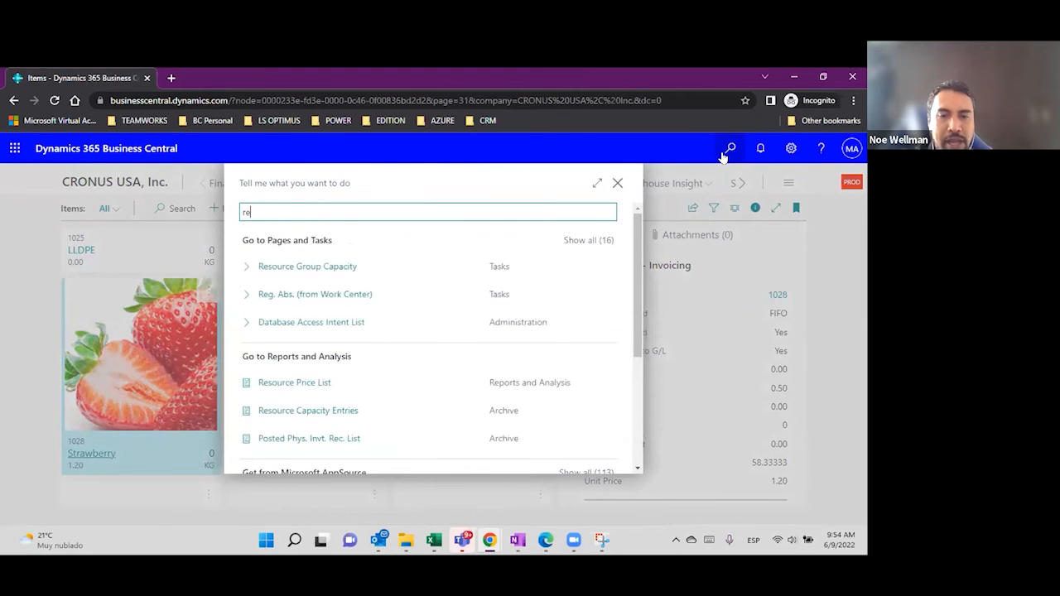
text(sit)
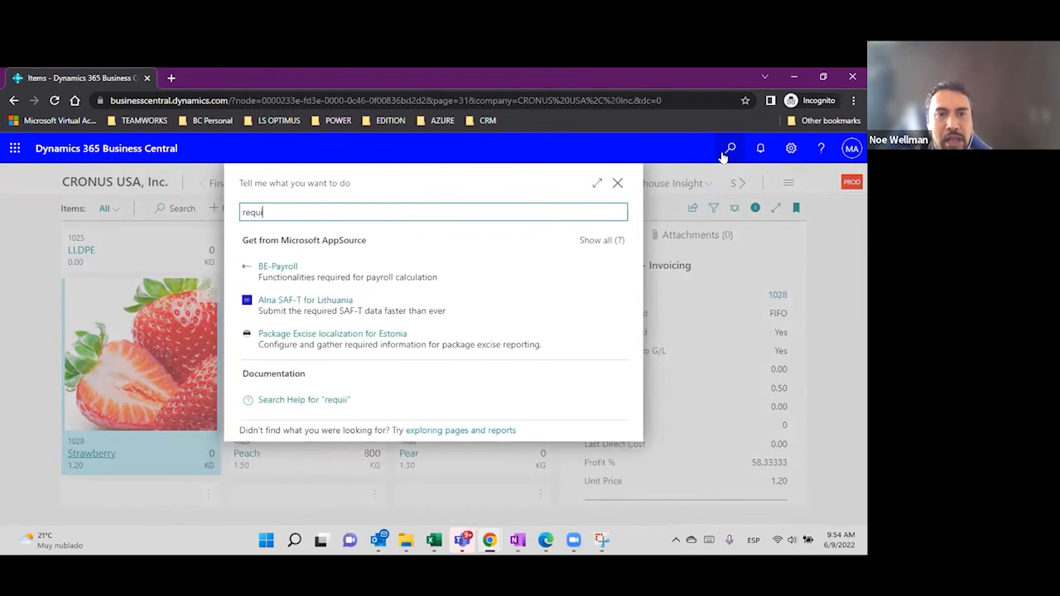
text(ion)
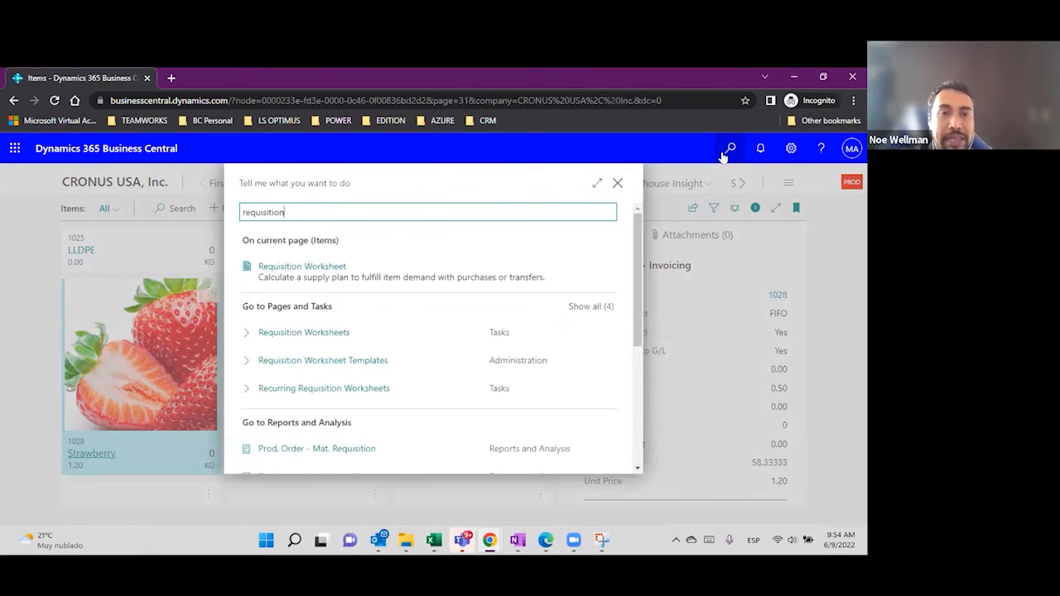
click(324, 333)
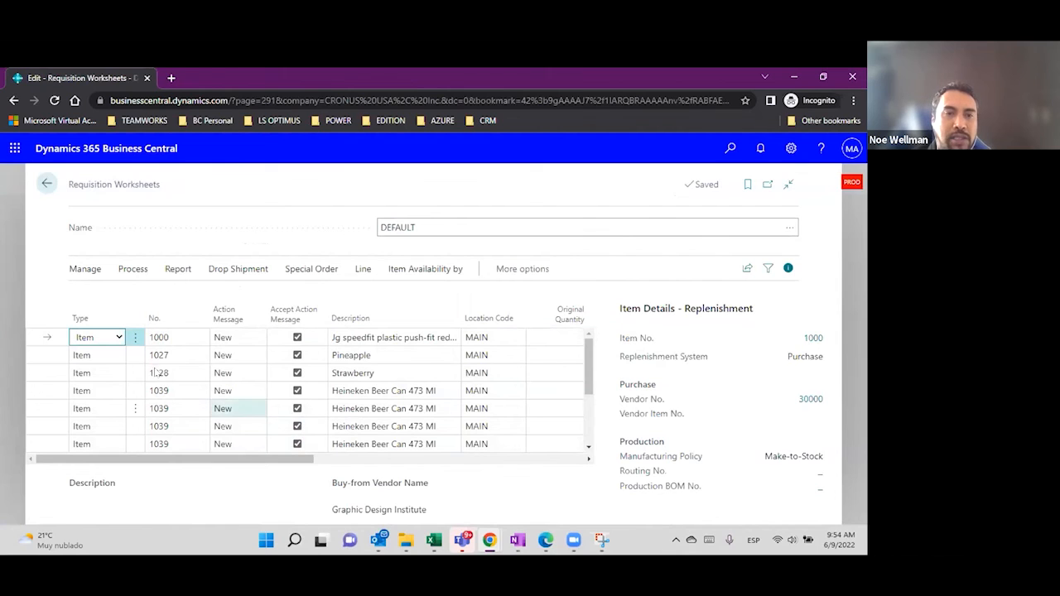
Select all existing lines in the DEFAULT requisition worksheet and delete them.
click(135, 338)
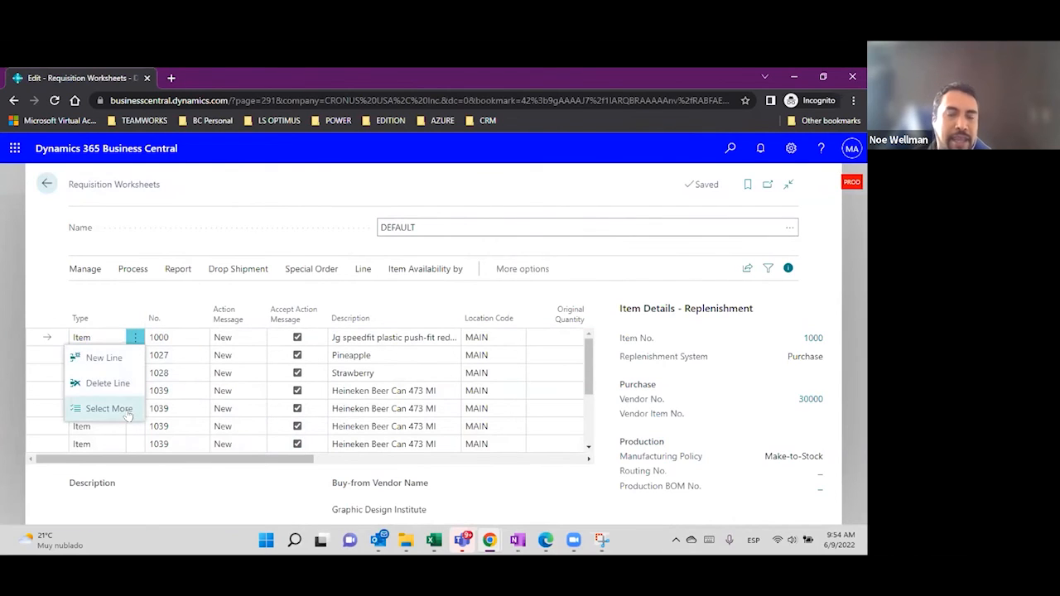
click(128, 410)
click(80, 318)
click(84, 269)
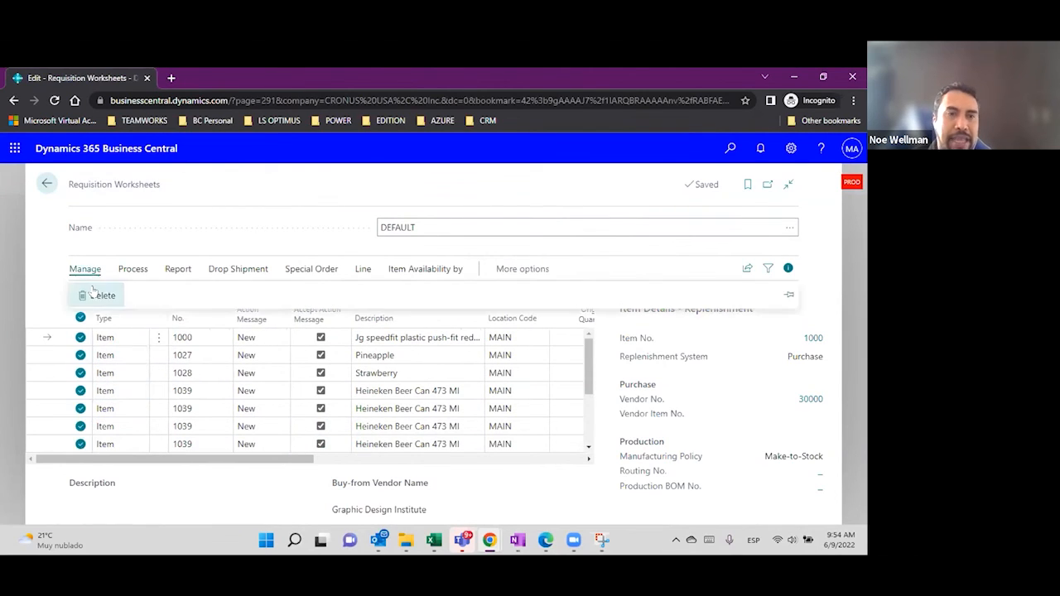
click(96, 297)
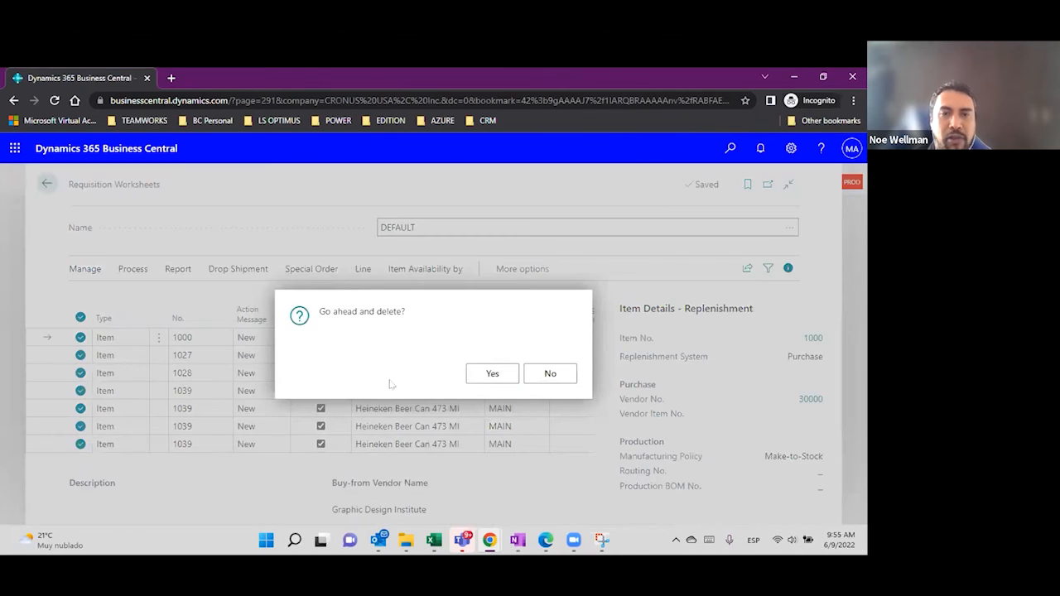
click(492, 375)
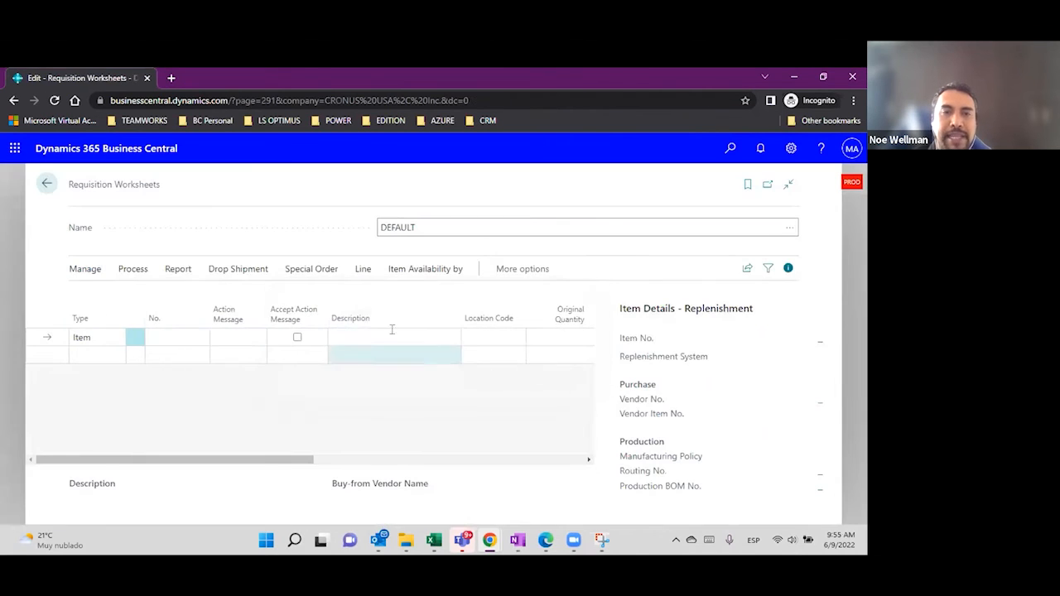
Get the sales orders for drop shipment into the worksheet, retrieving dimensions from Item and leaving all sales order line filters blank.
click(139, 274)
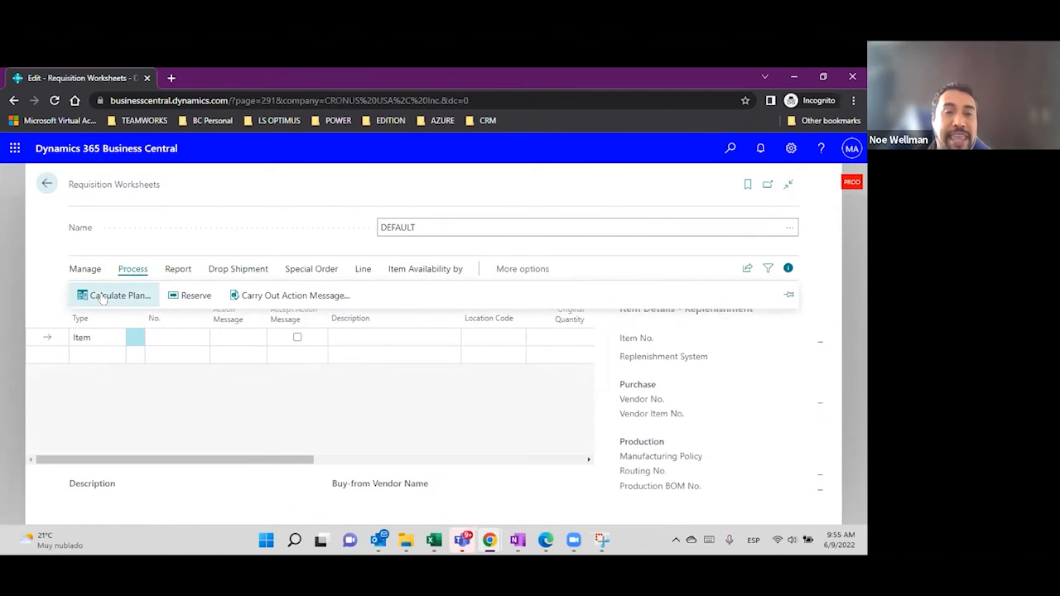
click(258, 269)
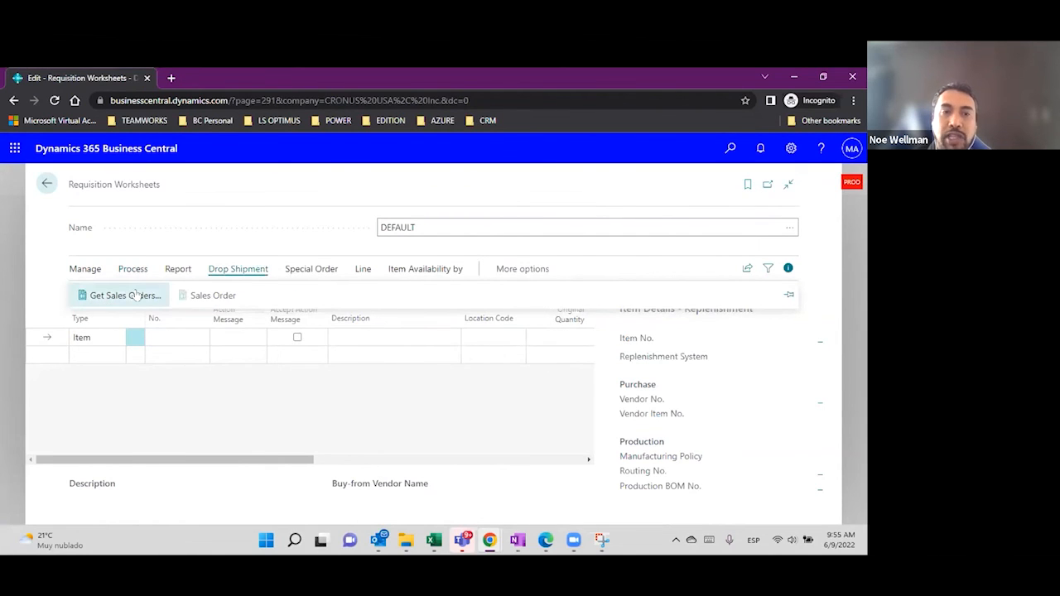
click(136, 294)
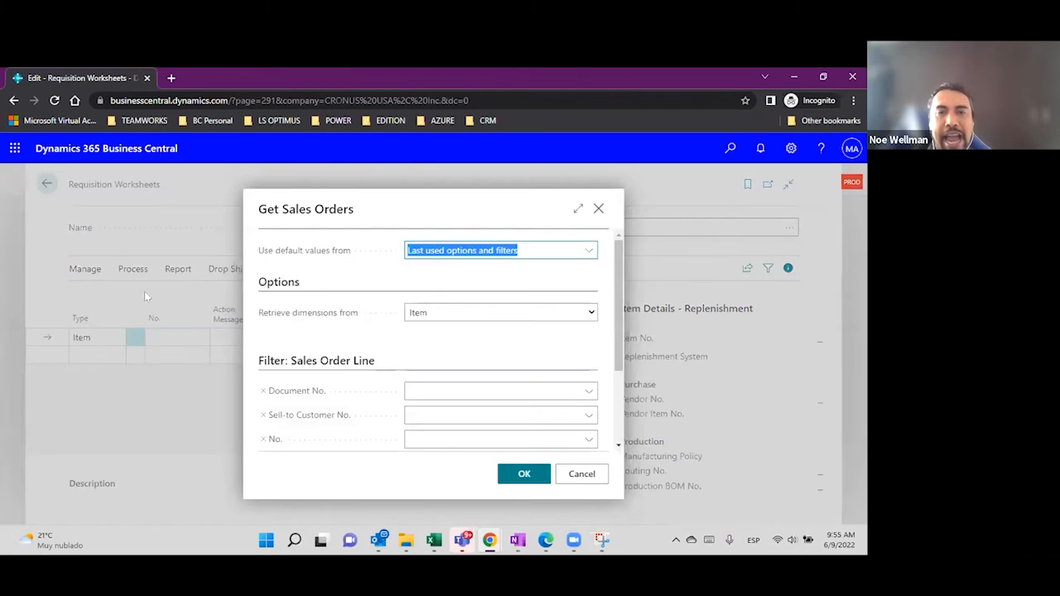
scroll(430, 323, down, 3)
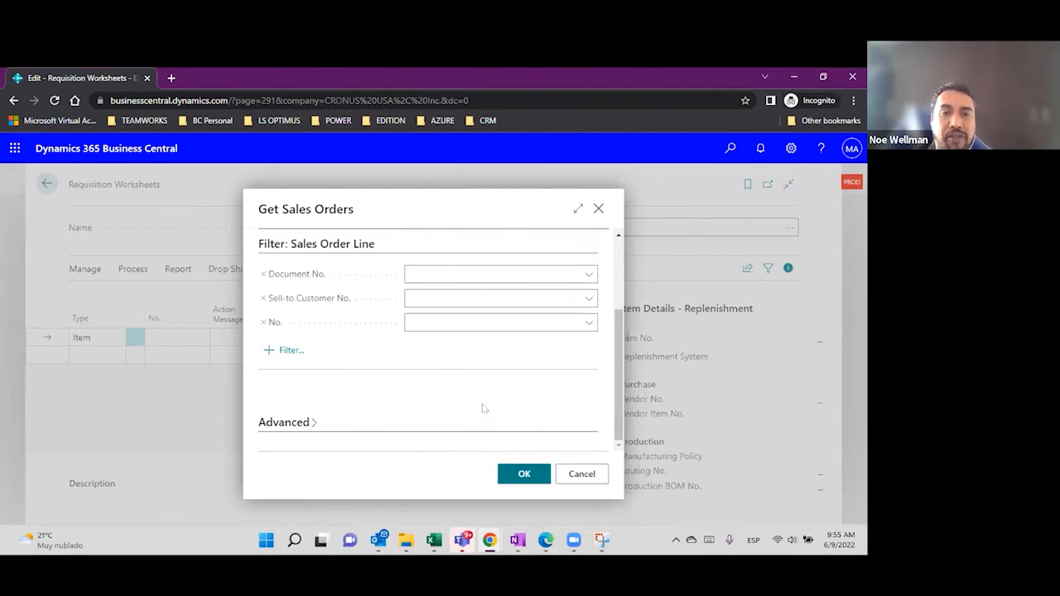
scroll(497, 386, up, 3)
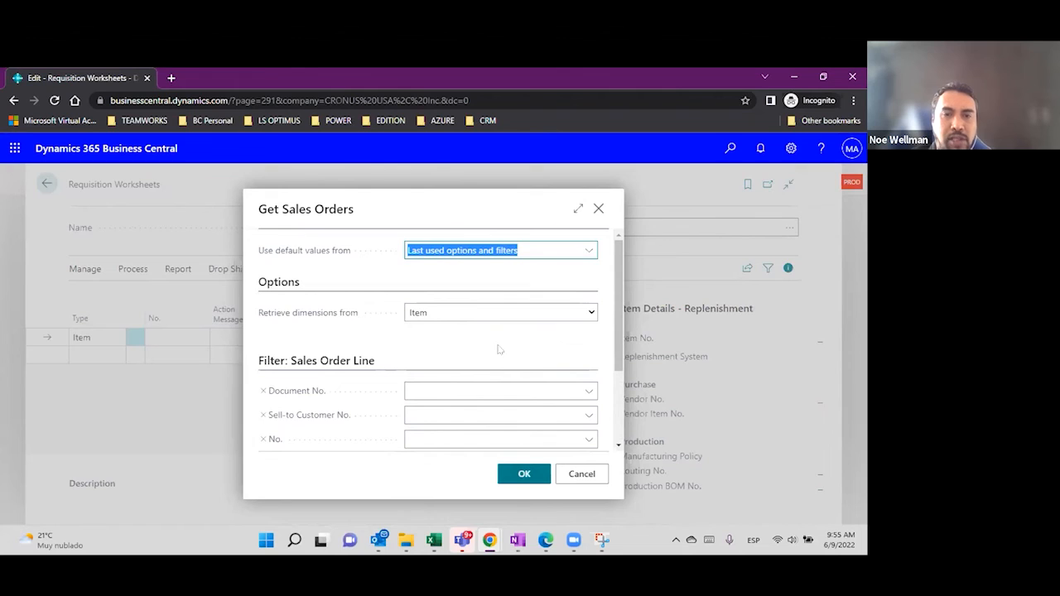
scroll(496, 350, down, 3)
click(524, 473)
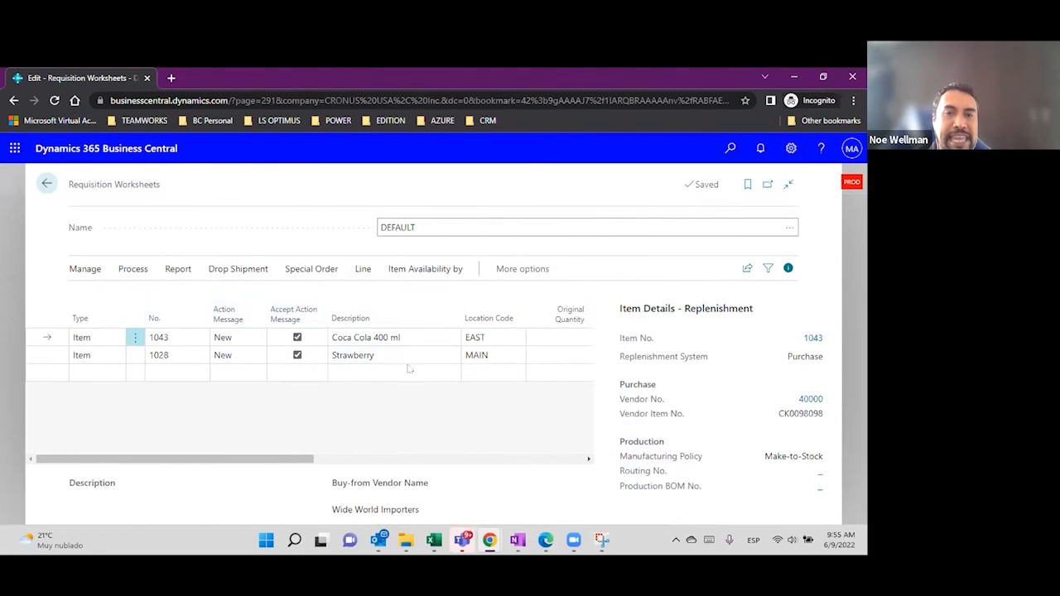
Examine the Coca Cola 400 ml and Strawberry worksheet lines, including location, quantity, unit of measure, direct unit cost, due date and vendor.
drag(296, 459, 371, 460)
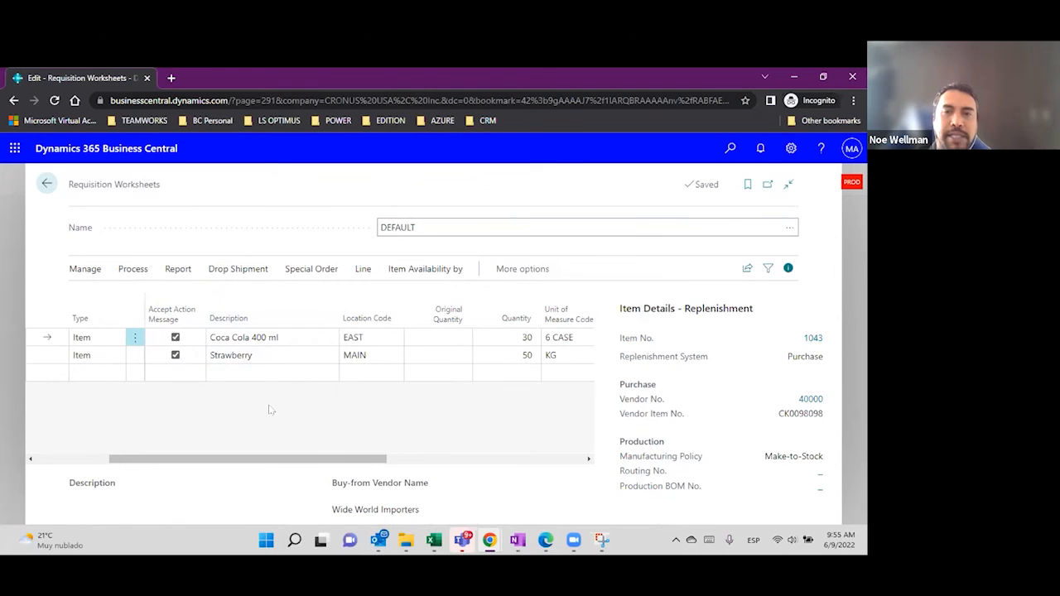
click(515, 357)
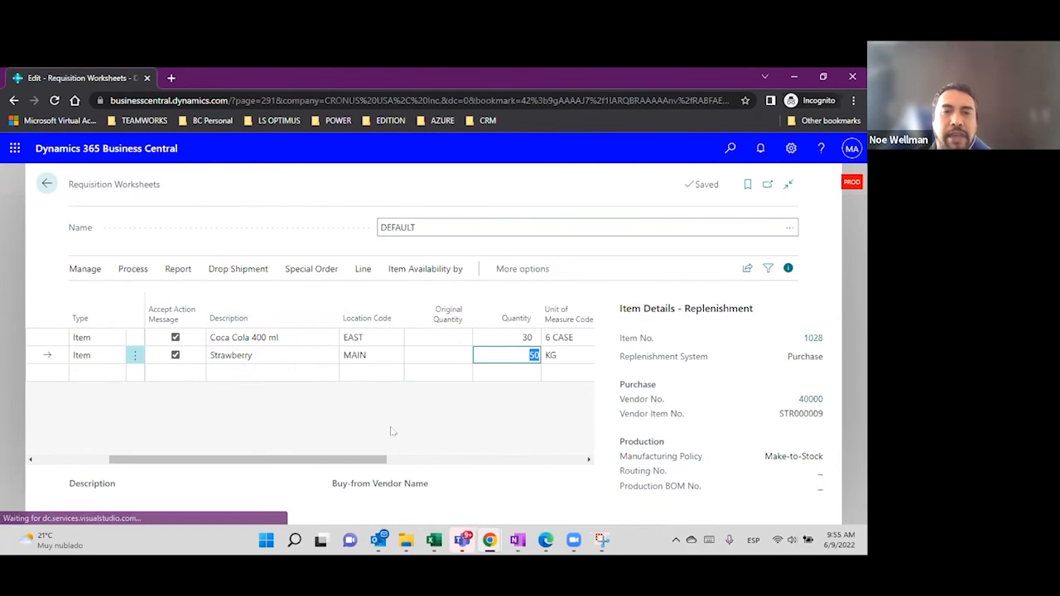
drag(371, 459, 425, 461)
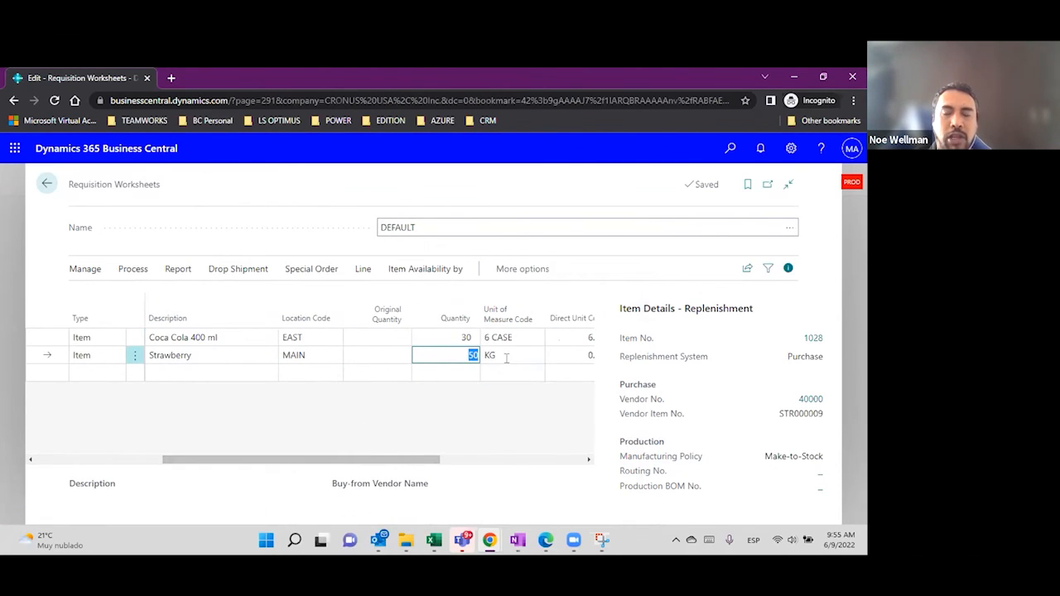
click(506, 358)
click(220, 357)
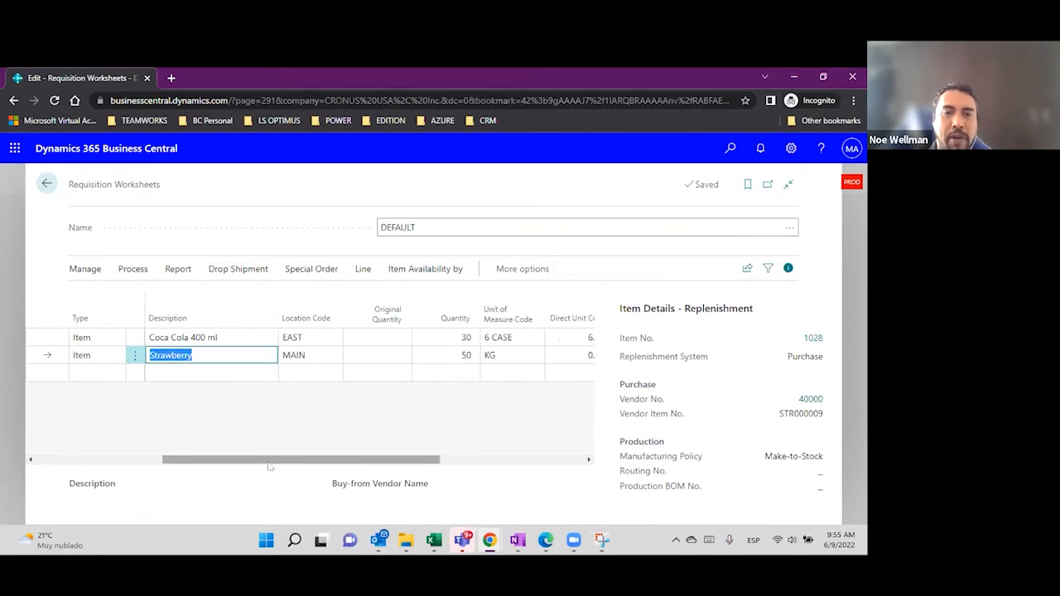
drag(268, 466, 142, 465)
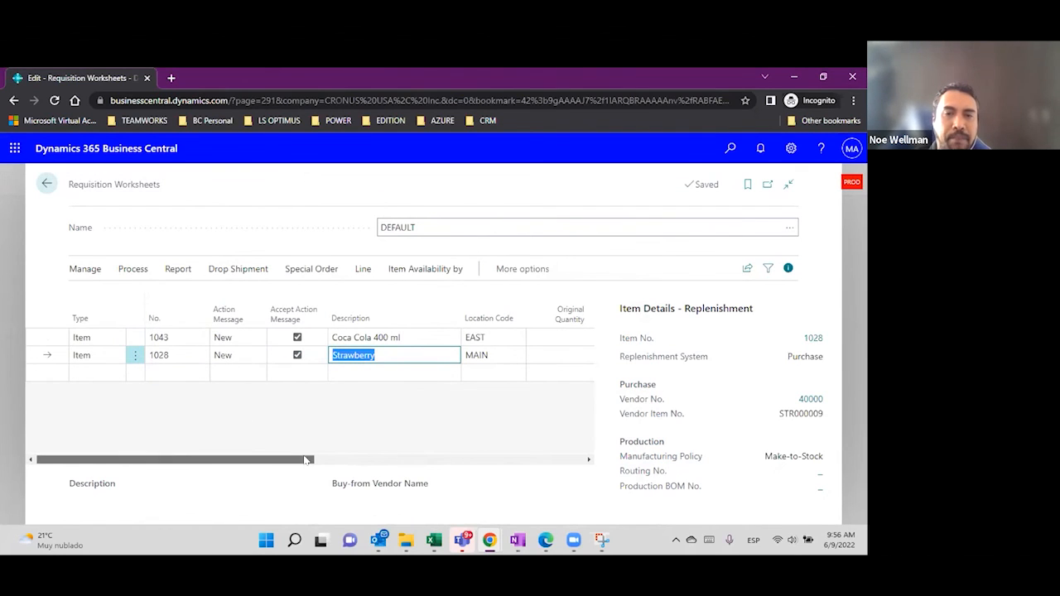
drag(256, 459, 282, 460)
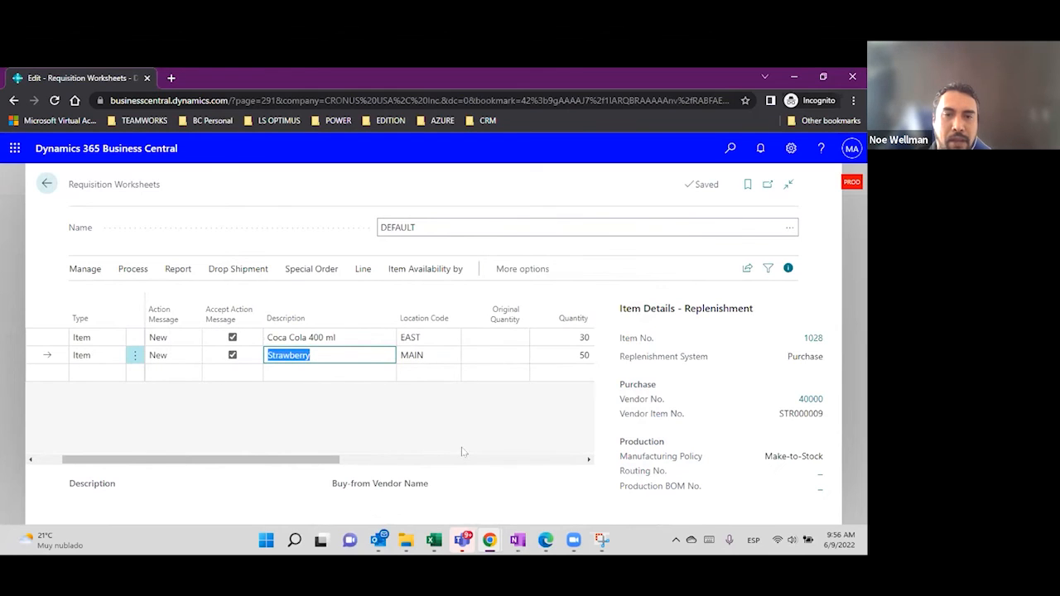
drag(361, 461, 412, 461)
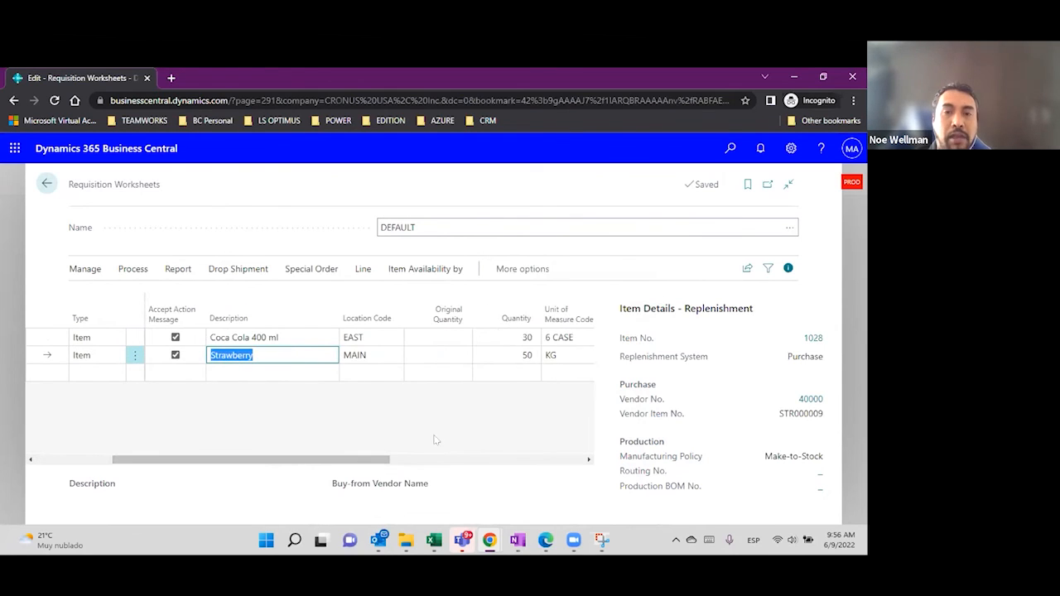
click(524, 357)
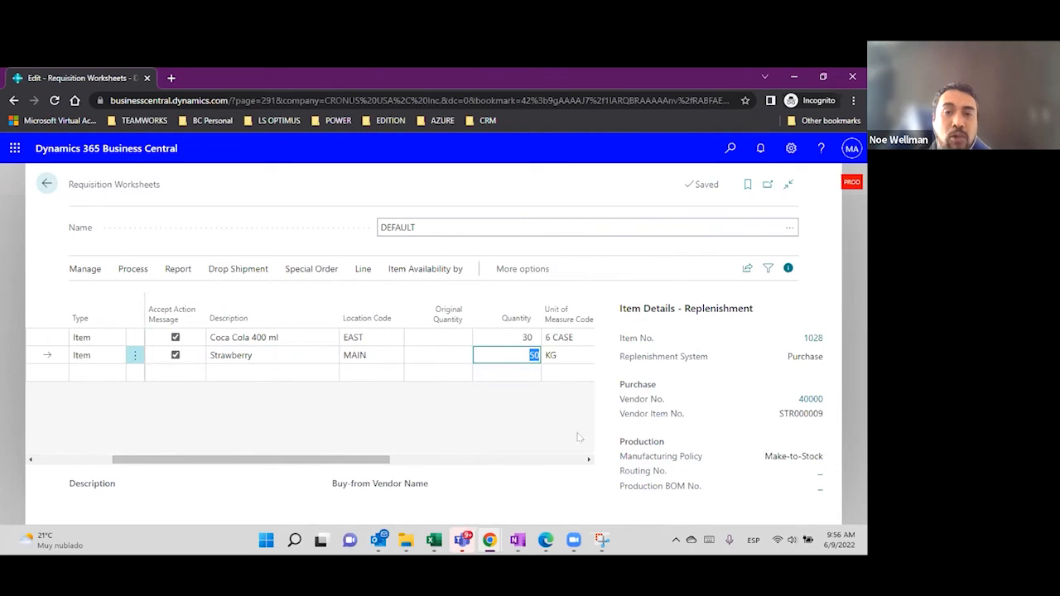
click(587, 459)
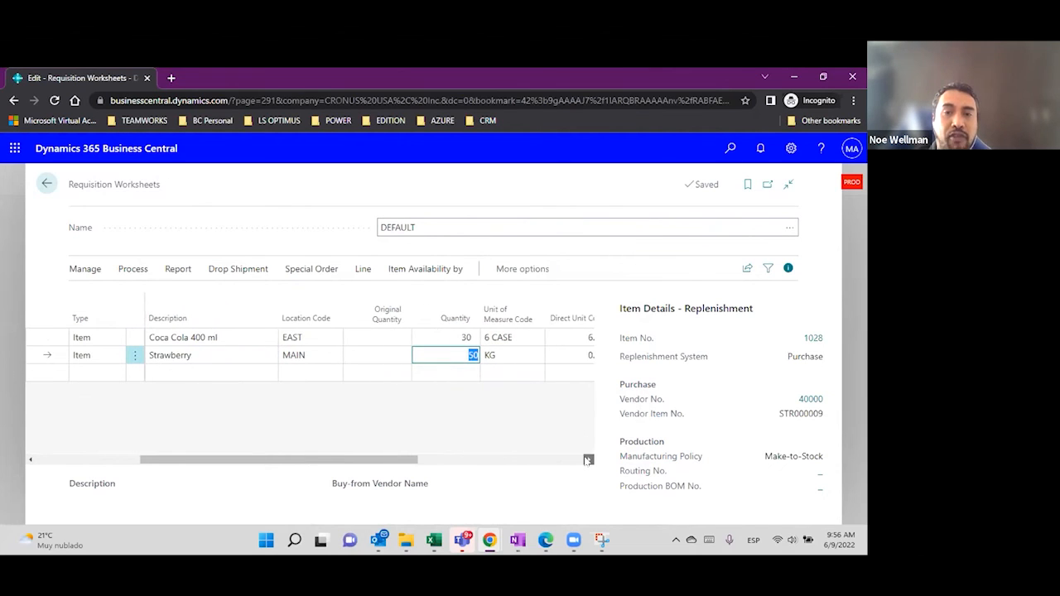
click(587, 459)
click(587, 459)
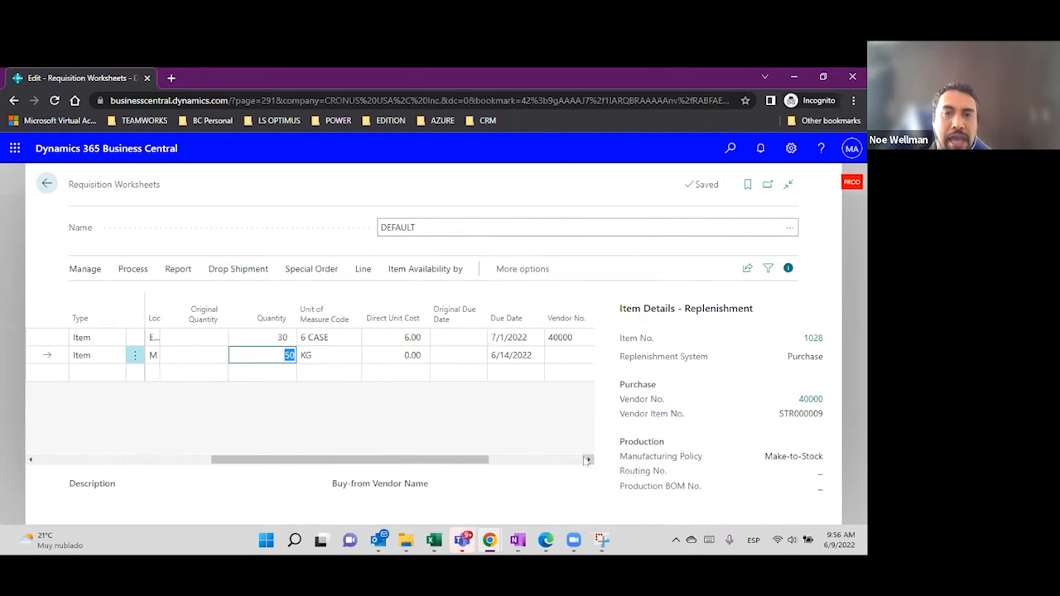
click(390, 356)
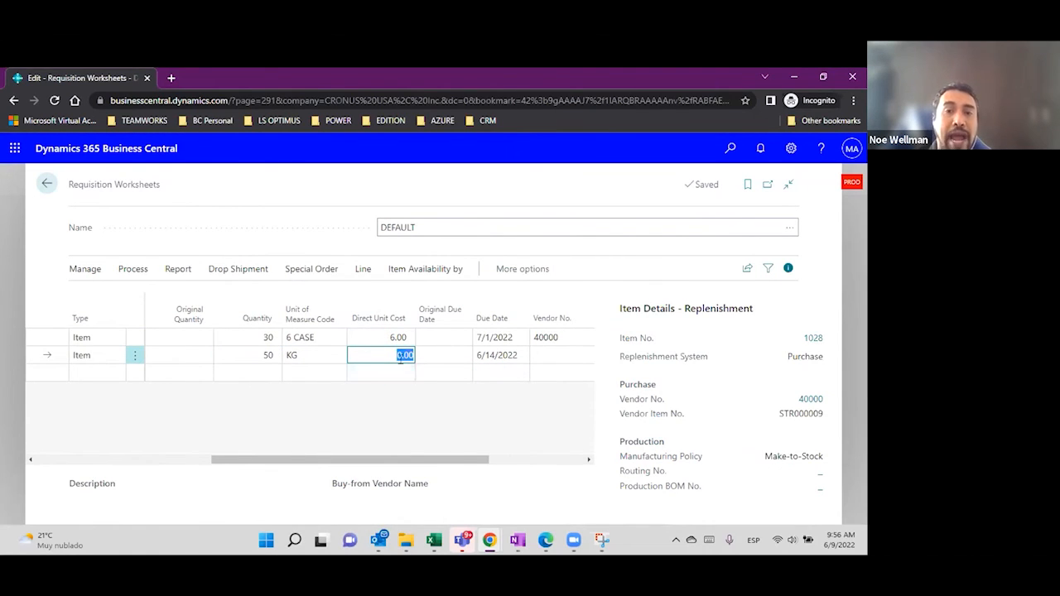
Check the Item Vendor Catalog for the Strawberry line's vendor and close it without choosing one.
click(548, 355)
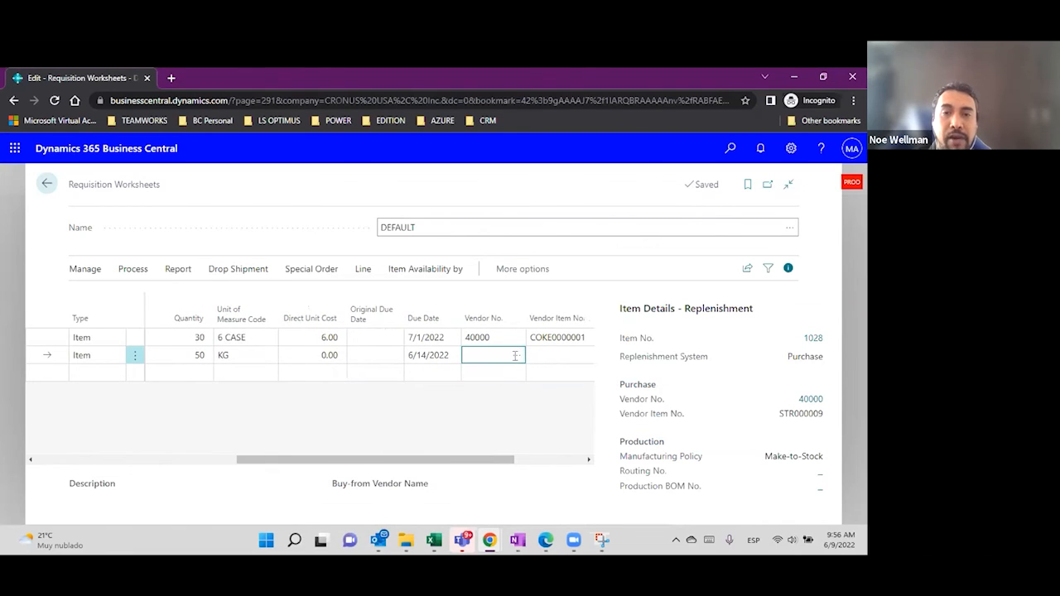
click(516, 357)
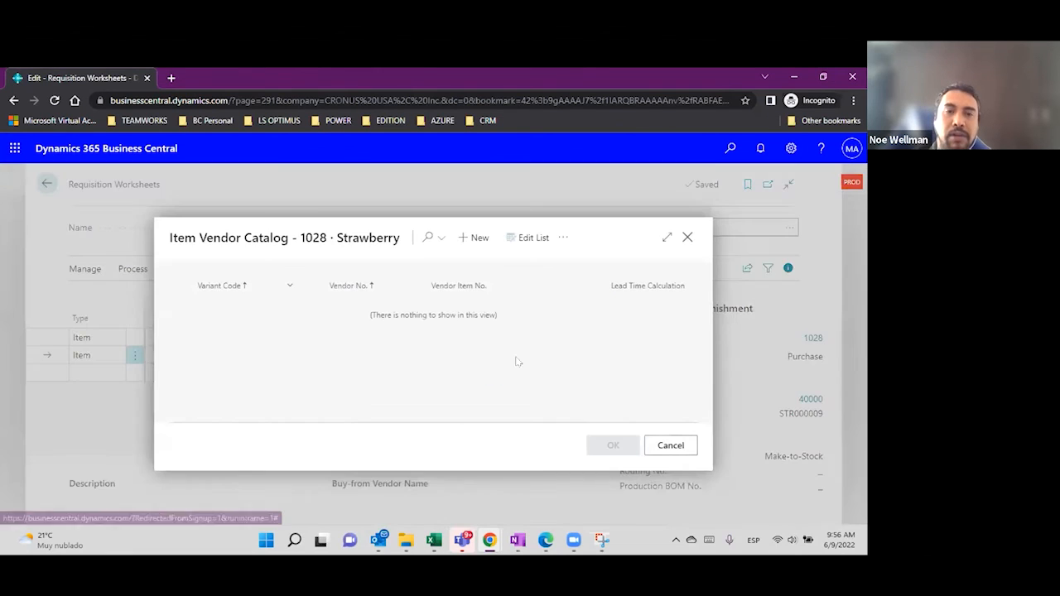
click(659, 447)
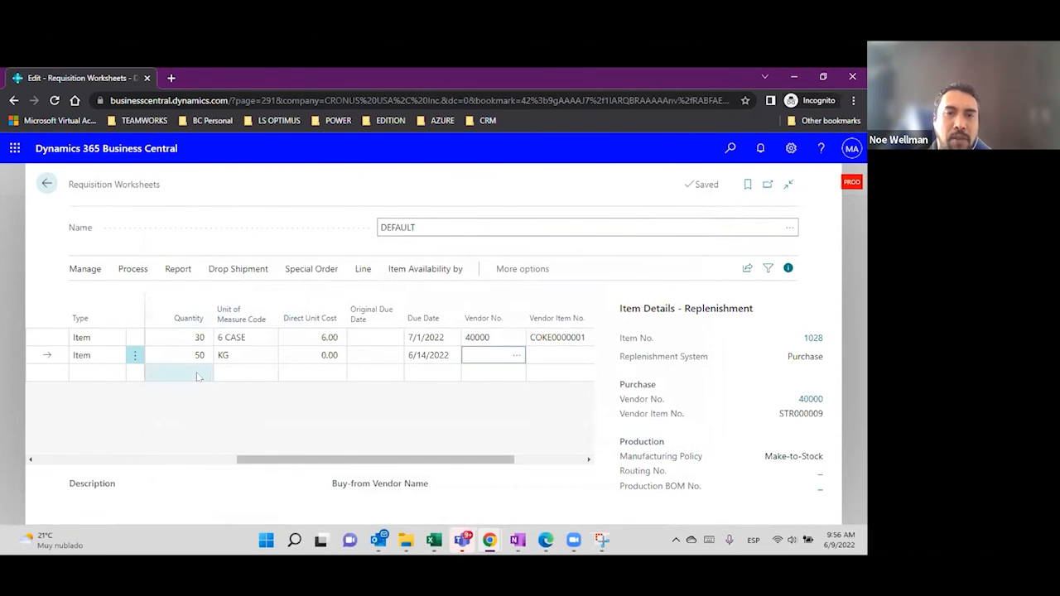
Copy the Coca Cola line's vendor number to the Strawberry line and set its vendor item number to BC0000001.
click(497, 339)
key(ctrl+c)
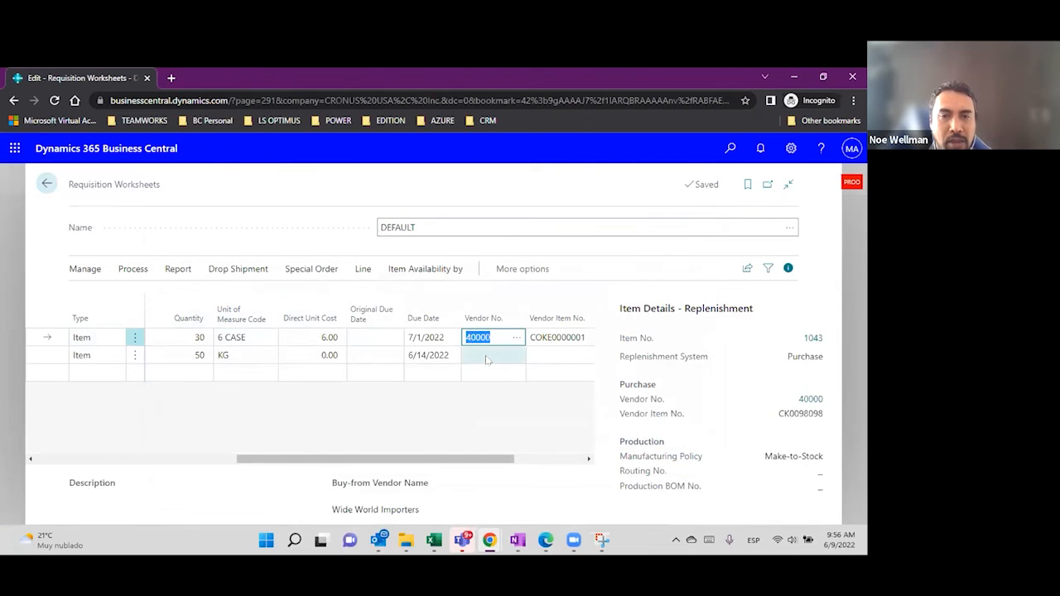
click(486, 360)
key(ctrl+v)
key(Tab)
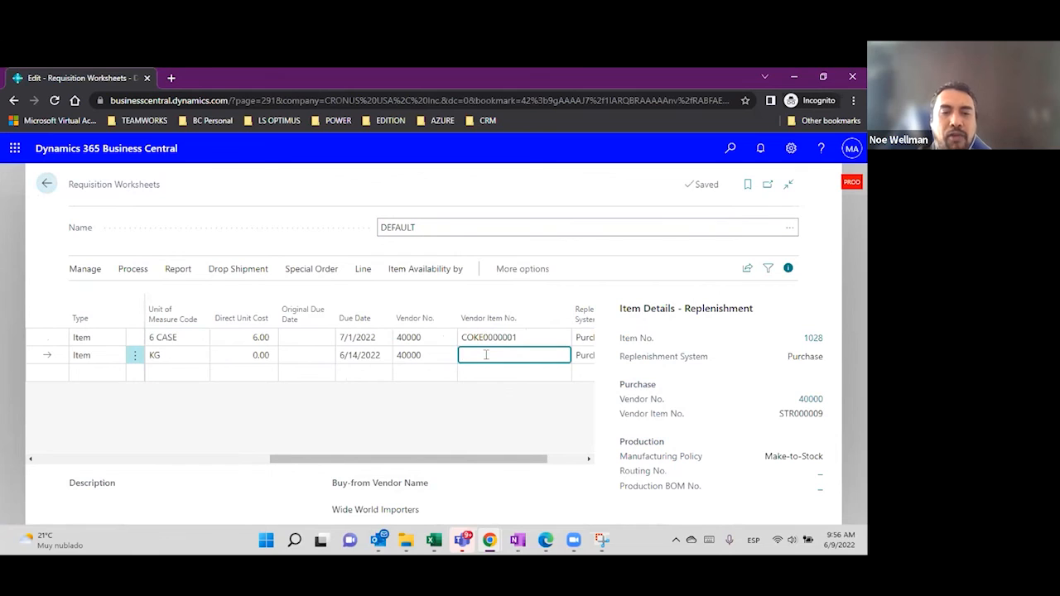
text(0000001)
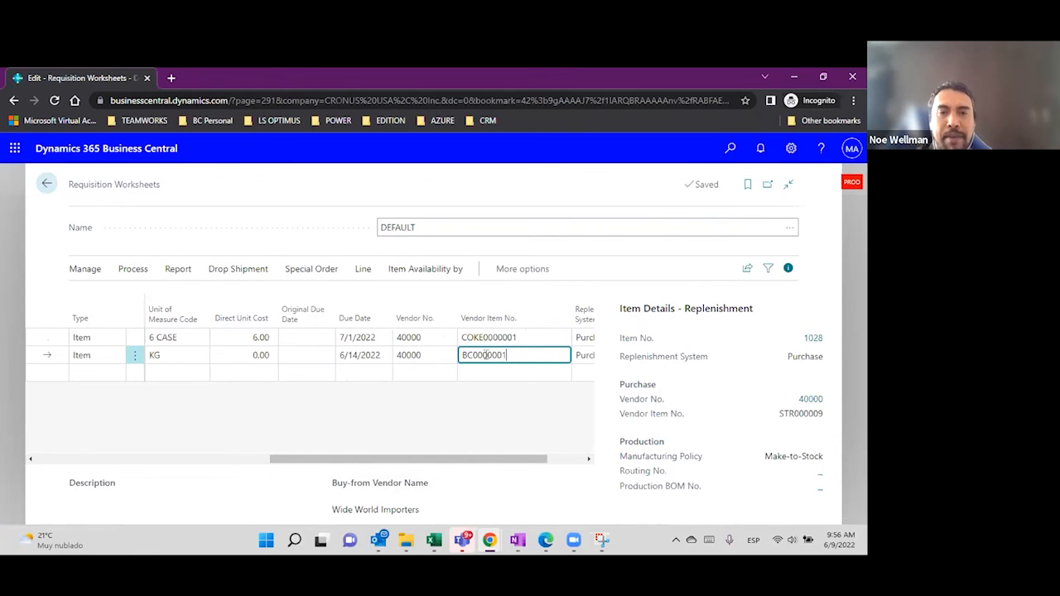
key(Tab)
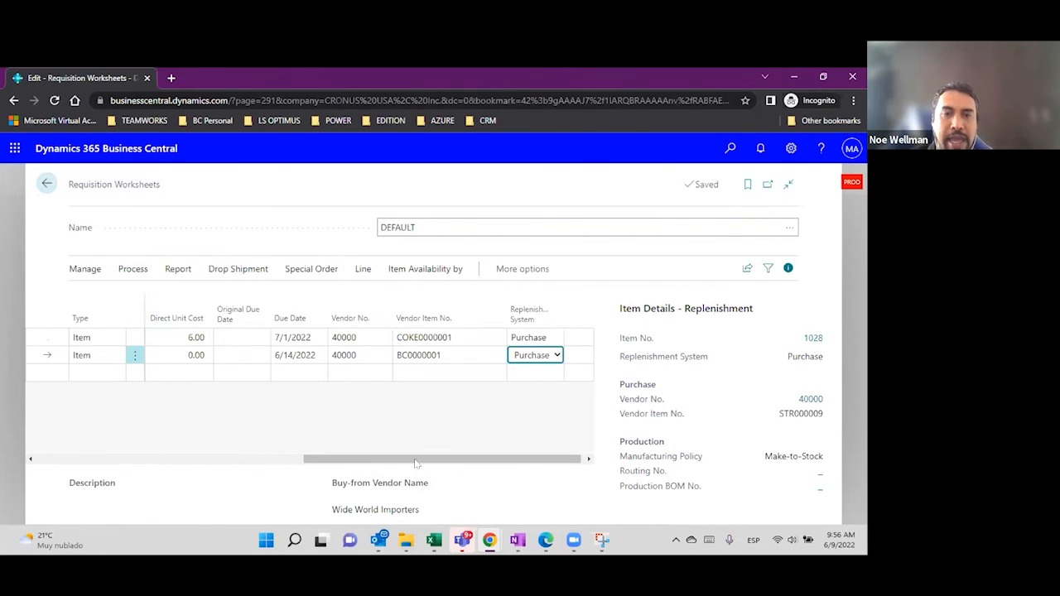
Carry out the action messages for both worksheet lines with Print Orders off to create the purchase order.
drag(397, 461, 117, 466)
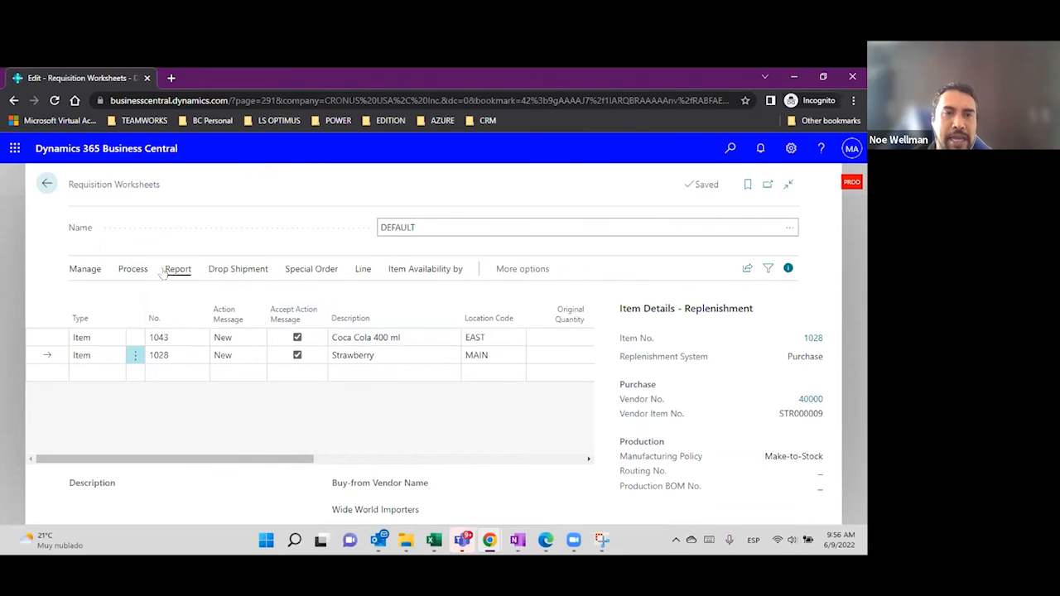
click(131, 270)
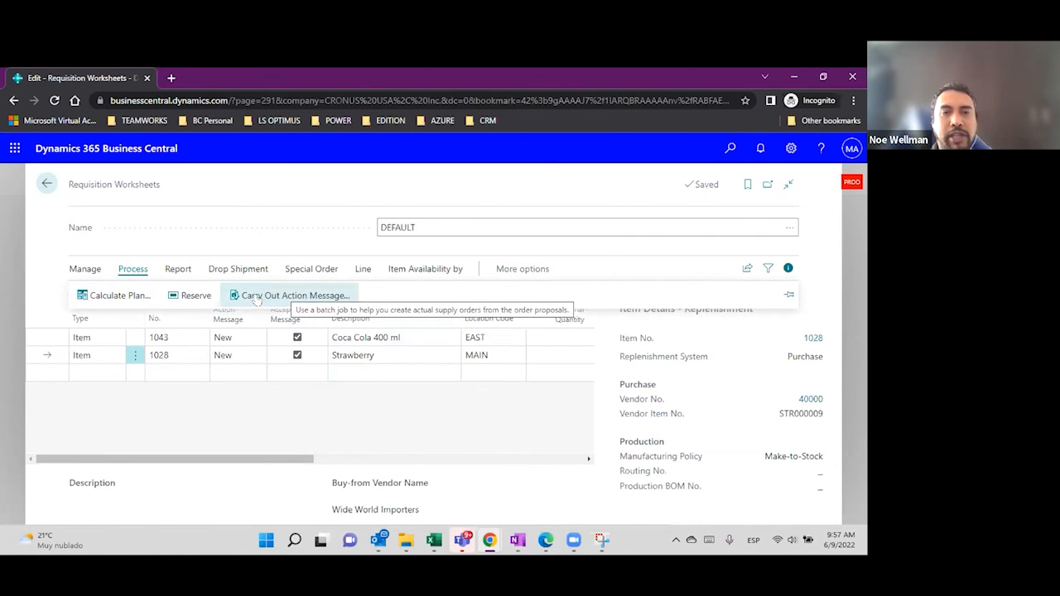
click(256, 296)
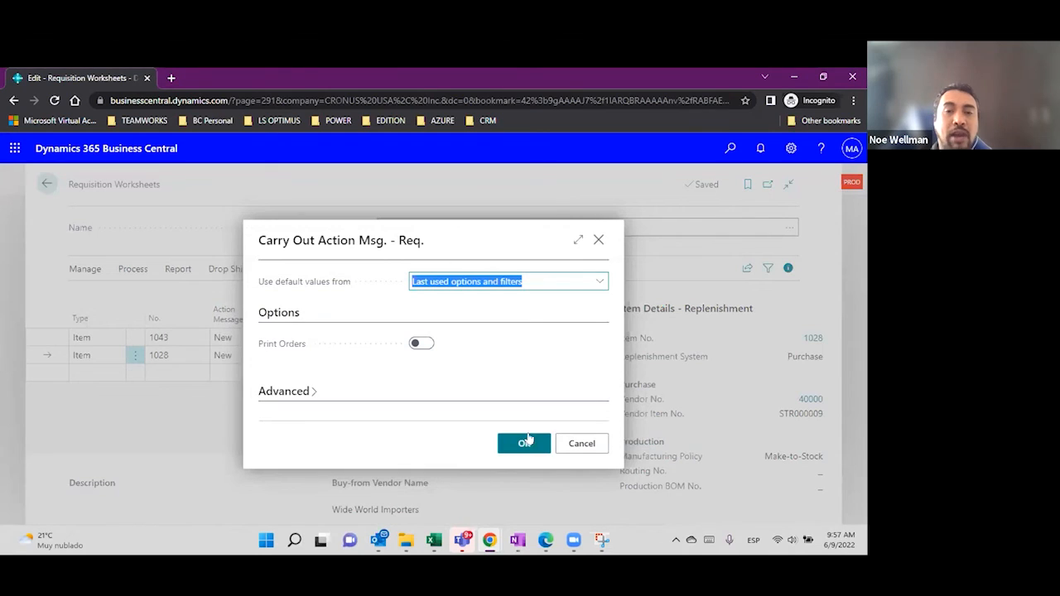
click(524, 441)
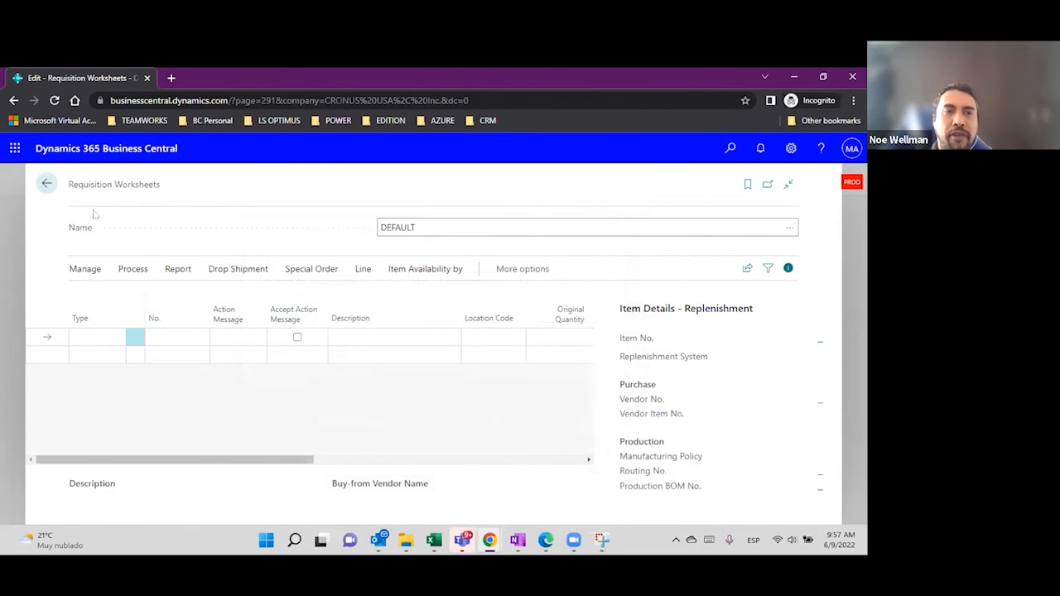
Leave the worksheet and open the last Wide World Importers order, with location EAST, from the Purchase Orders list.
click(47, 183)
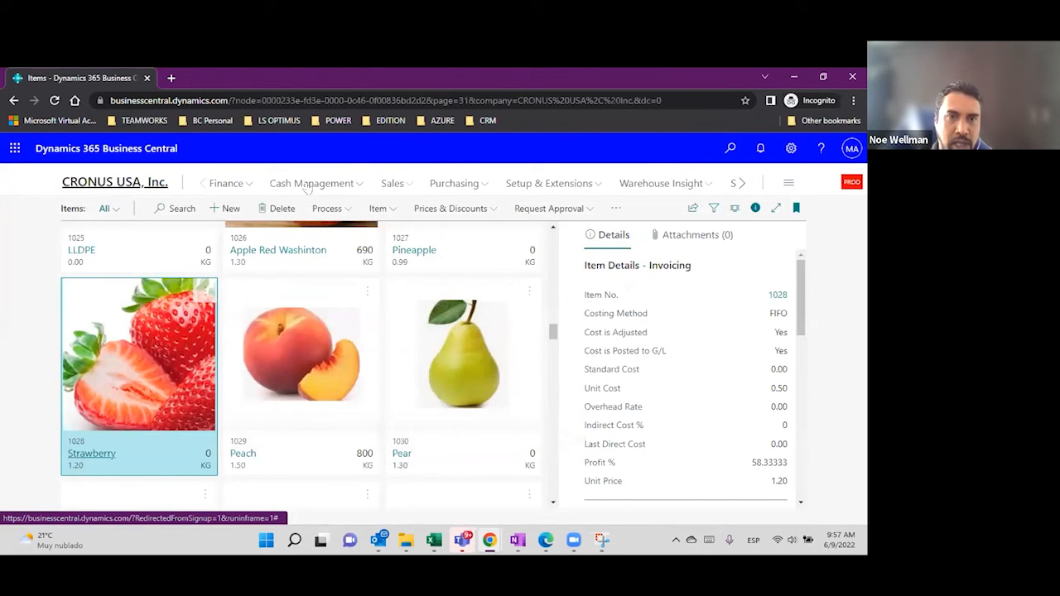
click(394, 184)
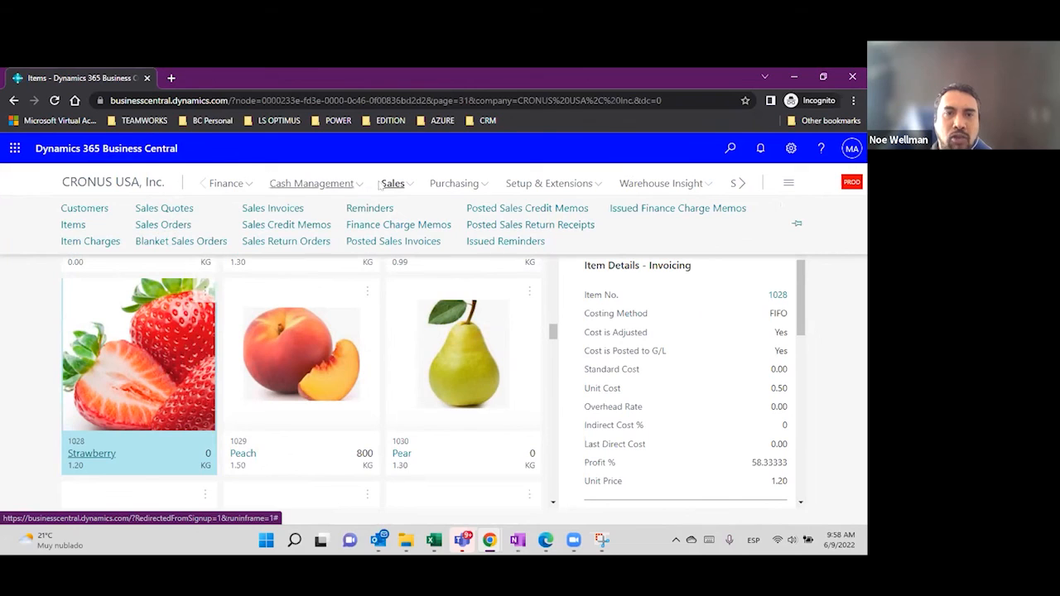
click(455, 183)
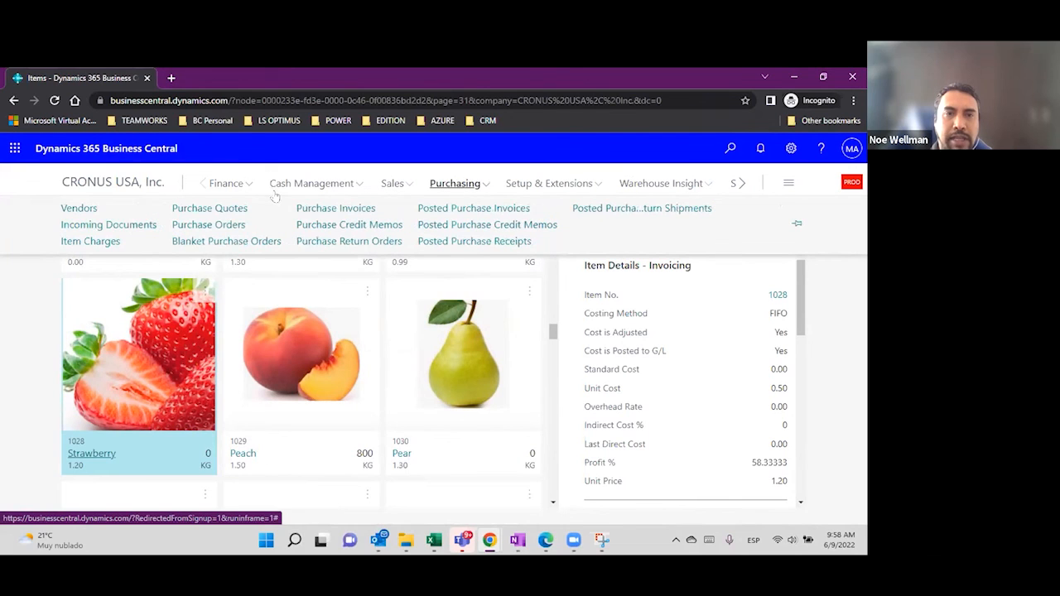
click(211, 228)
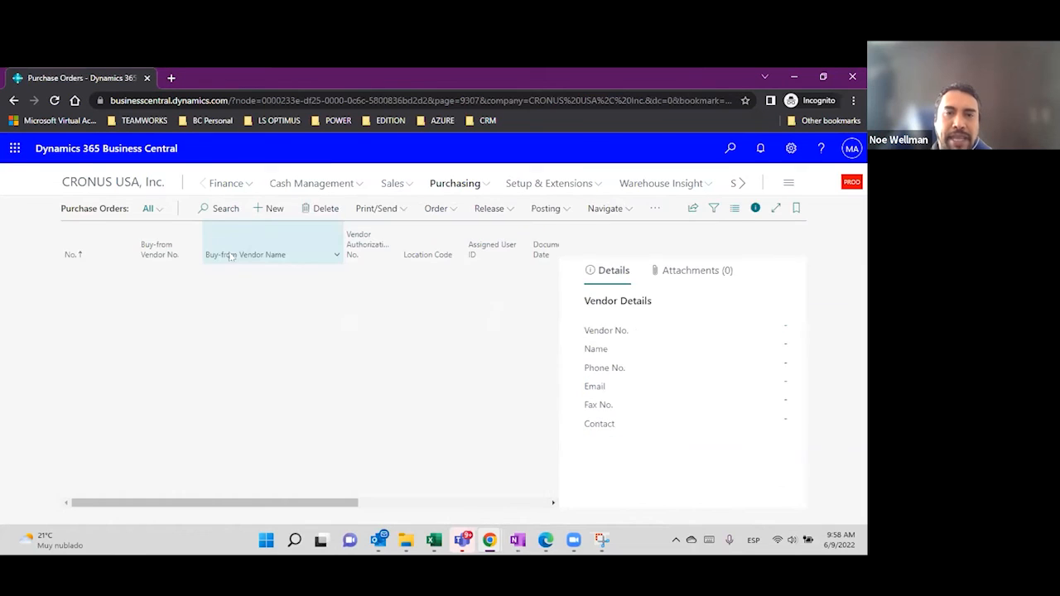
scroll(205, 306, down, 2)
scroll(205, 306, down, 10)
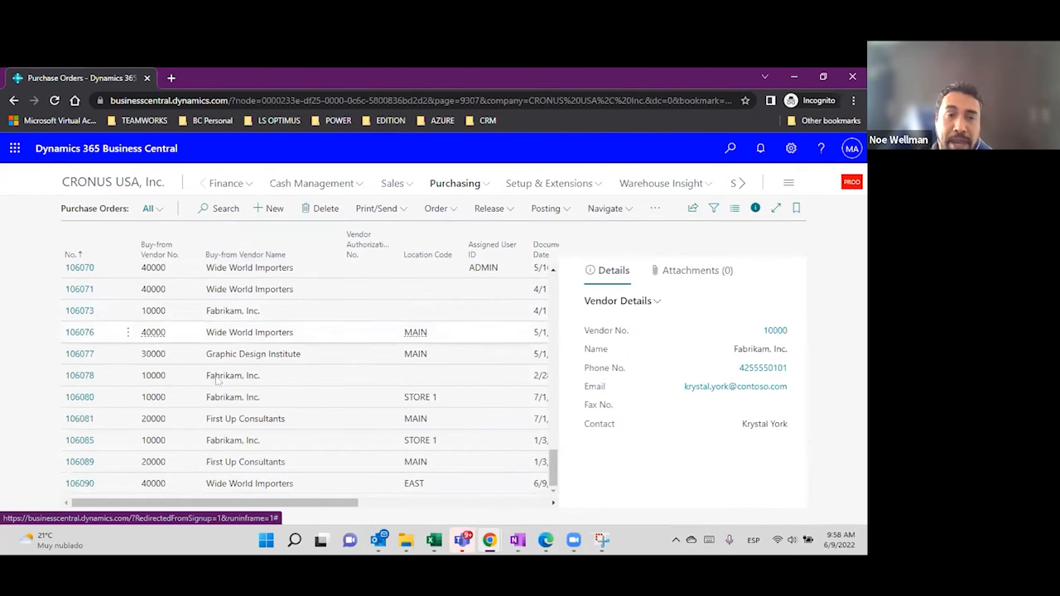
click(89, 487)
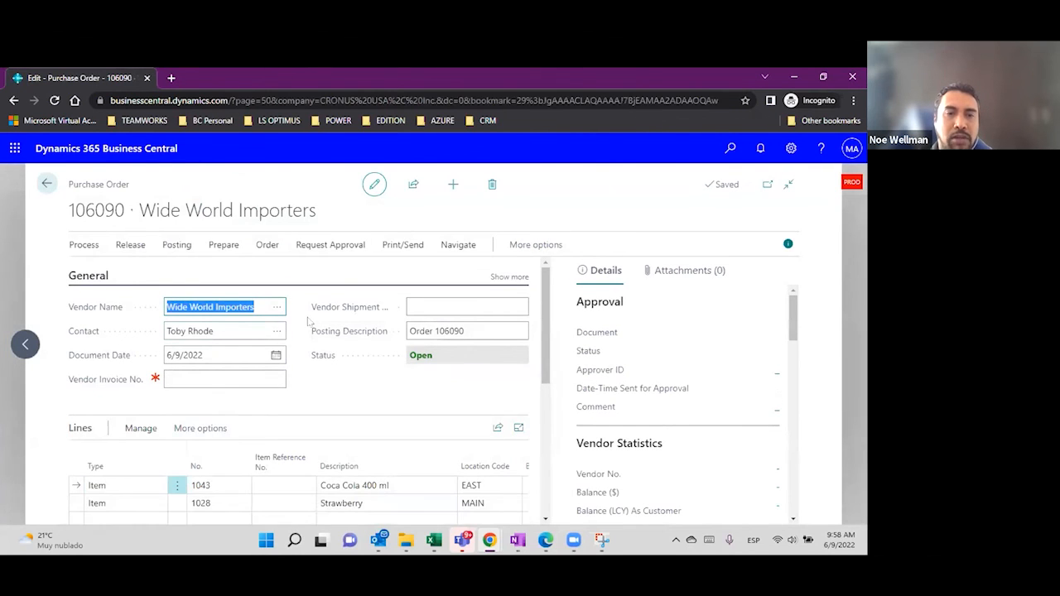
scroll(292, 334, down, 1)
scroll(279, 323, up, 1)
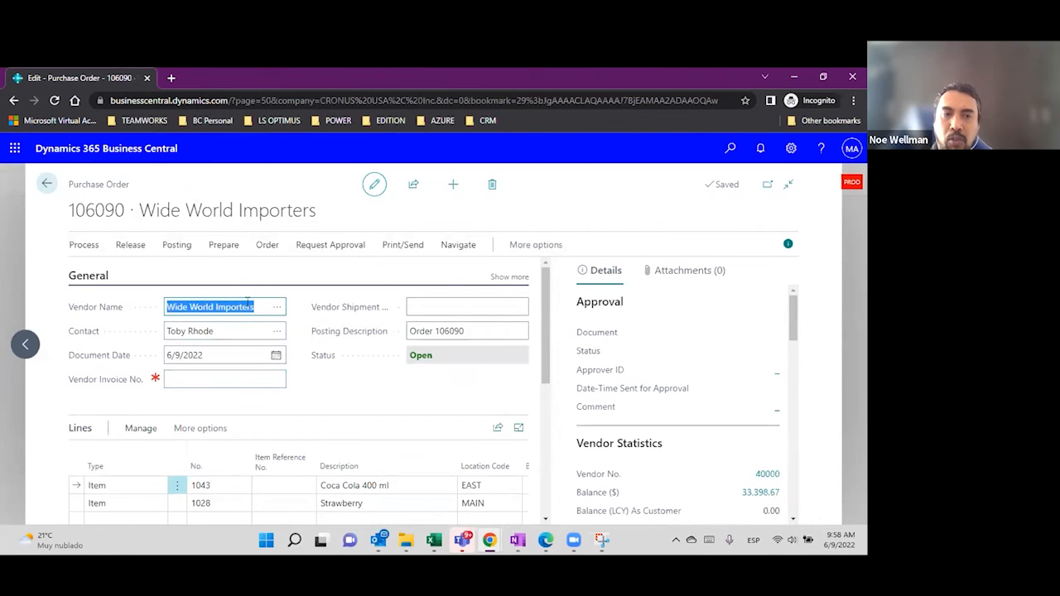
Set the Strawberry line's direct unit cost excluding tax to 2.00 on the Wide World Importers purchase order.
scroll(248, 303, down, 2)
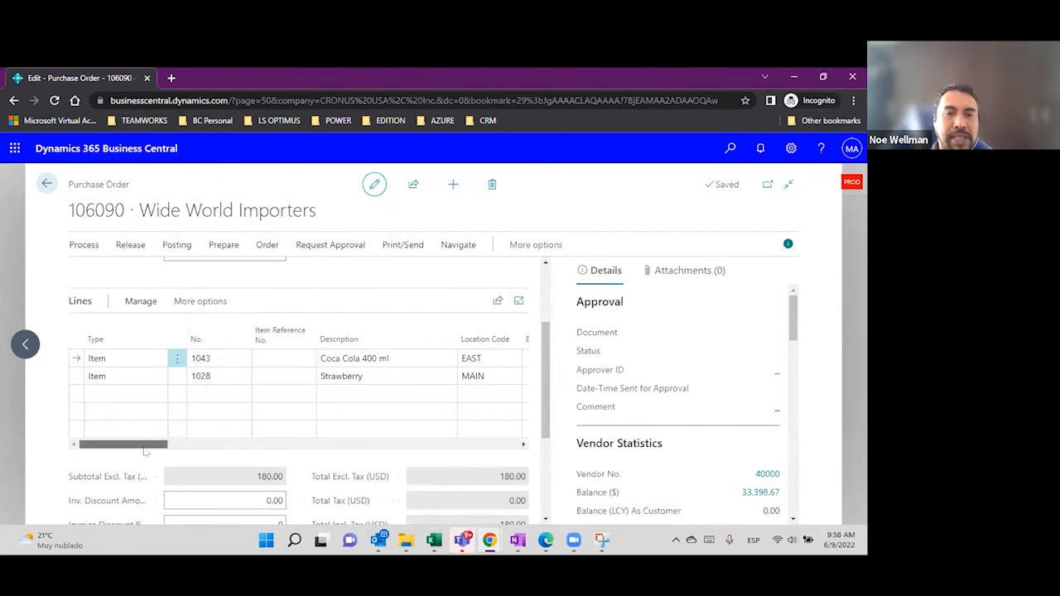
drag(145, 451, 204, 451)
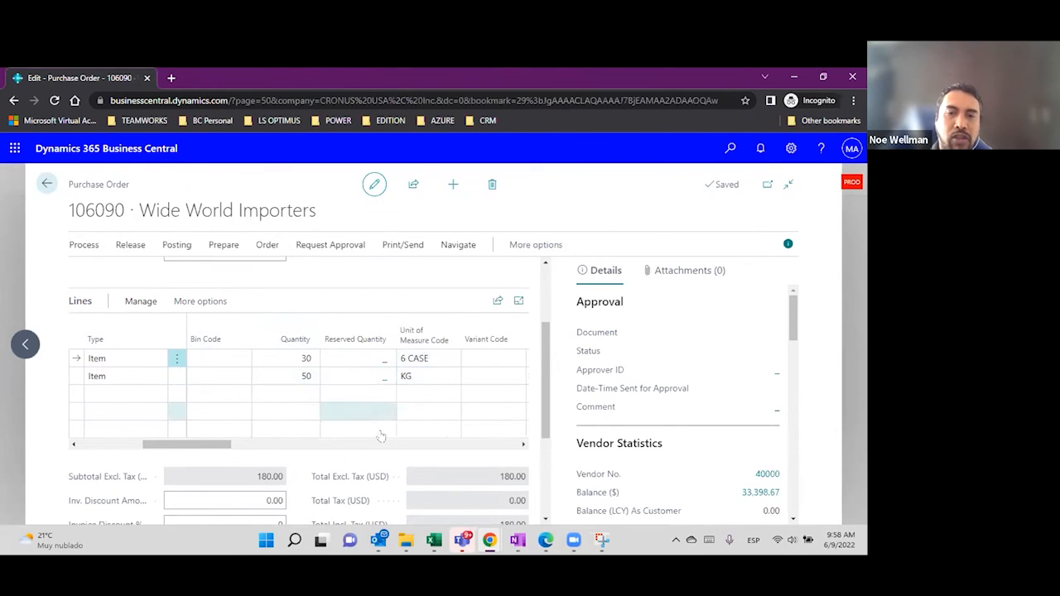
click(490, 477)
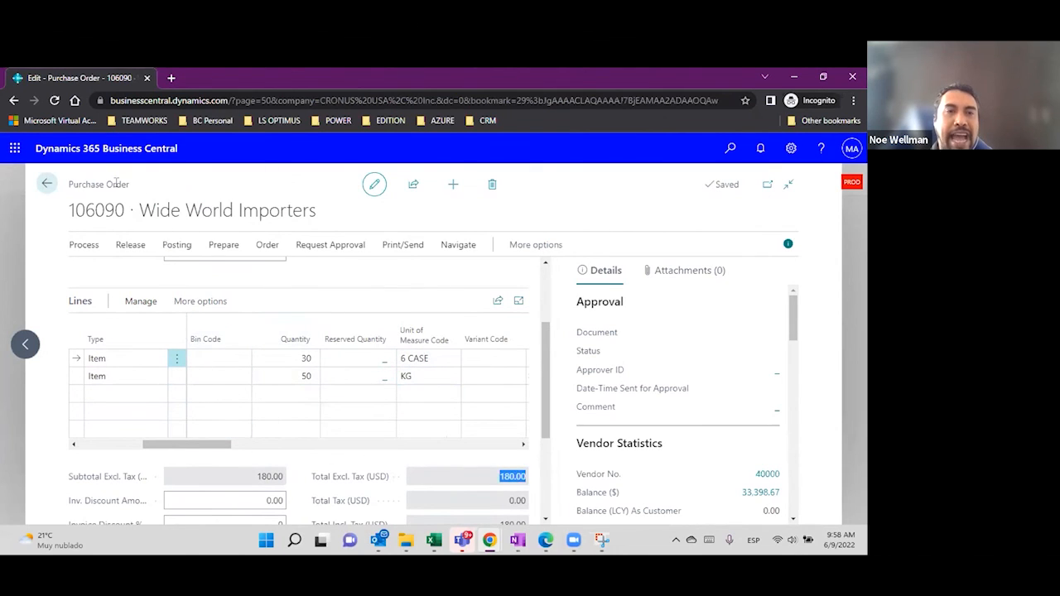
drag(132, 191, 63, 184)
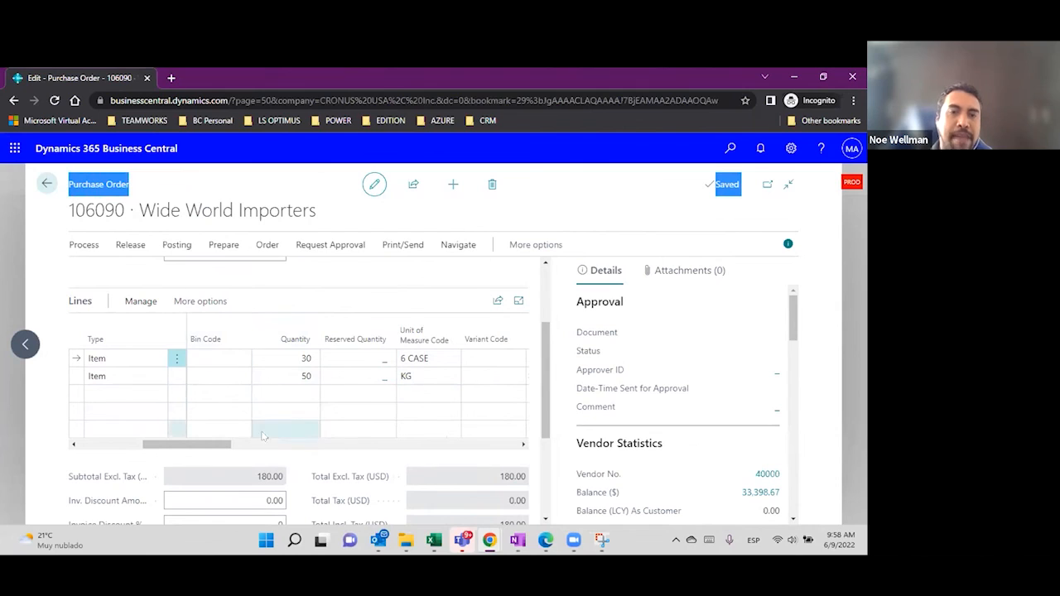
drag(229, 446, 277, 445)
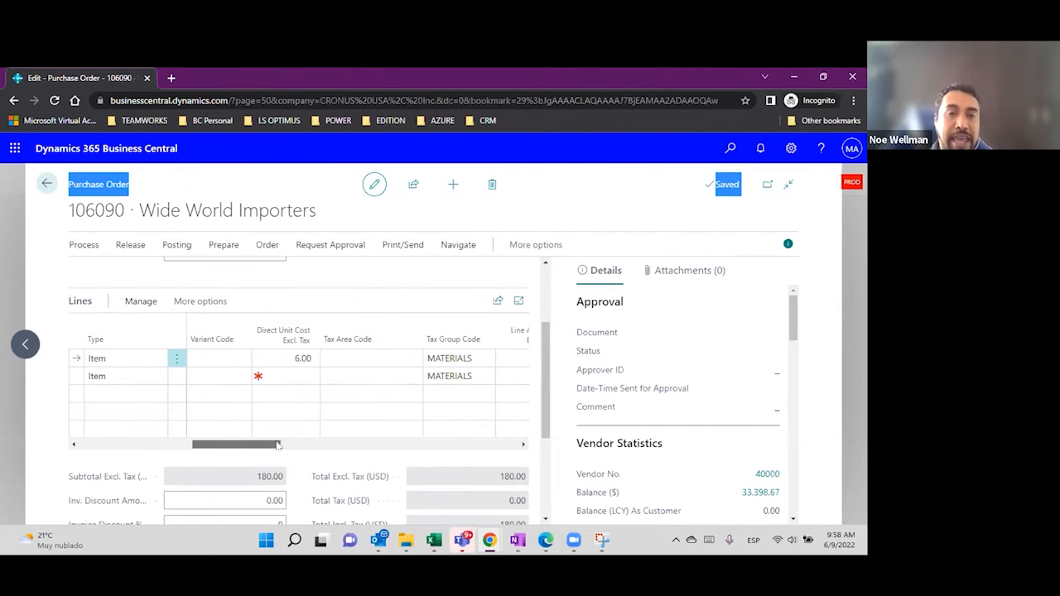
click(282, 374)
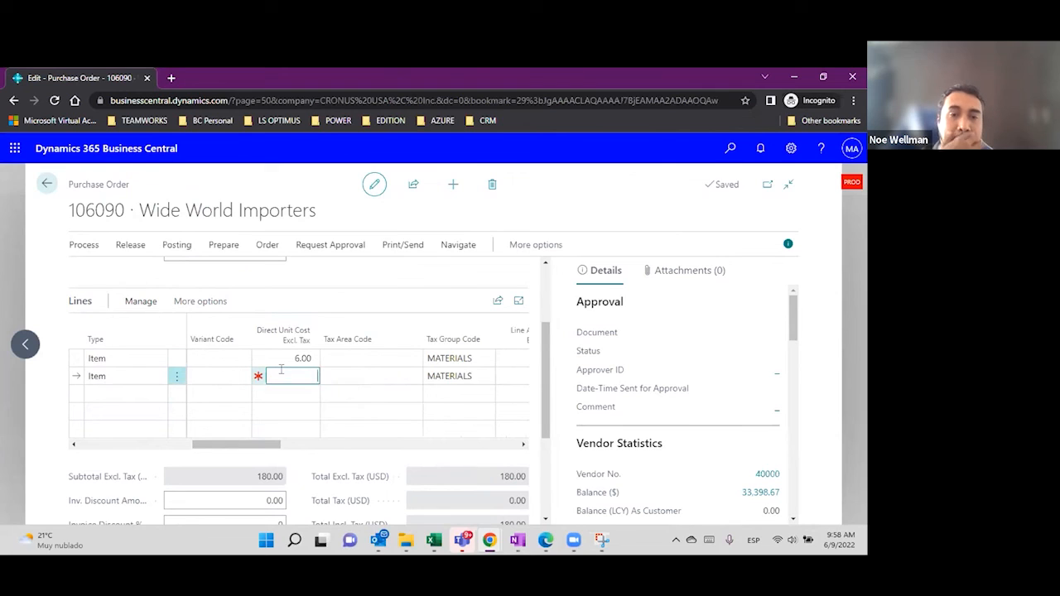
text(2)
key(Tab)
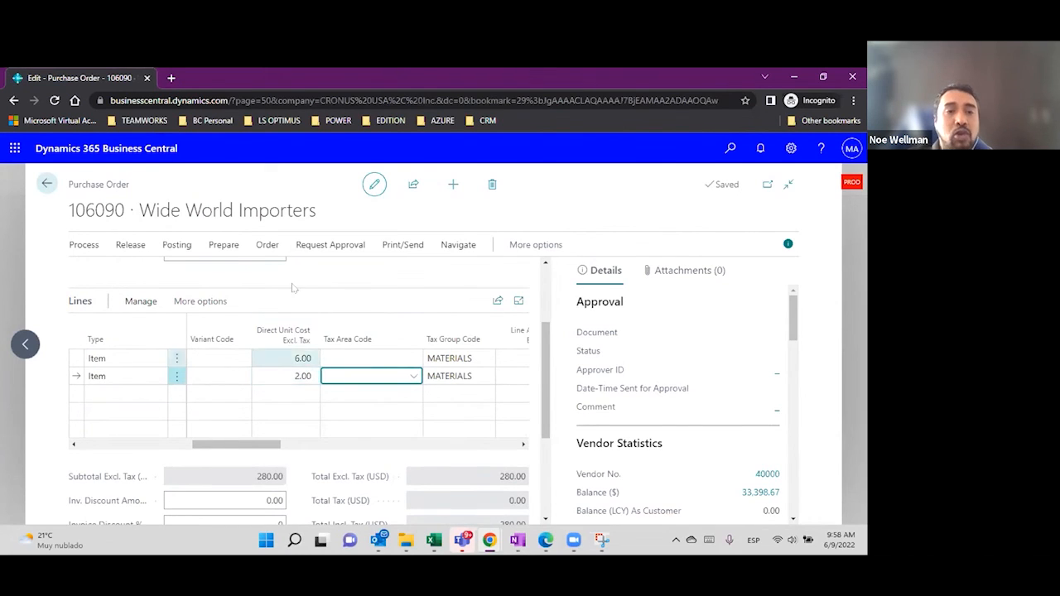
click(291, 382)
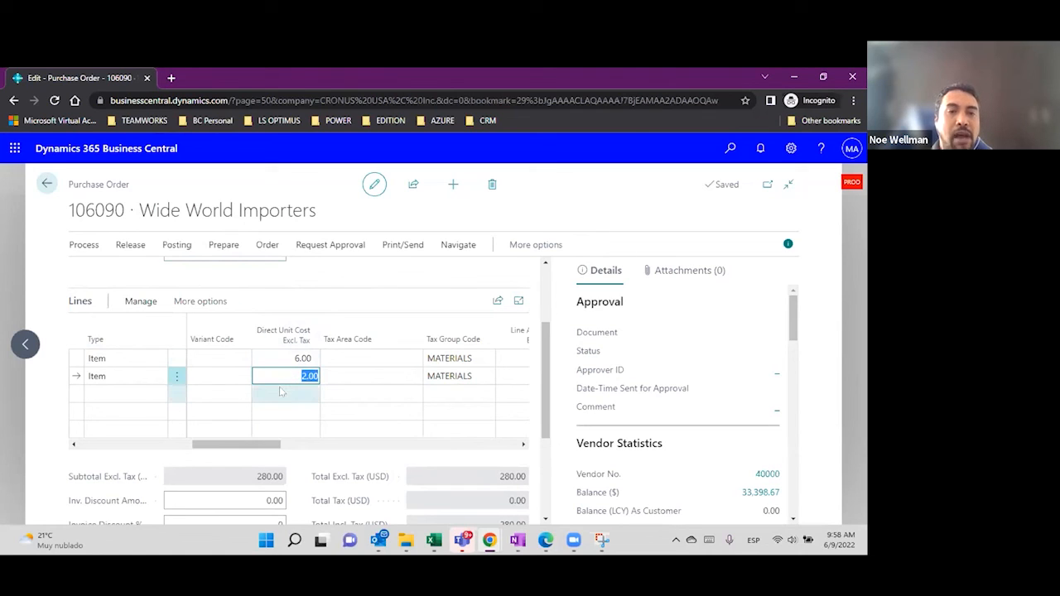
drag(262, 444, 220, 444)
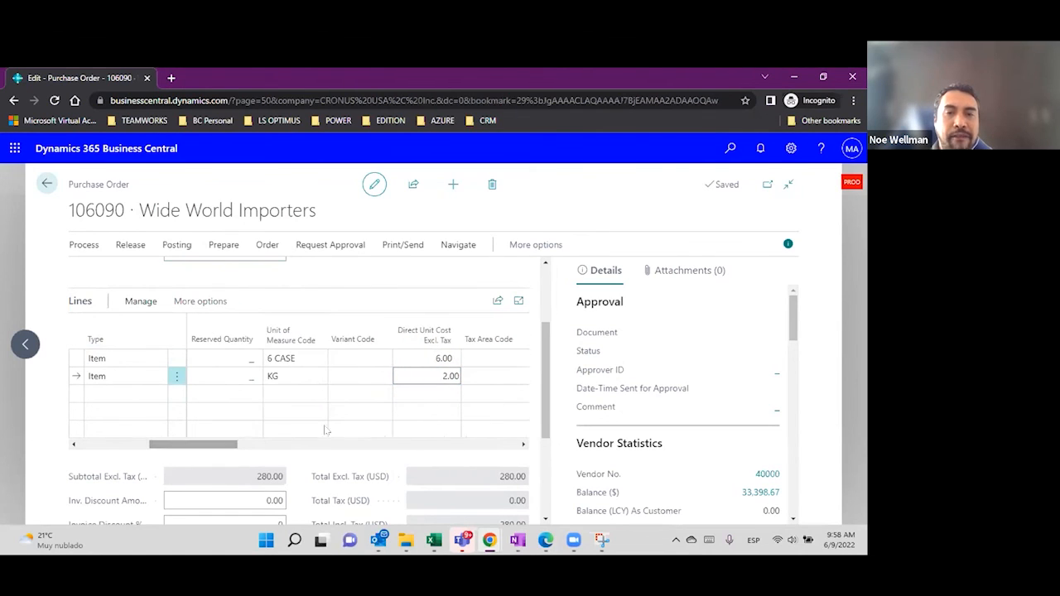
click(288, 374)
click(401, 378)
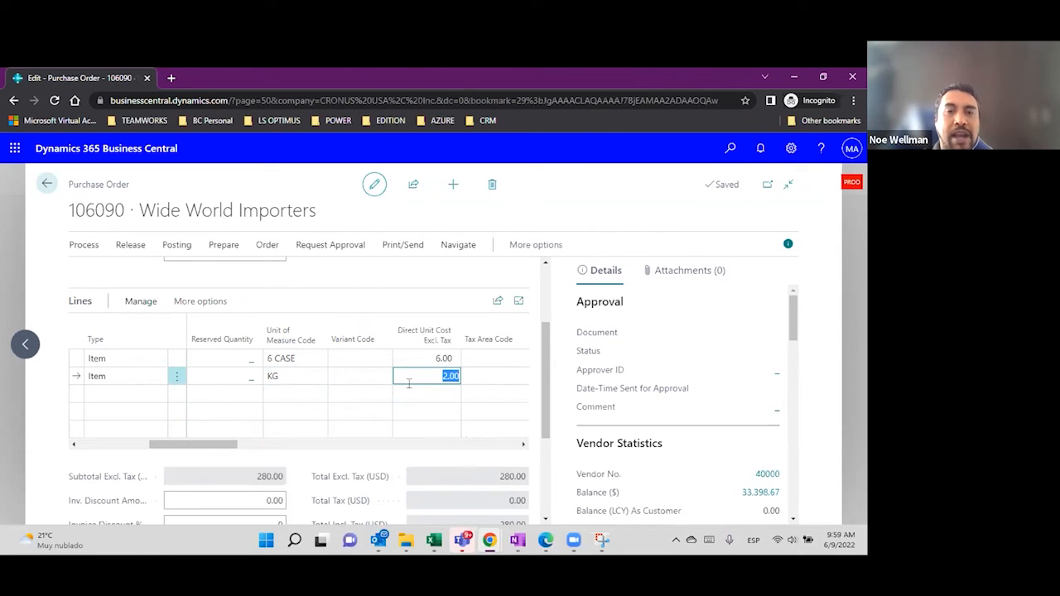
Look up the special order sales order for the Strawberry purchase line.
scroll(686, 367, down, 5)
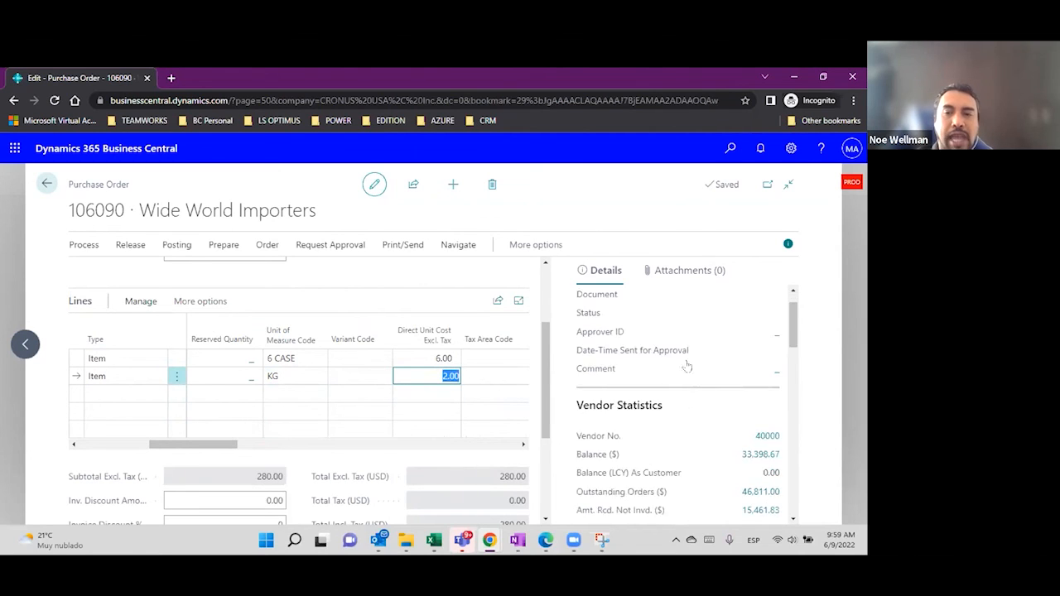
click(137, 303)
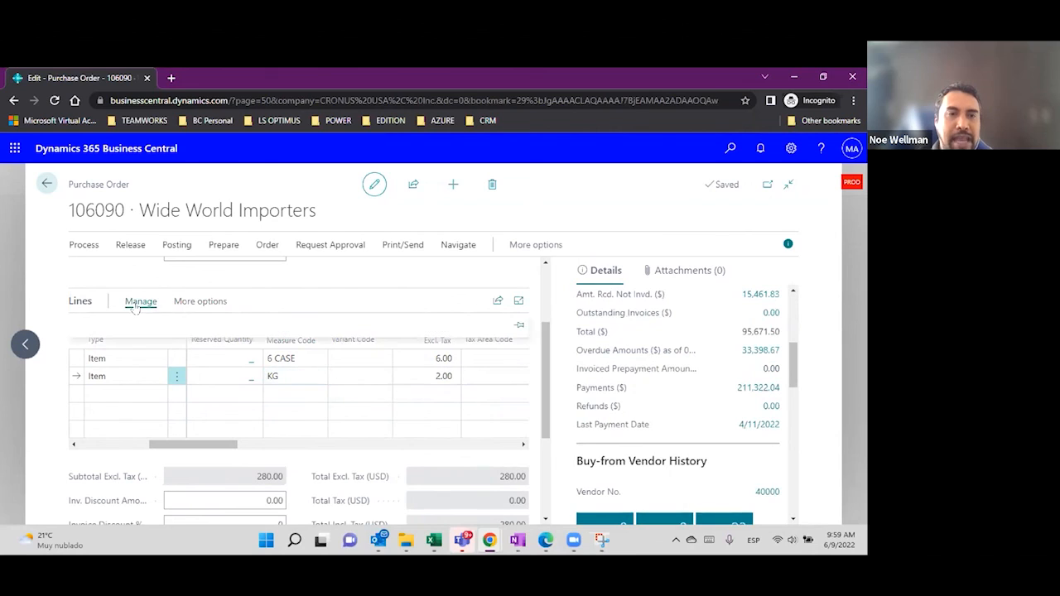
click(189, 303)
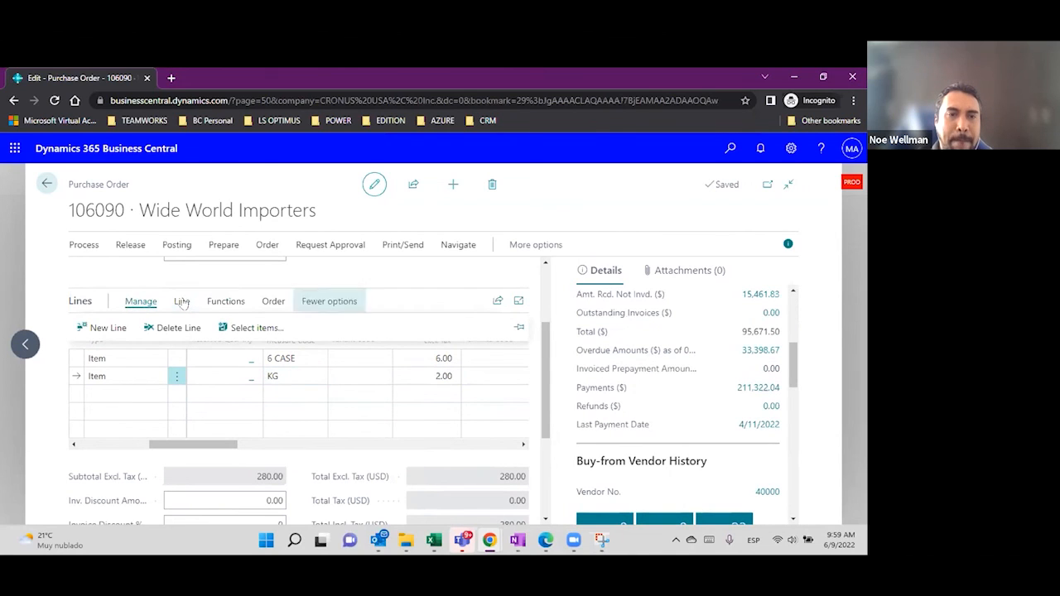
click(181, 303)
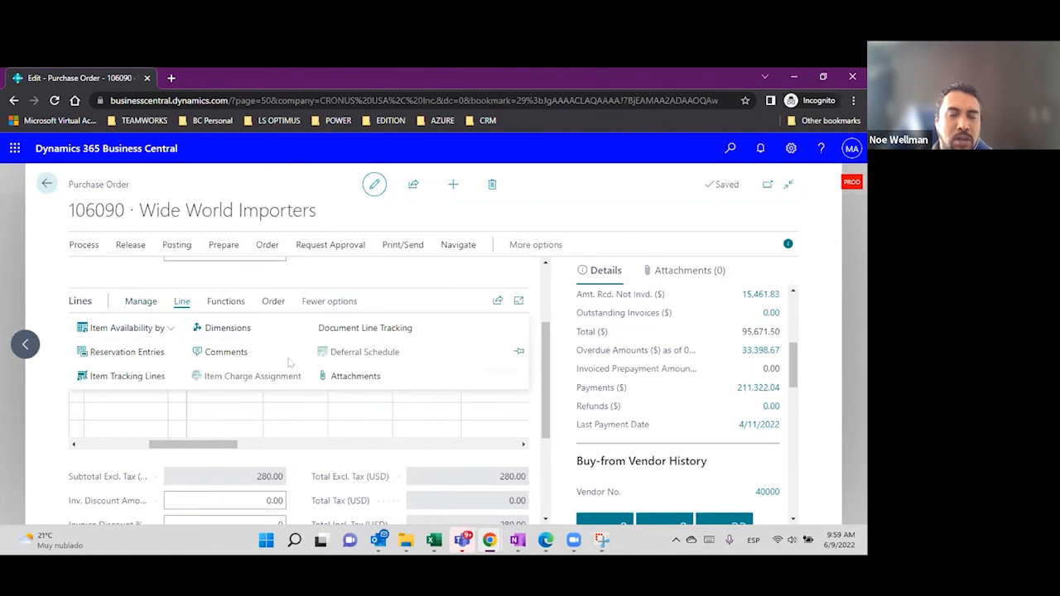
click(227, 303)
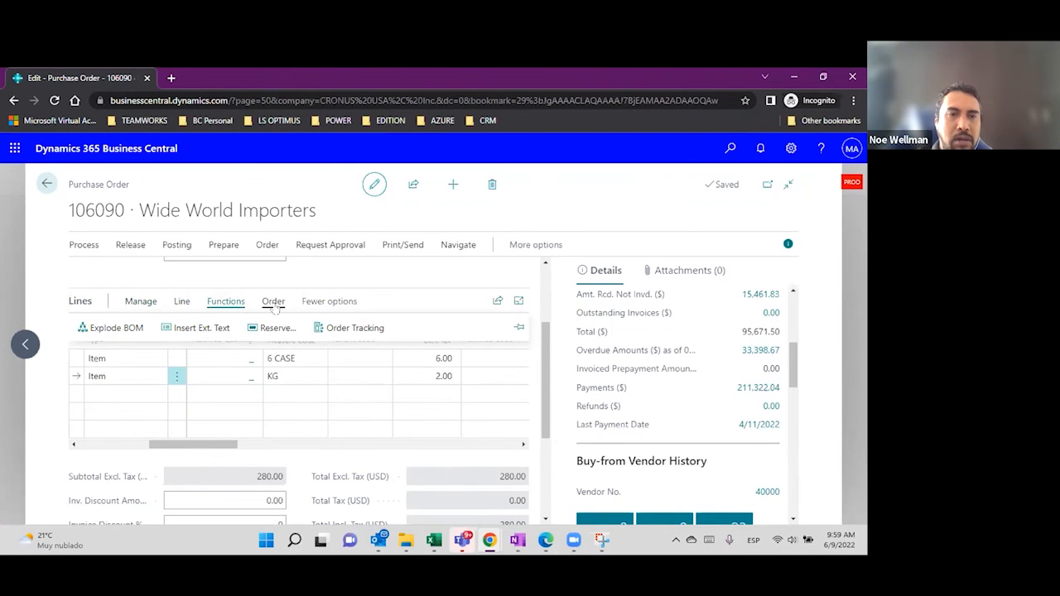
click(274, 306)
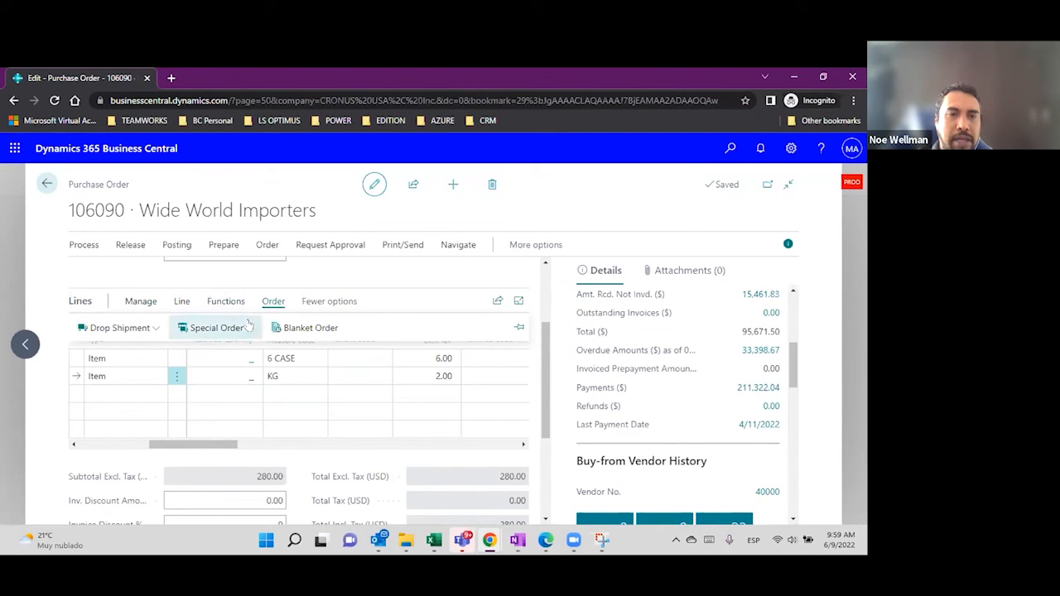
click(249, 327)
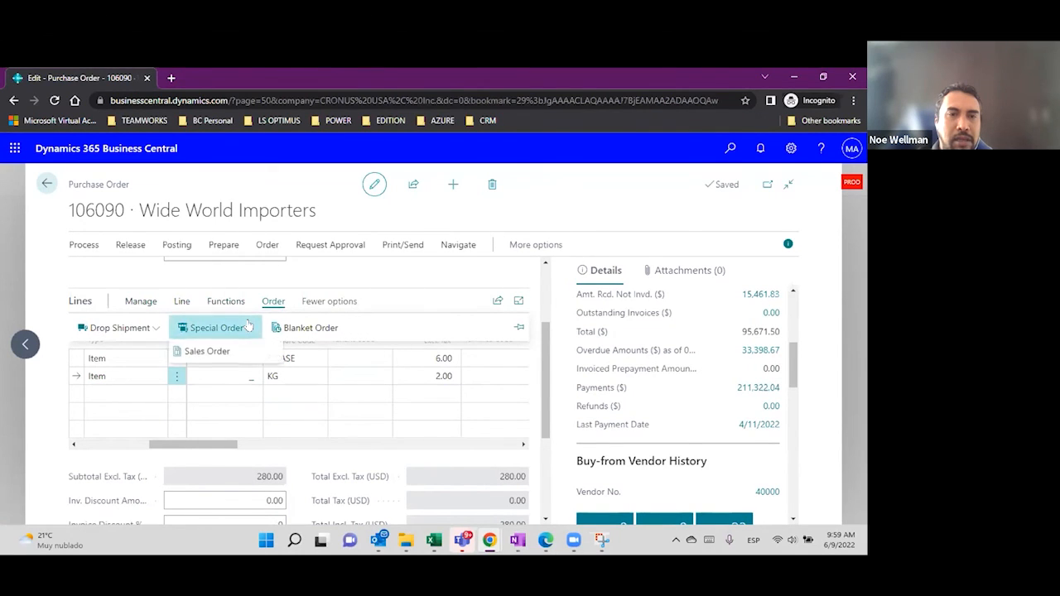
click(235, 351)
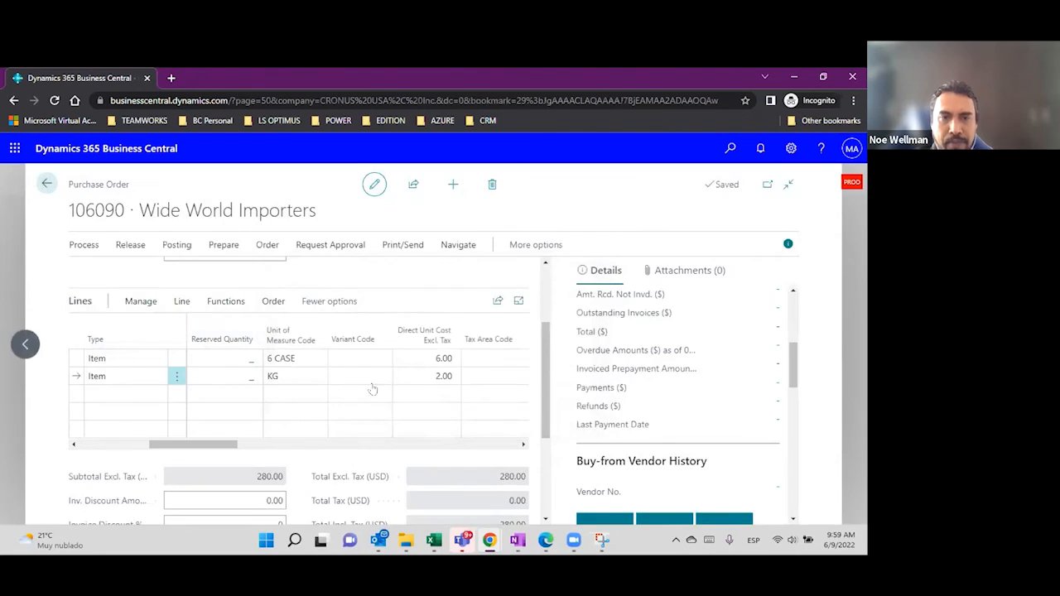
Open the drop shipment sales order linked to the Strawberry line and check its line's location, quantity and planned delivery and shipment dates.
click(273, 304)
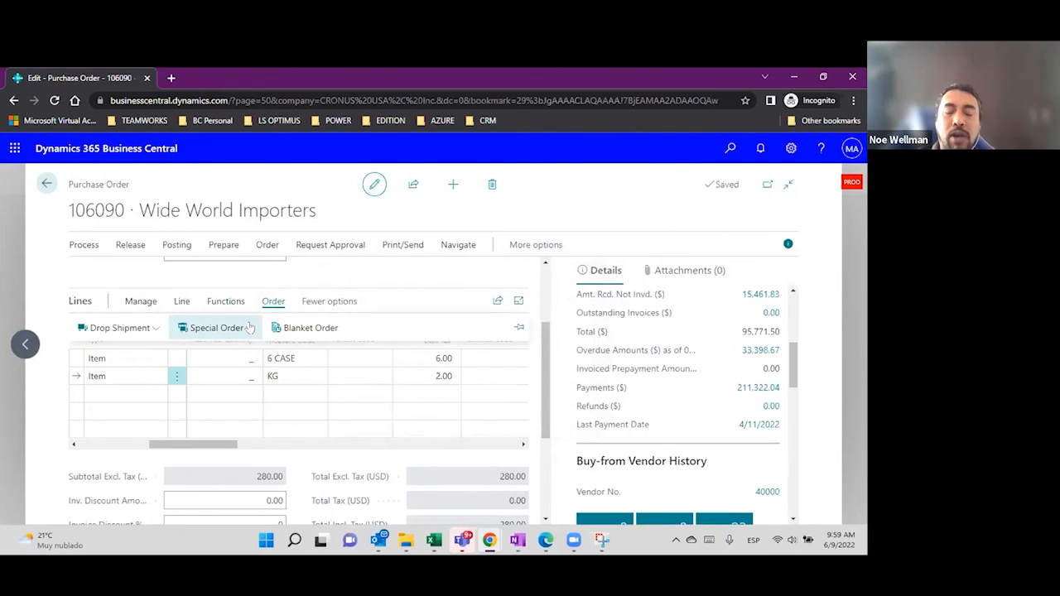
click(140, 329)
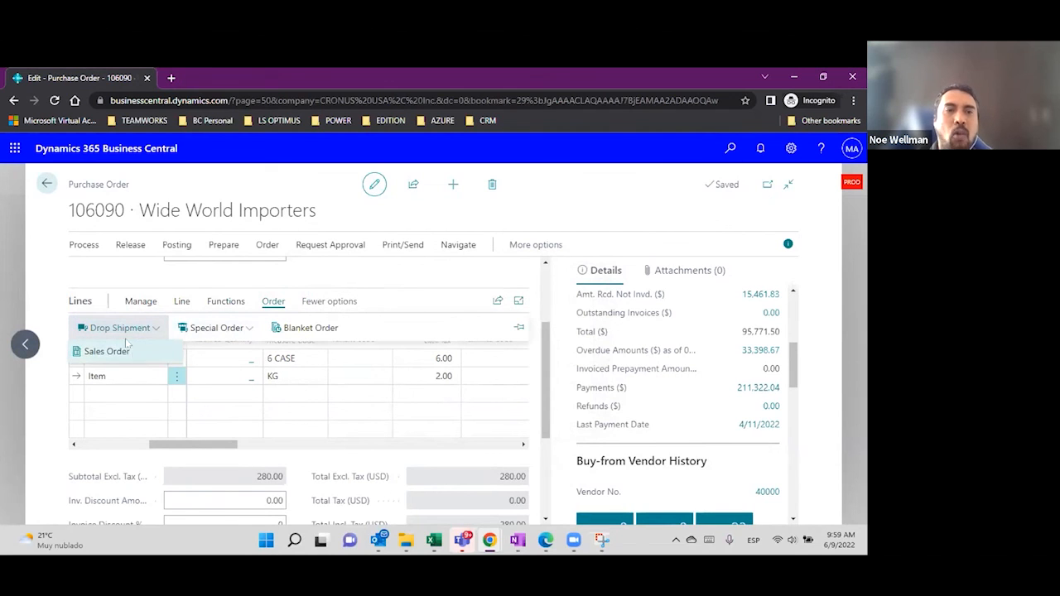
click(107, 351)
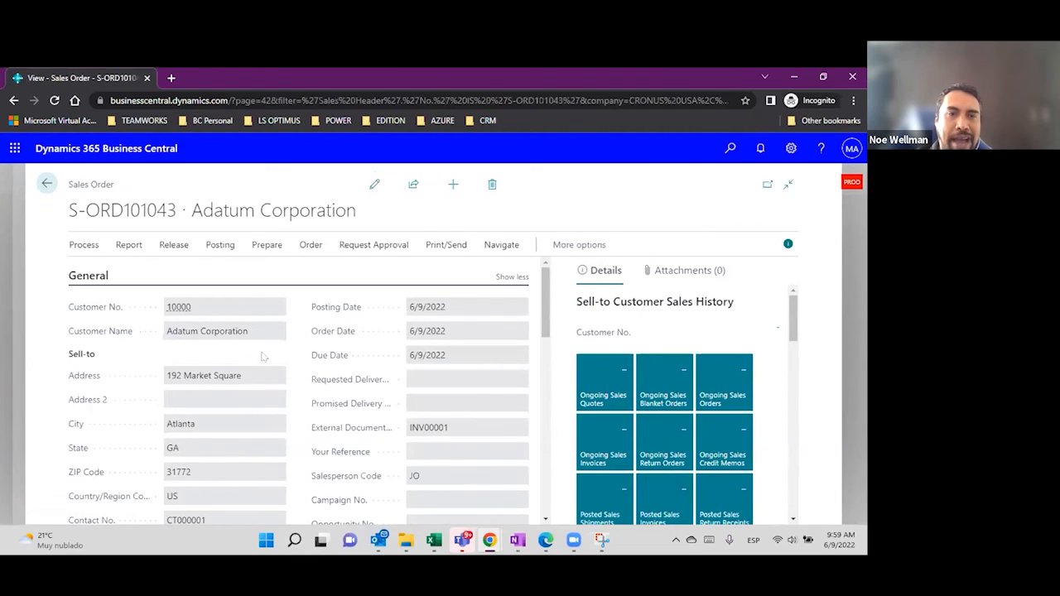
drag(119, 189, 72, 189)
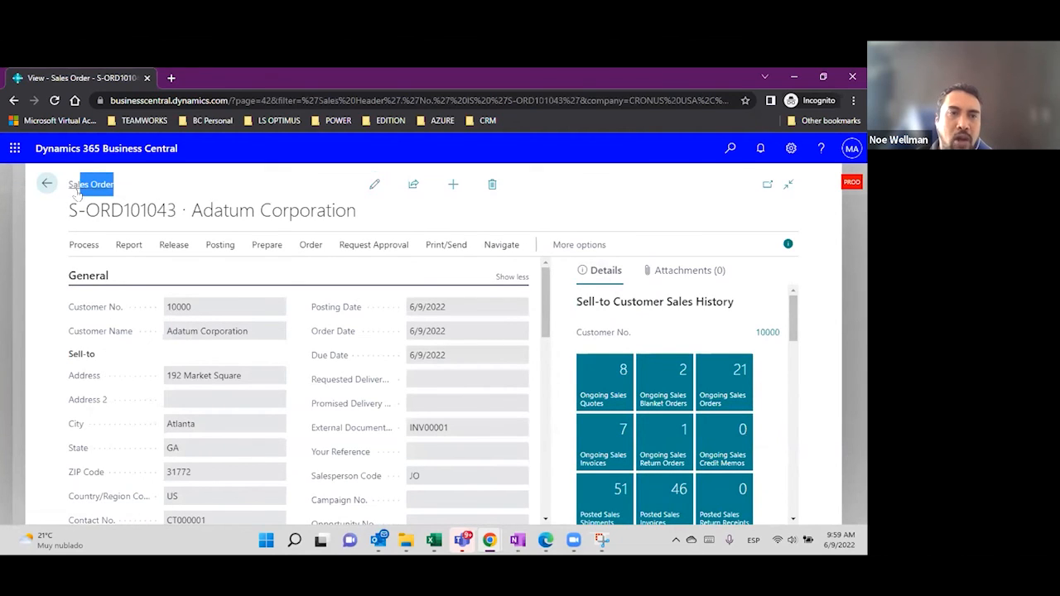
scroll(290, 288, down, 5)
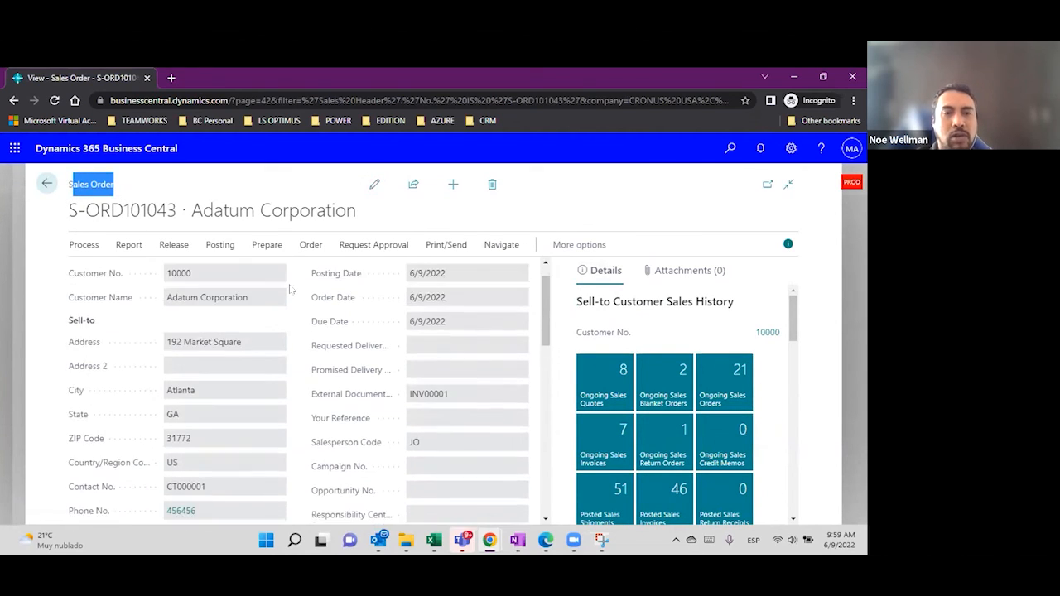
scroll(289, 288, down, 1)
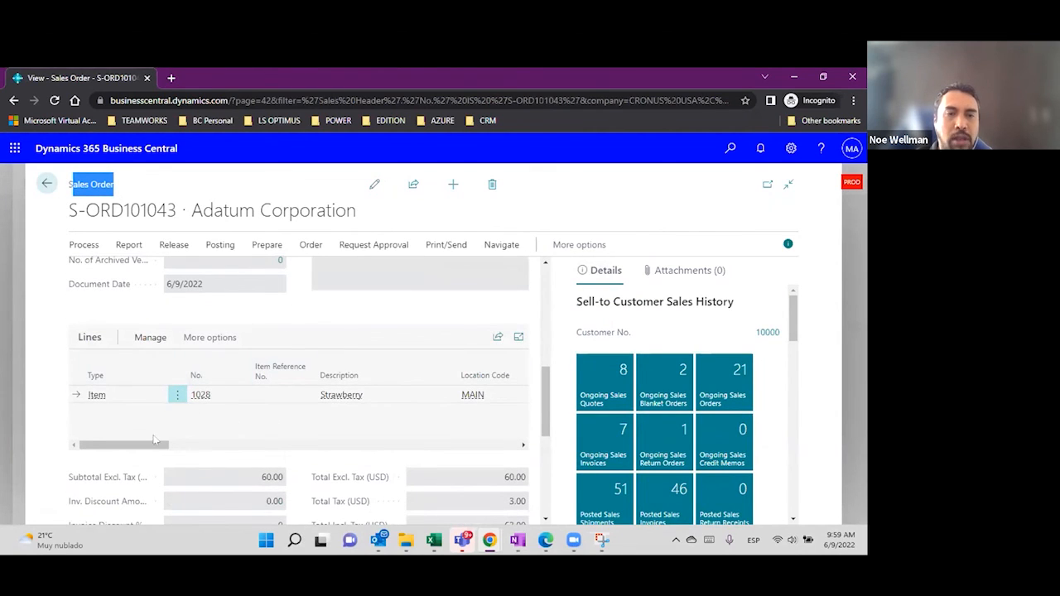
drag(153, 445, 177, 456)
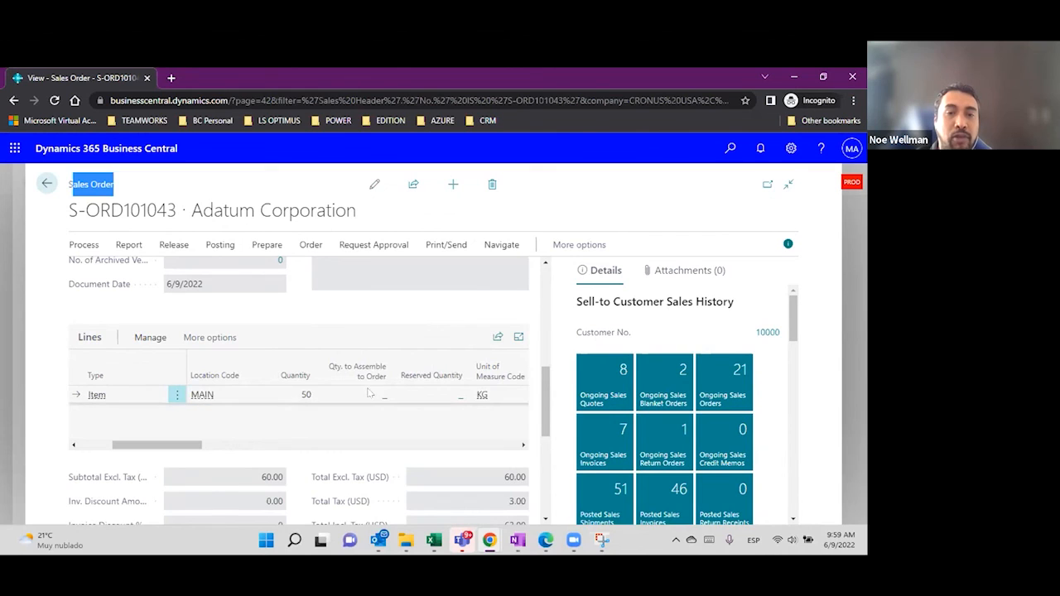
drag(178, 446, 427, 449)
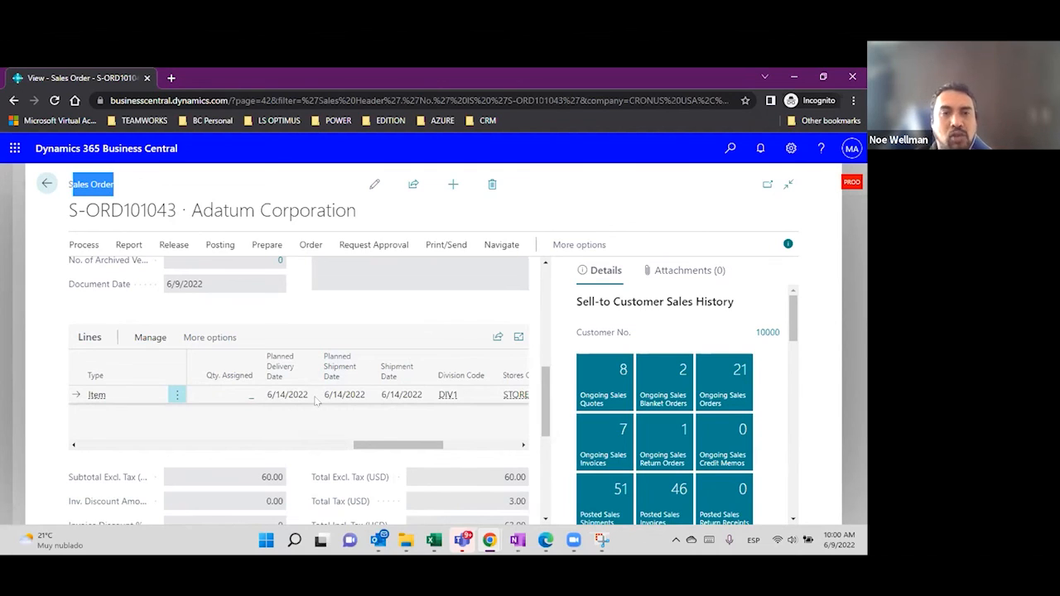
Return to the purchase order and check the Strawberry line's quantity.
click(47, 186)
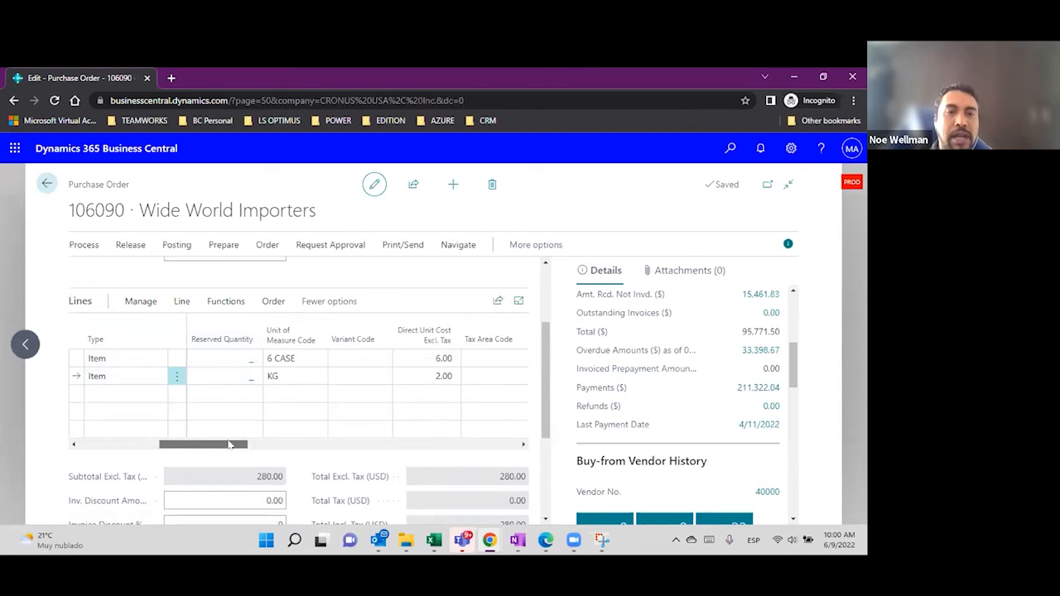
mouse_move(230, 445)
mouse_down()
mouse_move(163, 446)
mouse_move(235, 446)
mouse_up()
click(230, 374)
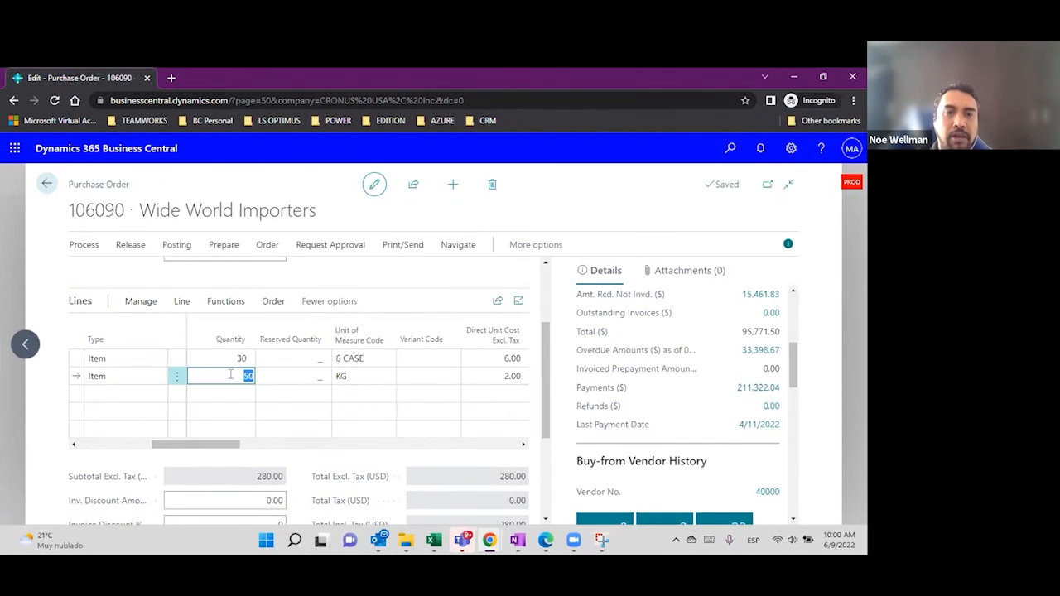